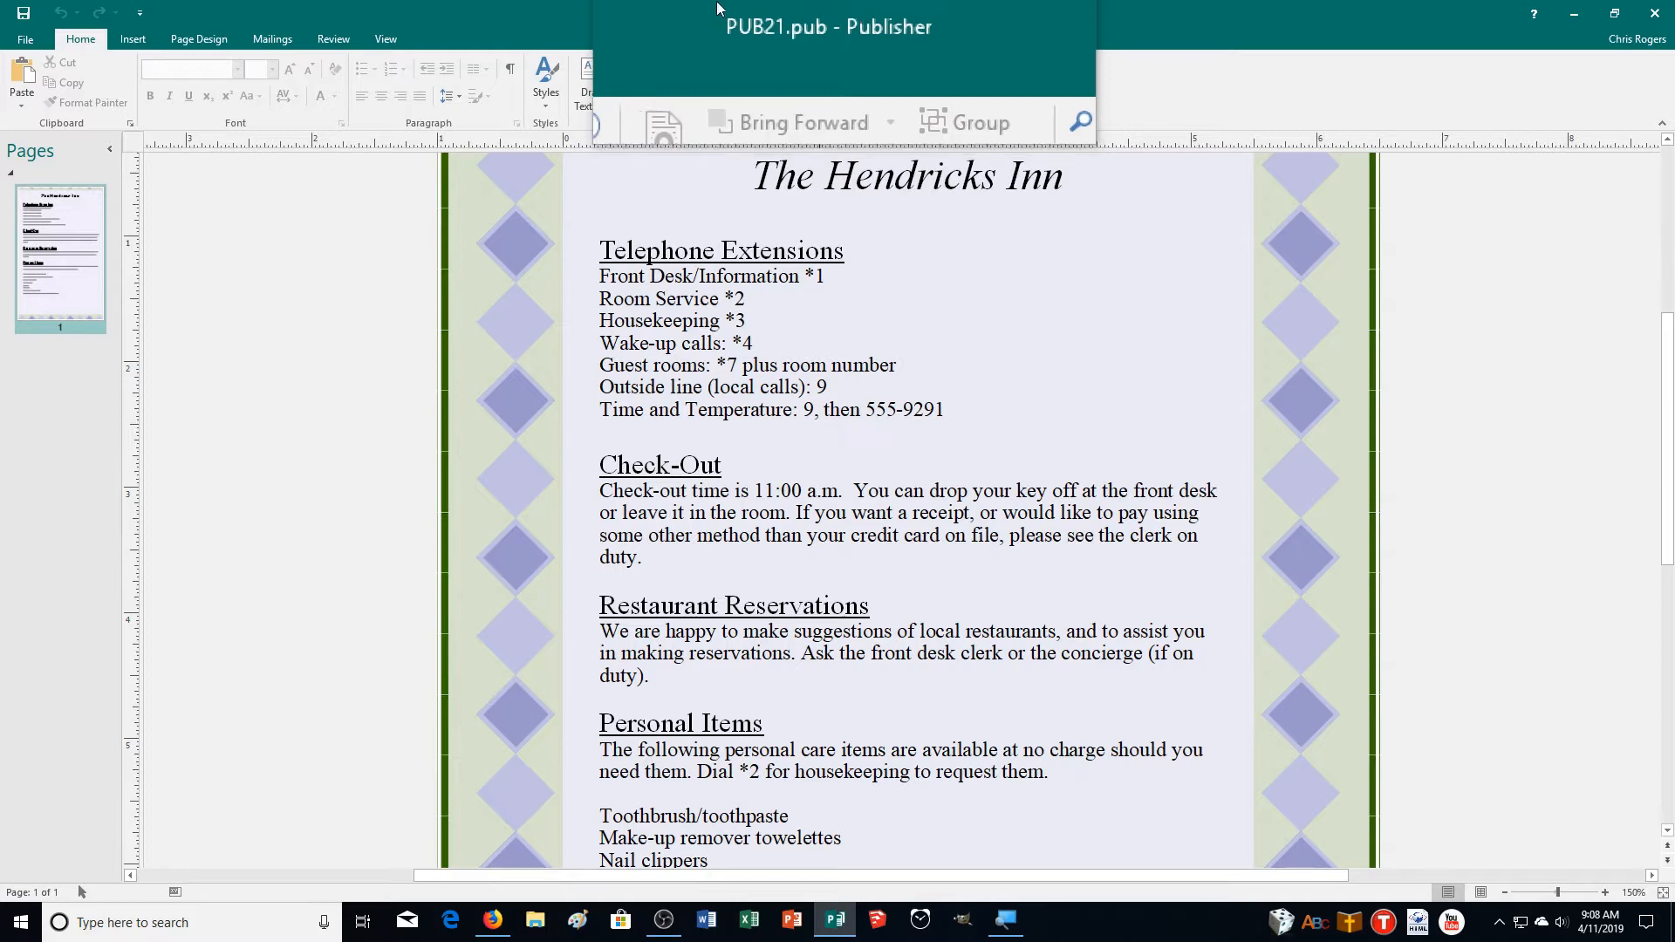
left_click(650, 297)
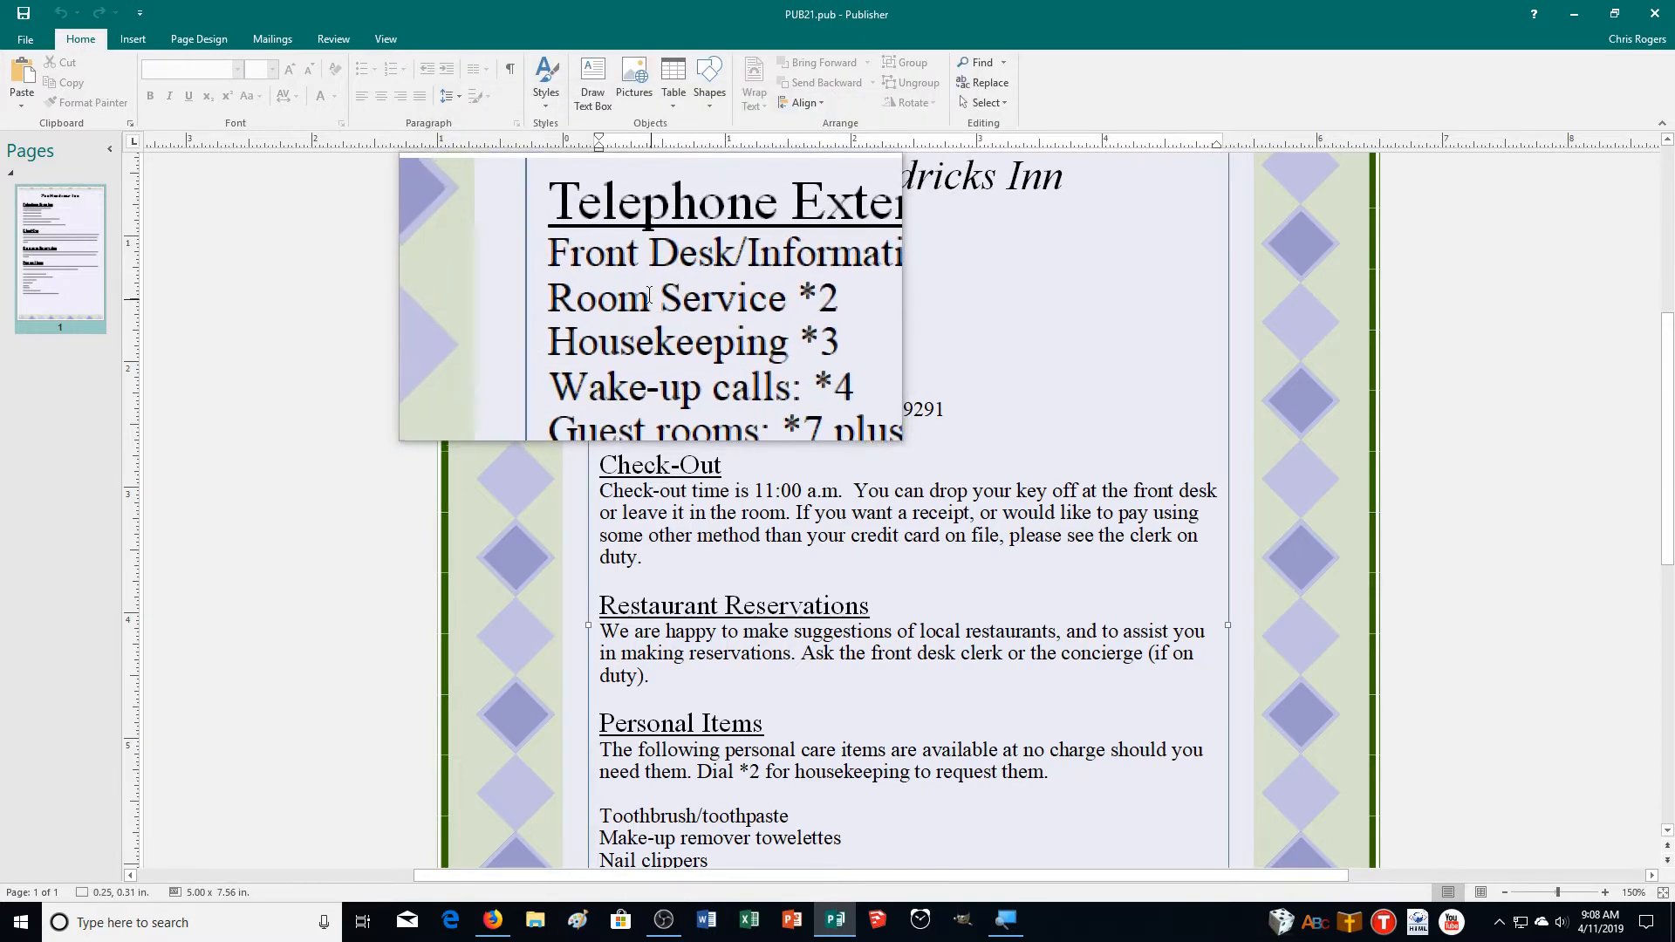
left_click(602, 275)
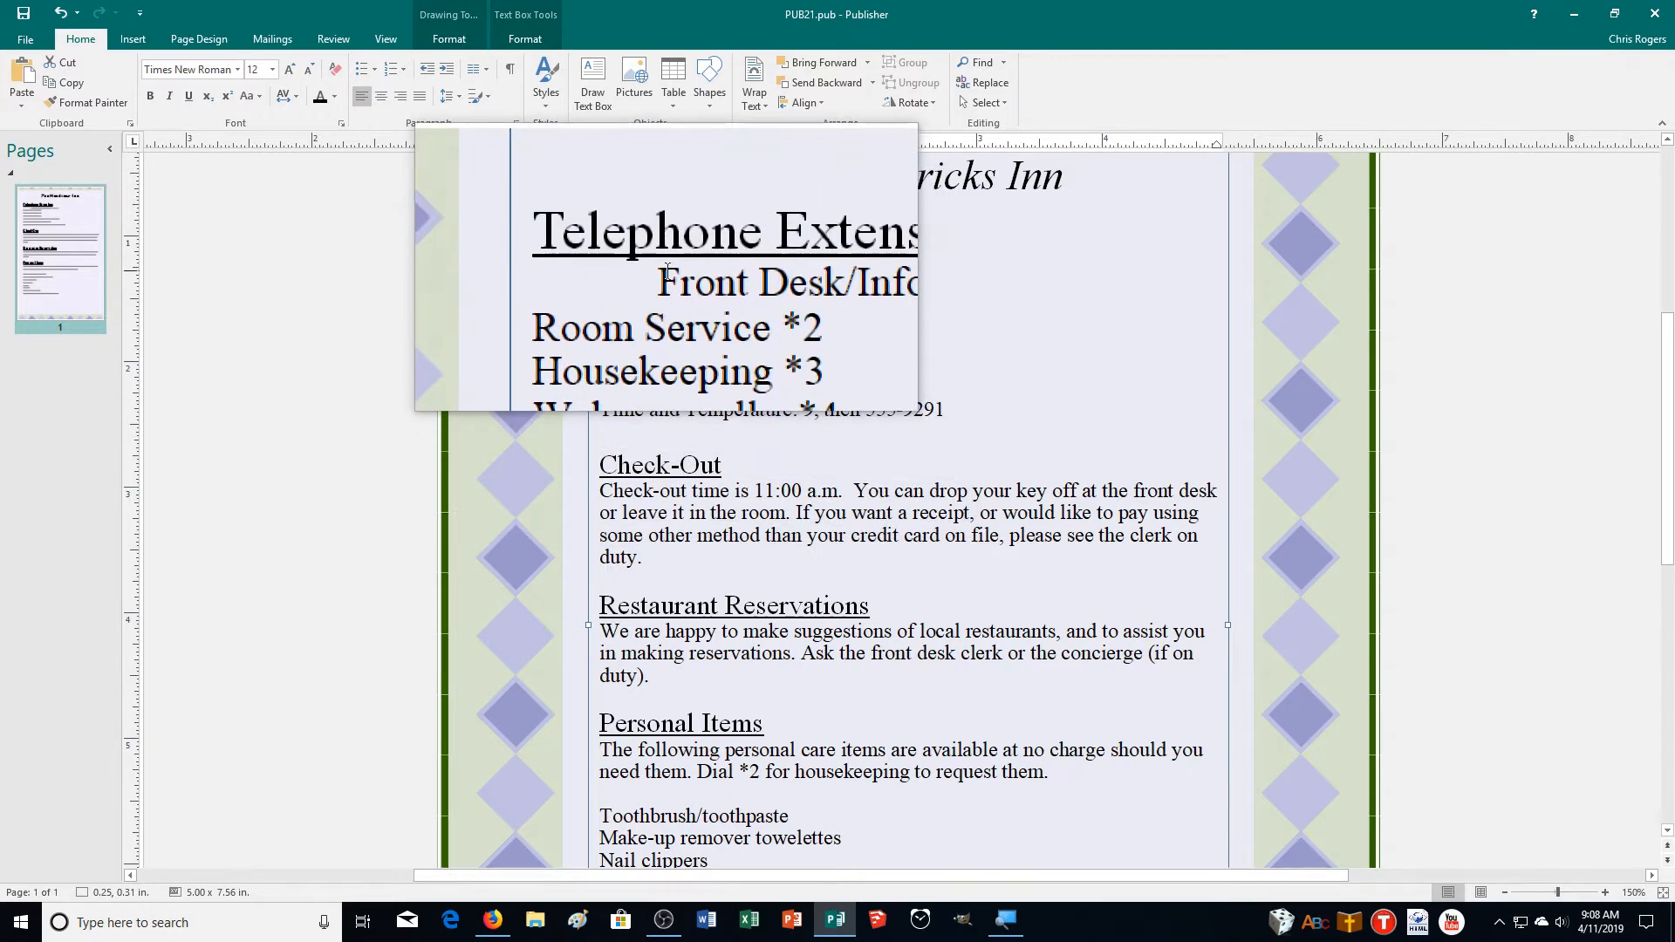
key("BackSpace")
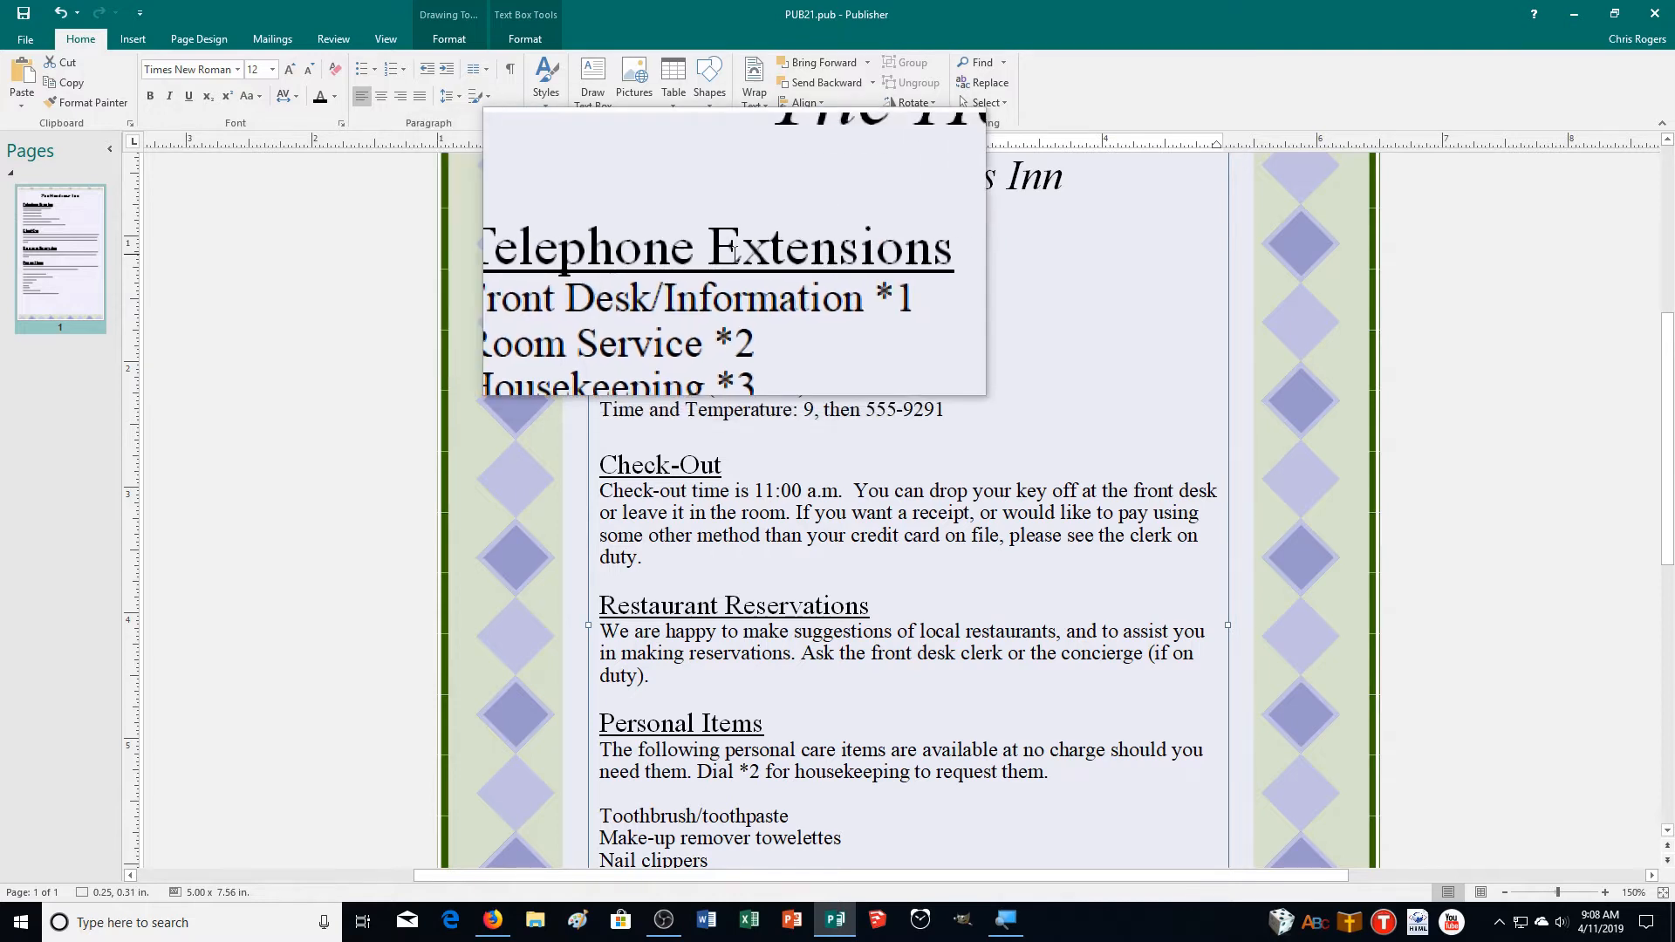
- Start saving a copy of the publication and choose the CADemonstration2 folder in Documents as its location
left_click(24, 39)
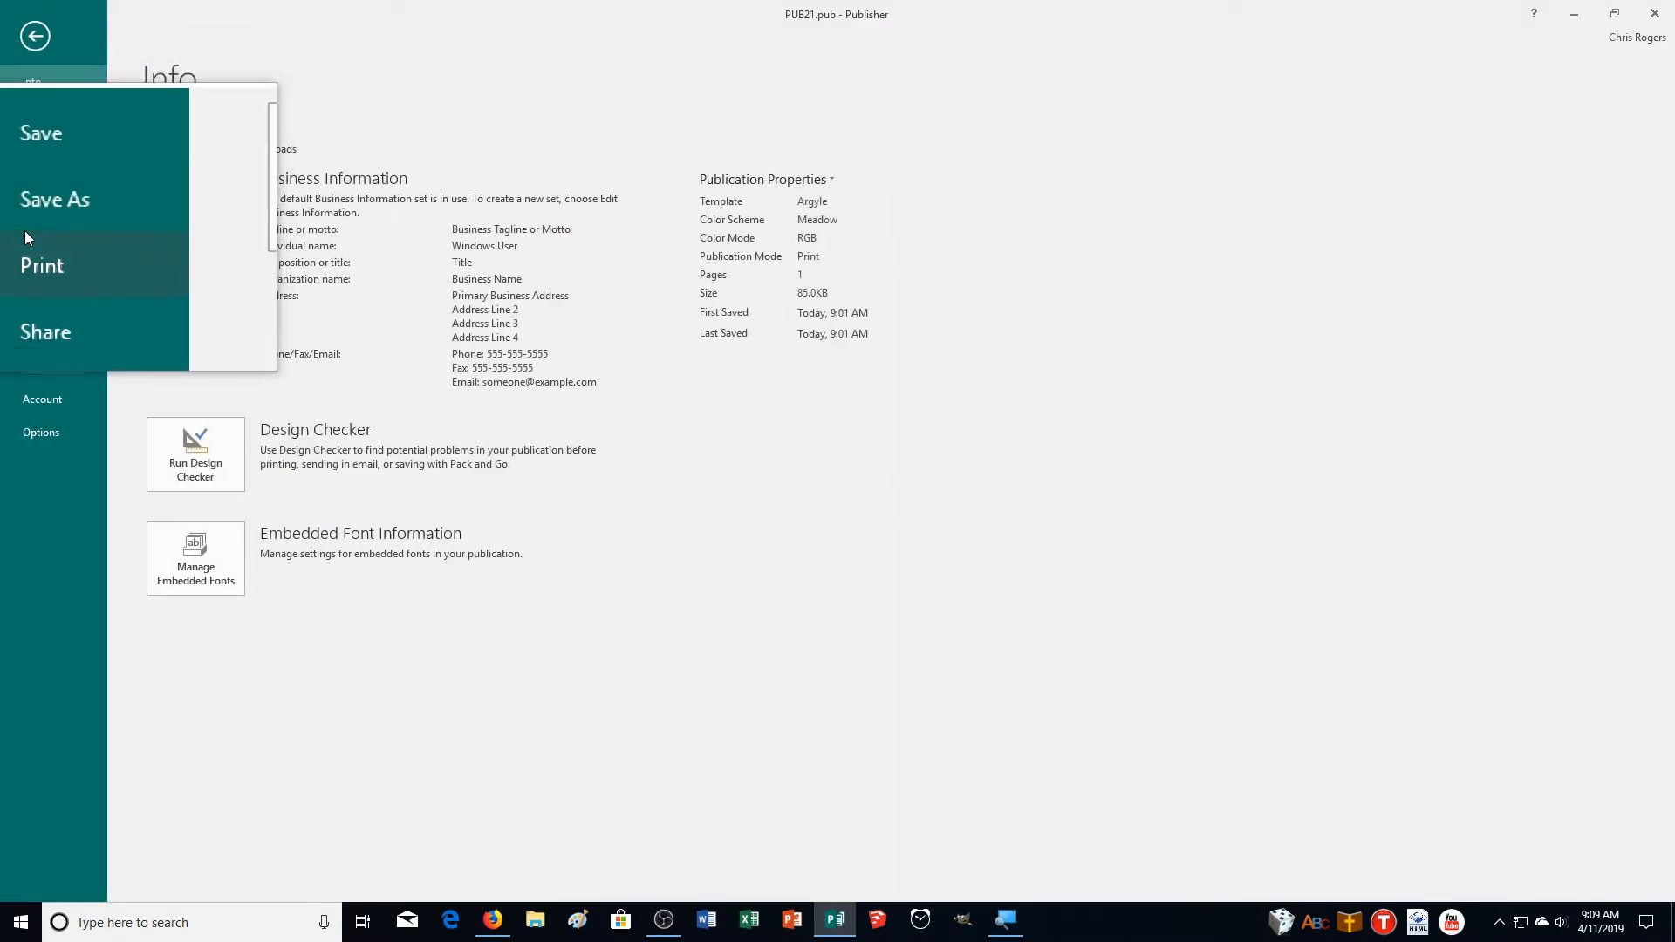
left_click(25, 230)
left_click(23, 217)
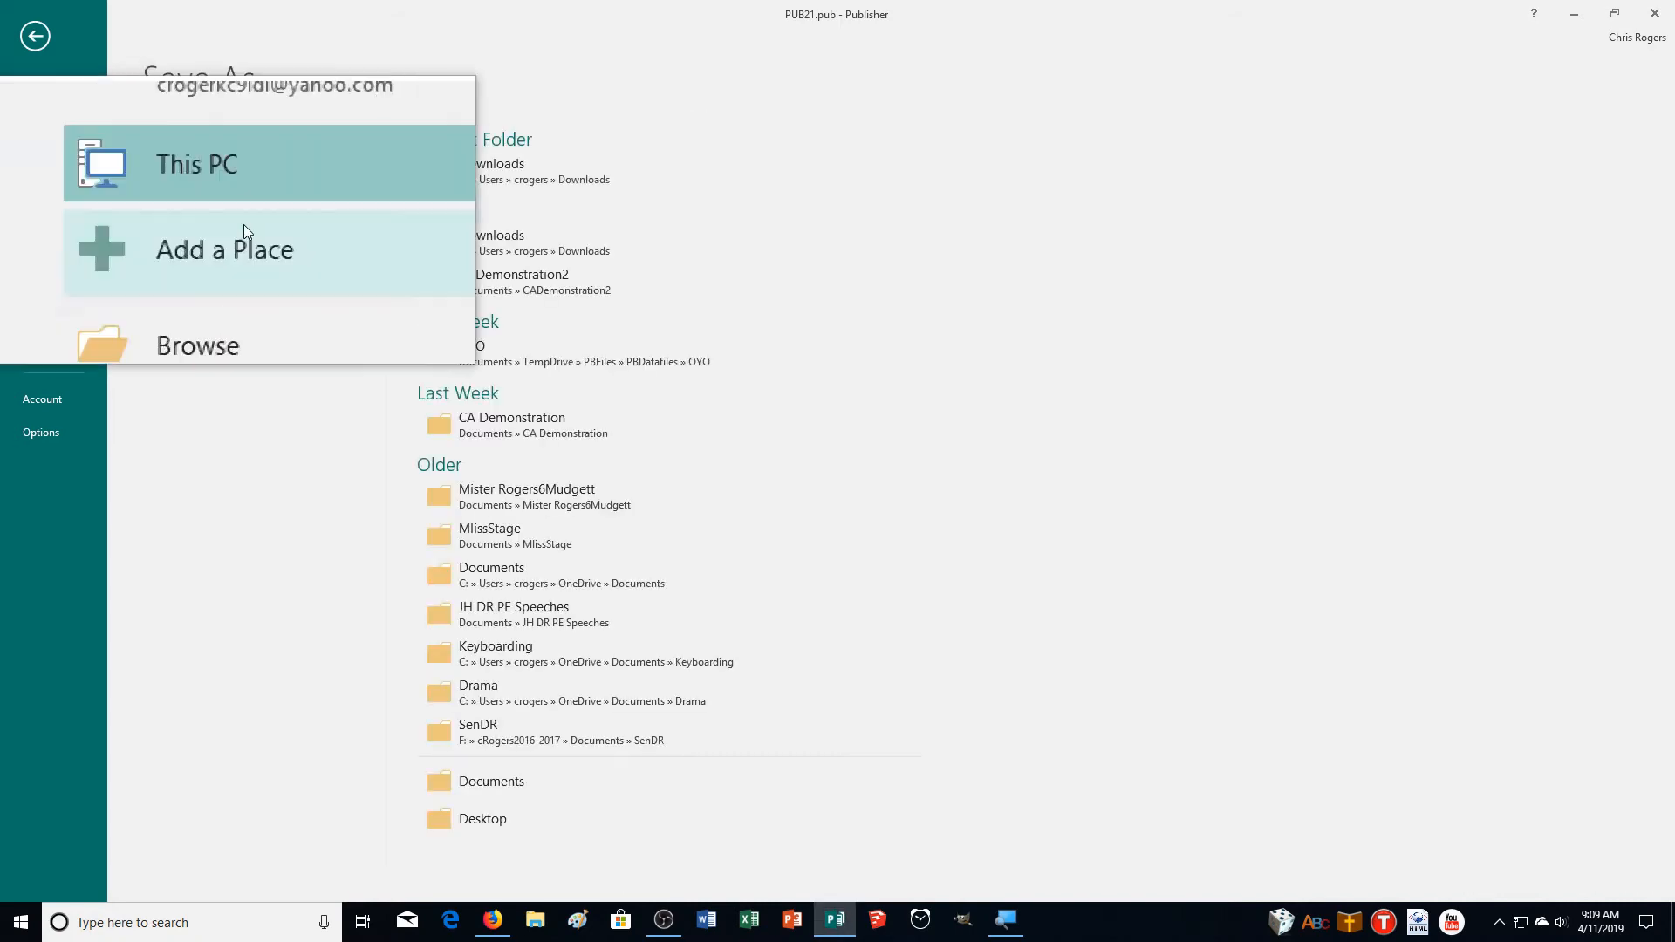
left_click(245, 286)
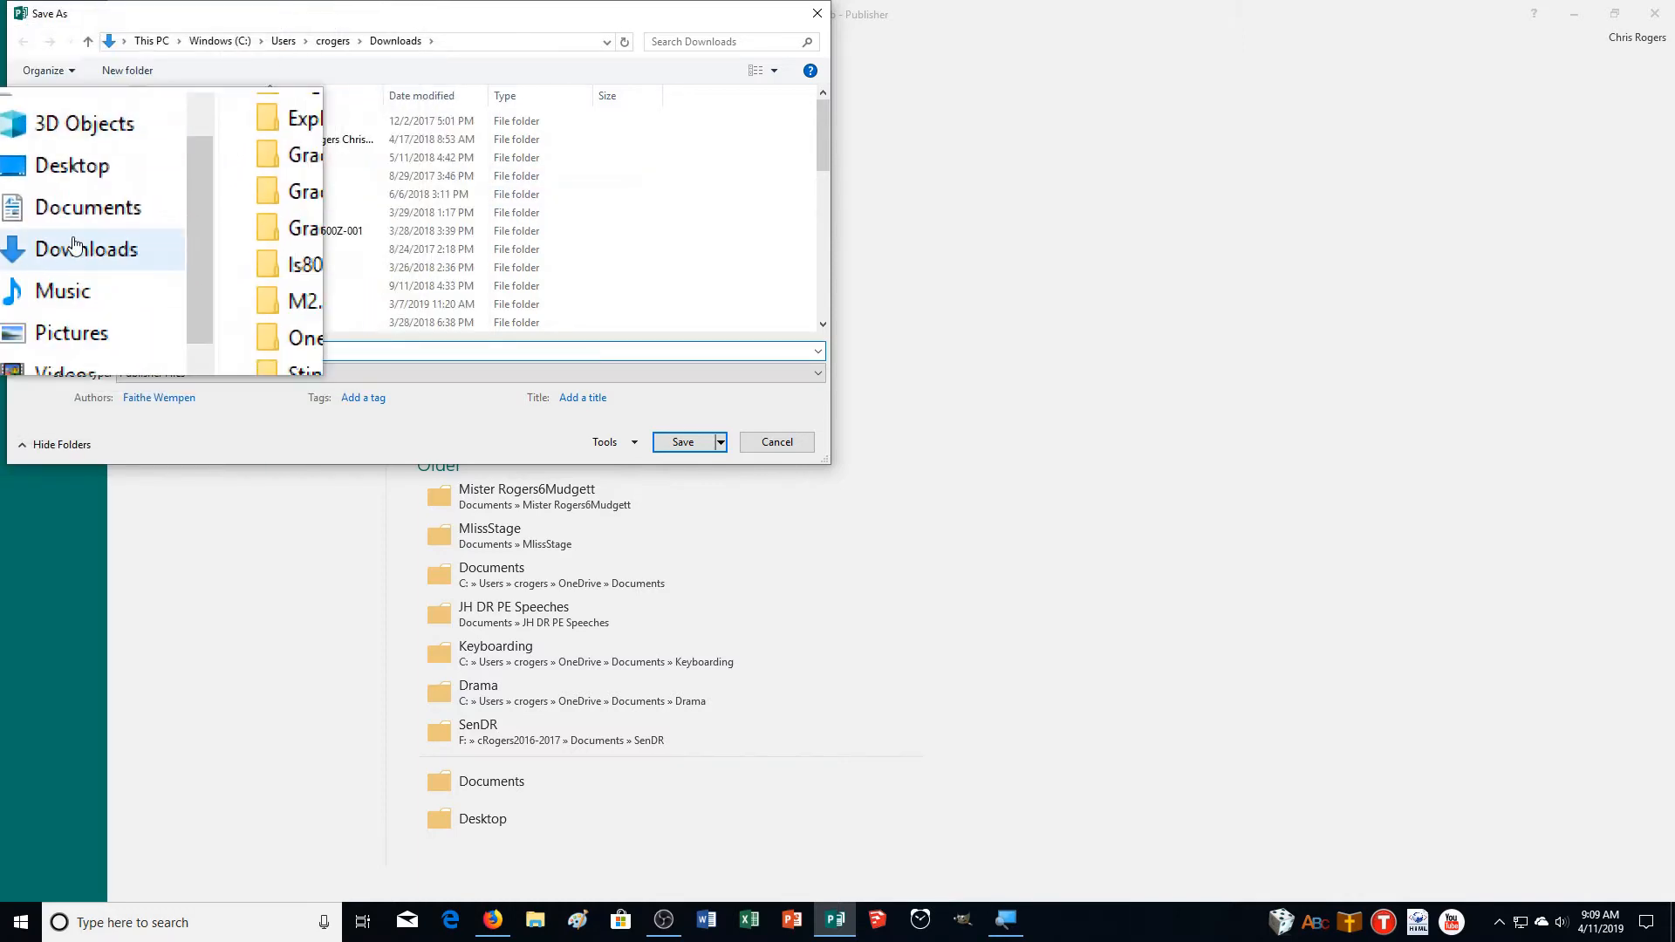
left_click(88, 214)
left_click(220, 200)
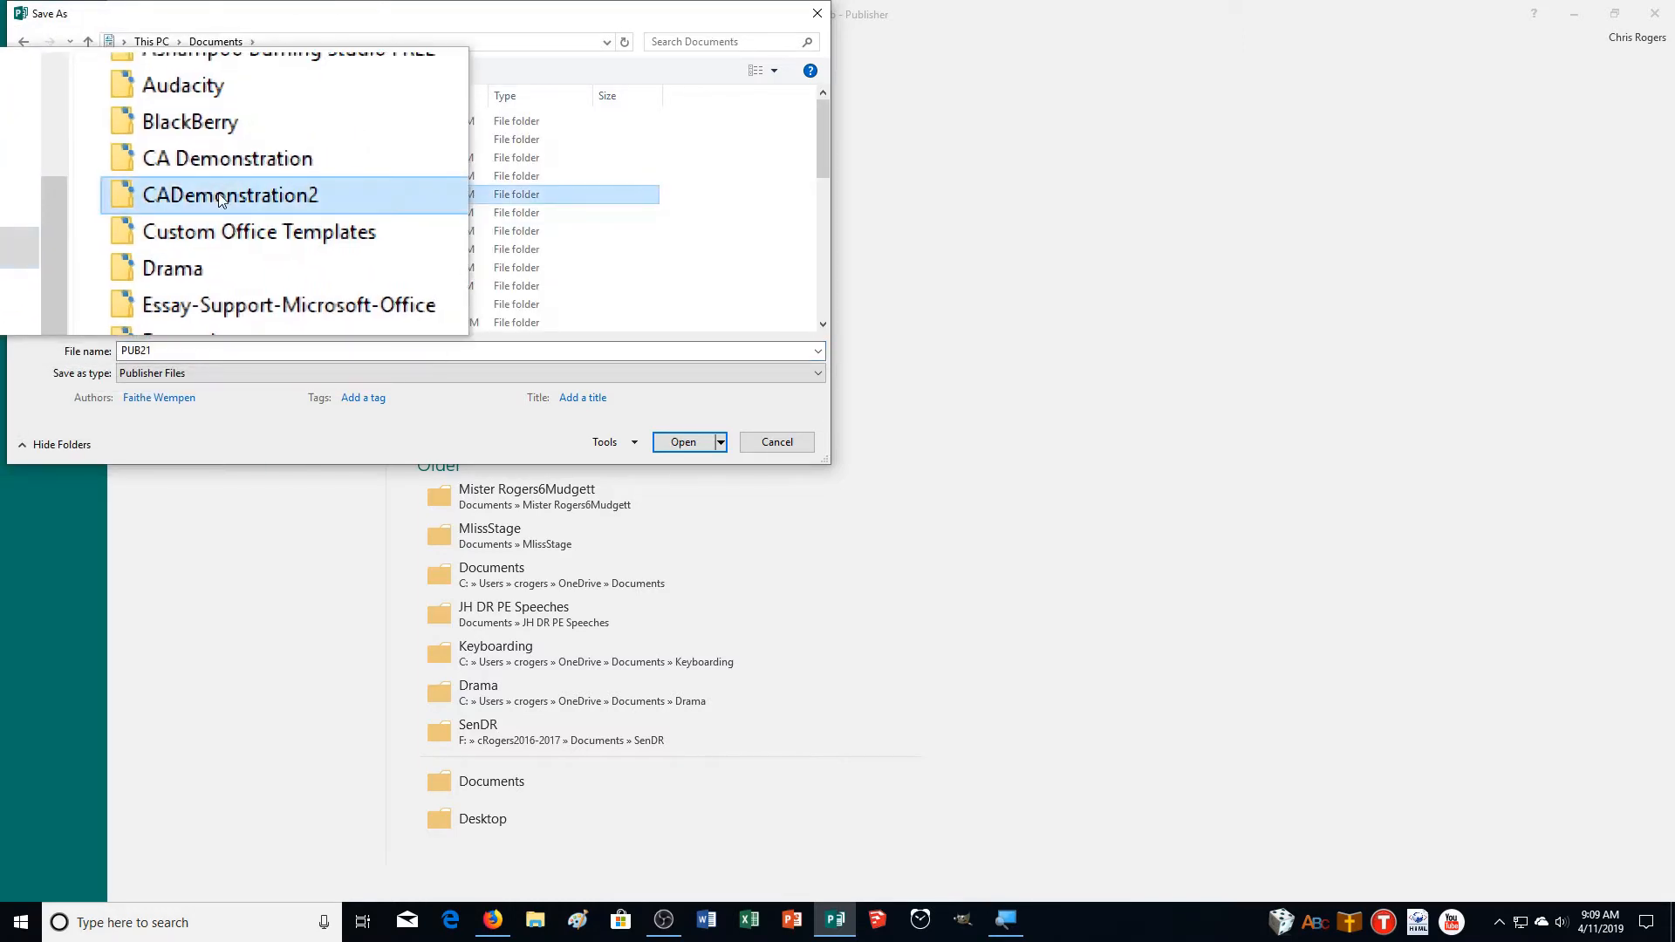
double_click(220, 200)
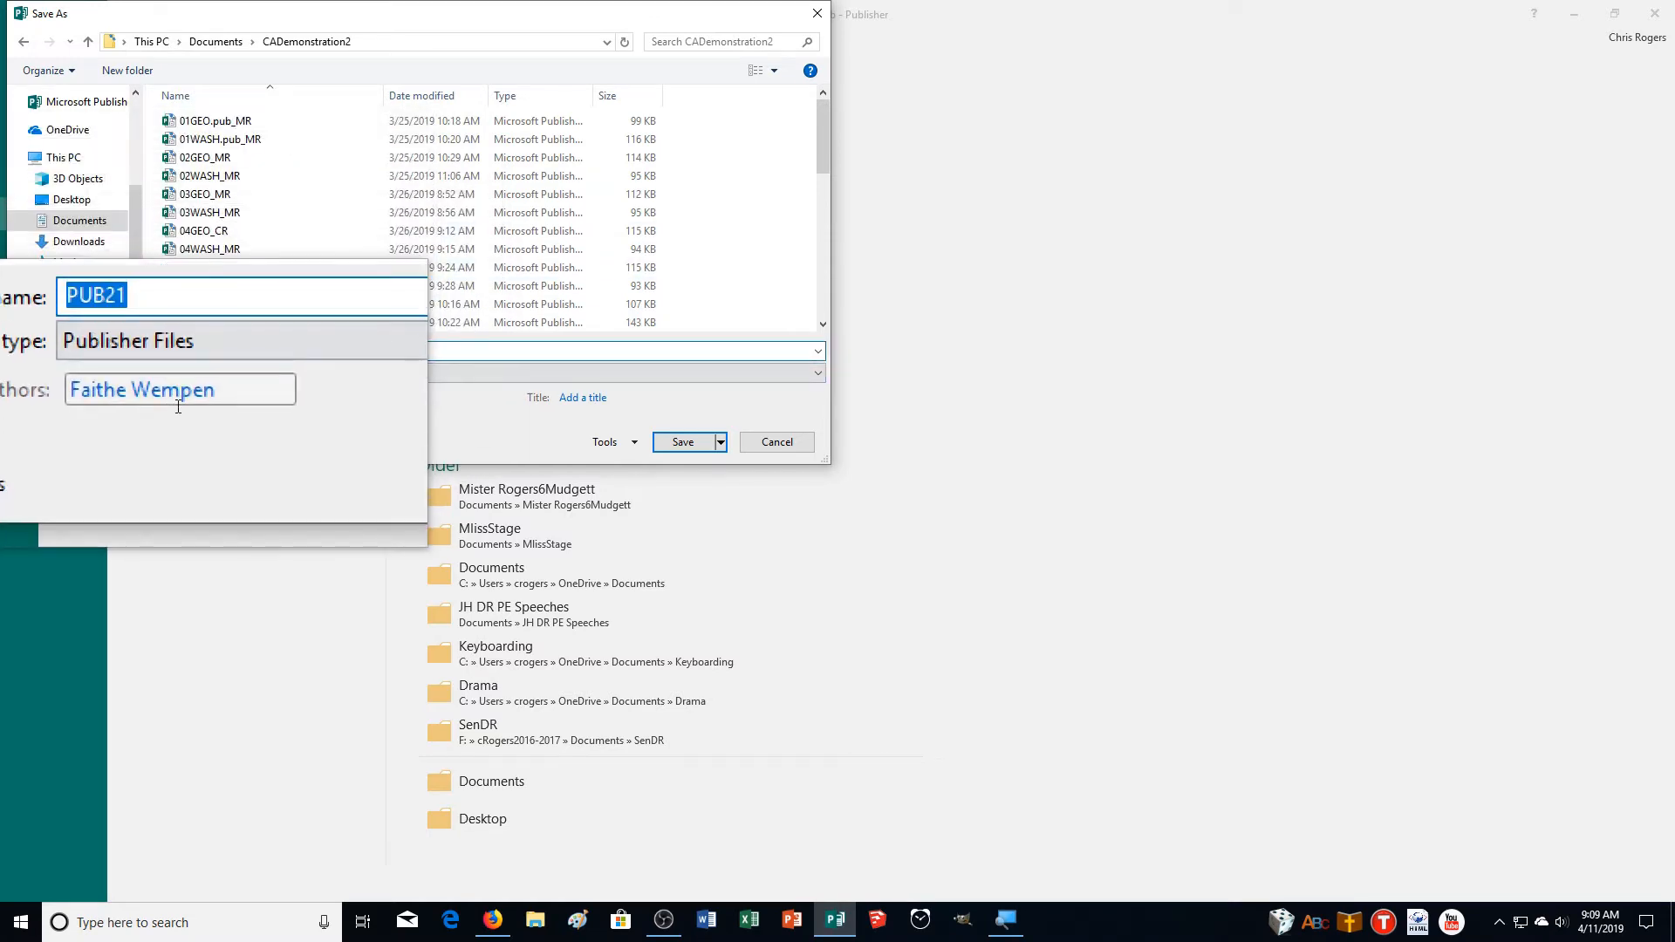
- Name the copy 21INFO_MR and save it as a Publisher file
type("2")
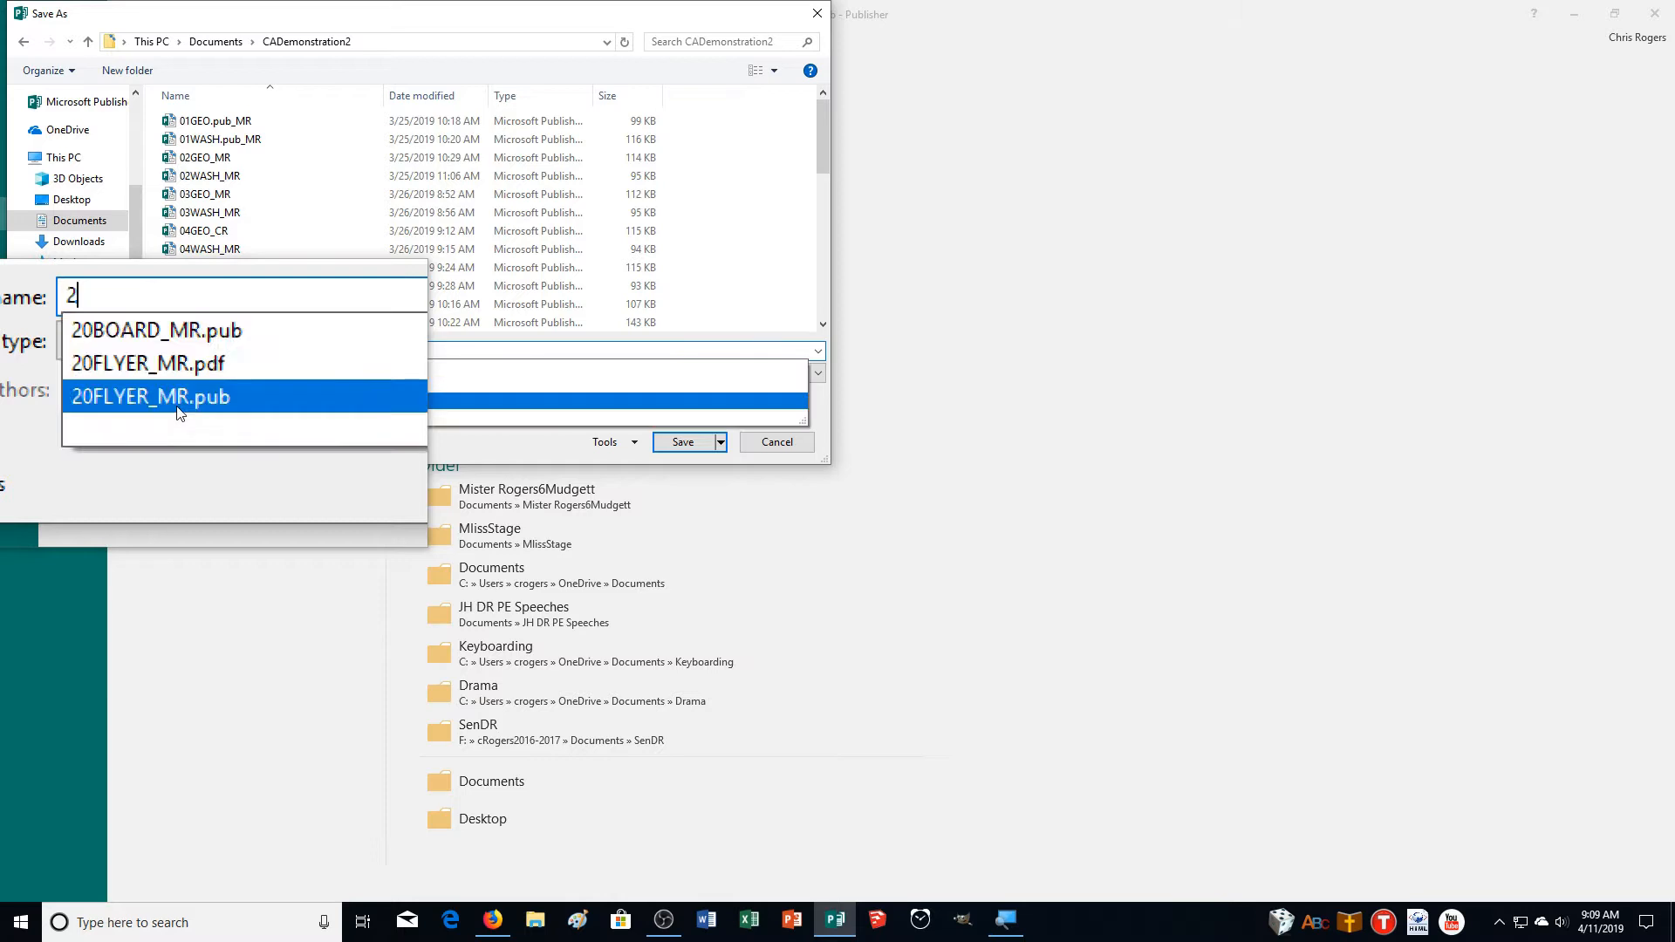
type("1TOC")
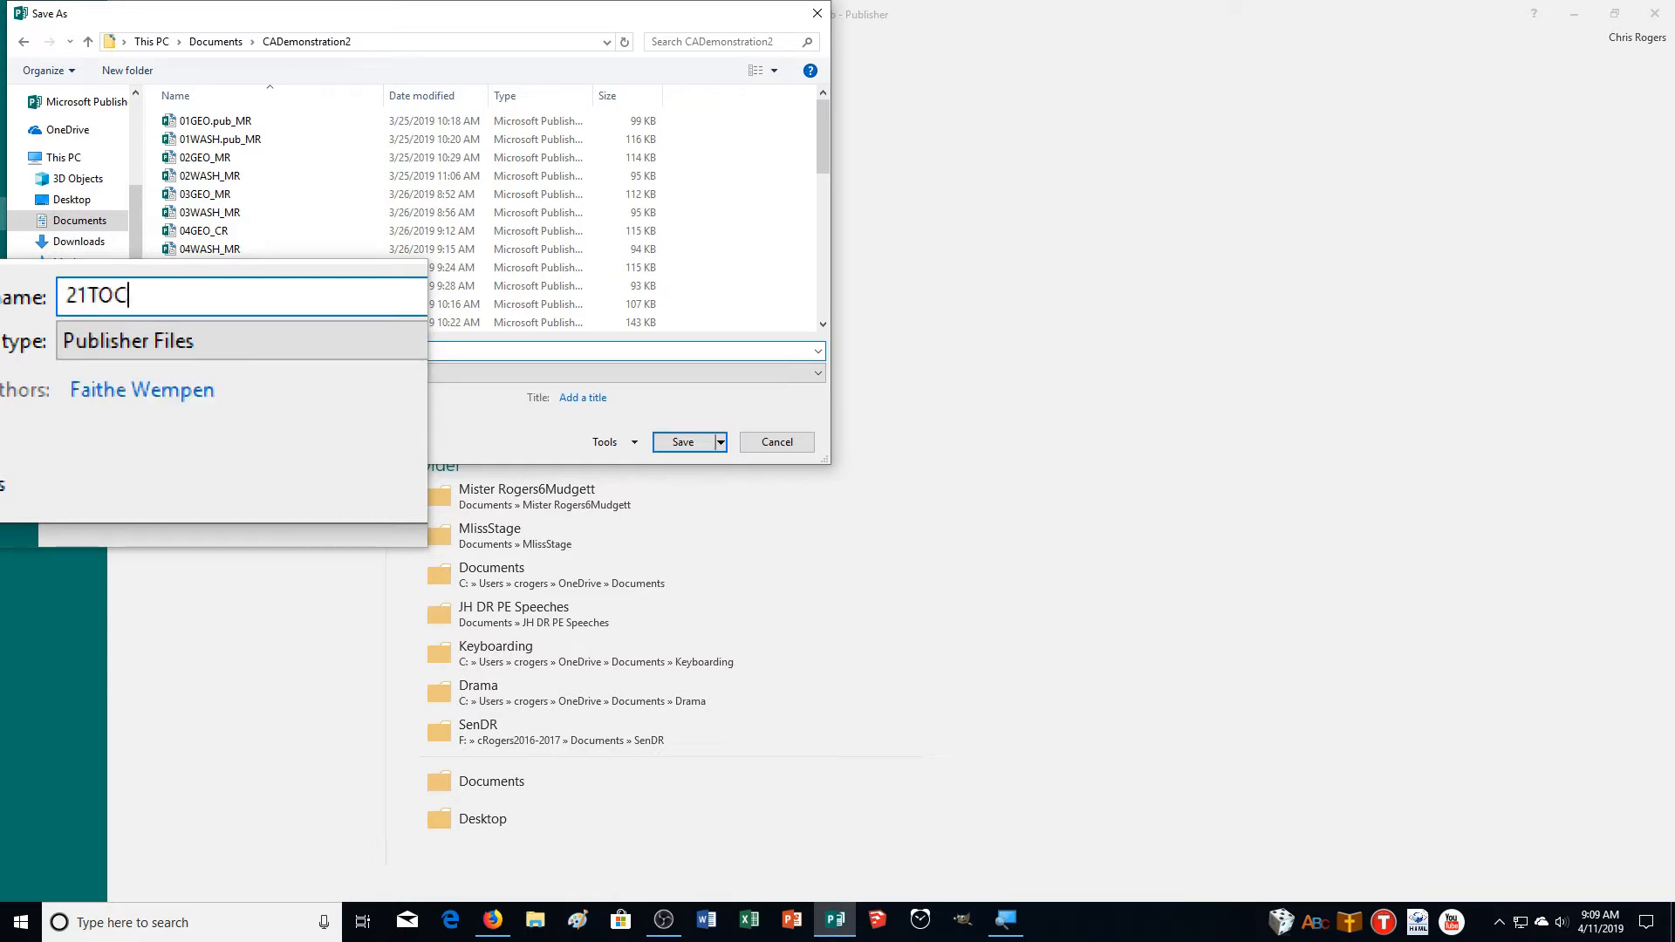
type("_MR")
key("BackSpace")
key("BackSpace")
key("BackSpace")
key("BackSpace")
key("BackSpace")
key("BackSpace")
type("INFO_MR")
key("Return")
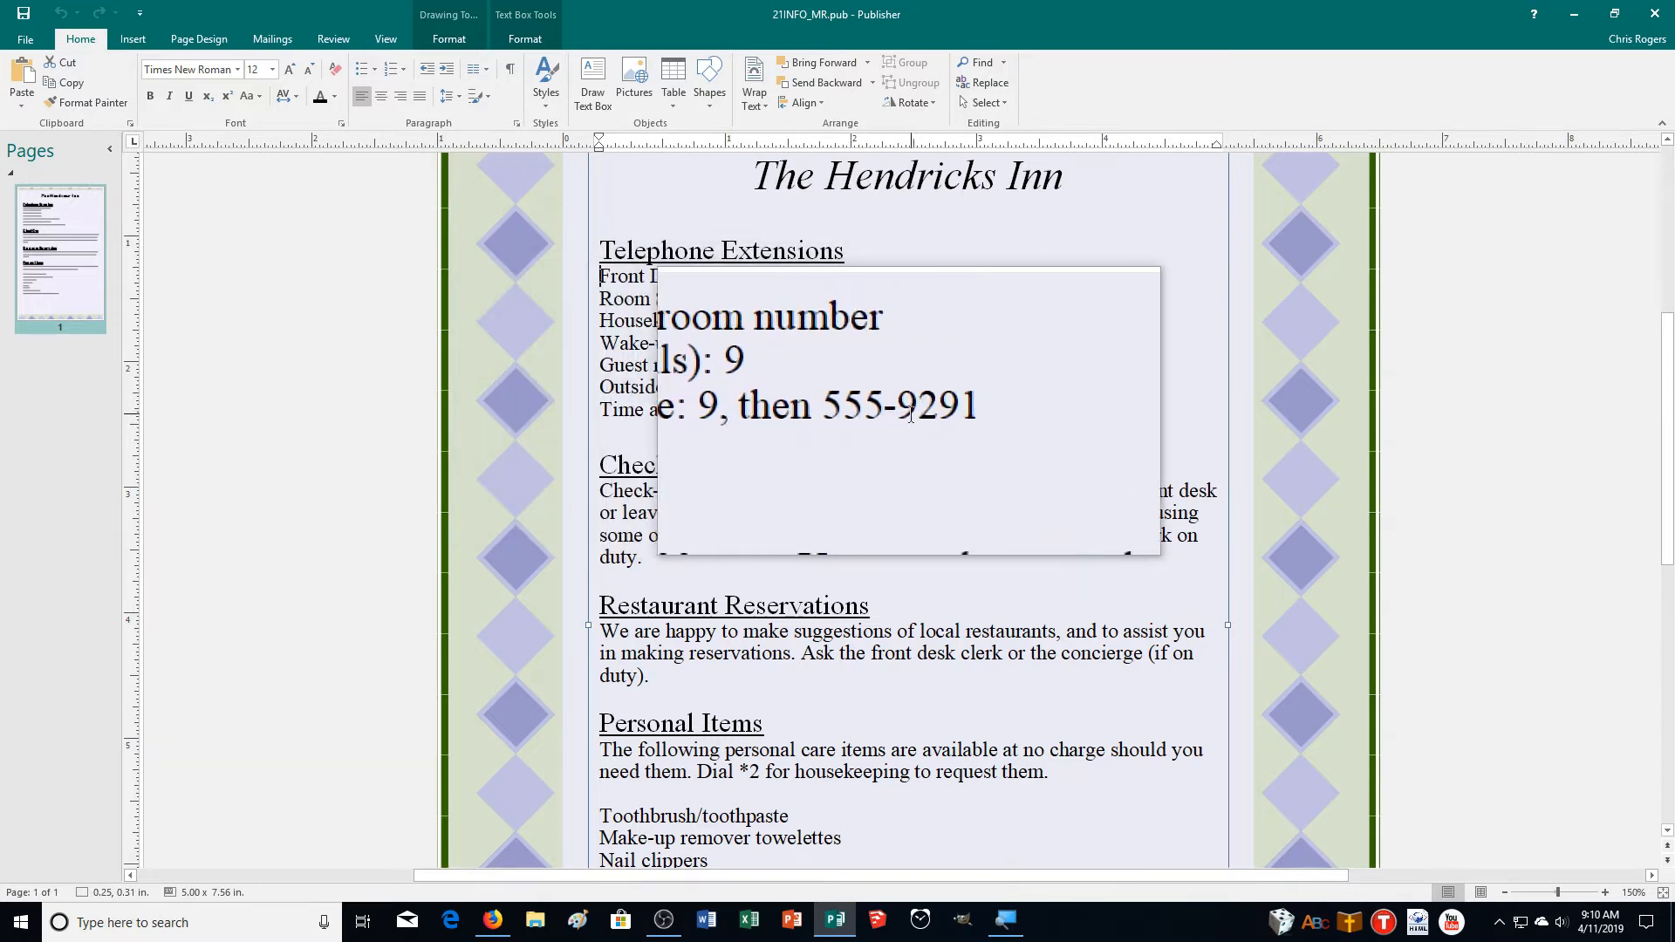
- Give all seven lines under Telephone Extensions a right-aligned tab stop at 4.5" with a dot leader
left_click_drag(960, 411, 607, 279)
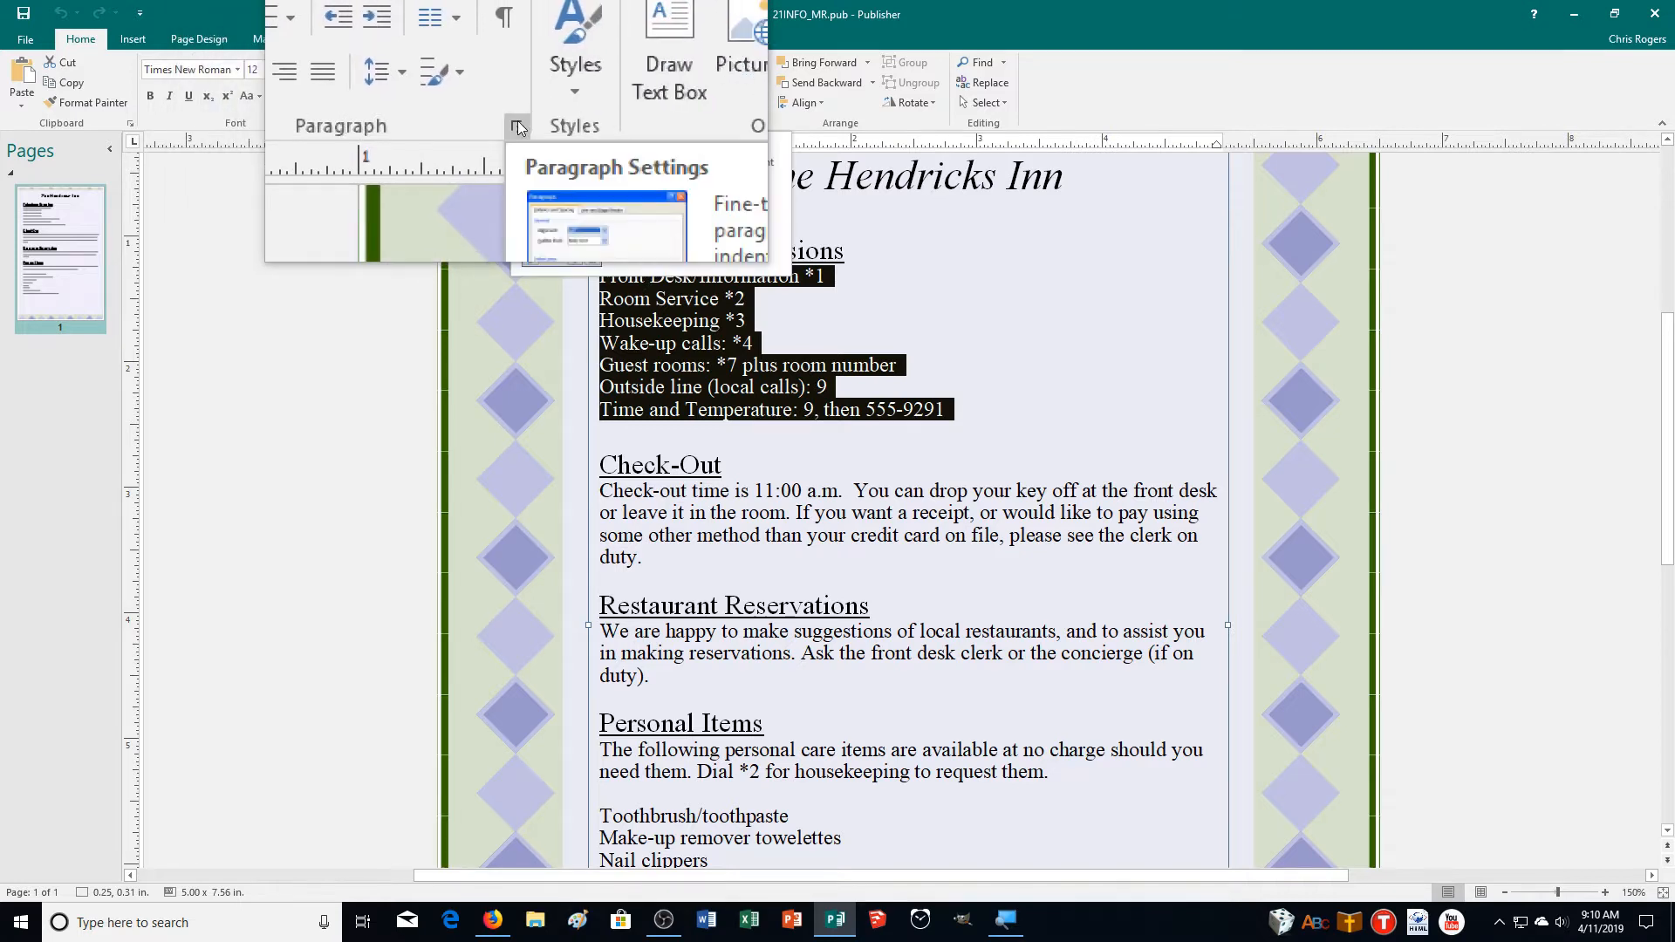
left_click(518, 128)
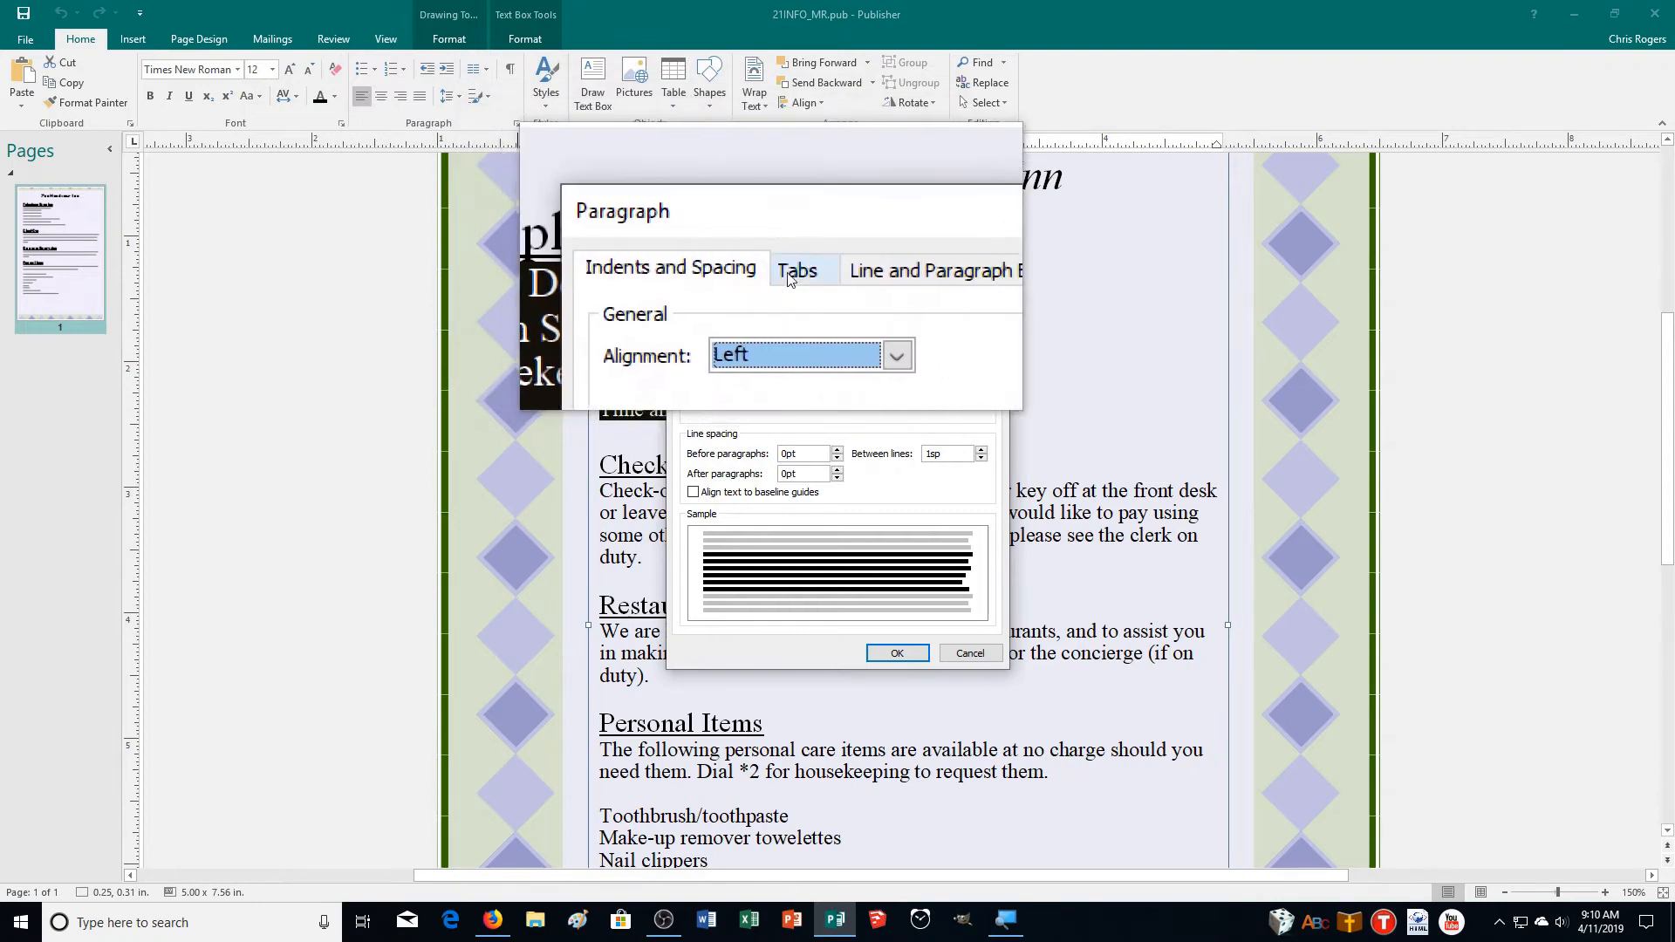
left_click(790, 274)
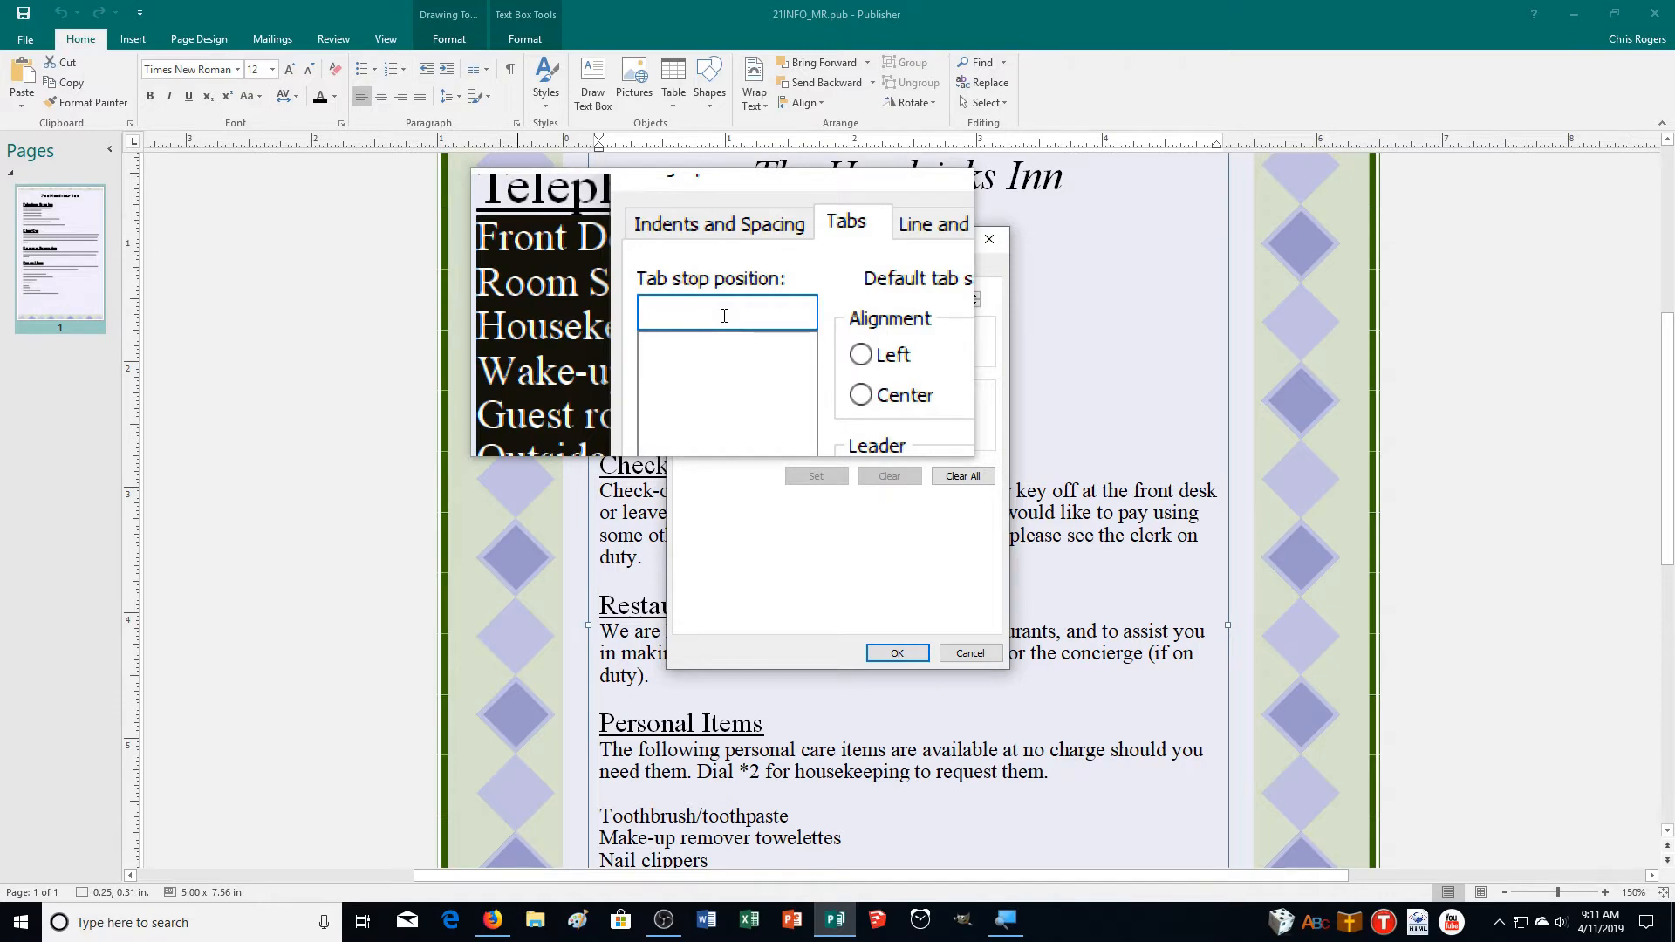
type("4.5\"")
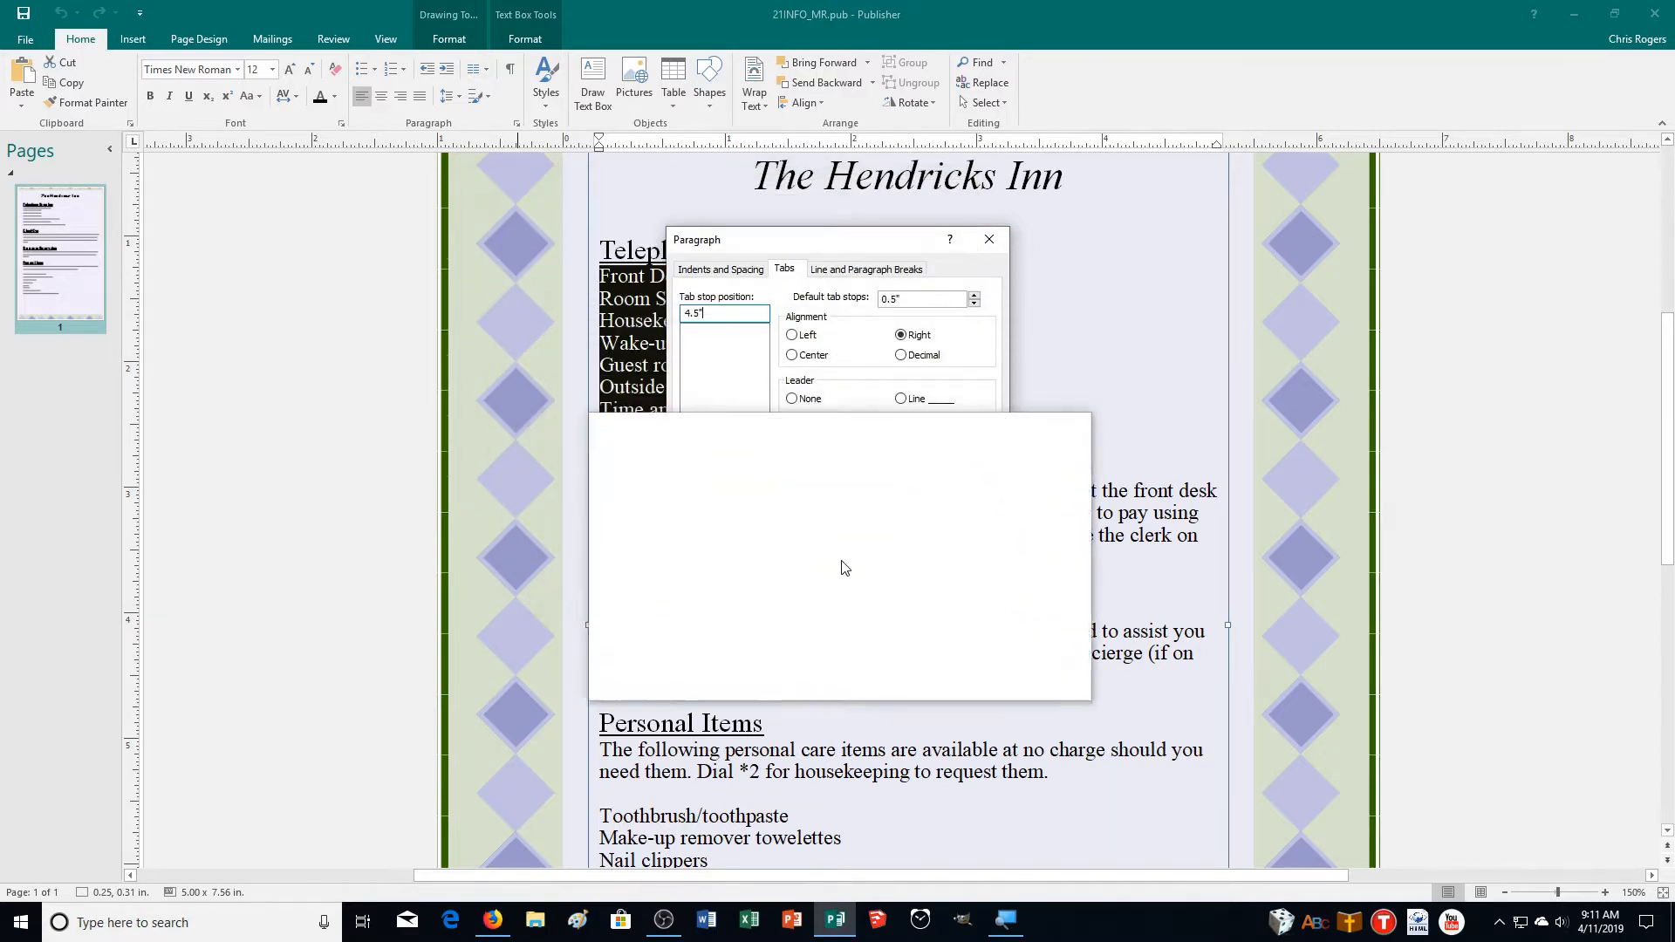
left_click(892, 515)
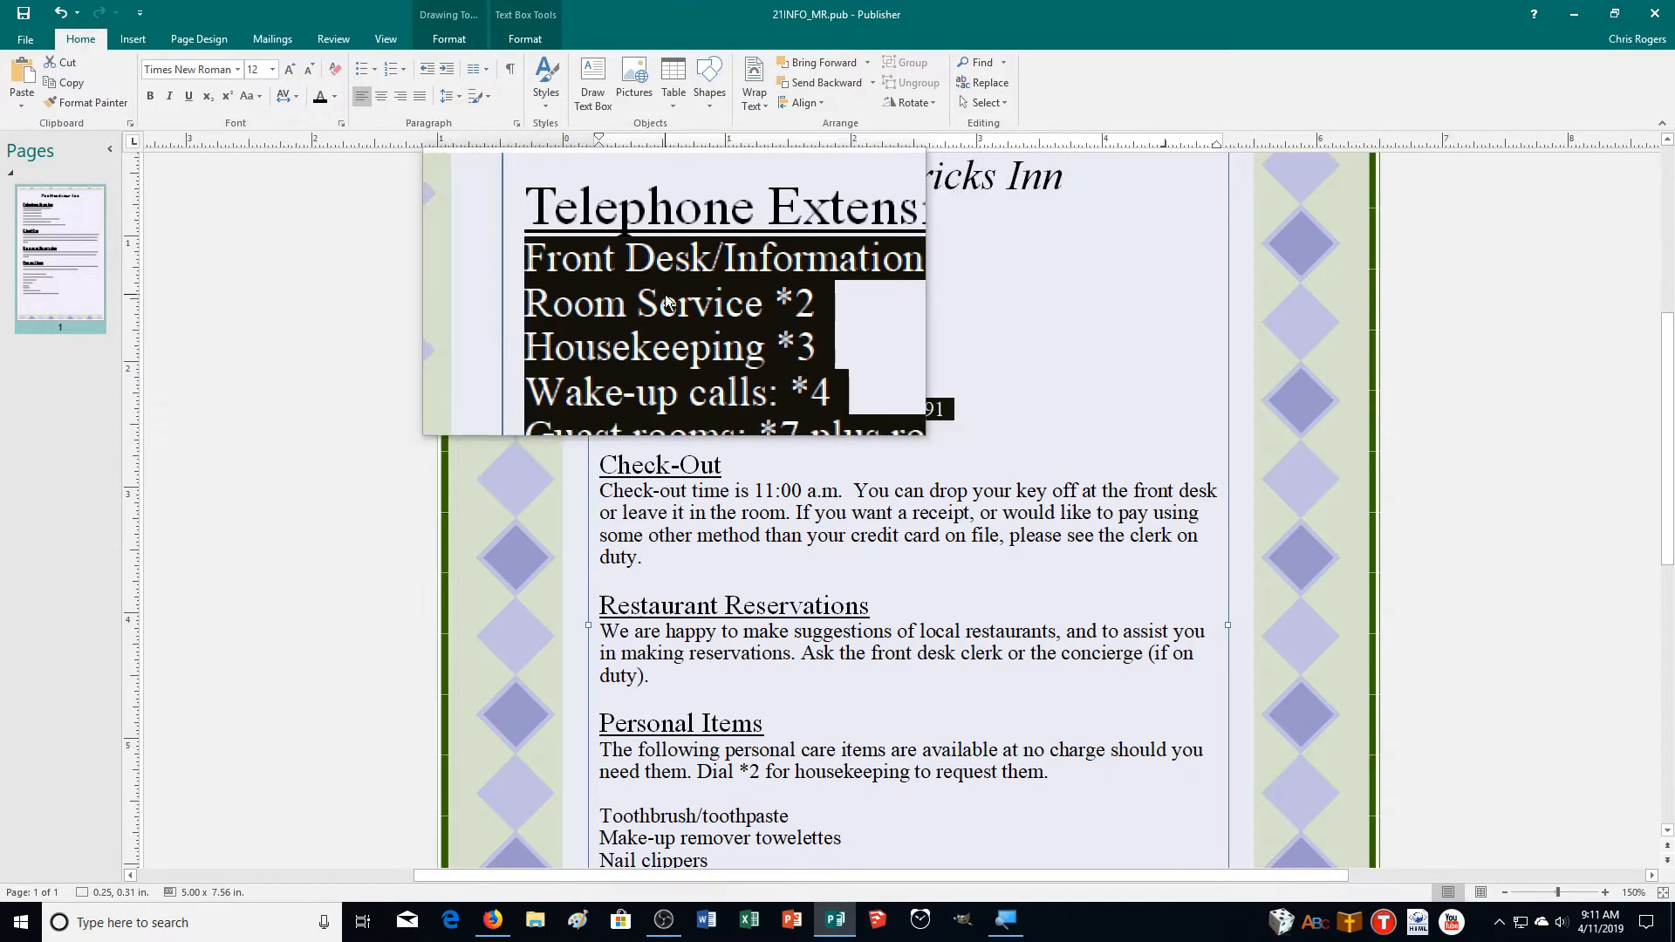
- Insert a tab before the extension or number on each line of the Telephone Extensions list
left_click(721, 303)
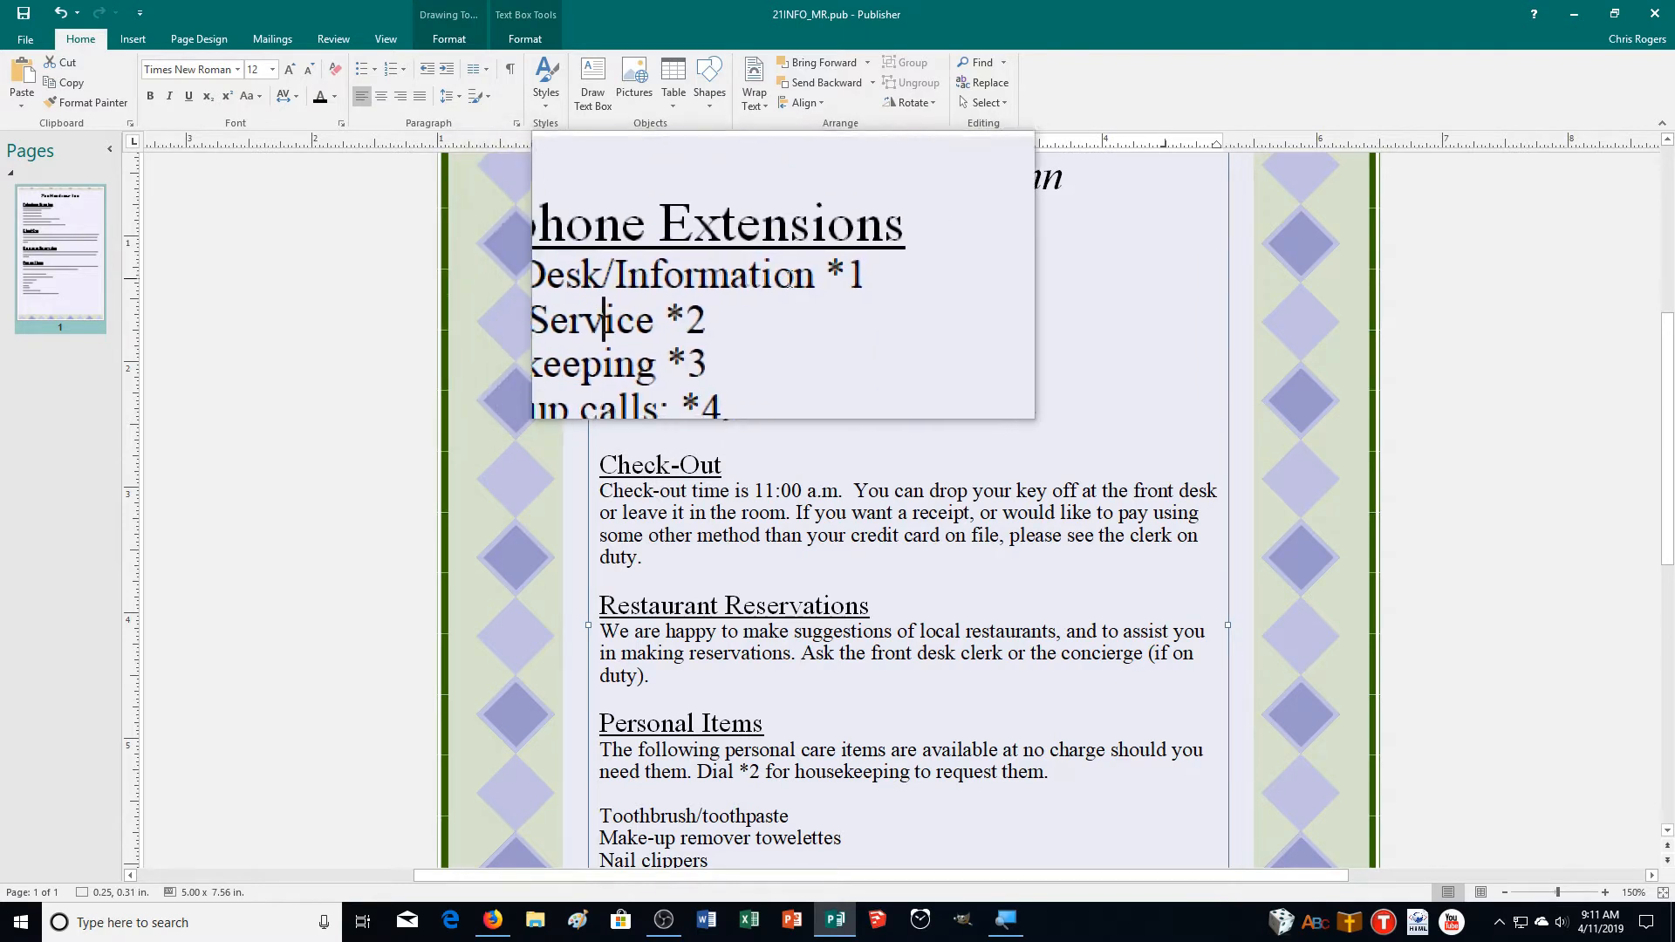
left_click(805, 278)
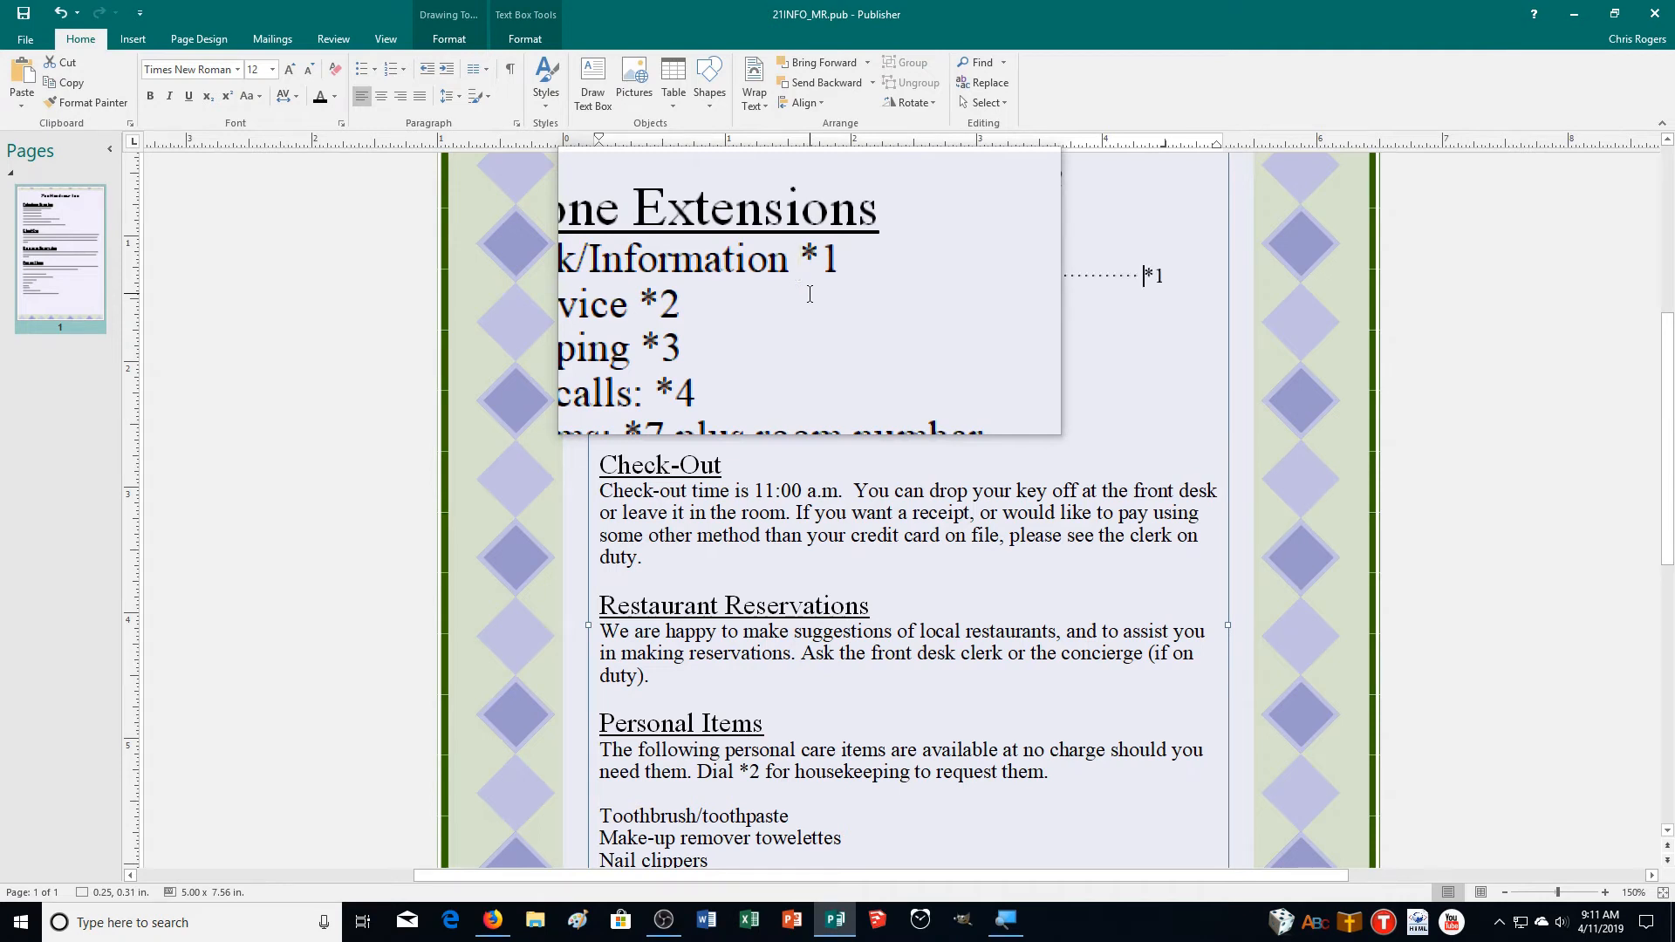
left_click(728, 299)
key("Tab")
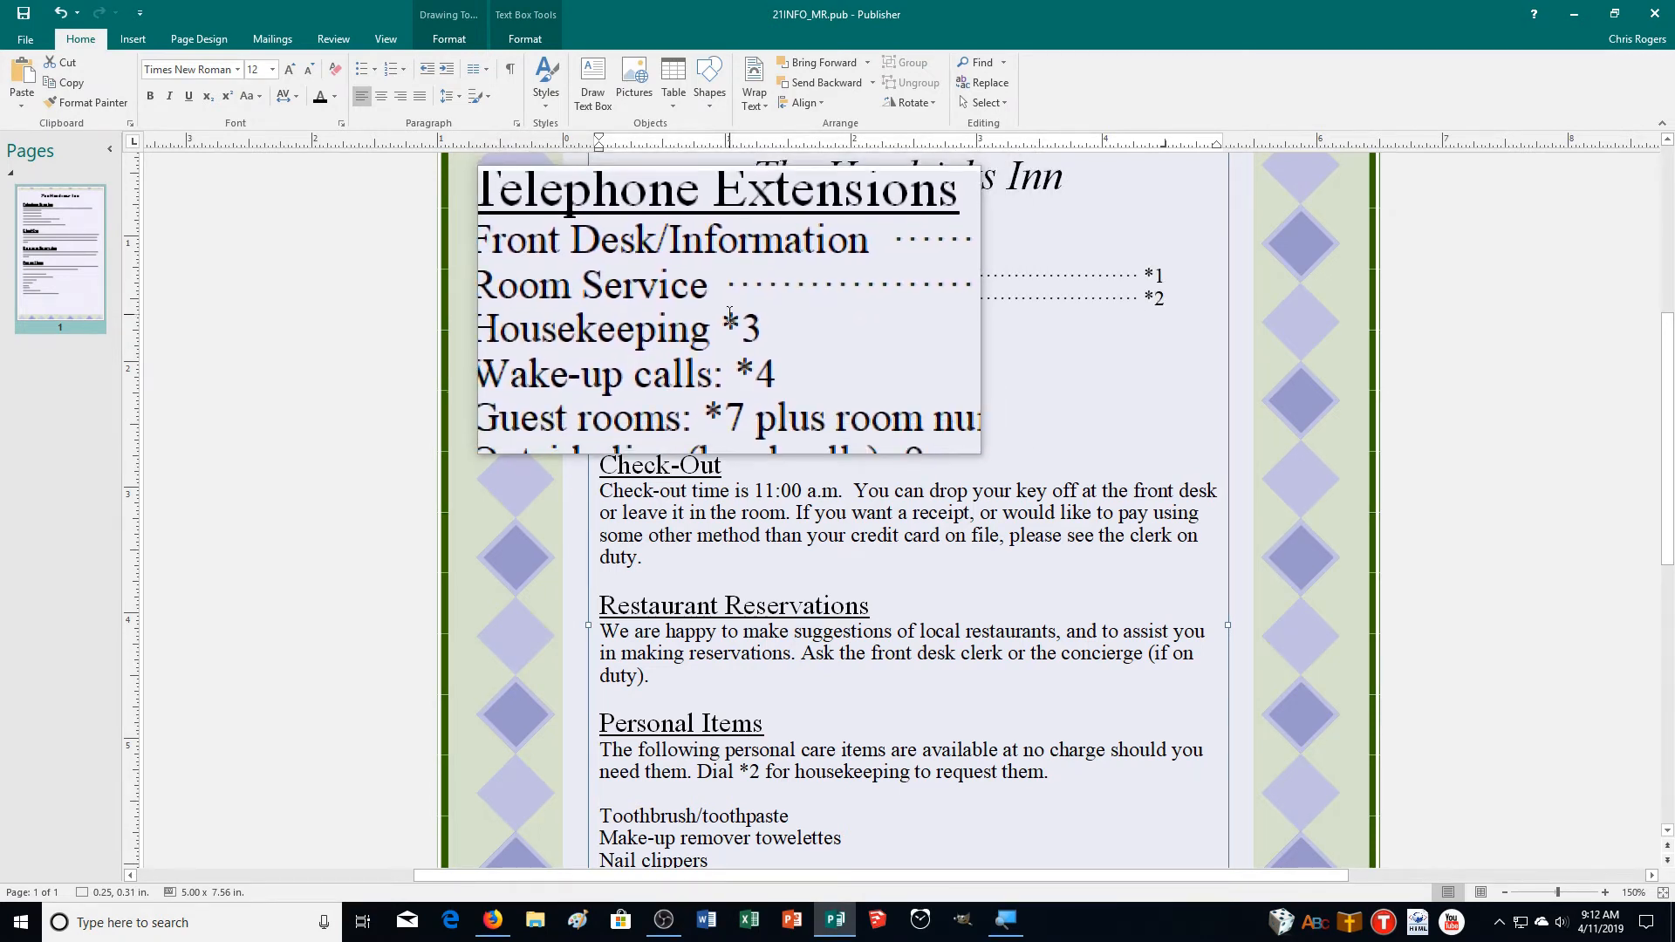
key("Tab")
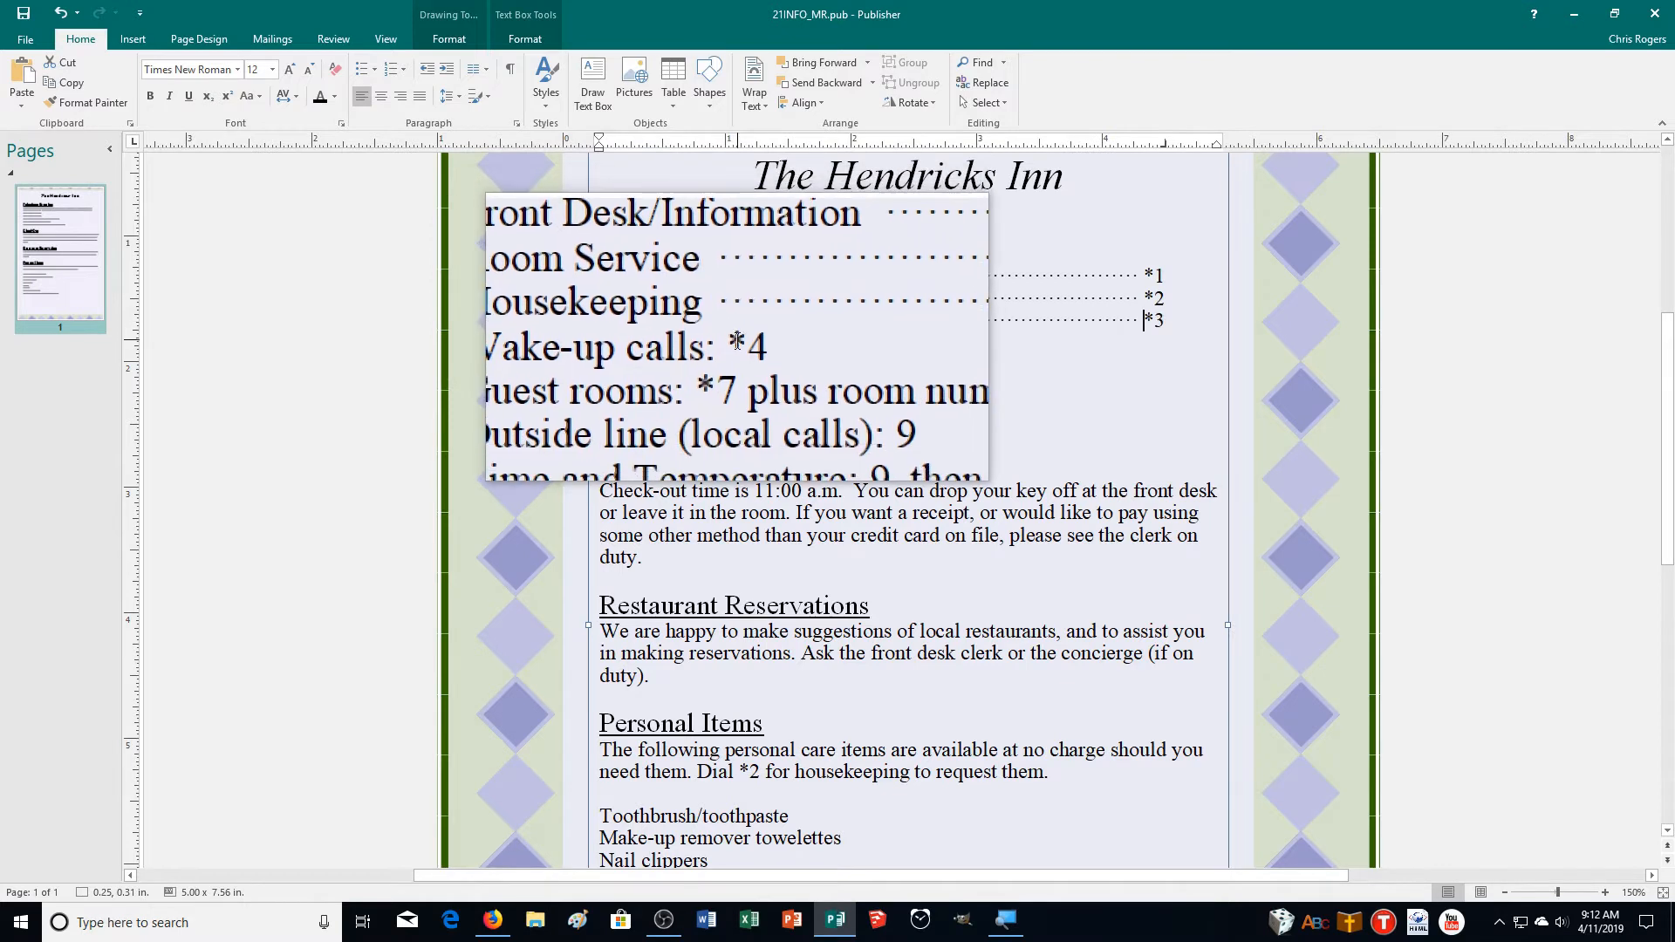
left_click(731, 342)
key("Tab")
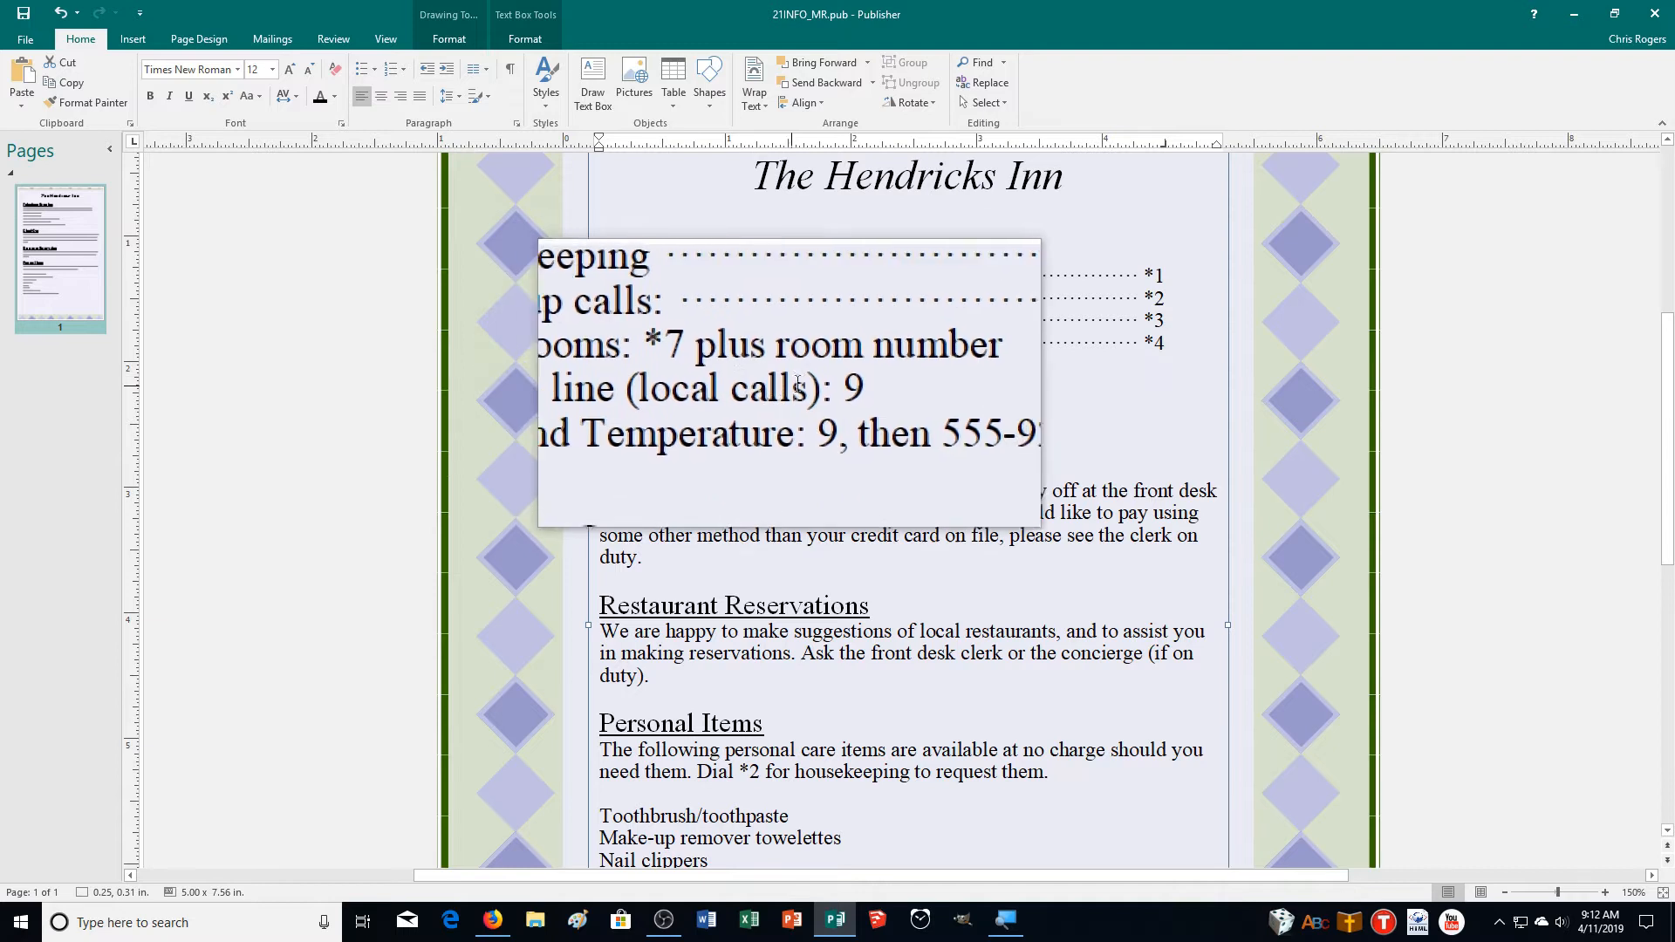
left_click(820, 387)
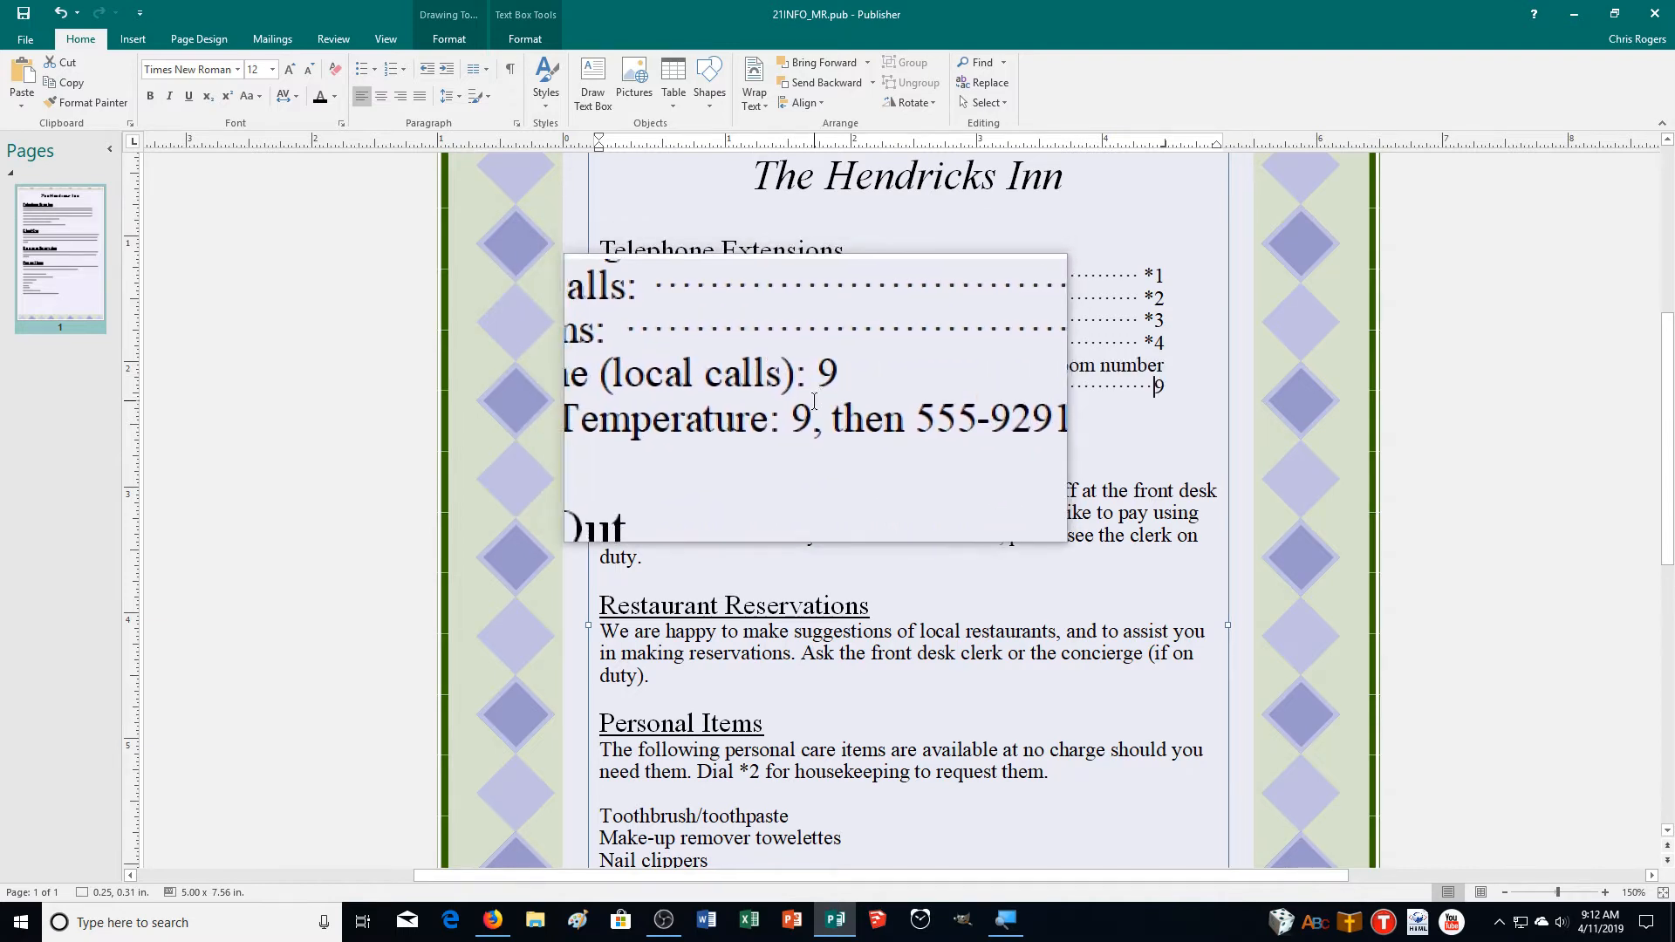
key("Tab")
key("Tab")
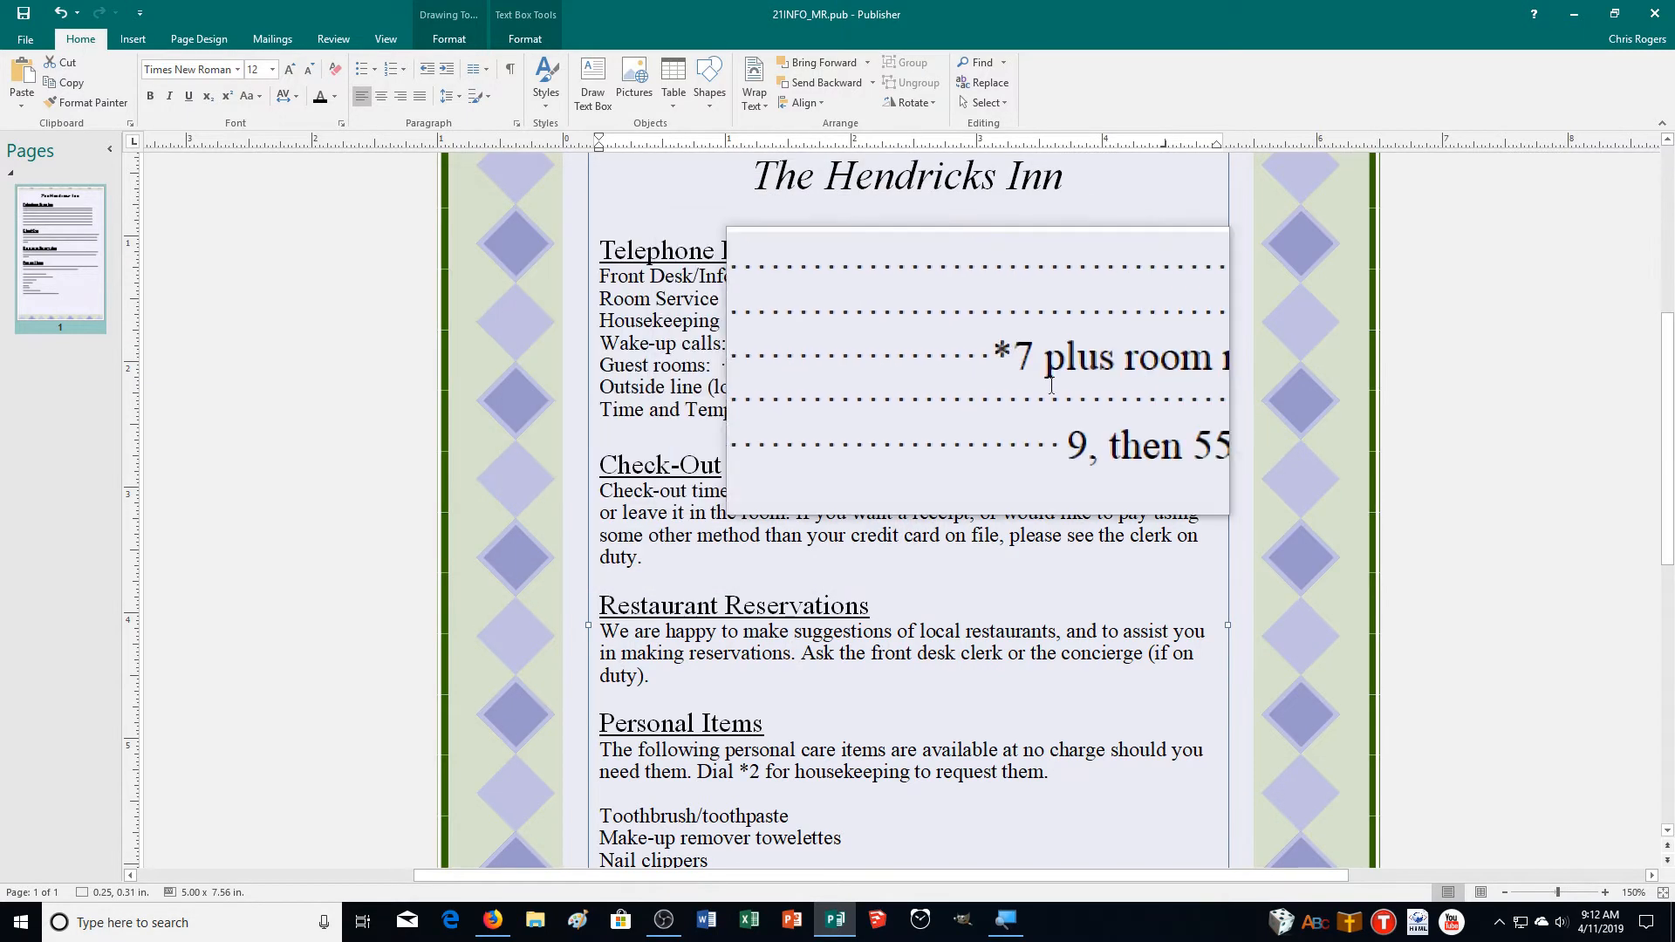
- Move the right tab stop of the whole Telephone Extensions list to about 4.75" on the ruler
left_click_drag(1165, 410, 613, 278)
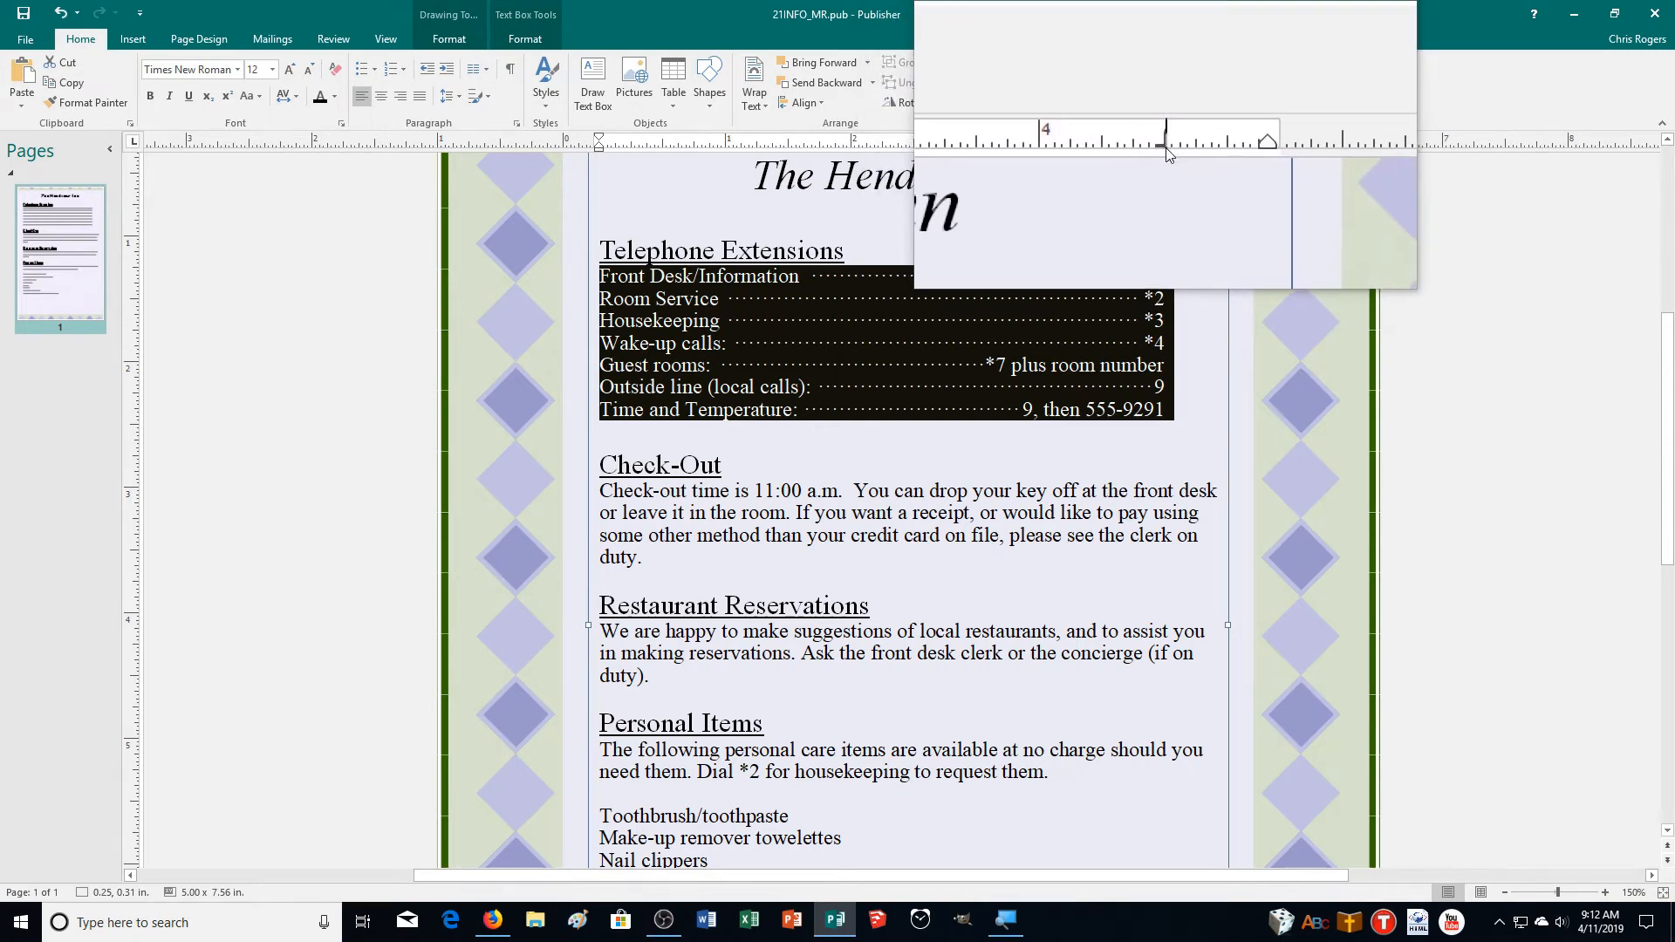
left_click_drag(1164, 148, 1196, 153)
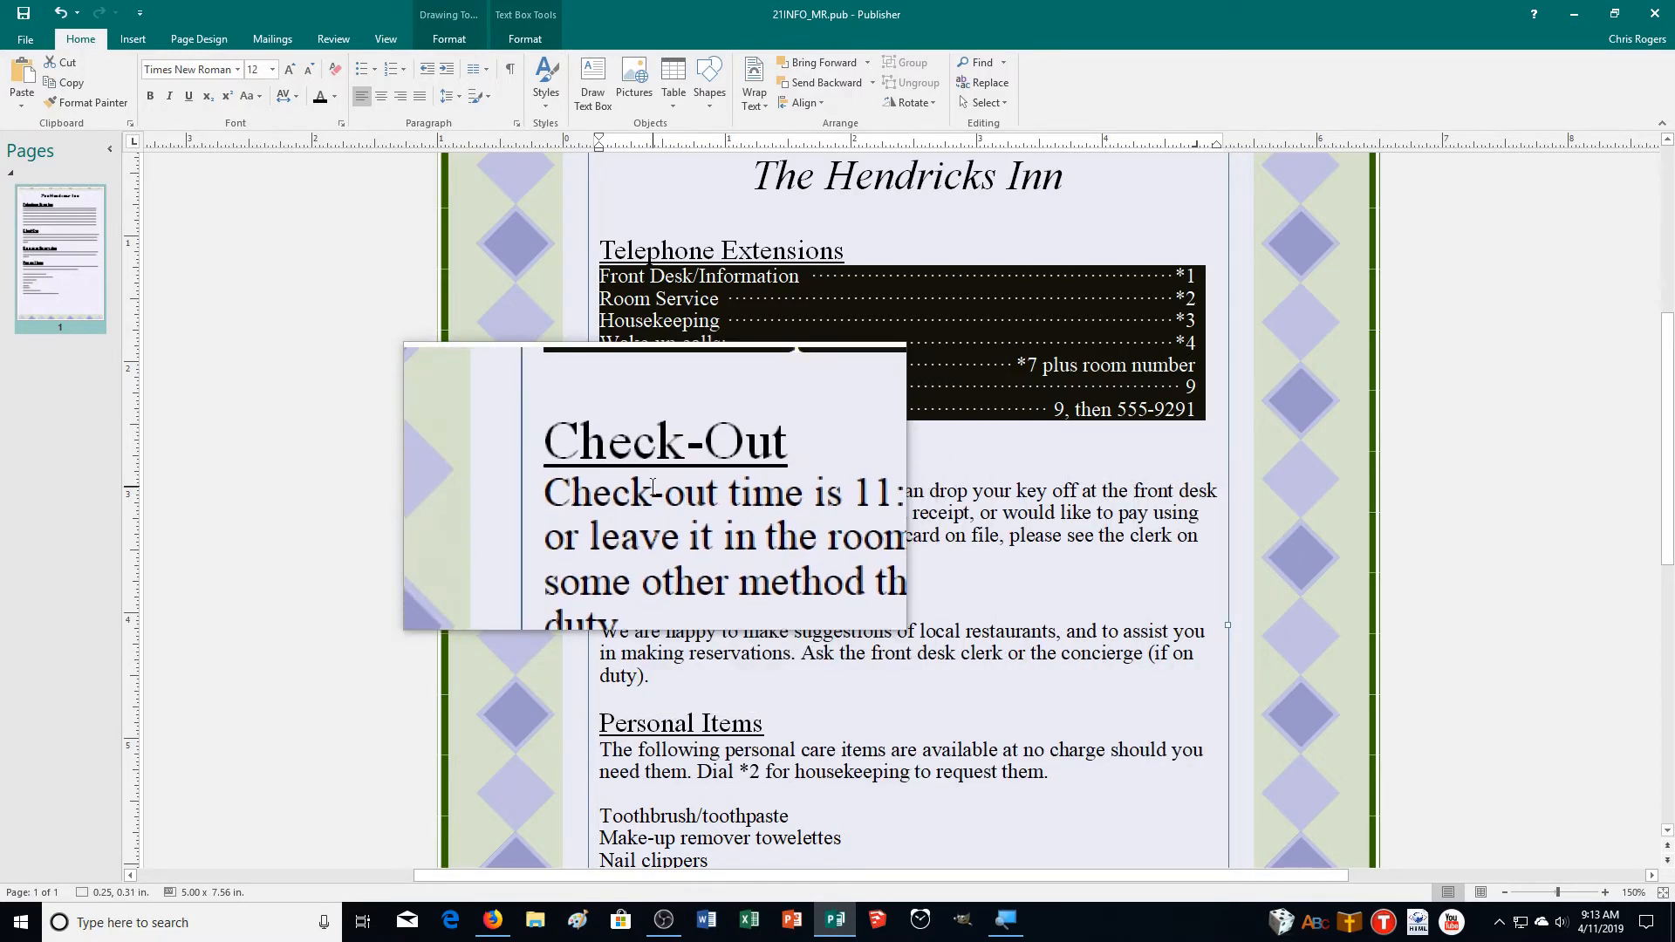
- Increase the left indent of the body paragraphs under Check-Out and Restaurant Reservations by one level
left_click(604, 495)
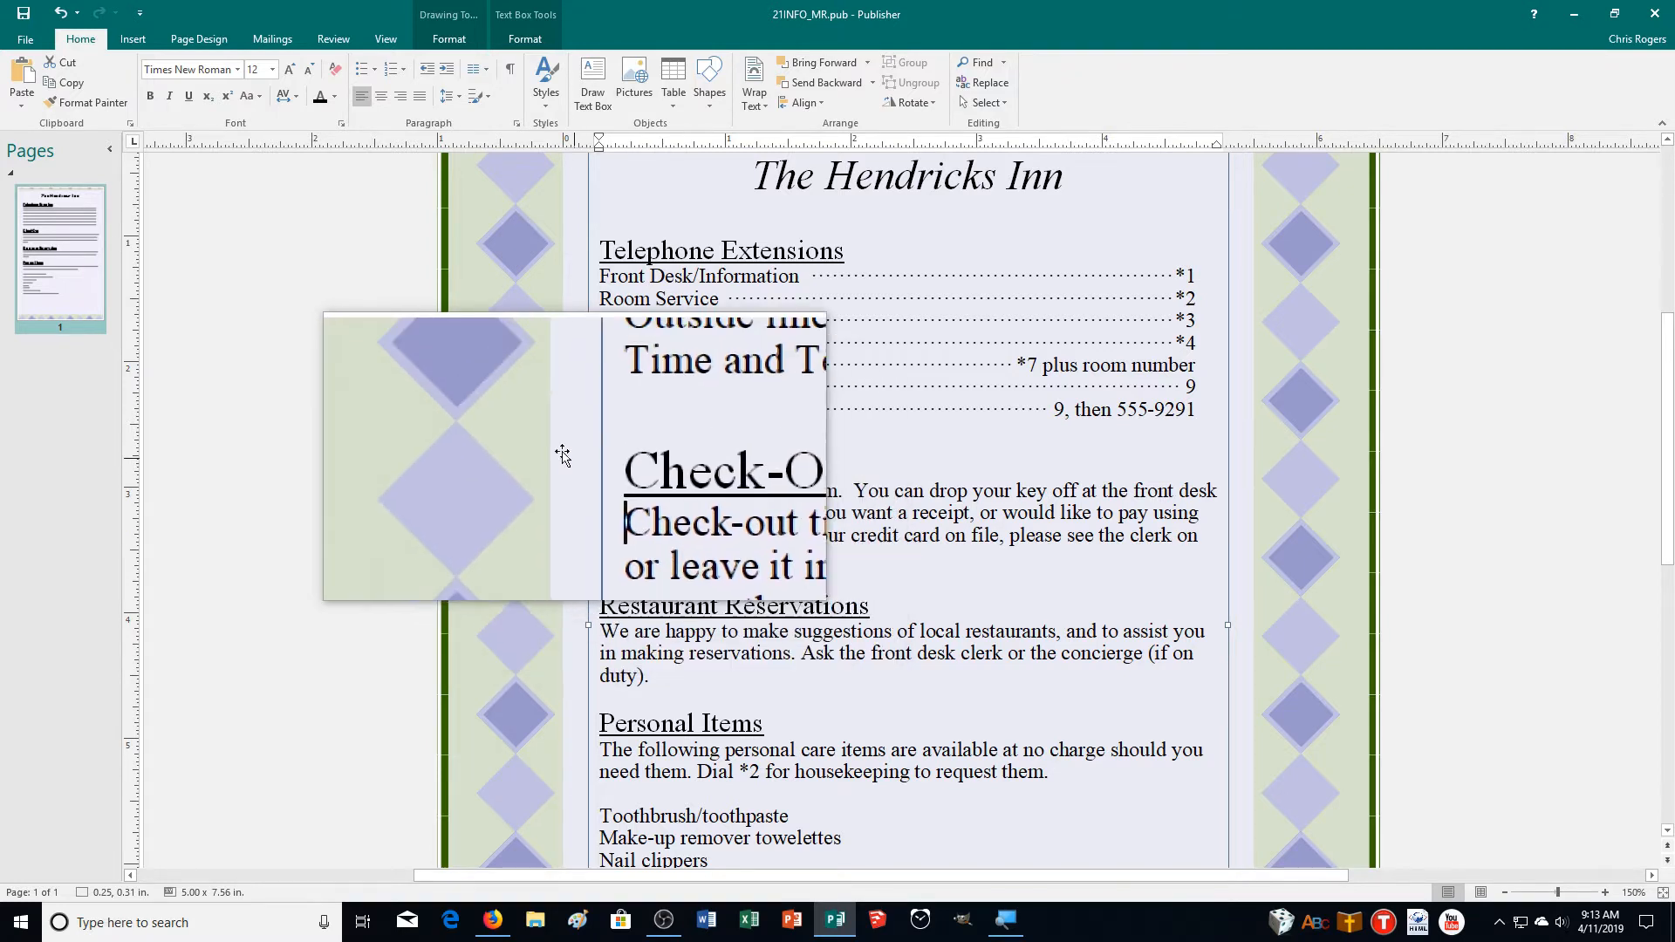
left_click(447, 77)
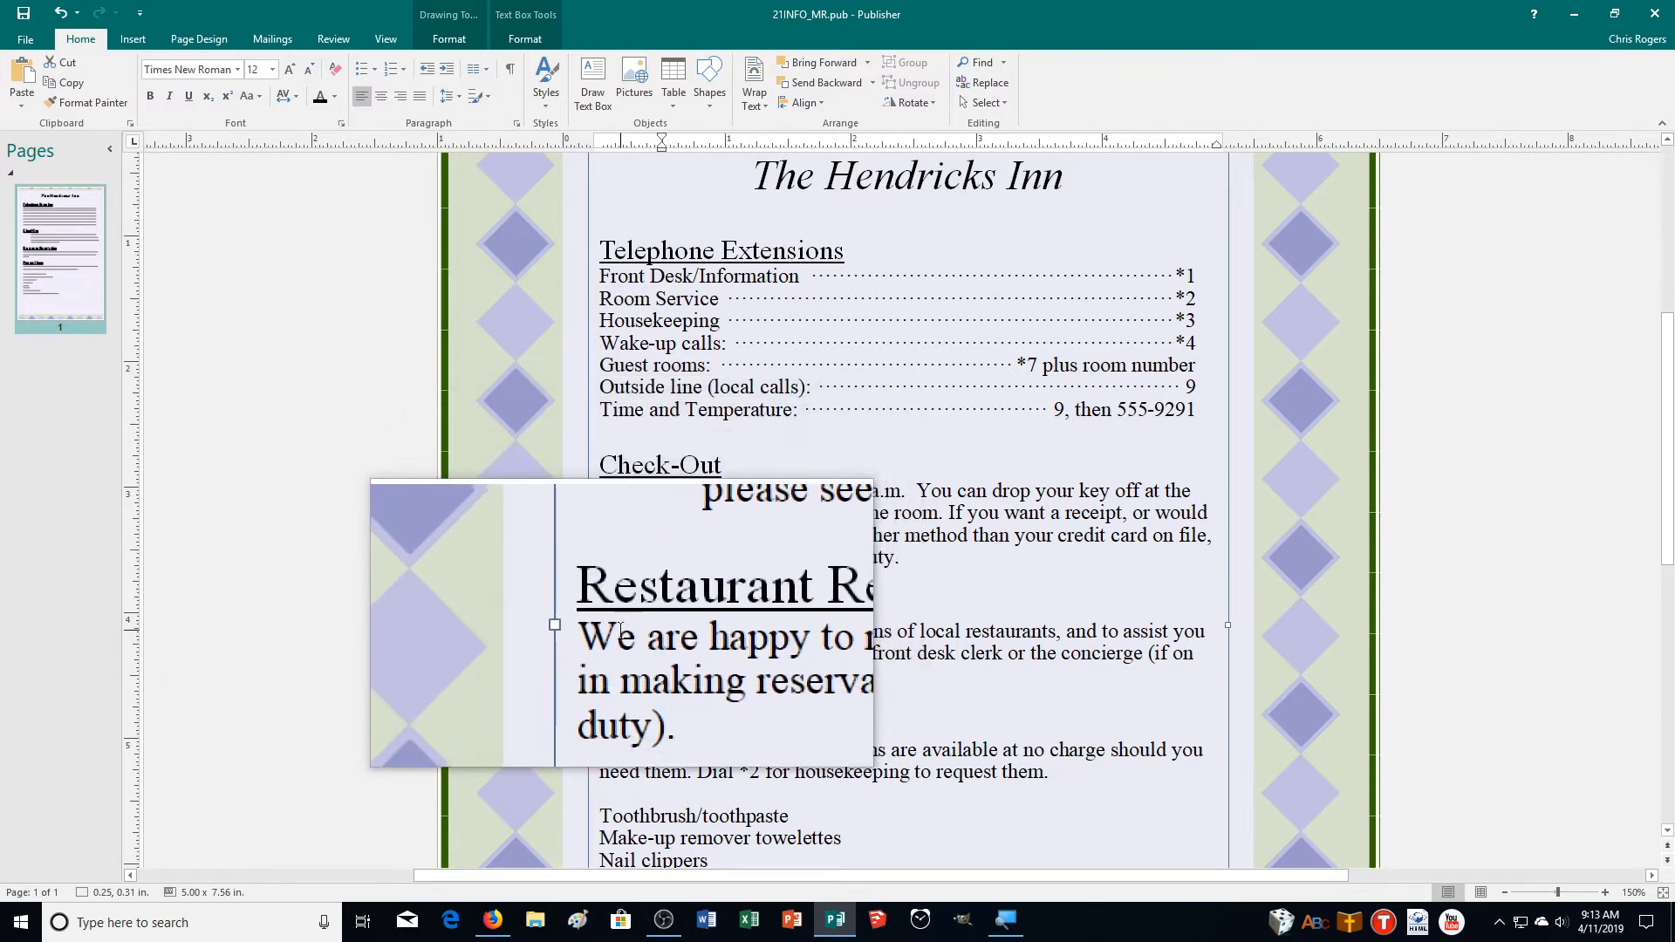
left_click(606, 636)
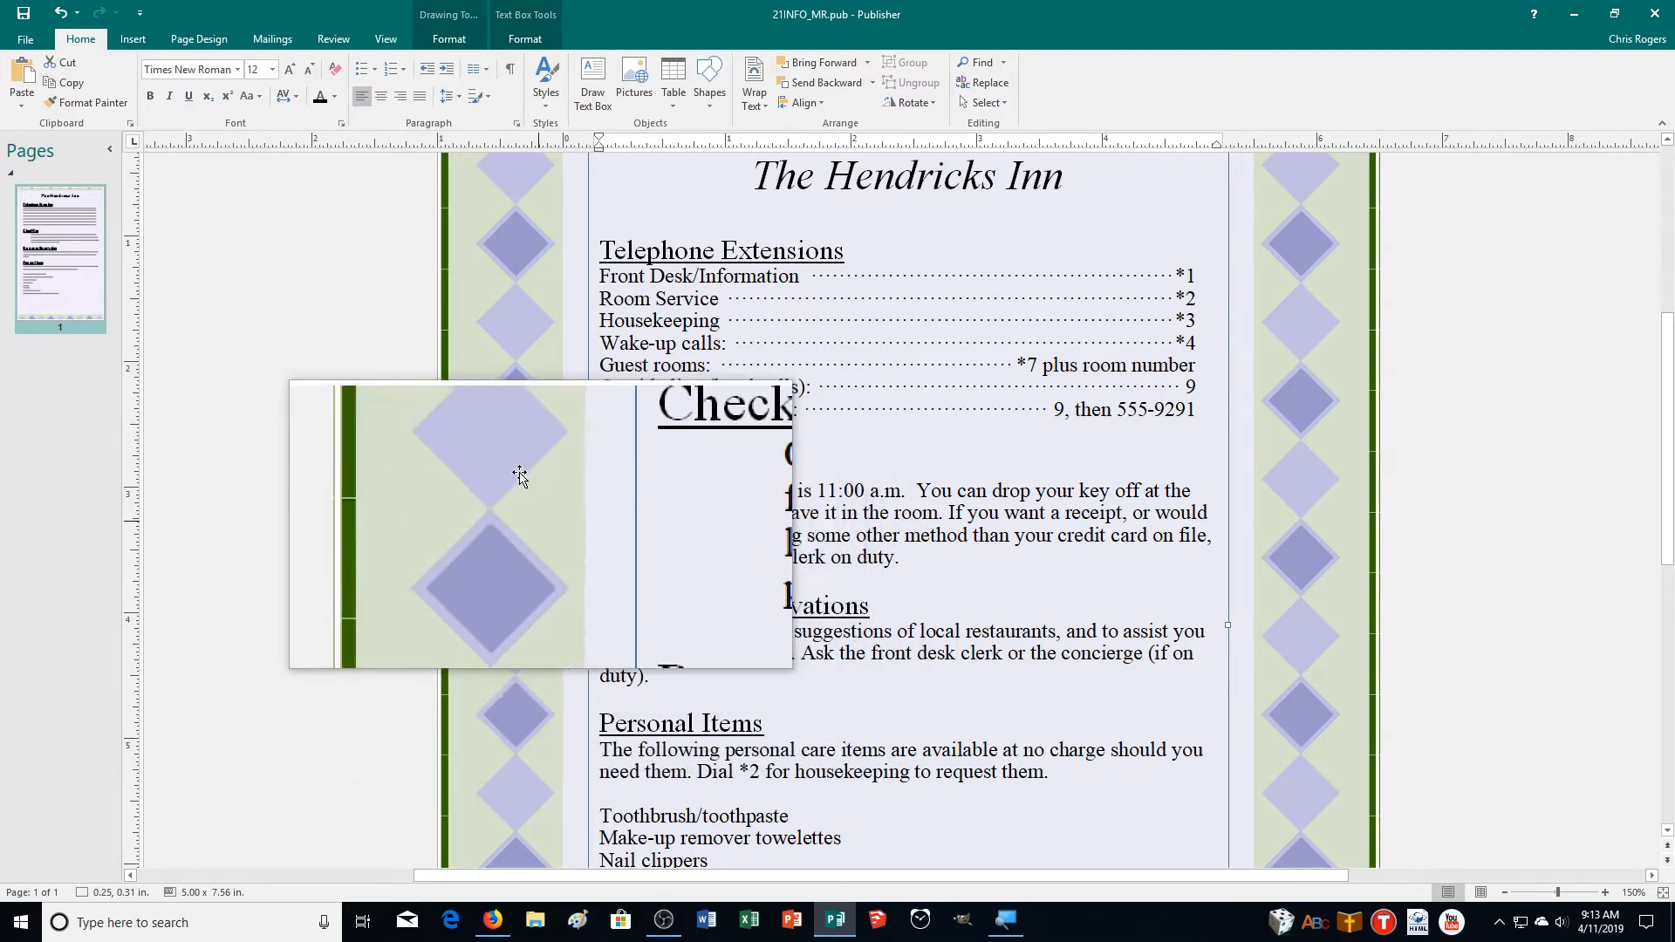
left_click(447, 70)
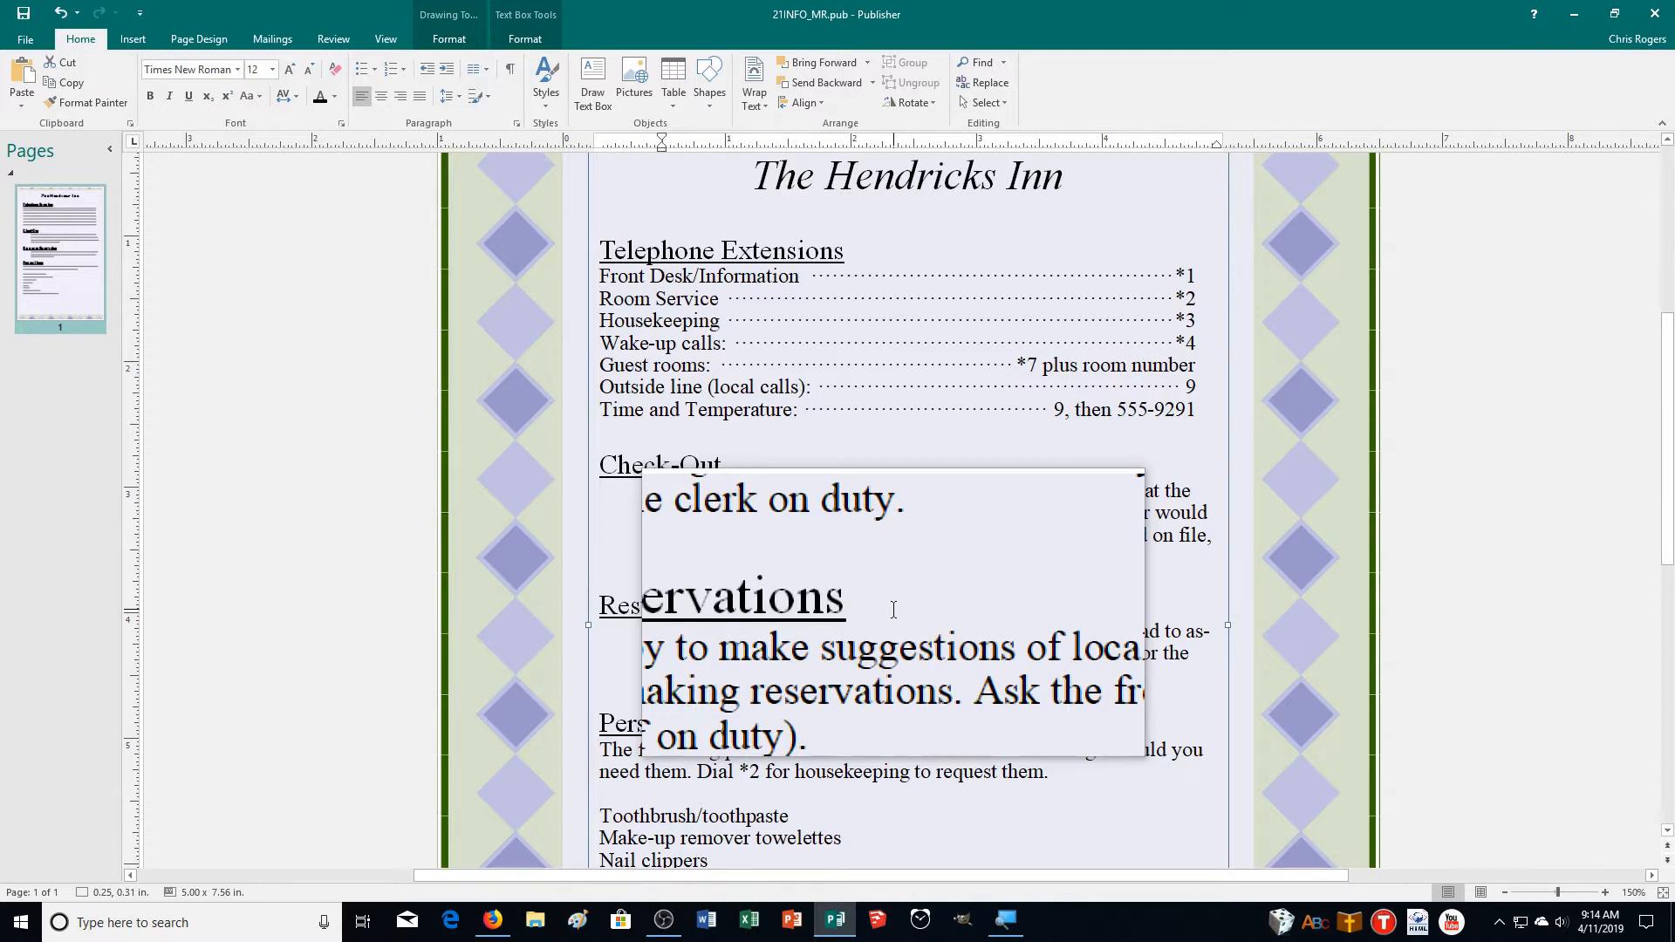
- Set the left and right indents of the introductory paragraph under Personal Items to 0.5" each
scroll(893, 609, "down", 5)
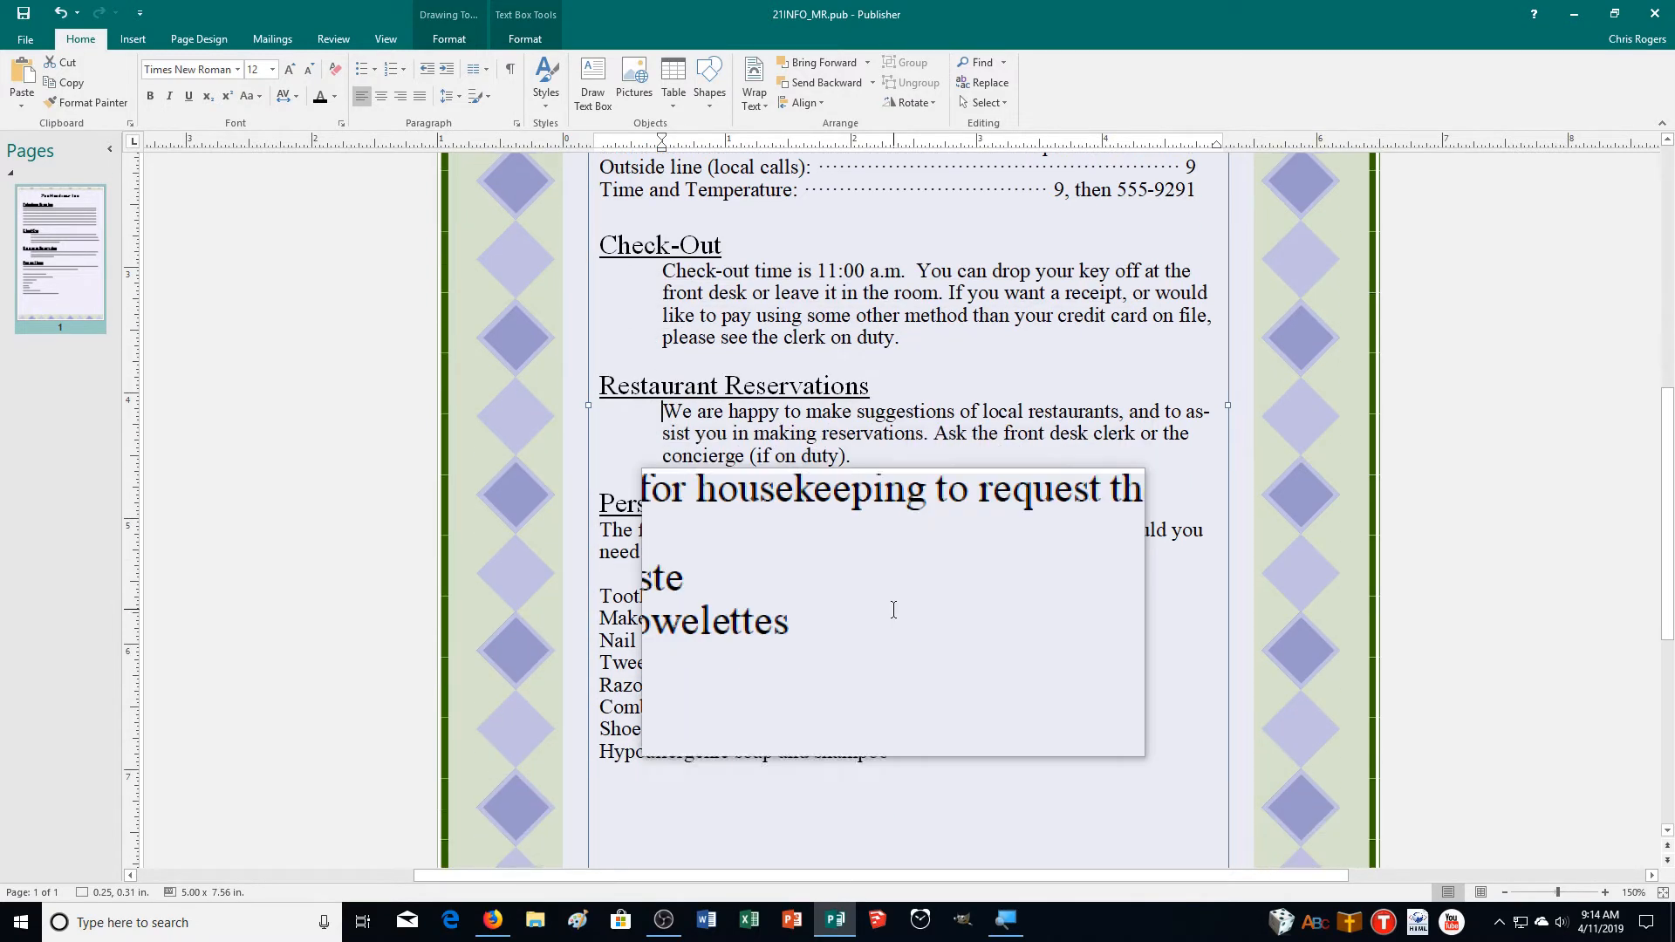
scroll(894, 609, "down", 1)
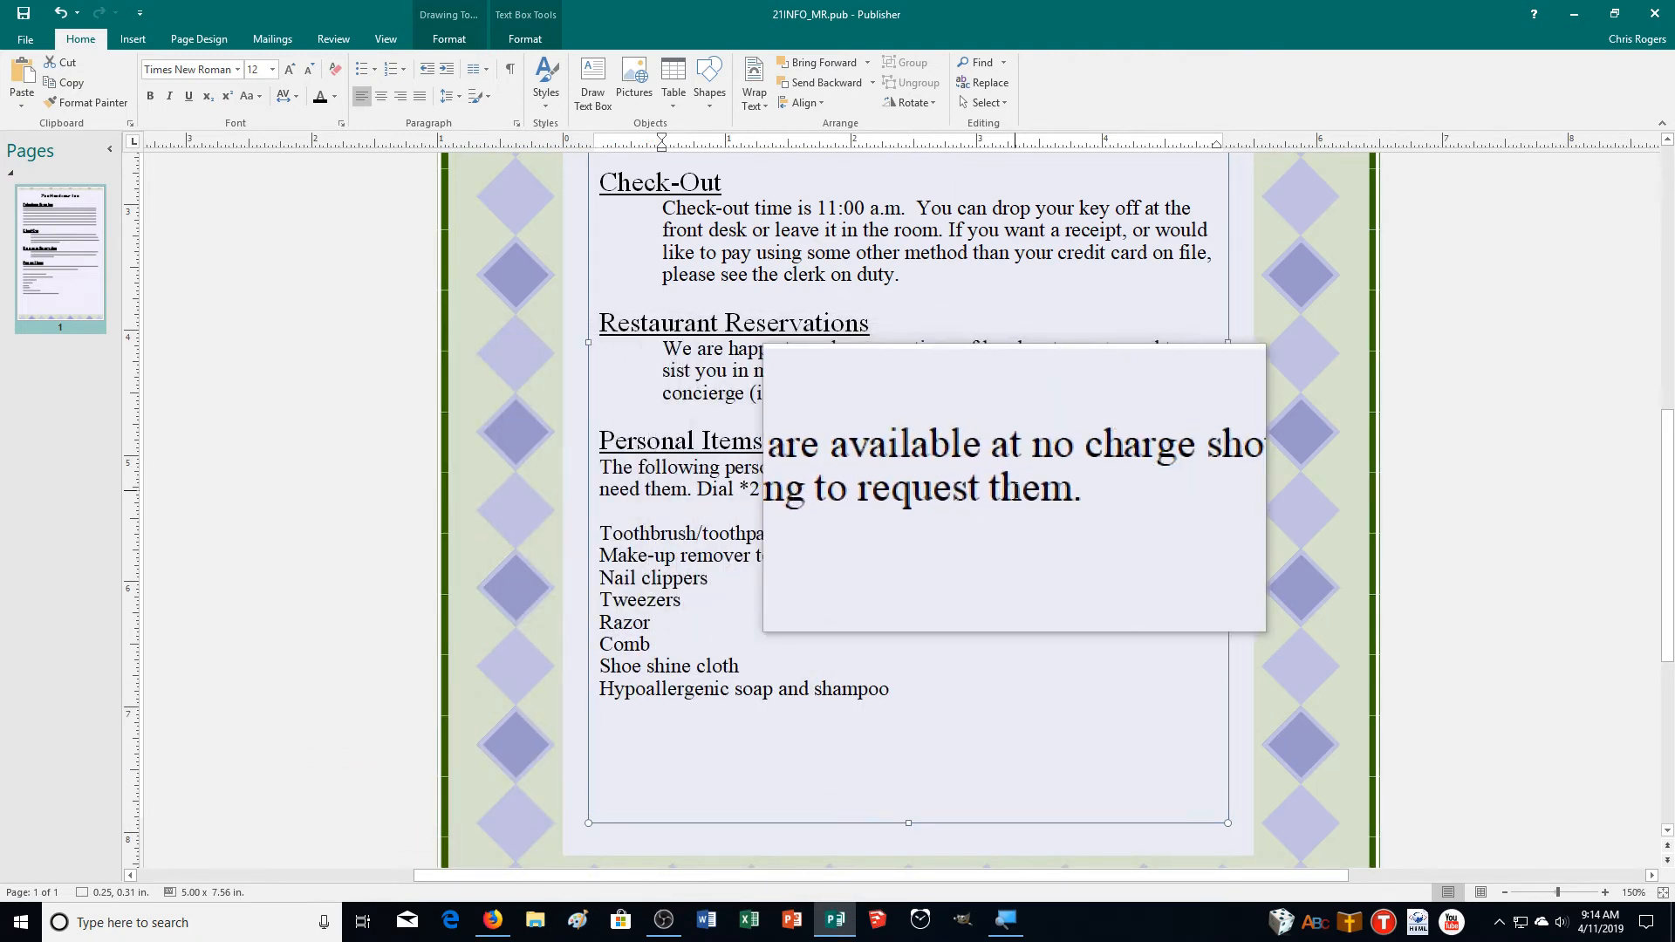
left_click_drag(1038, 490, 600, 478)
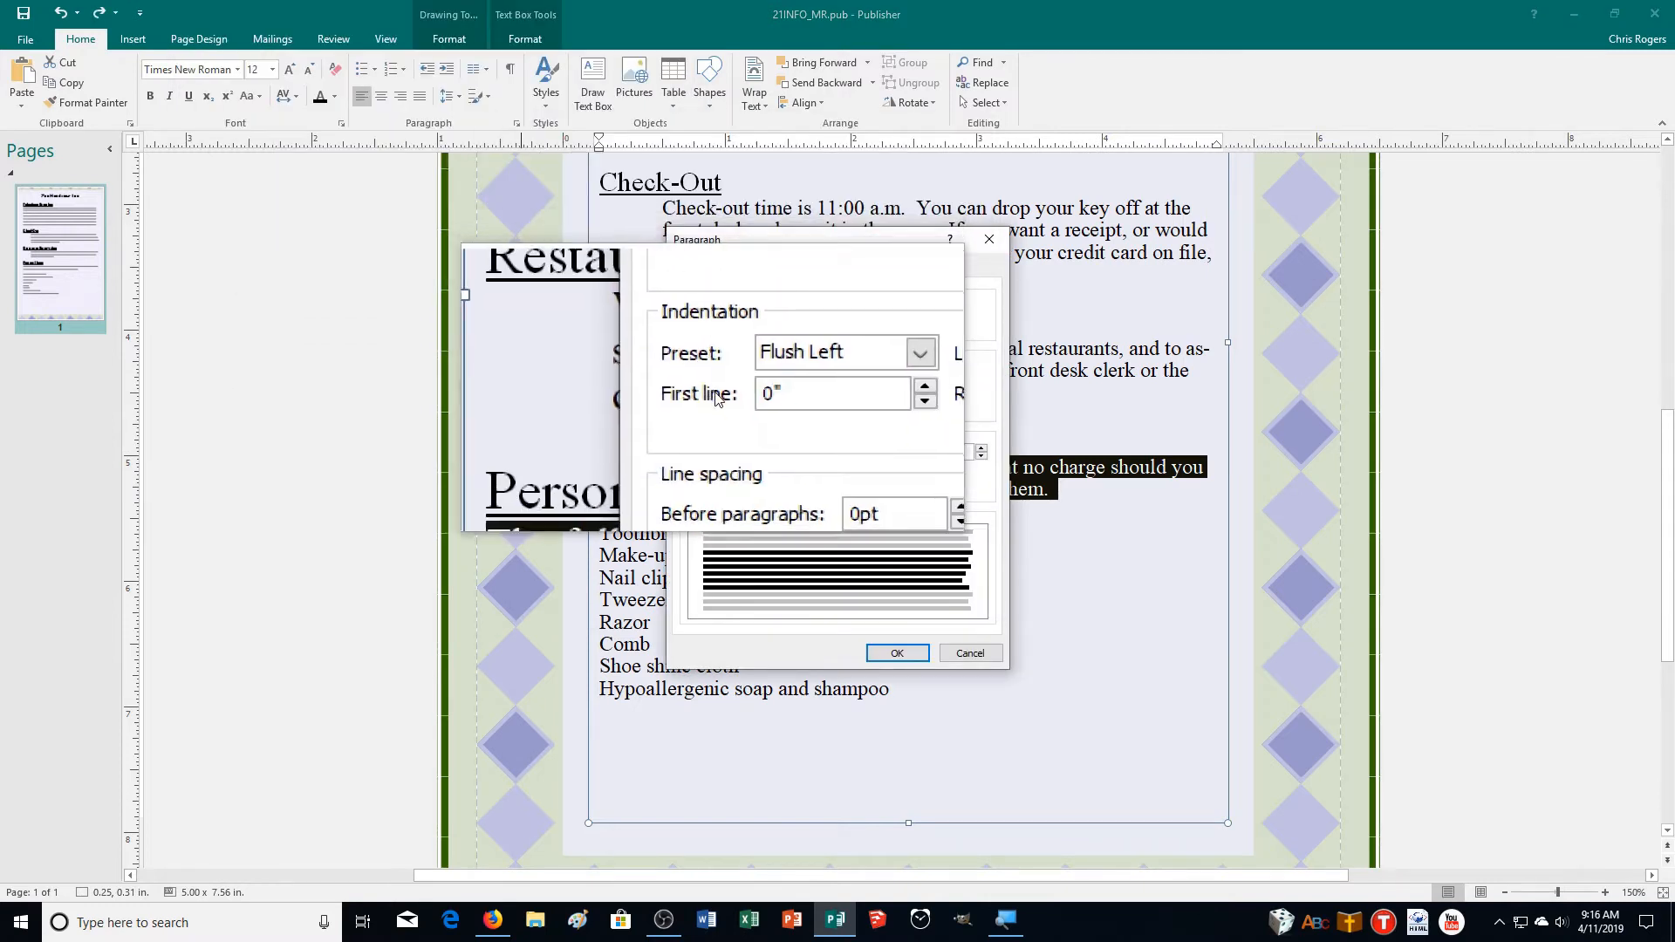
left_click(929, 369)
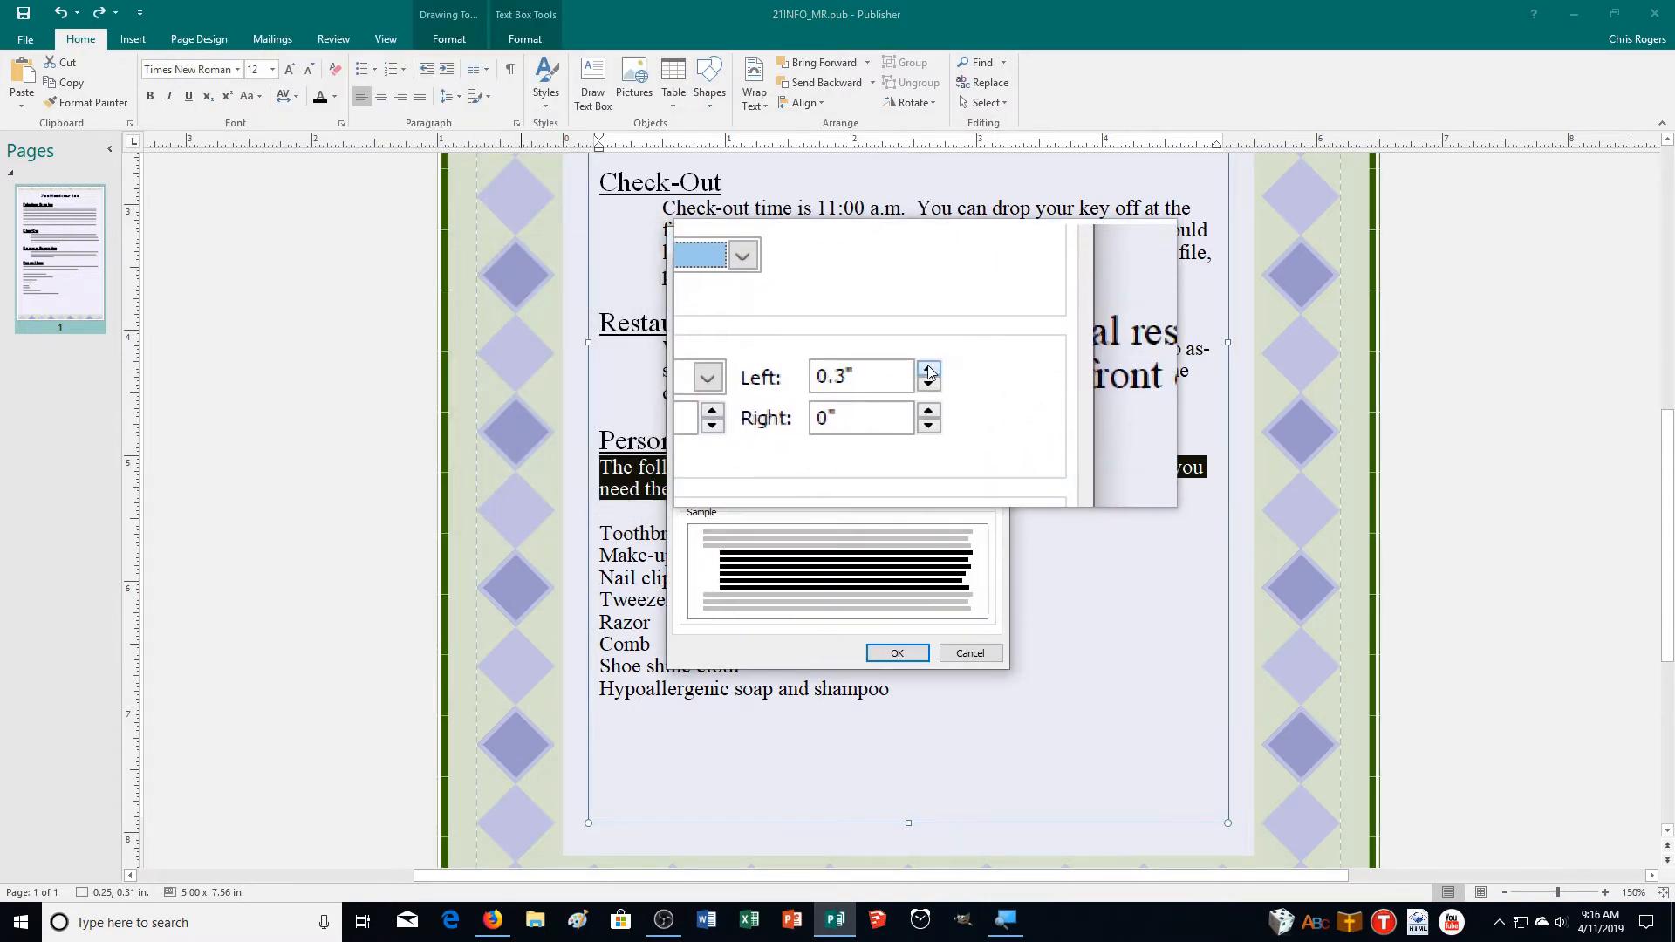
left_click(928, 392)
left_click(928, 391)
left_click(928, 391)
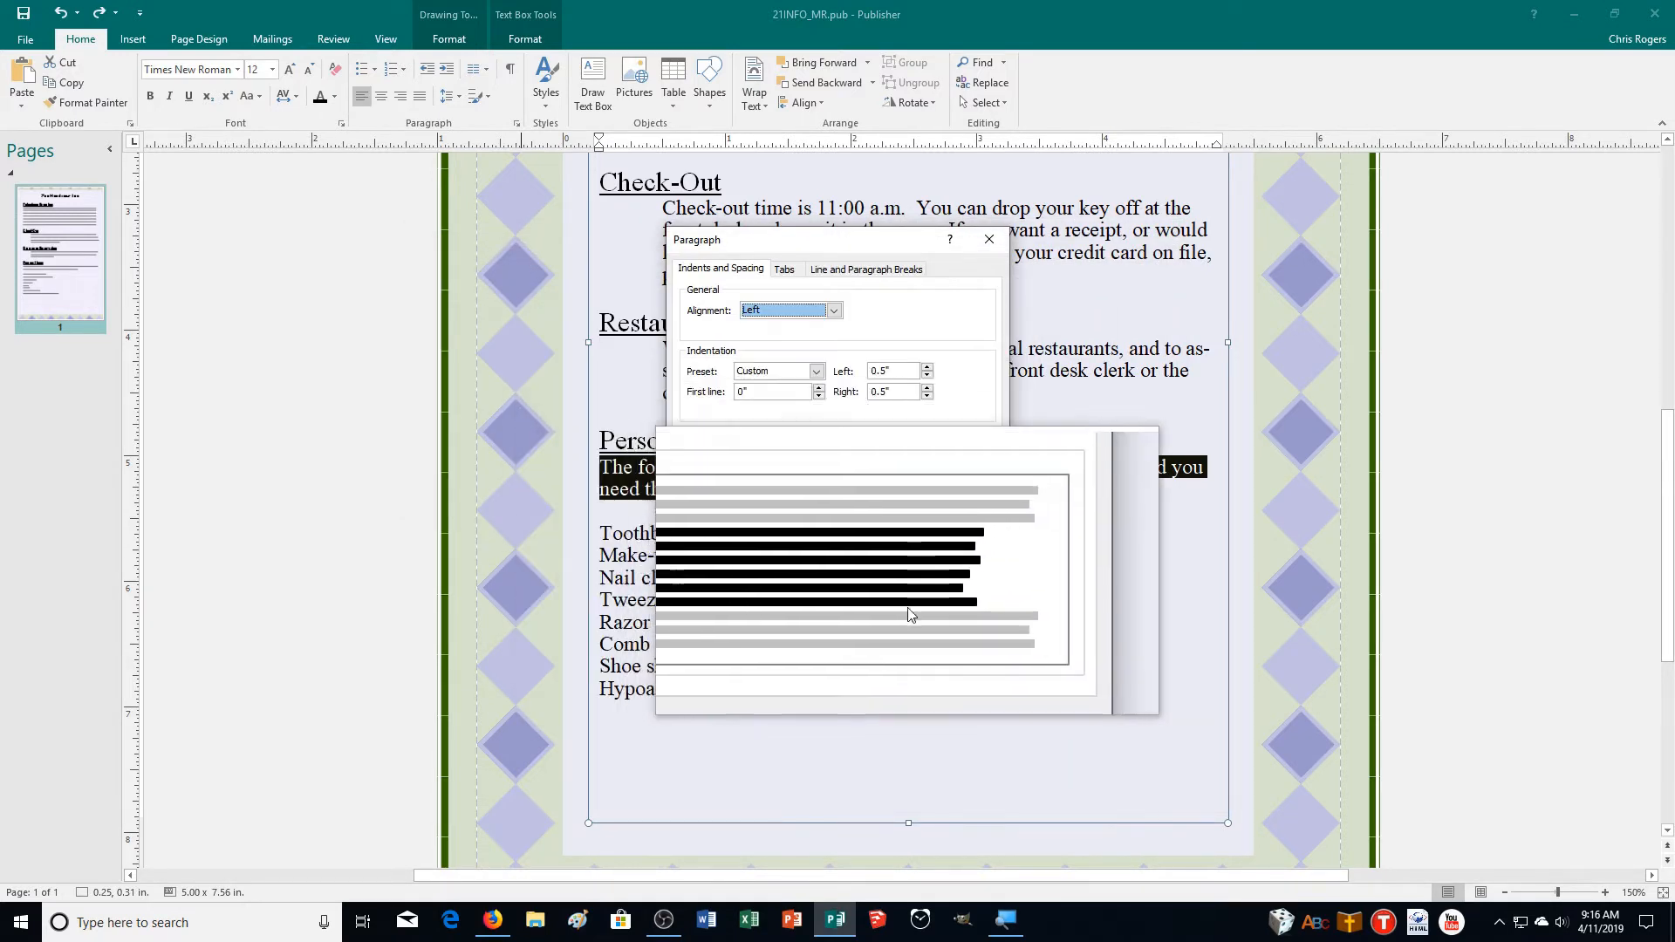
left_click(898, 653)
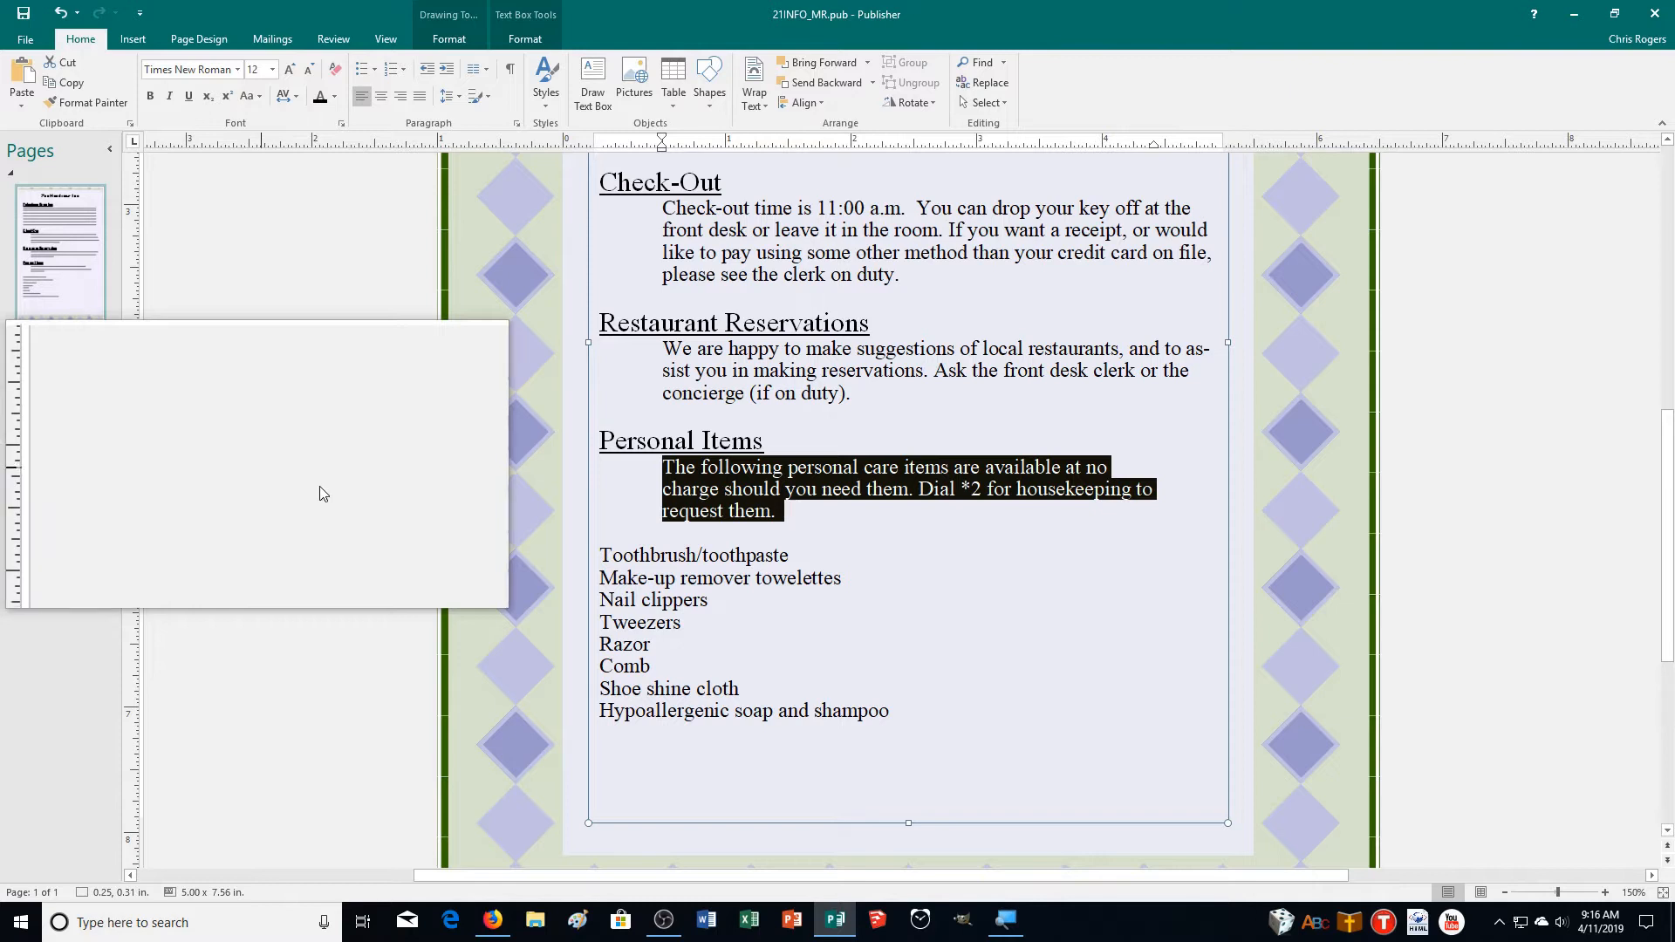
- Set a 0.5" first-line indent on the personal care items list, from Toothbrush/toothpaste through Hypoallergenic soap and shampoo
left_click_drag(596, 558, 824, 698)
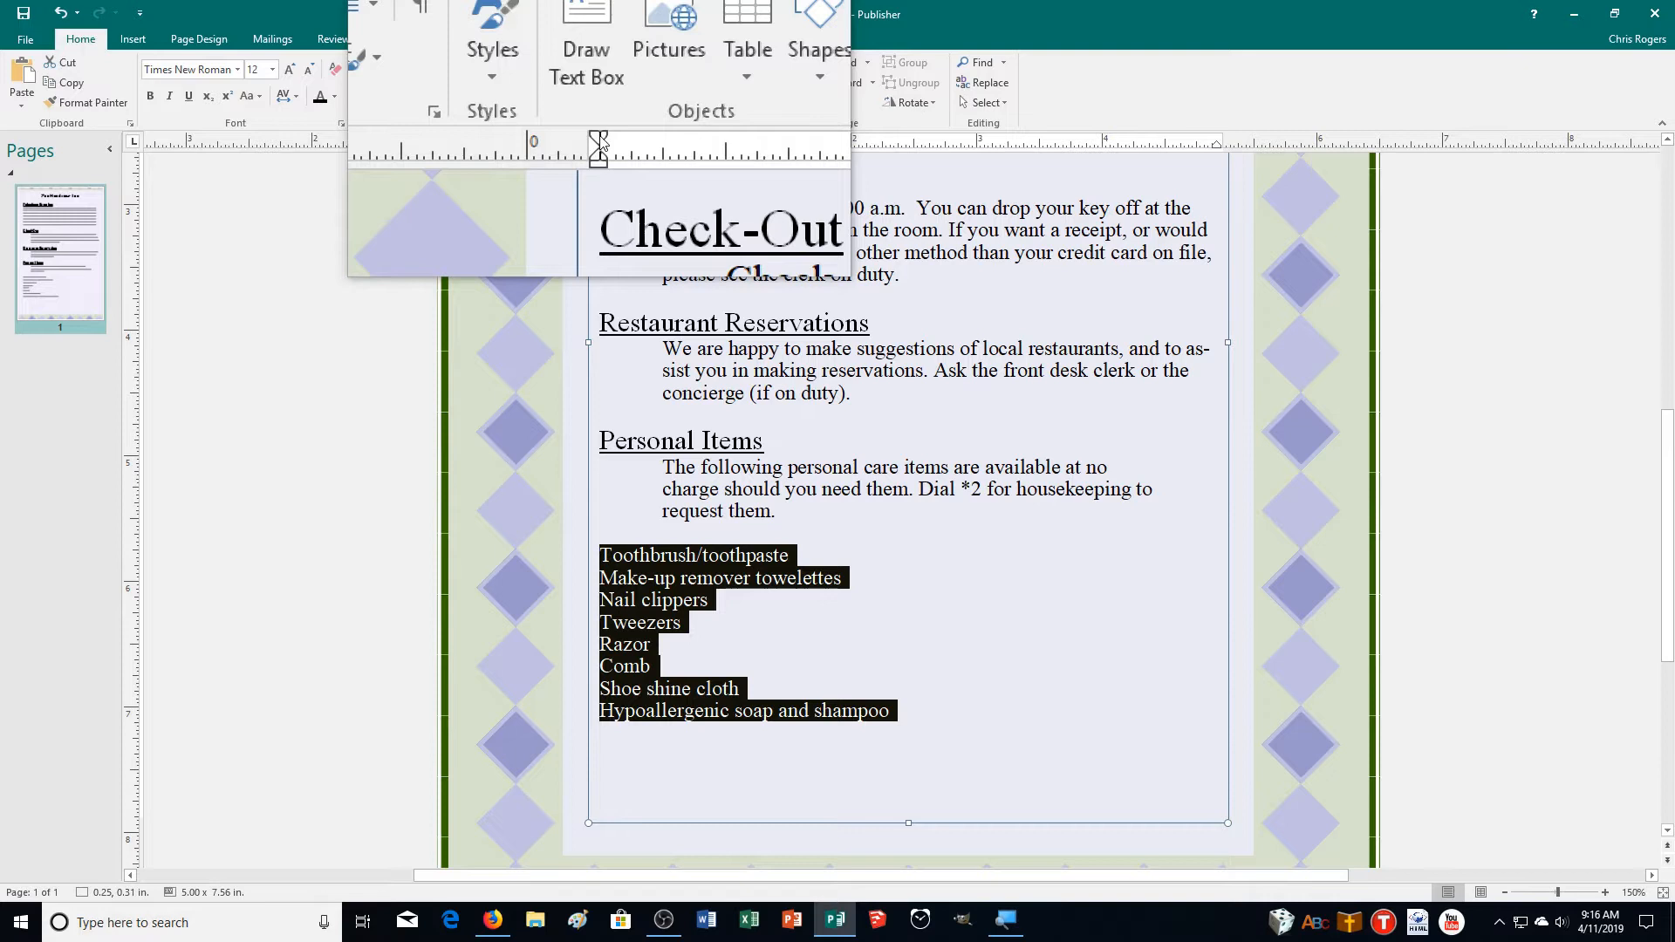
left_click_drag(600, 143, 663, 143)
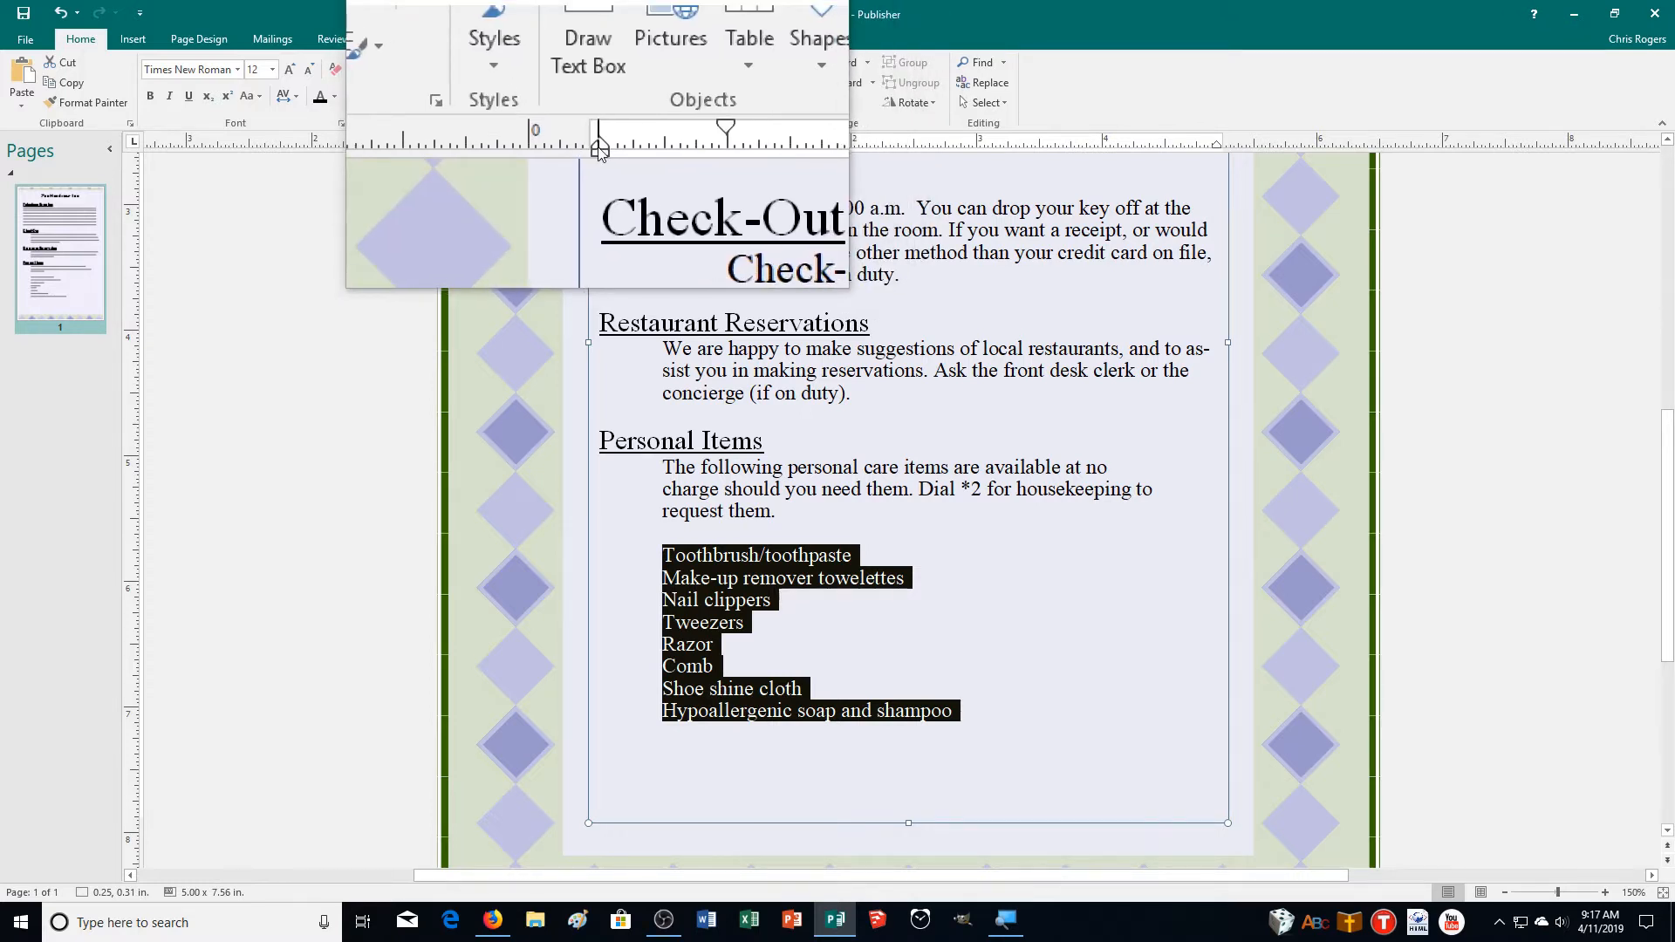
left_click(864, 599)
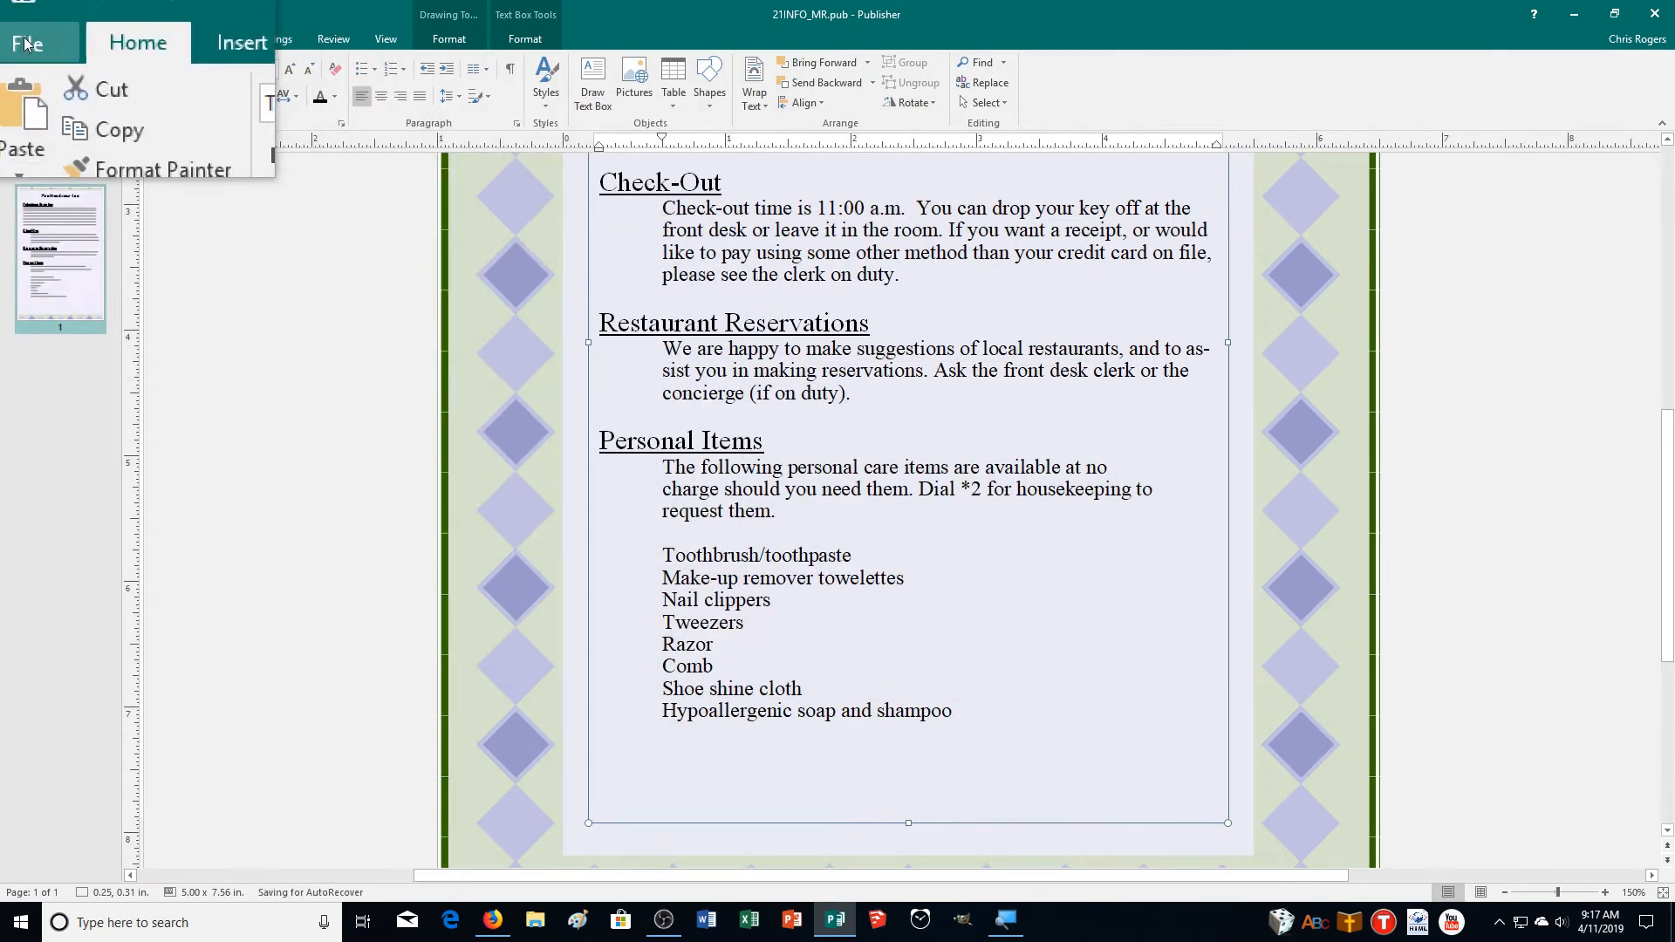
- Print the information sheet to a PDF file named 21INFO_MR in the CADemonstration2 folder
left_click(21, 38)
left_click(27, 241)
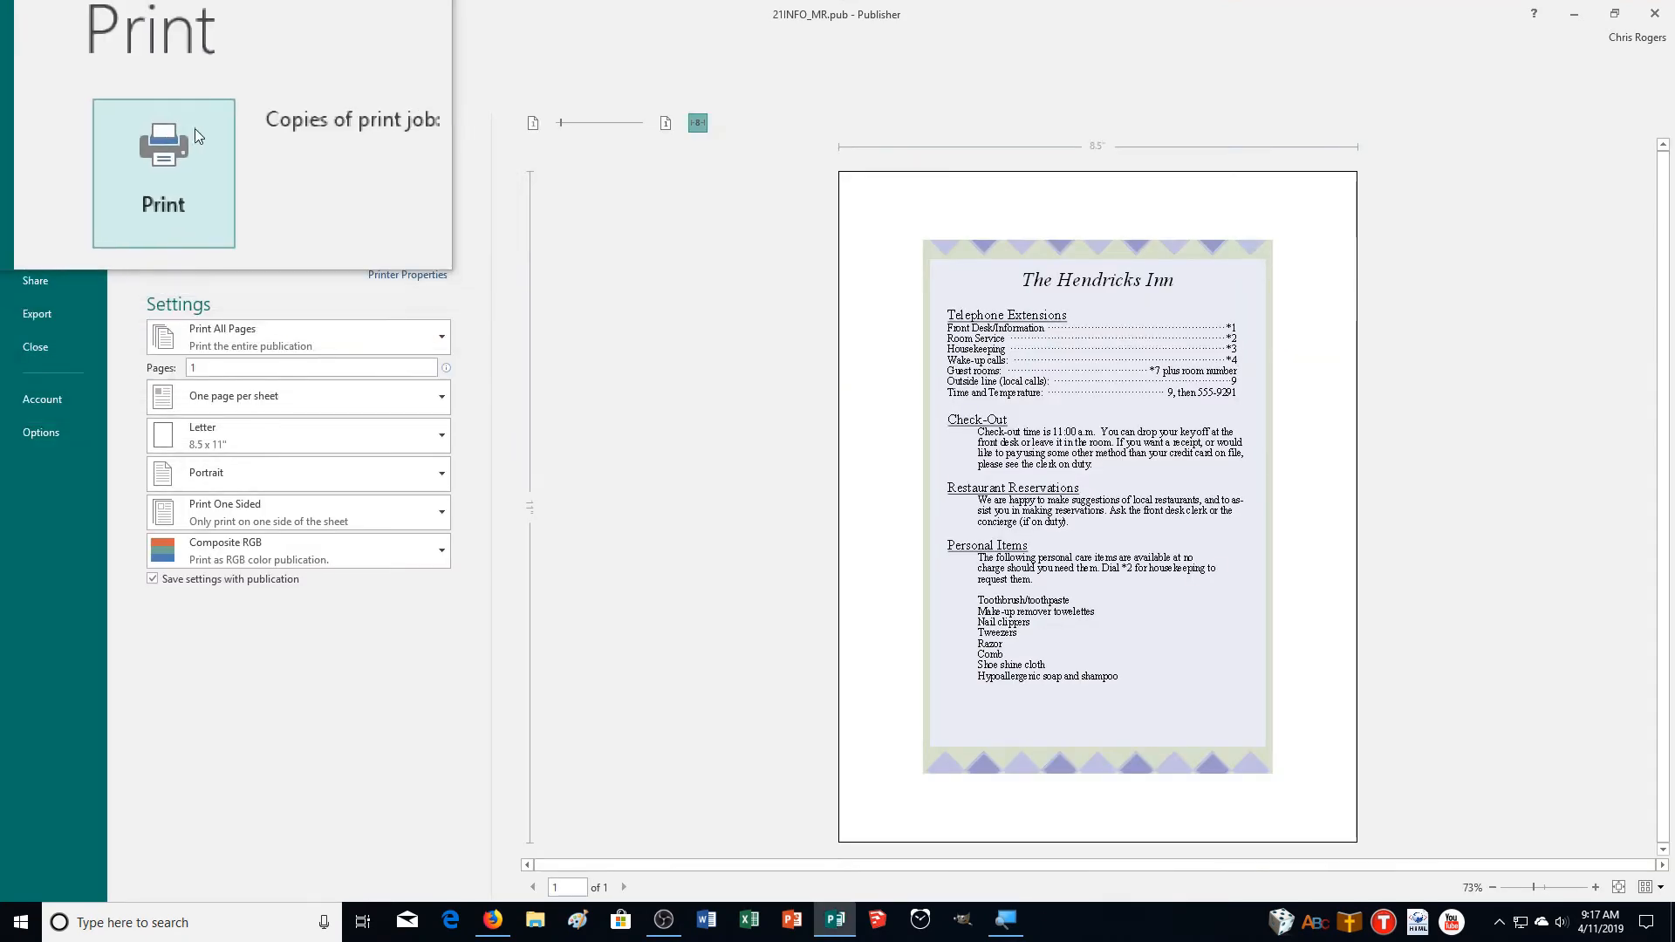
left_click(188, 139)
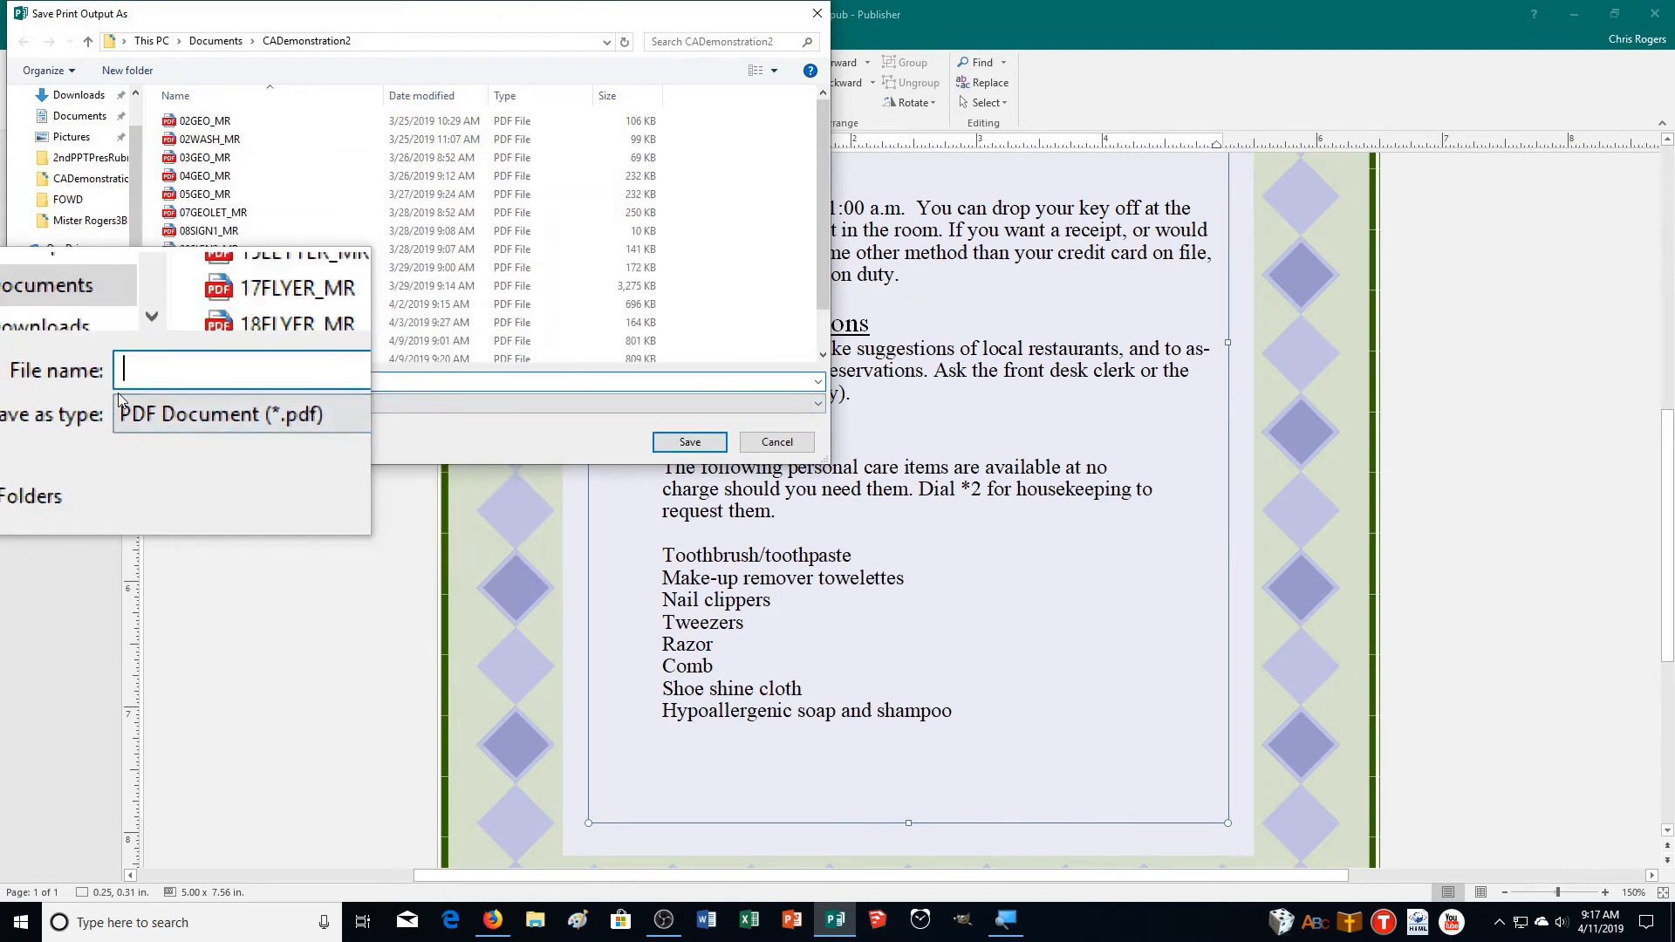
type("21")
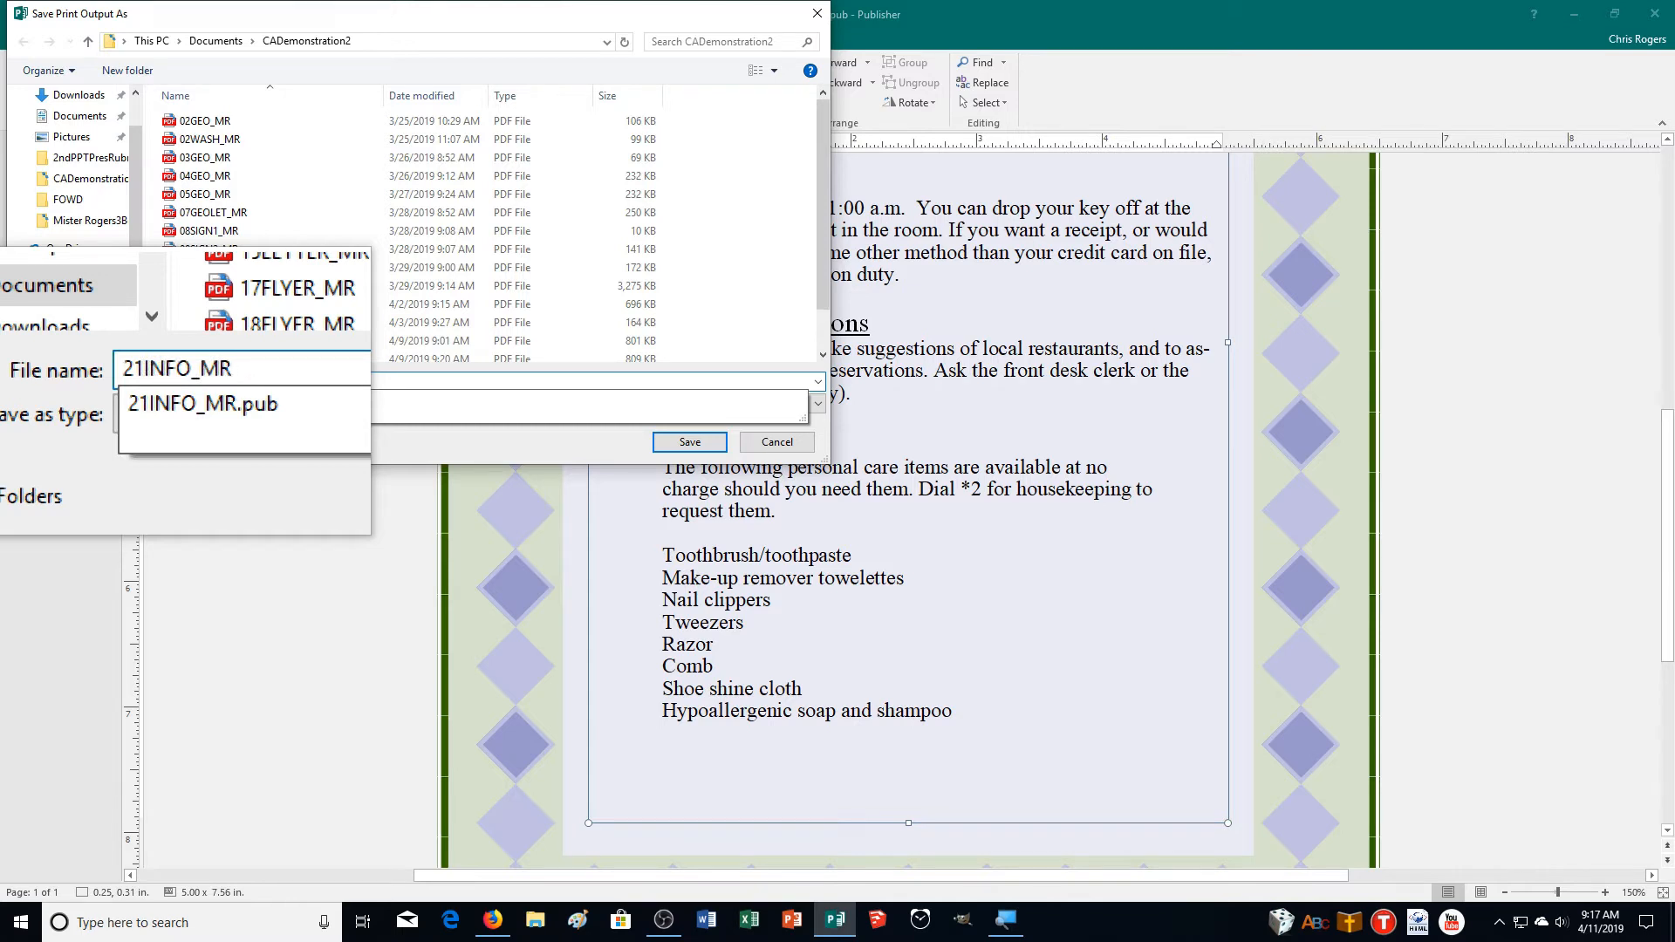
type("INFO_MR")
key("Return")
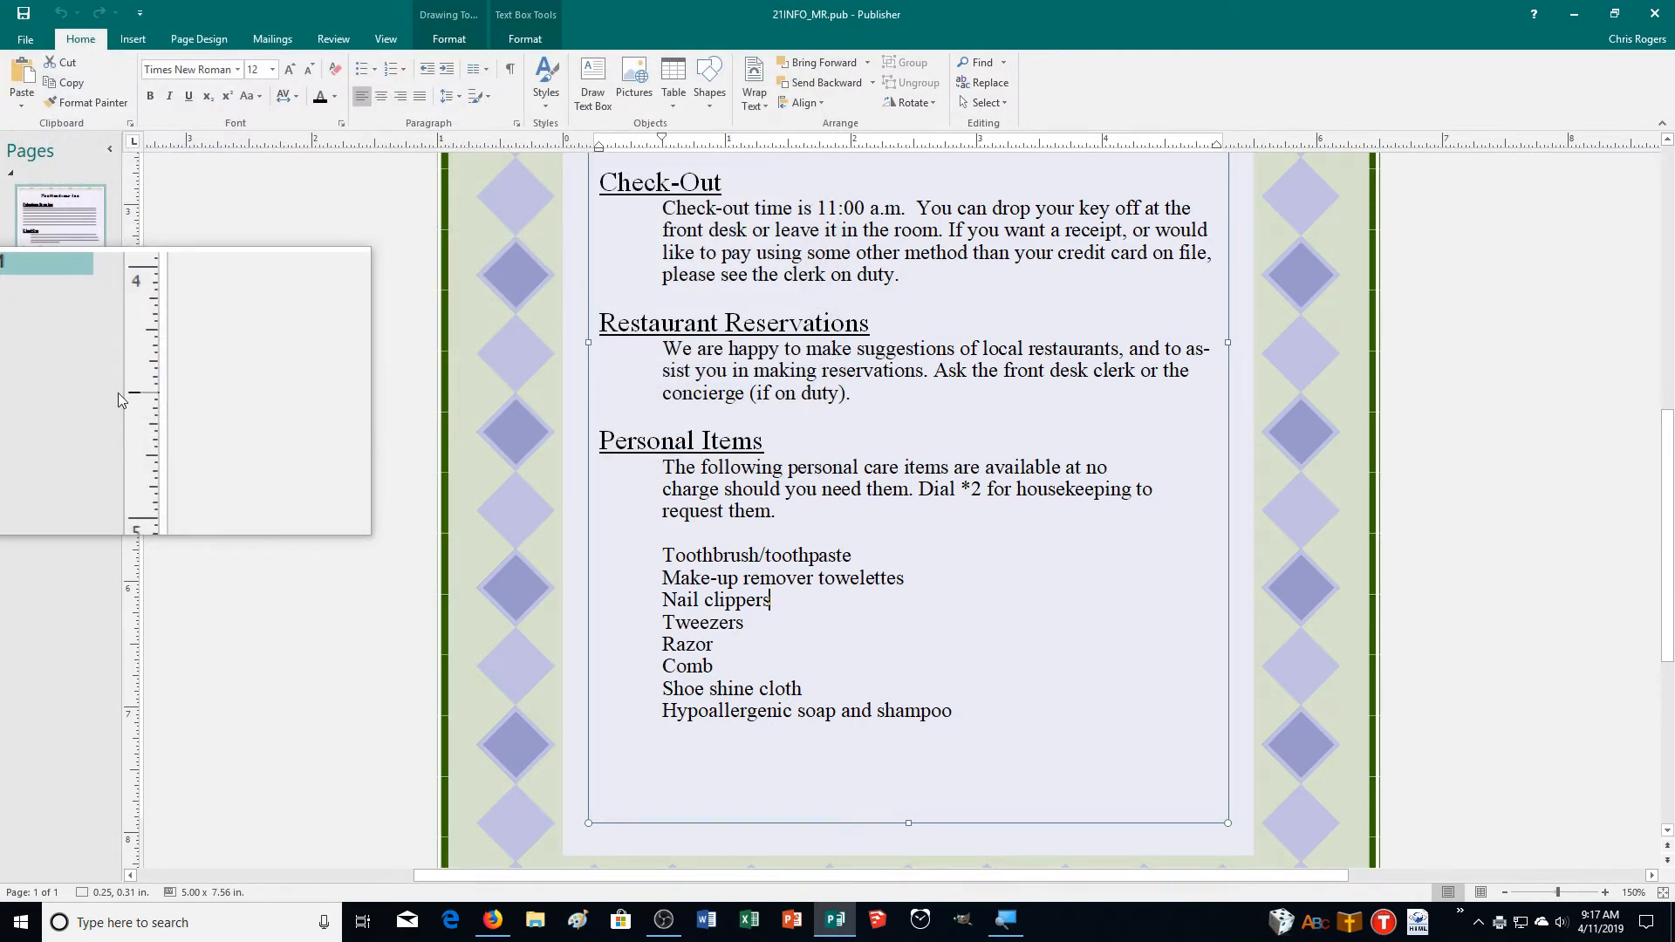
- Close the information sheet and open the recent publication OPUB21
left_click(25, 36)
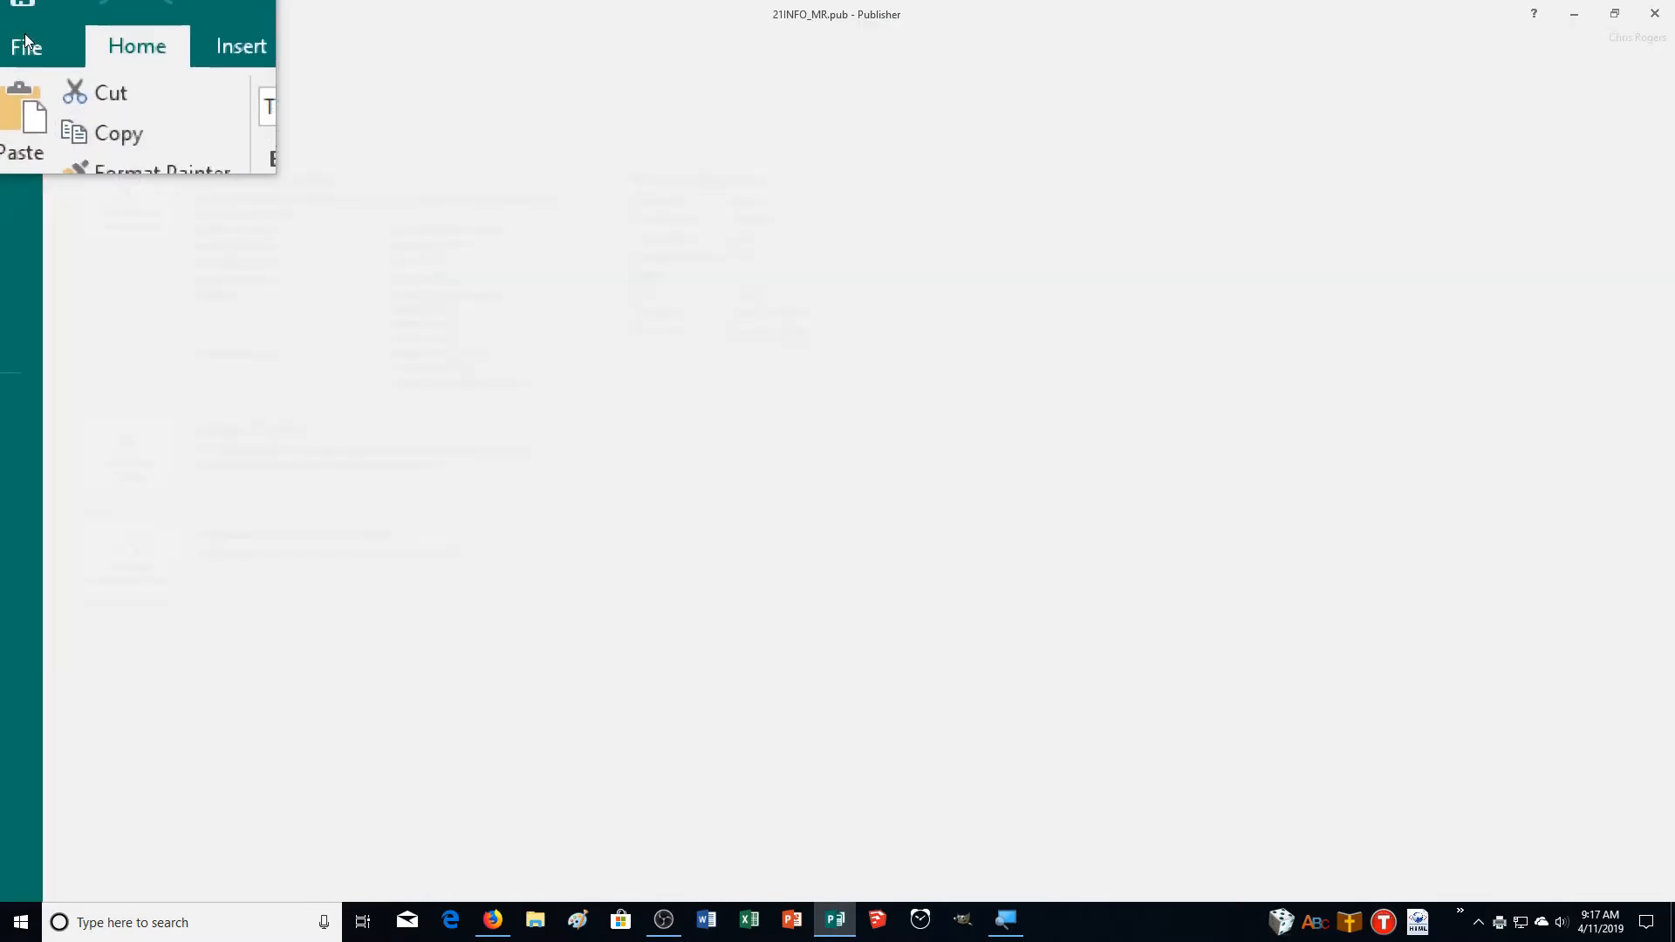
left_click(36, 345)
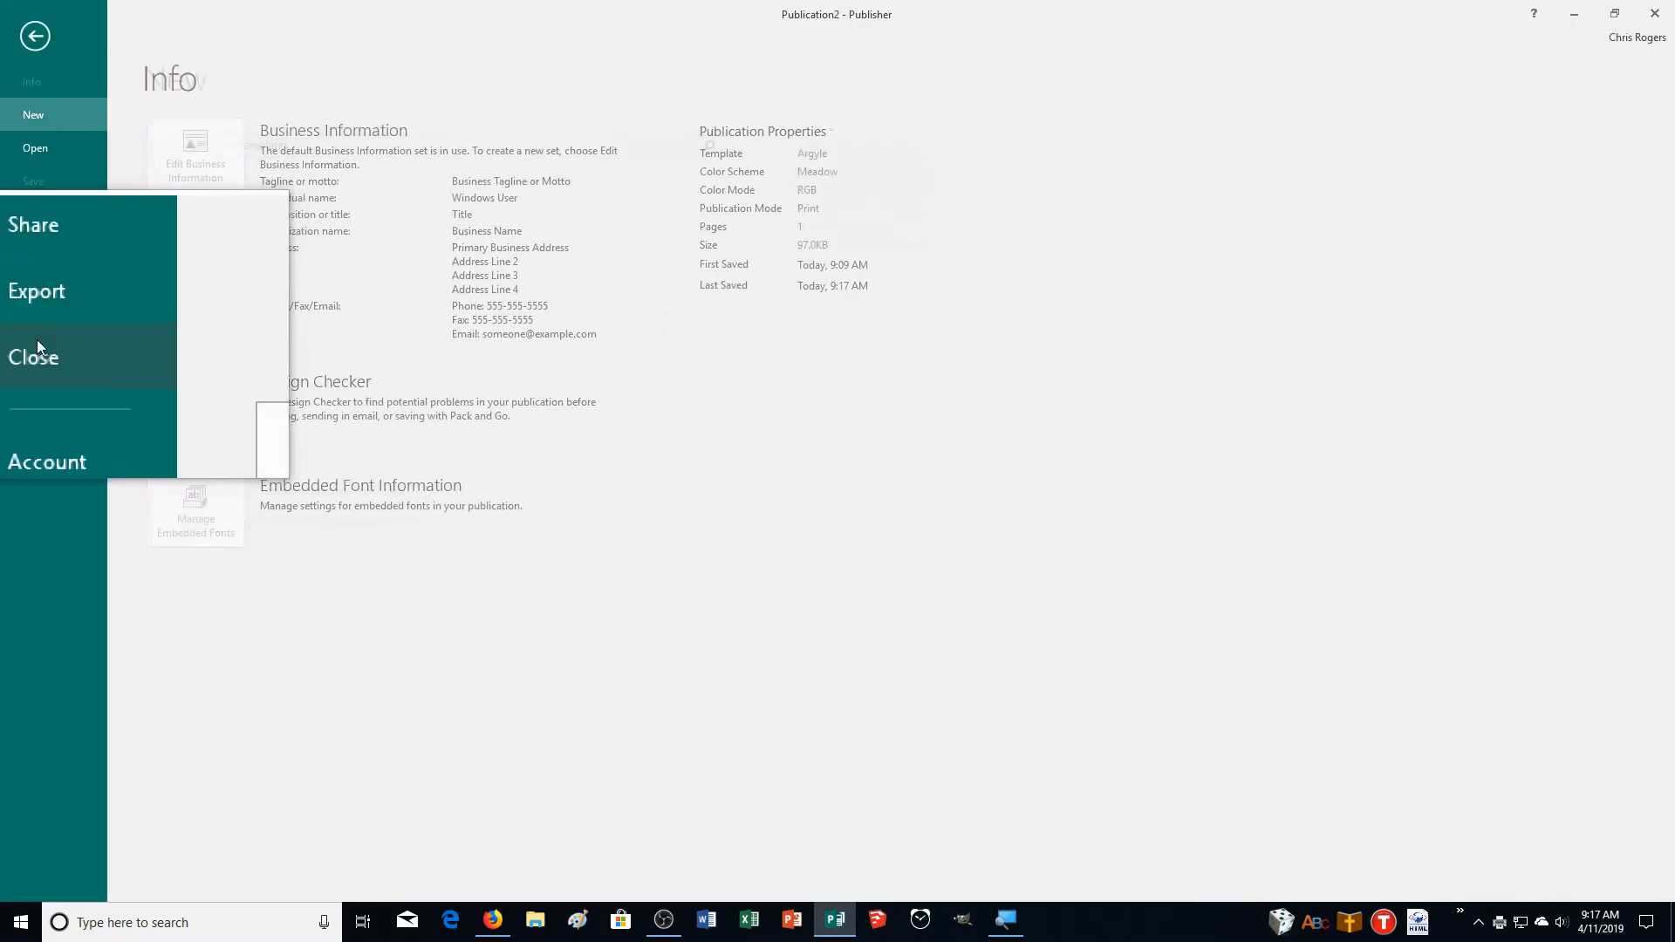
left_click(42, 148)
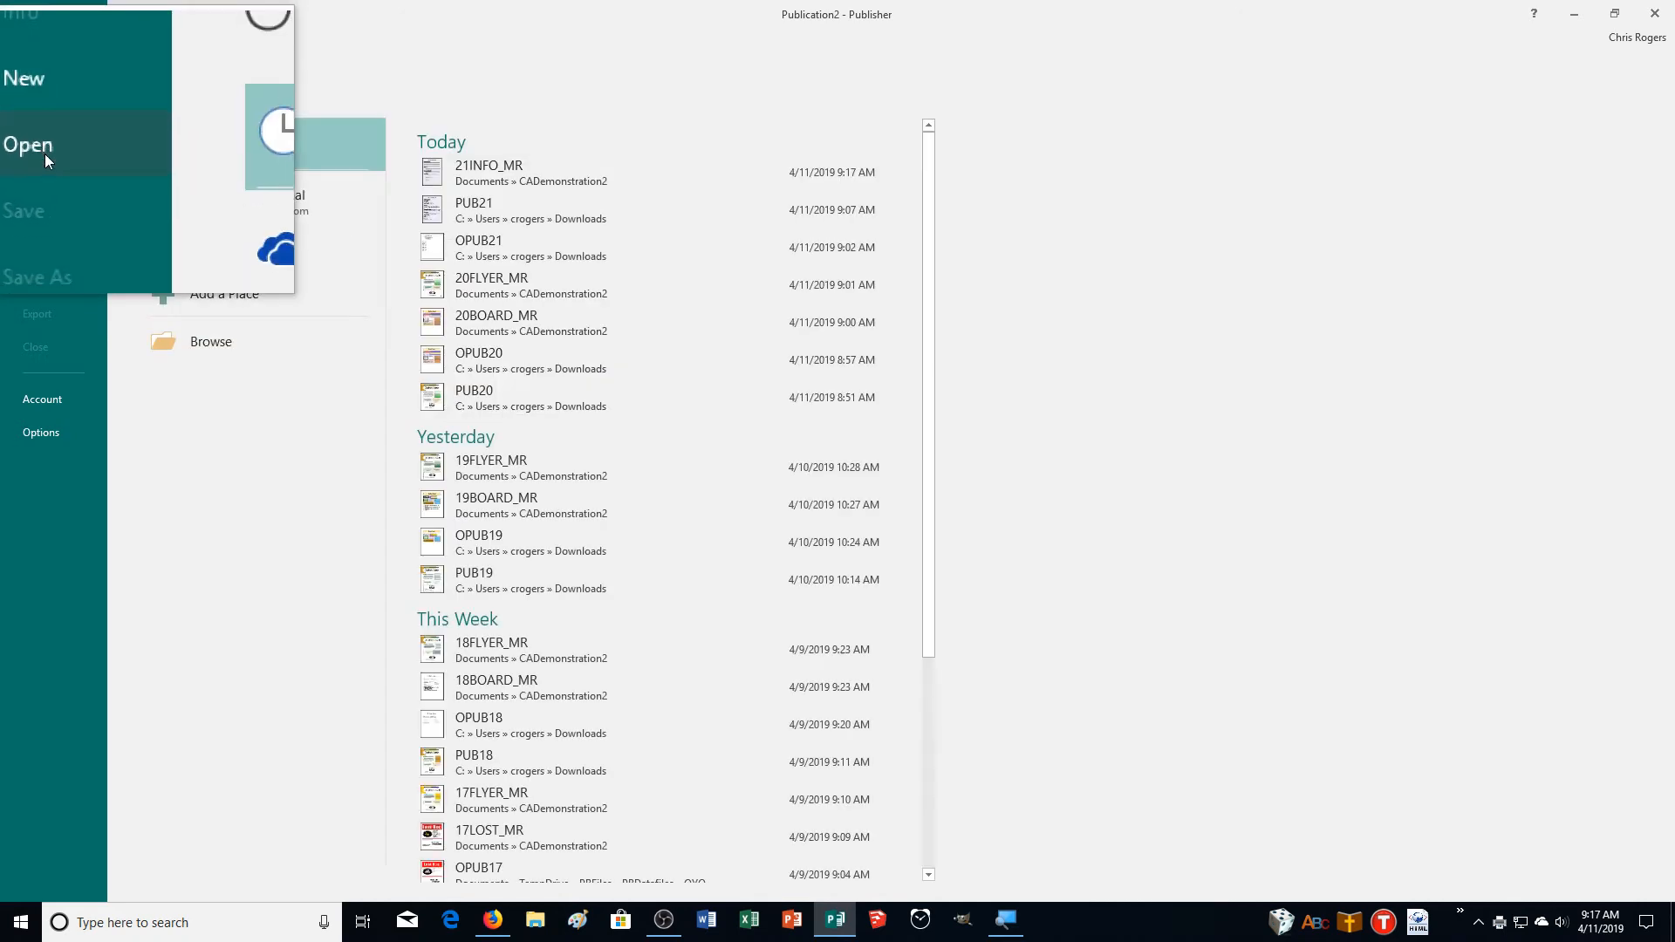
left_click(525, 247)
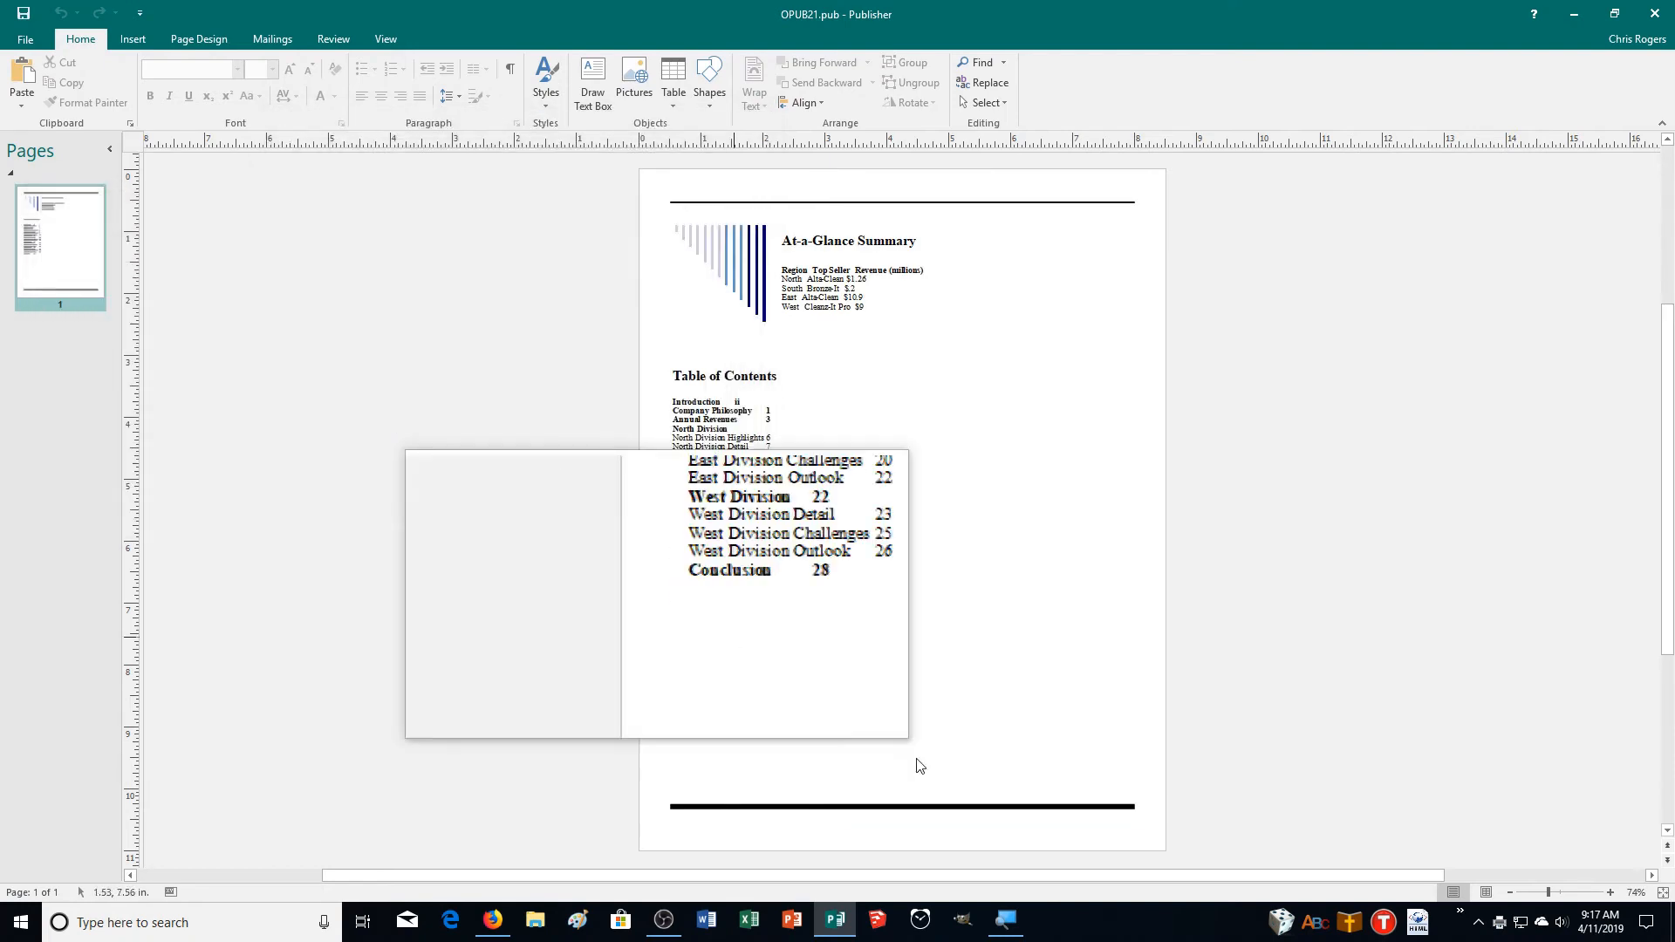
- Save the publication as 21TOC_MR in the CADemonstration2 folder under Documents
left_click(1605, 893)
left_click(1606, 893)
left_click(1605, 893)
left_click(1605, 893)
left_click(1605, 892)
left_click(1605, 893)
scroll(1269, 738, "up", 1)
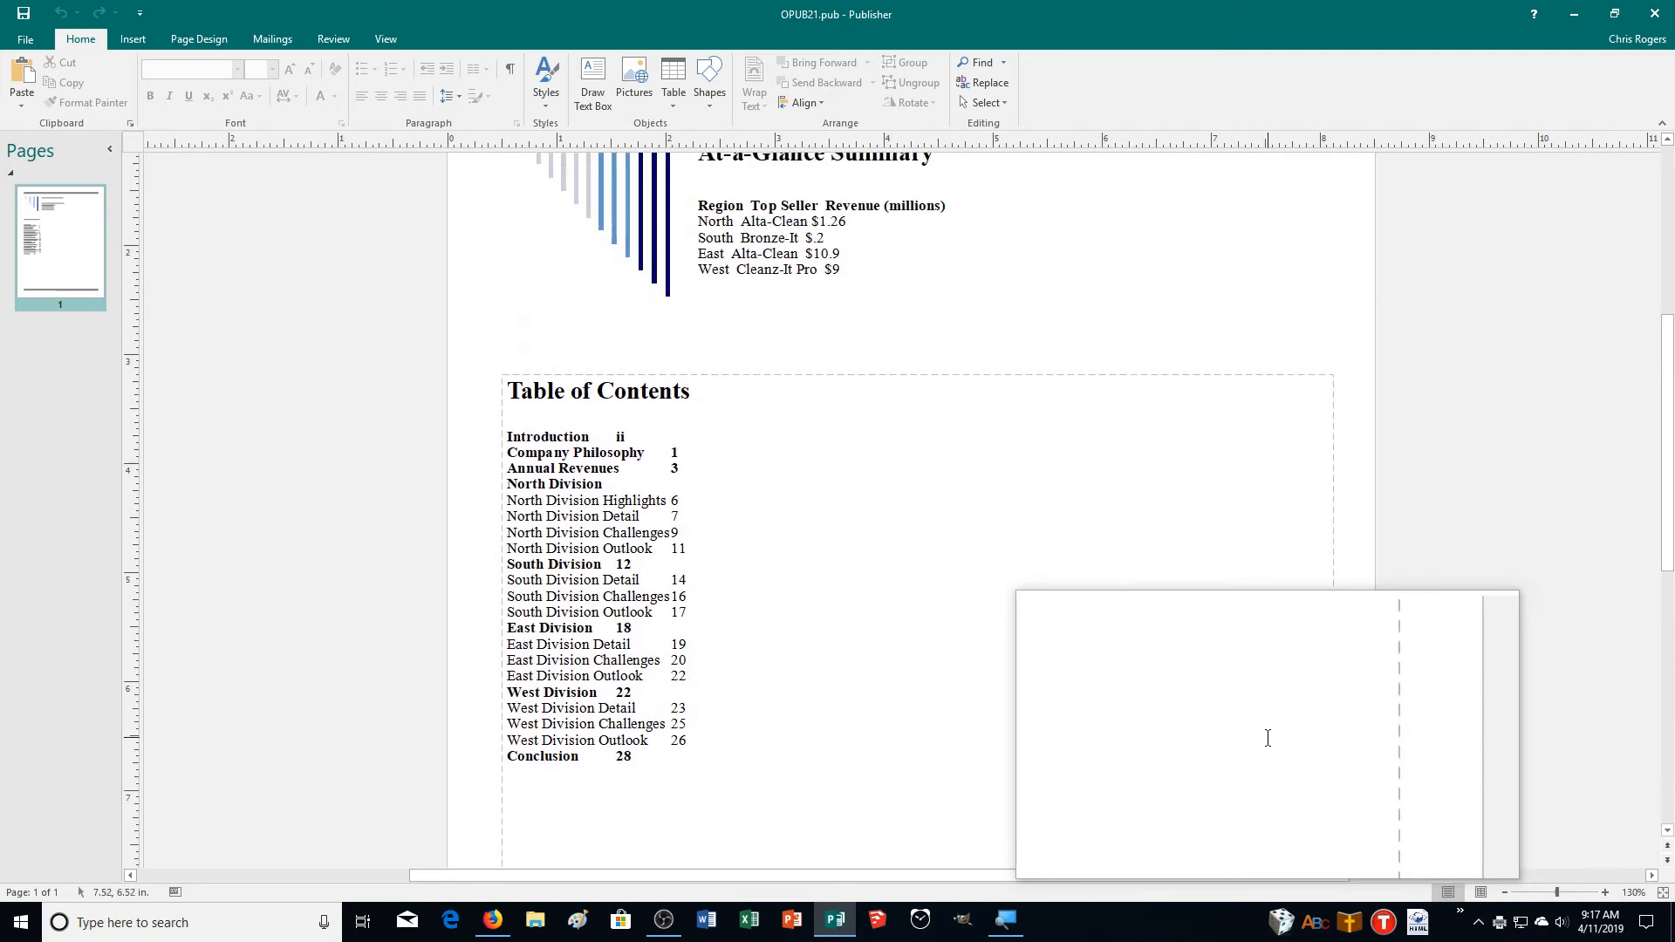
left_click(22, 38)
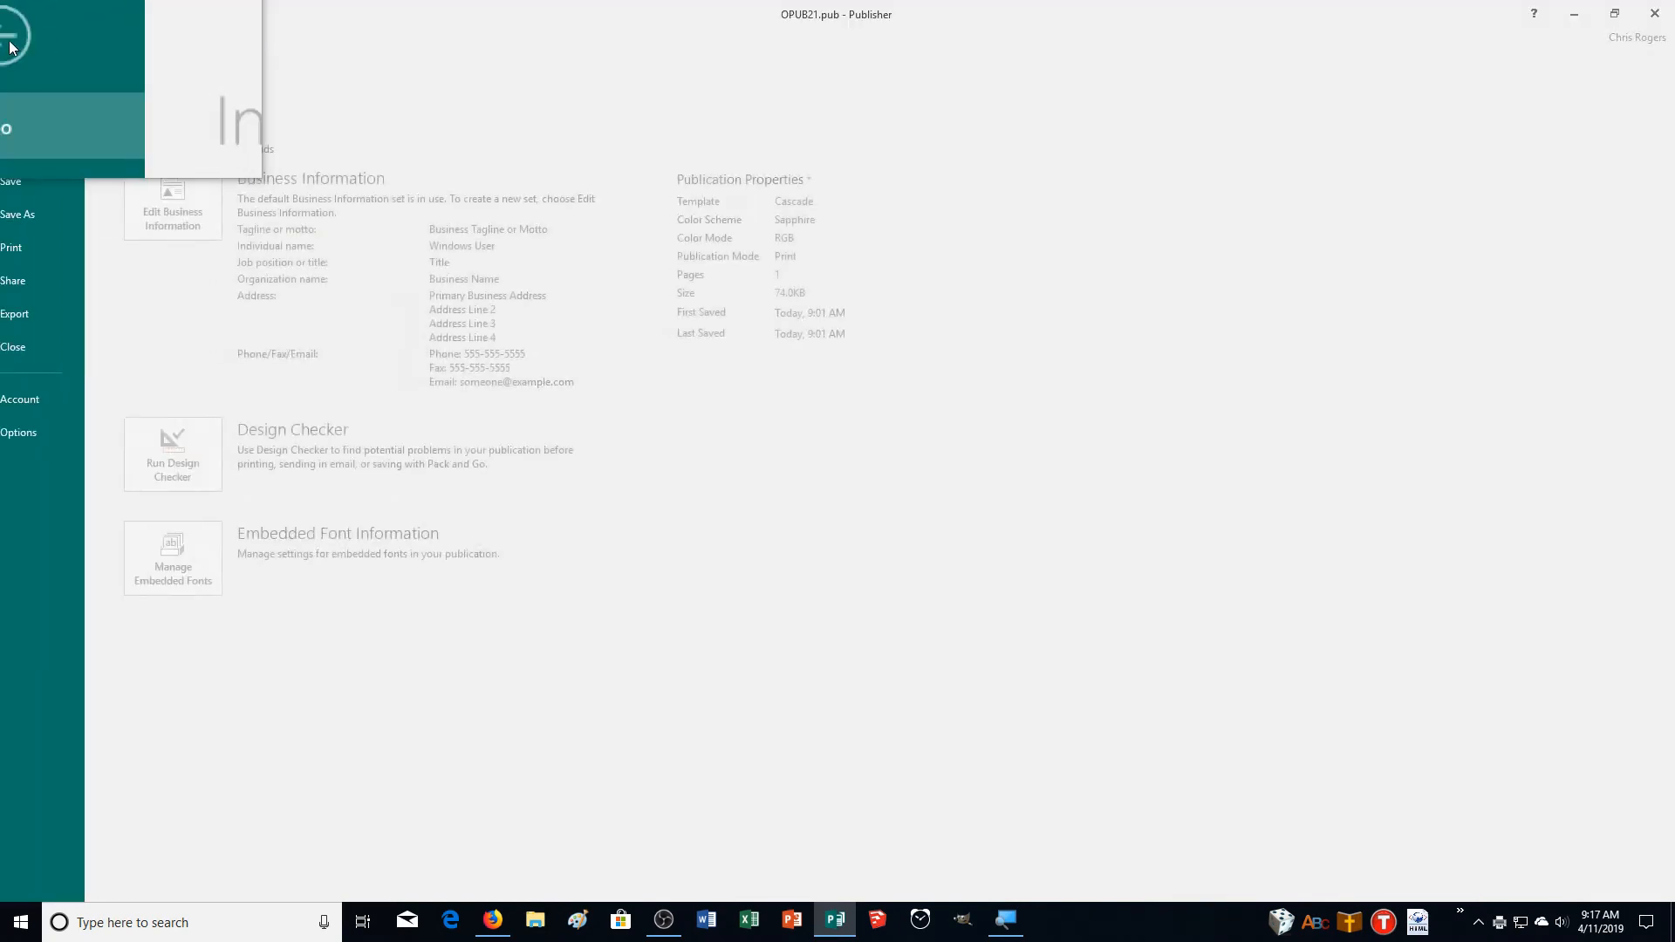
left_click(54, 212)
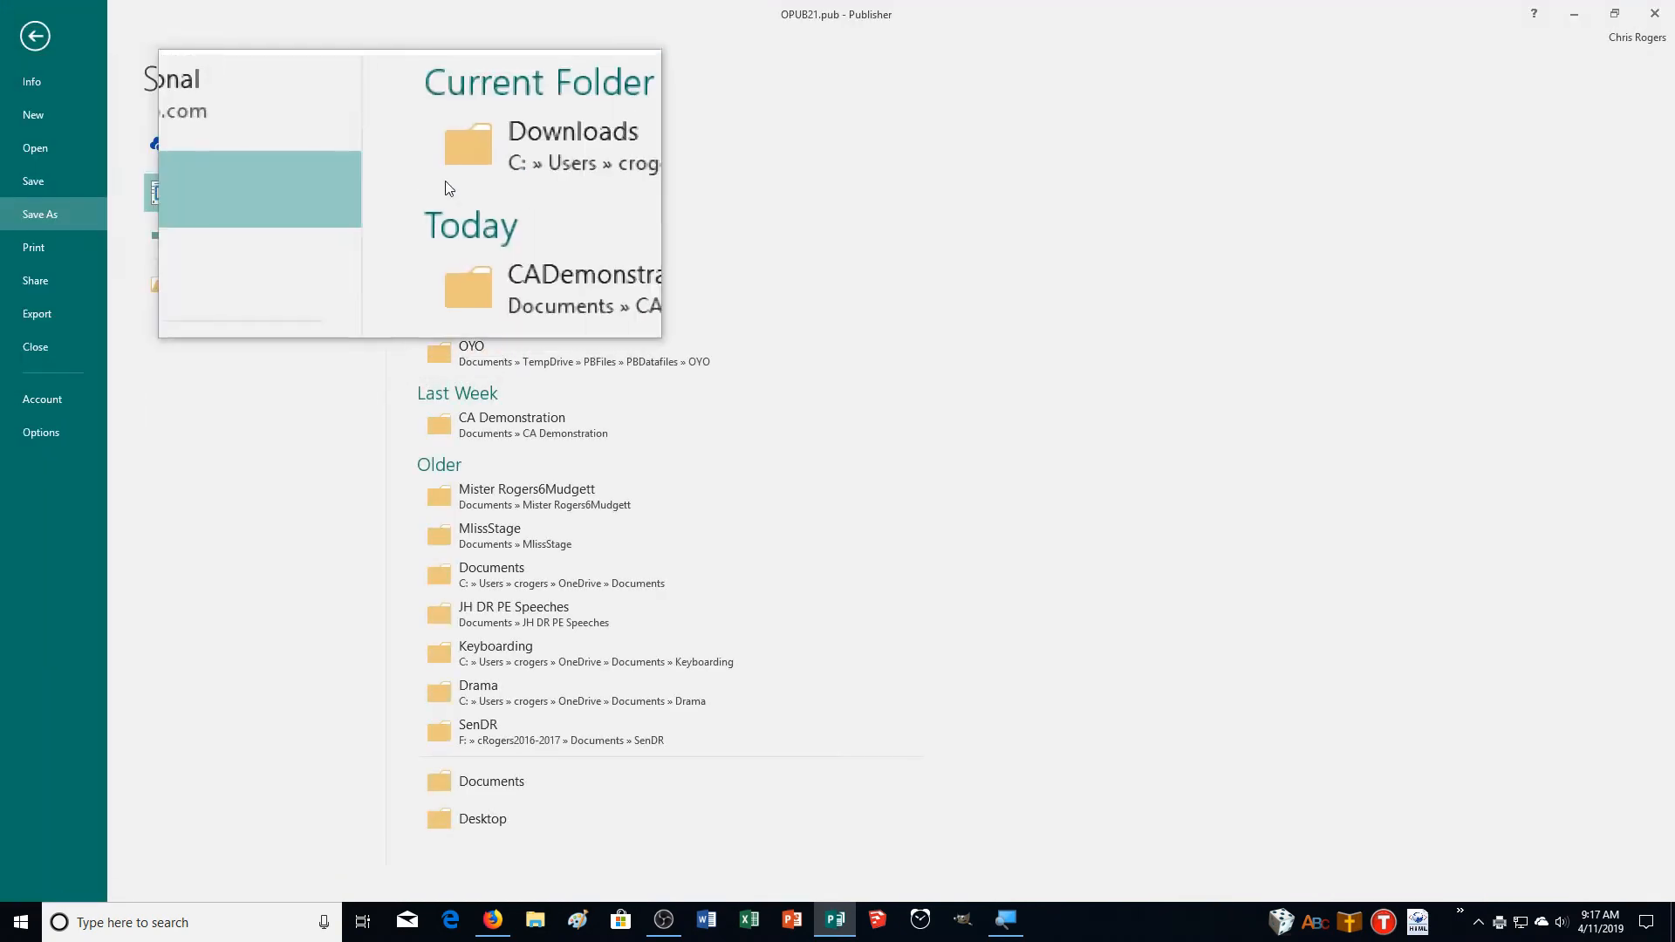
left_click(206, 275)
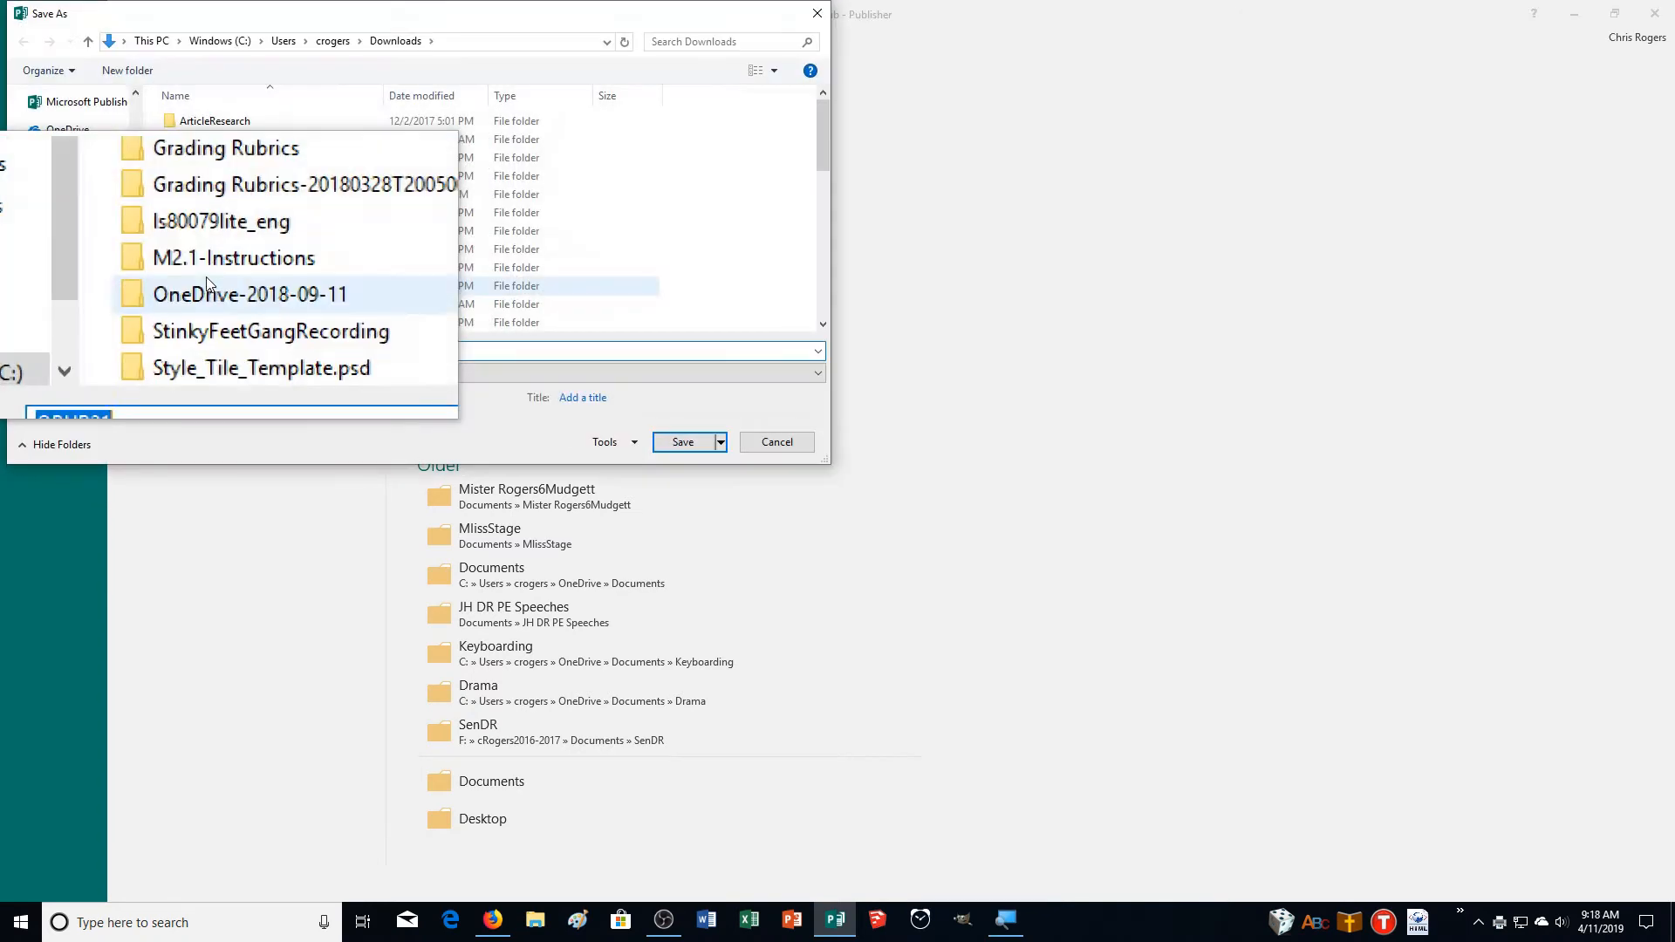
left_click(68, 229)
double_click(174, 193)
double_click(184, 352)
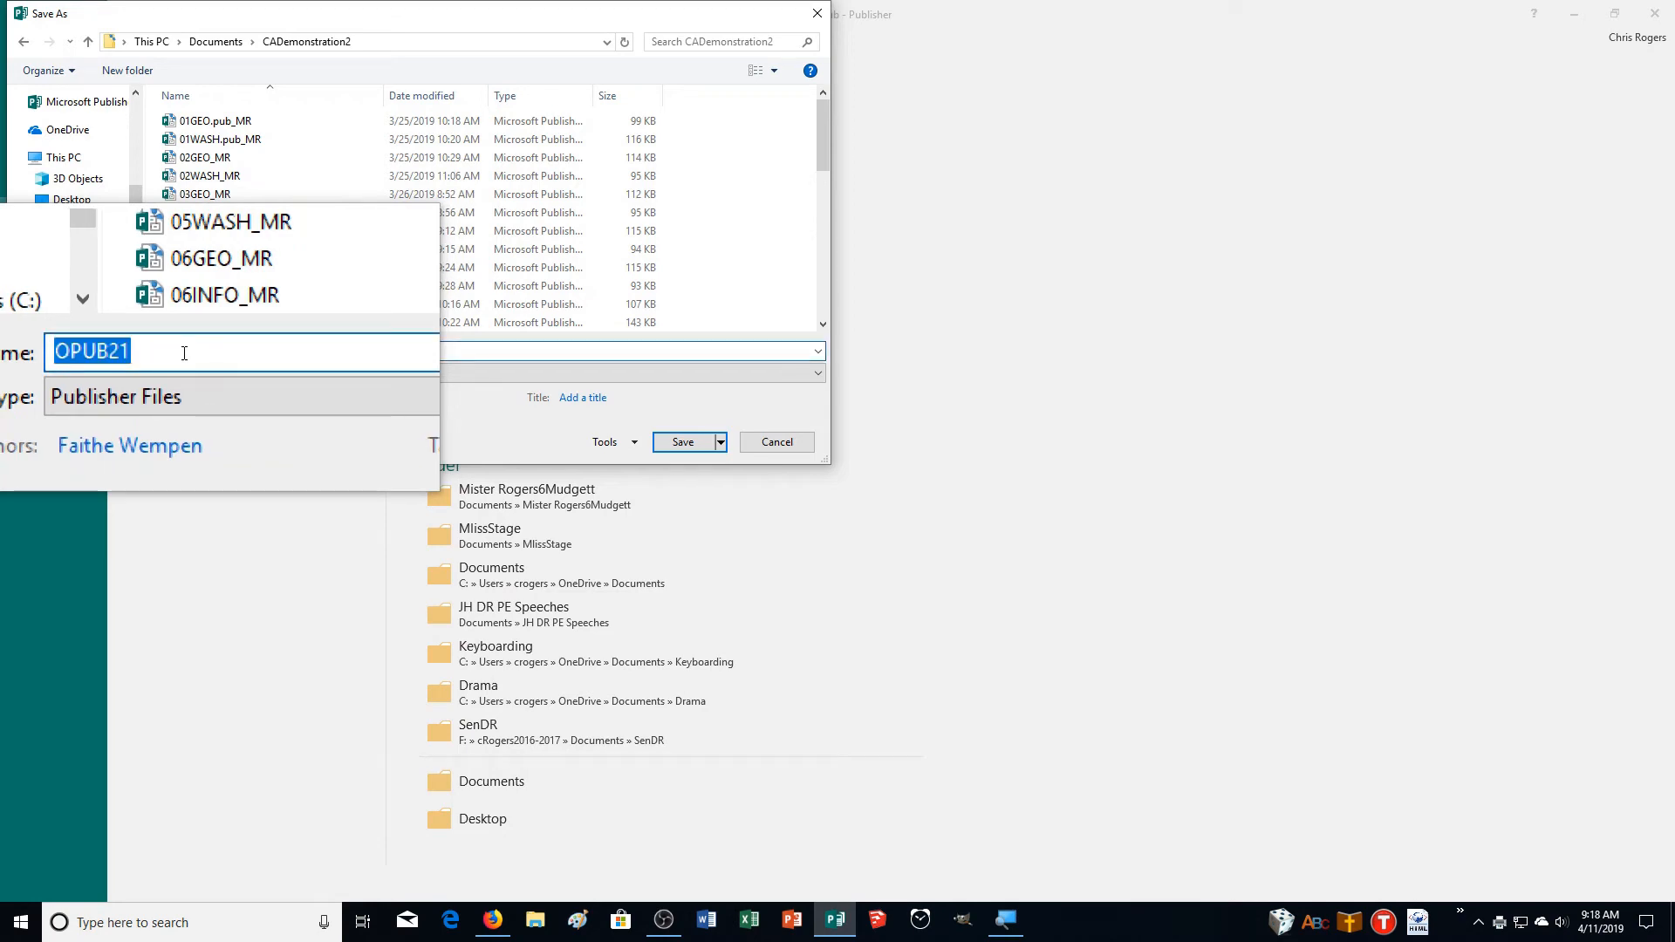
type("21")
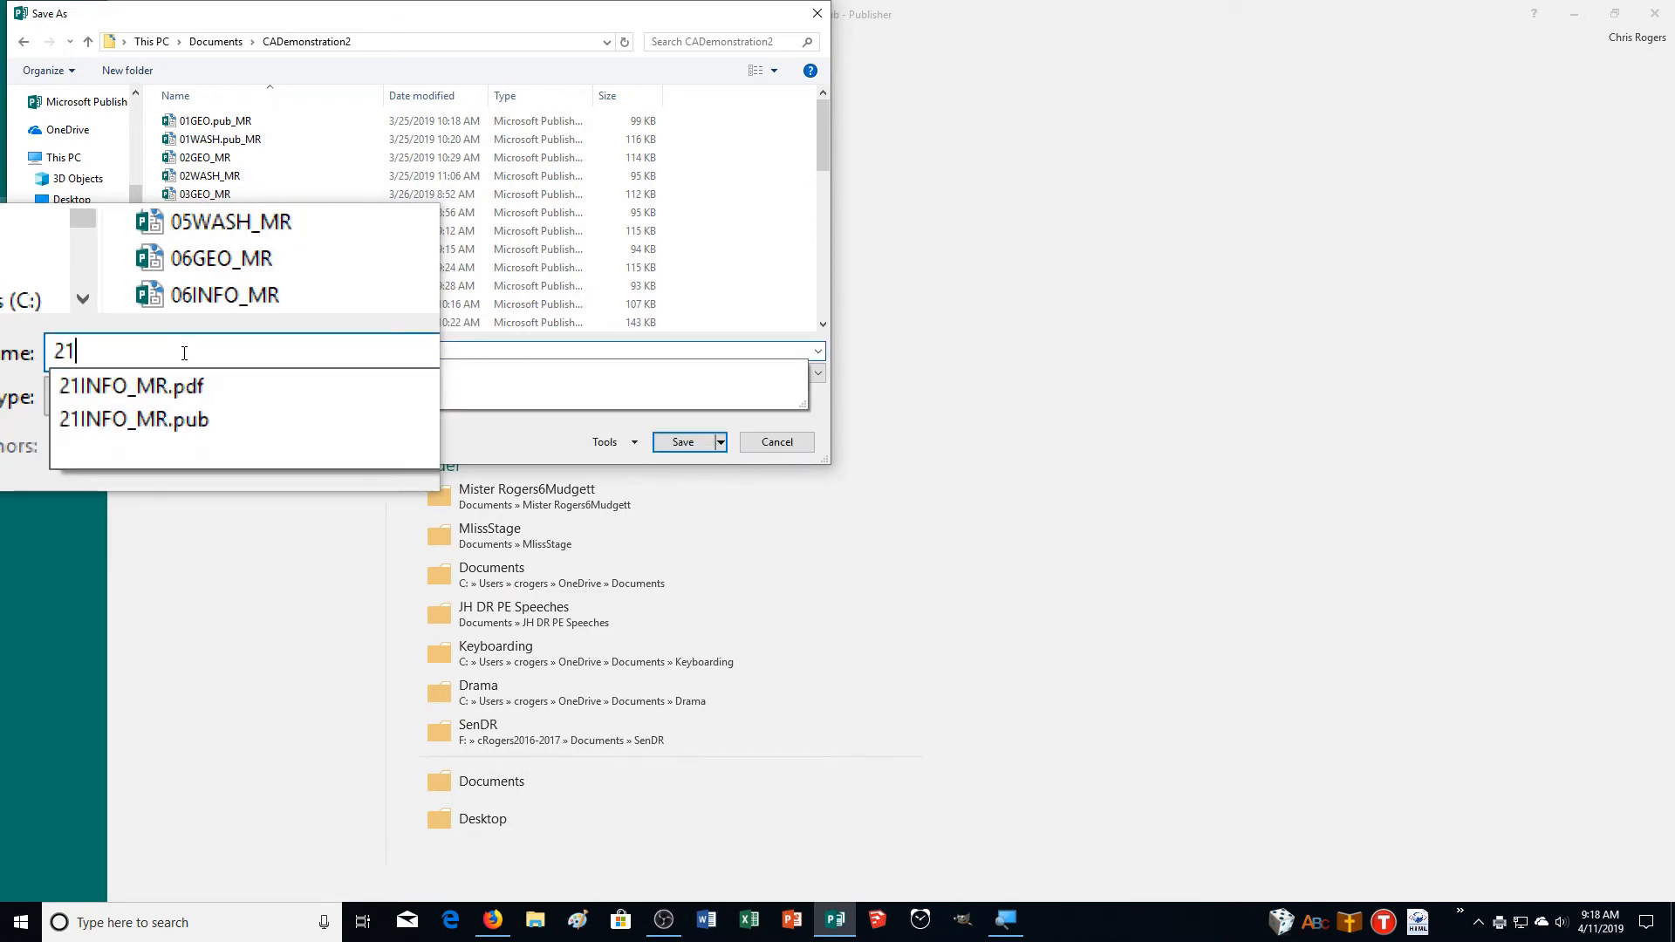
type("TO")
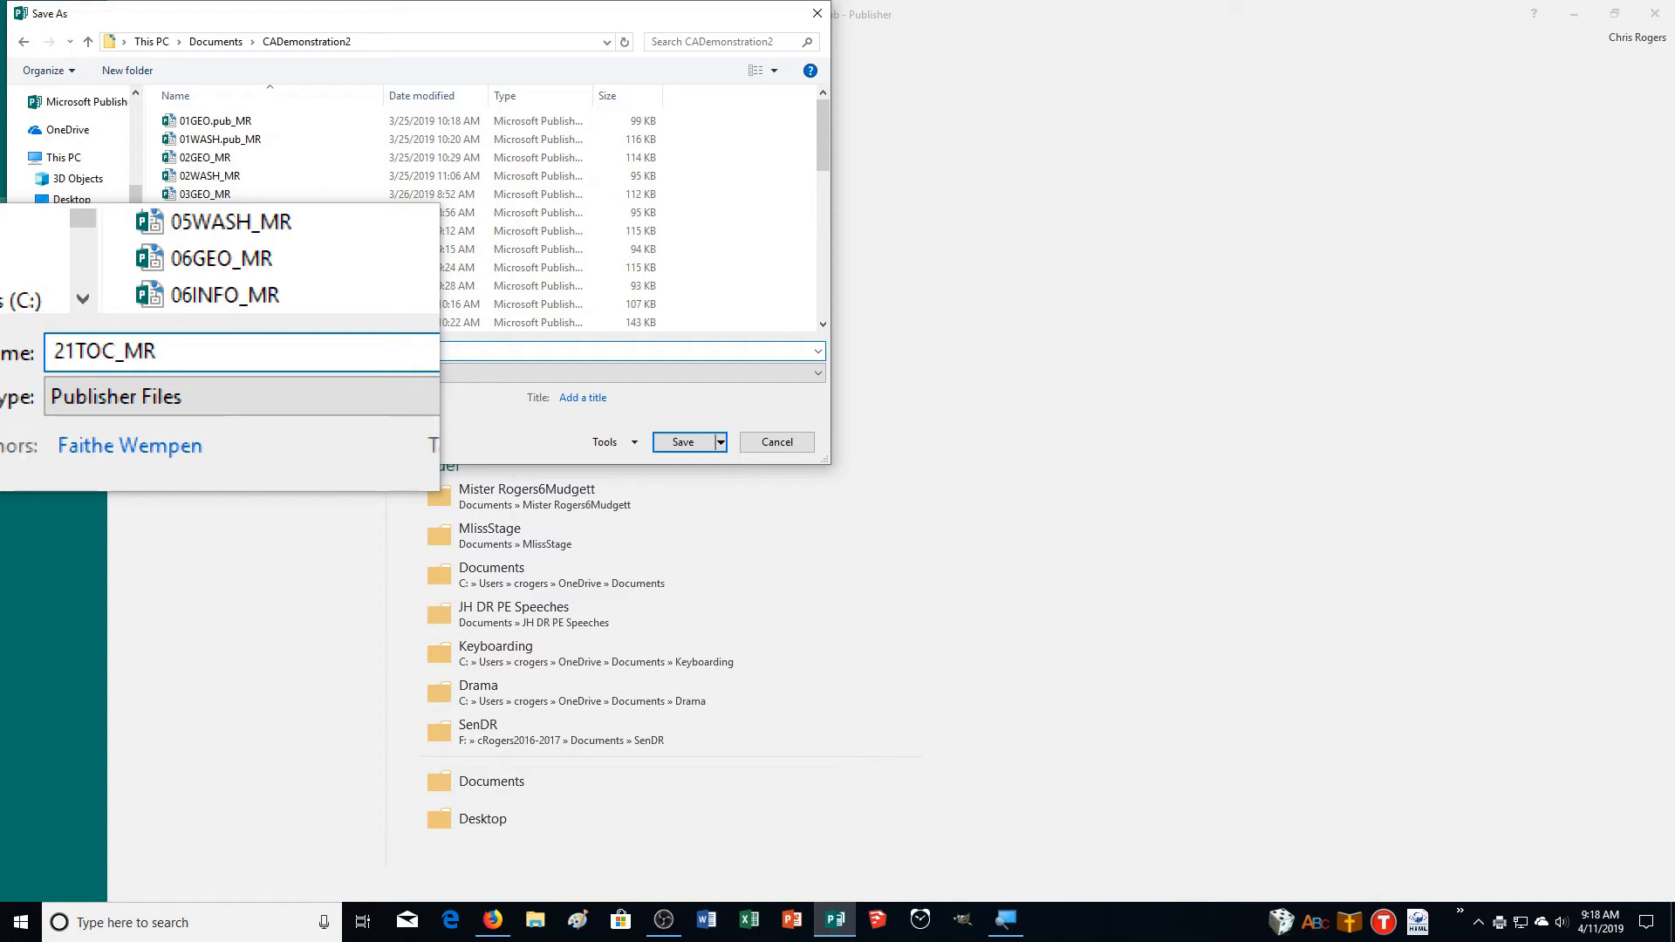
type("C_MR")
key("Return")
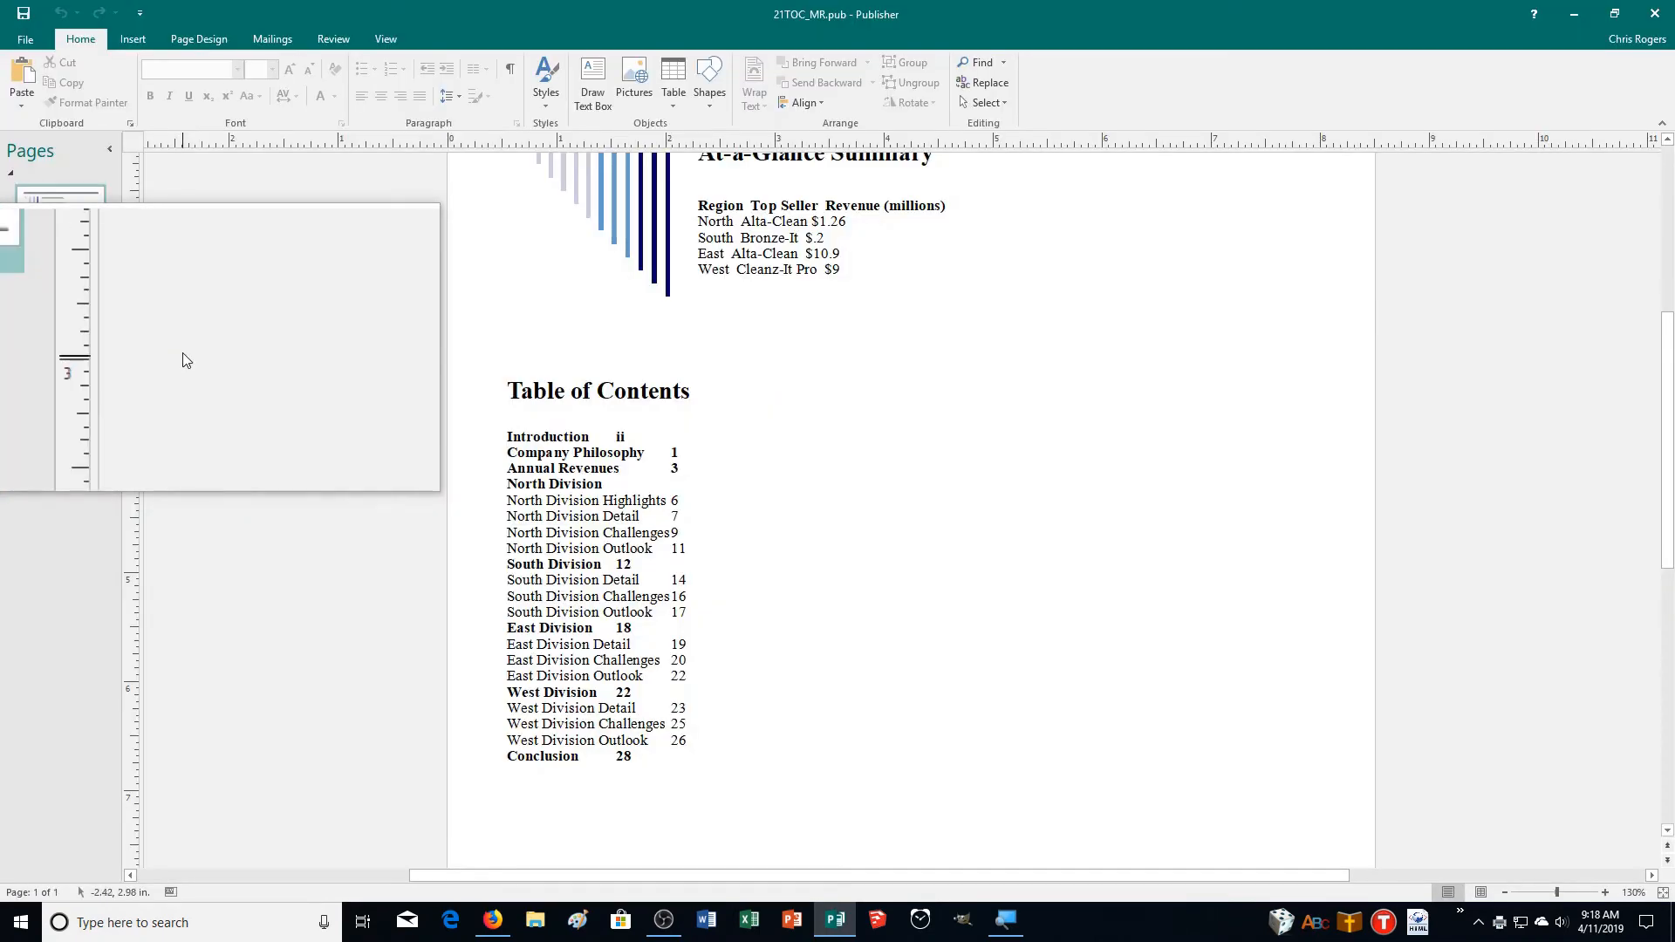
- Examine the layout of the At-a-Glance Summary and the Table of Contents entries
scroll(318, 428, "up", 3)
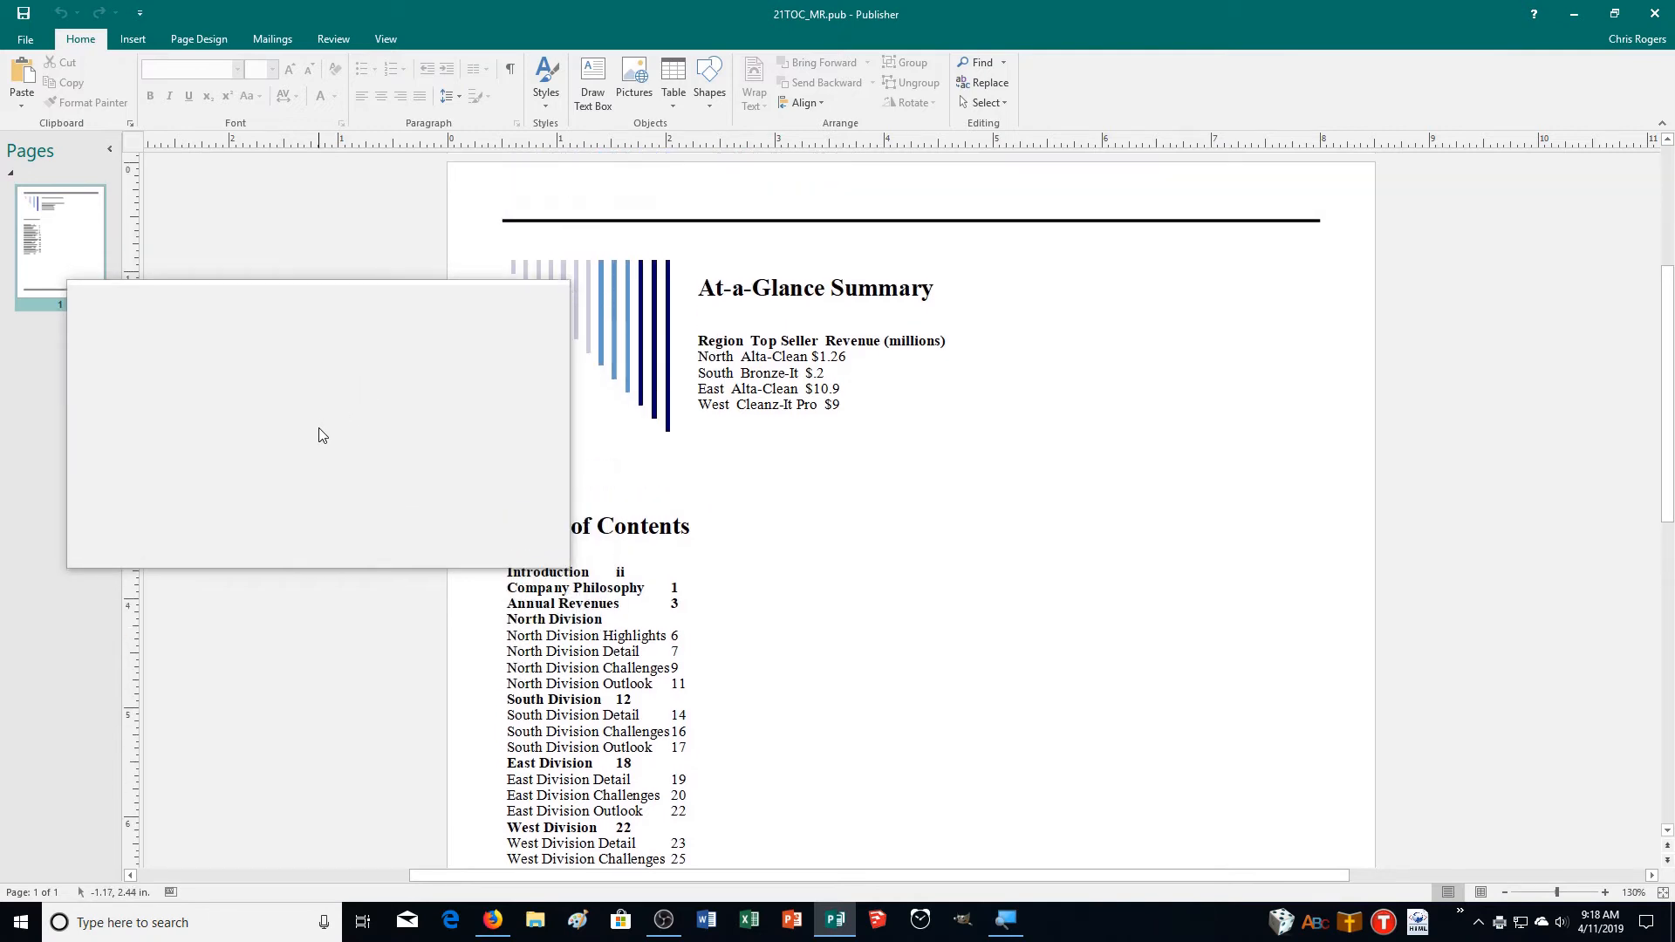
scroll(323, 435, "down", 3)
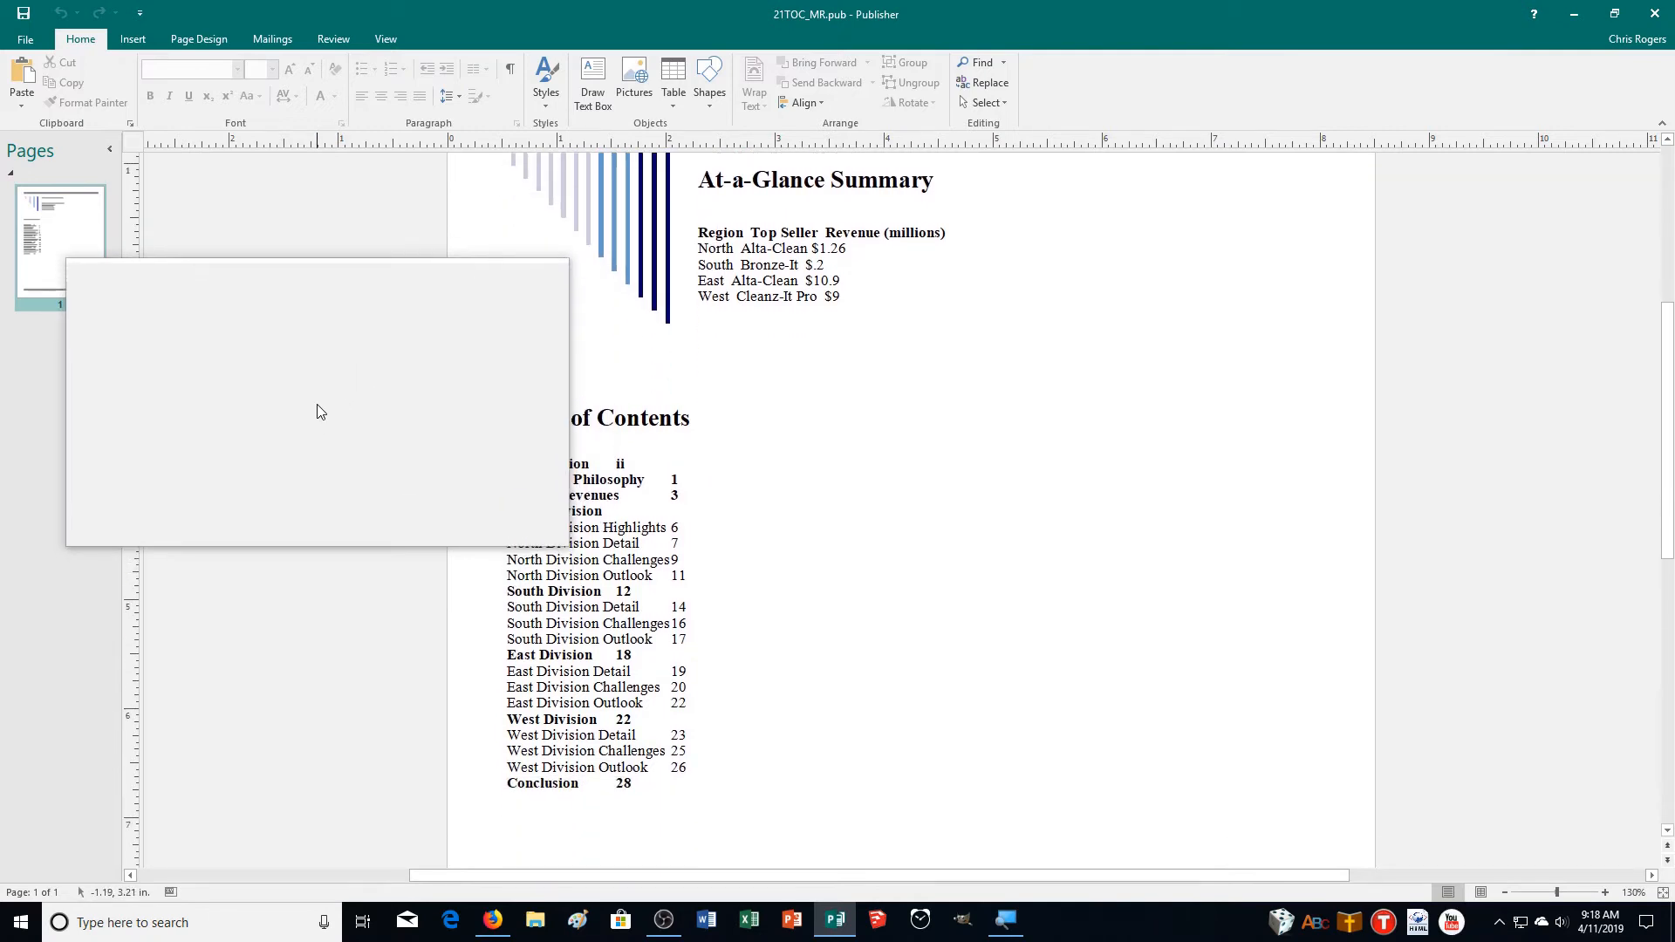
scroll(321, 396, "down", 1)
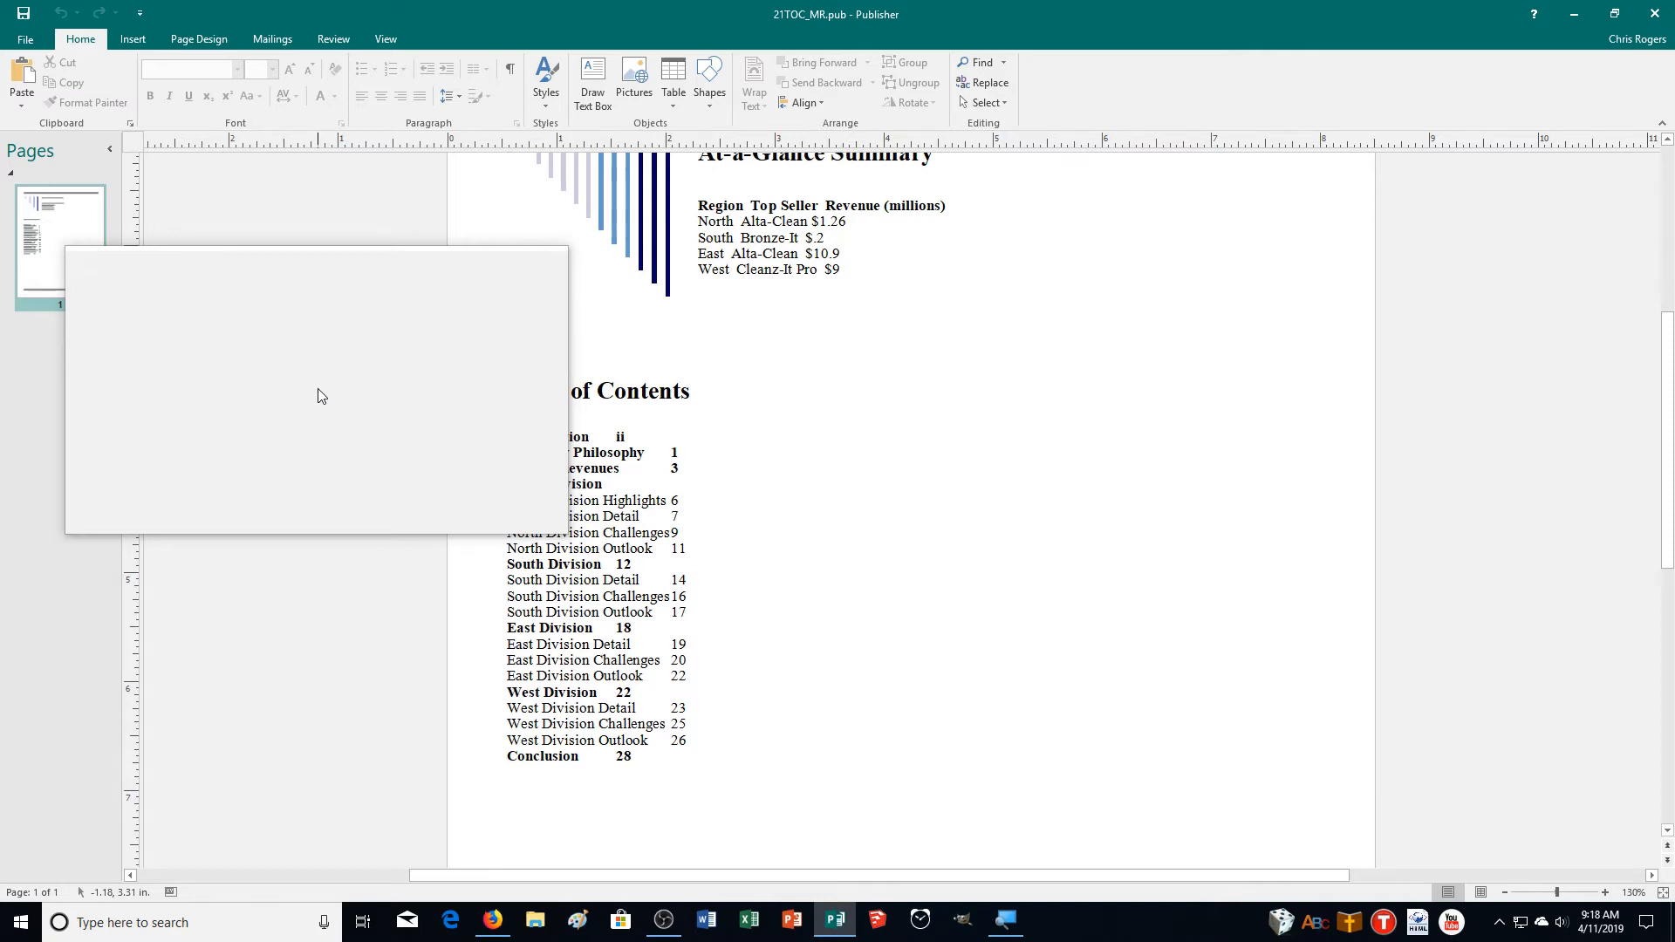
scroll(319, 390, "down", 3)
scroll(308, 379, "up", 3)
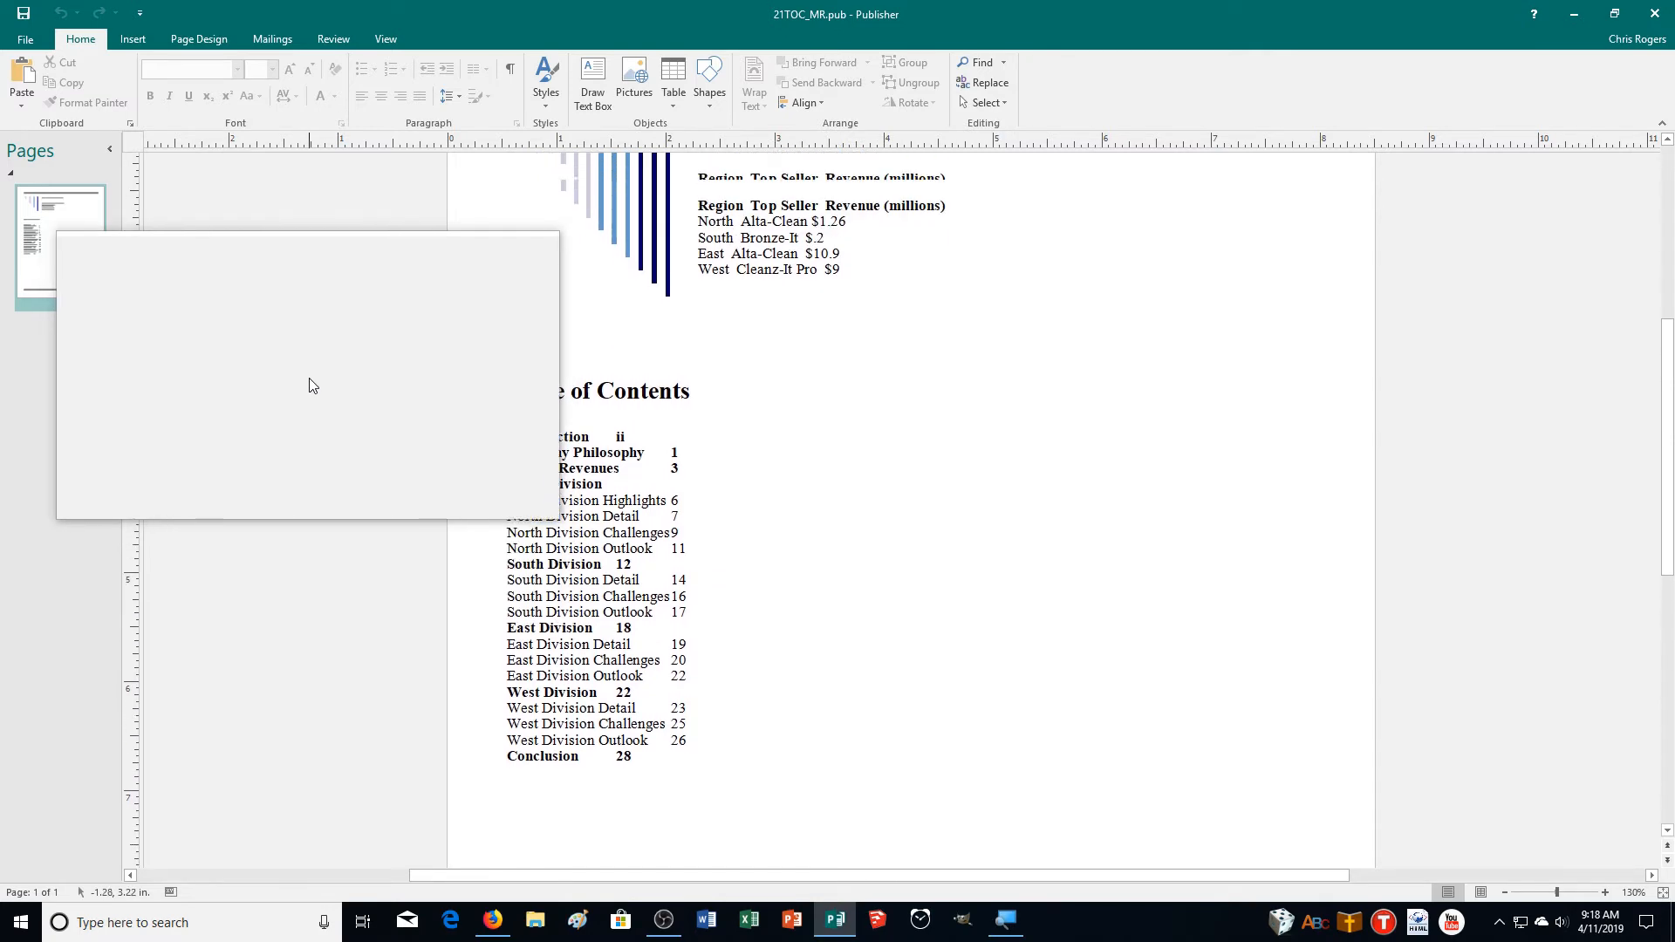
scroll(312, 386, "up", 2)
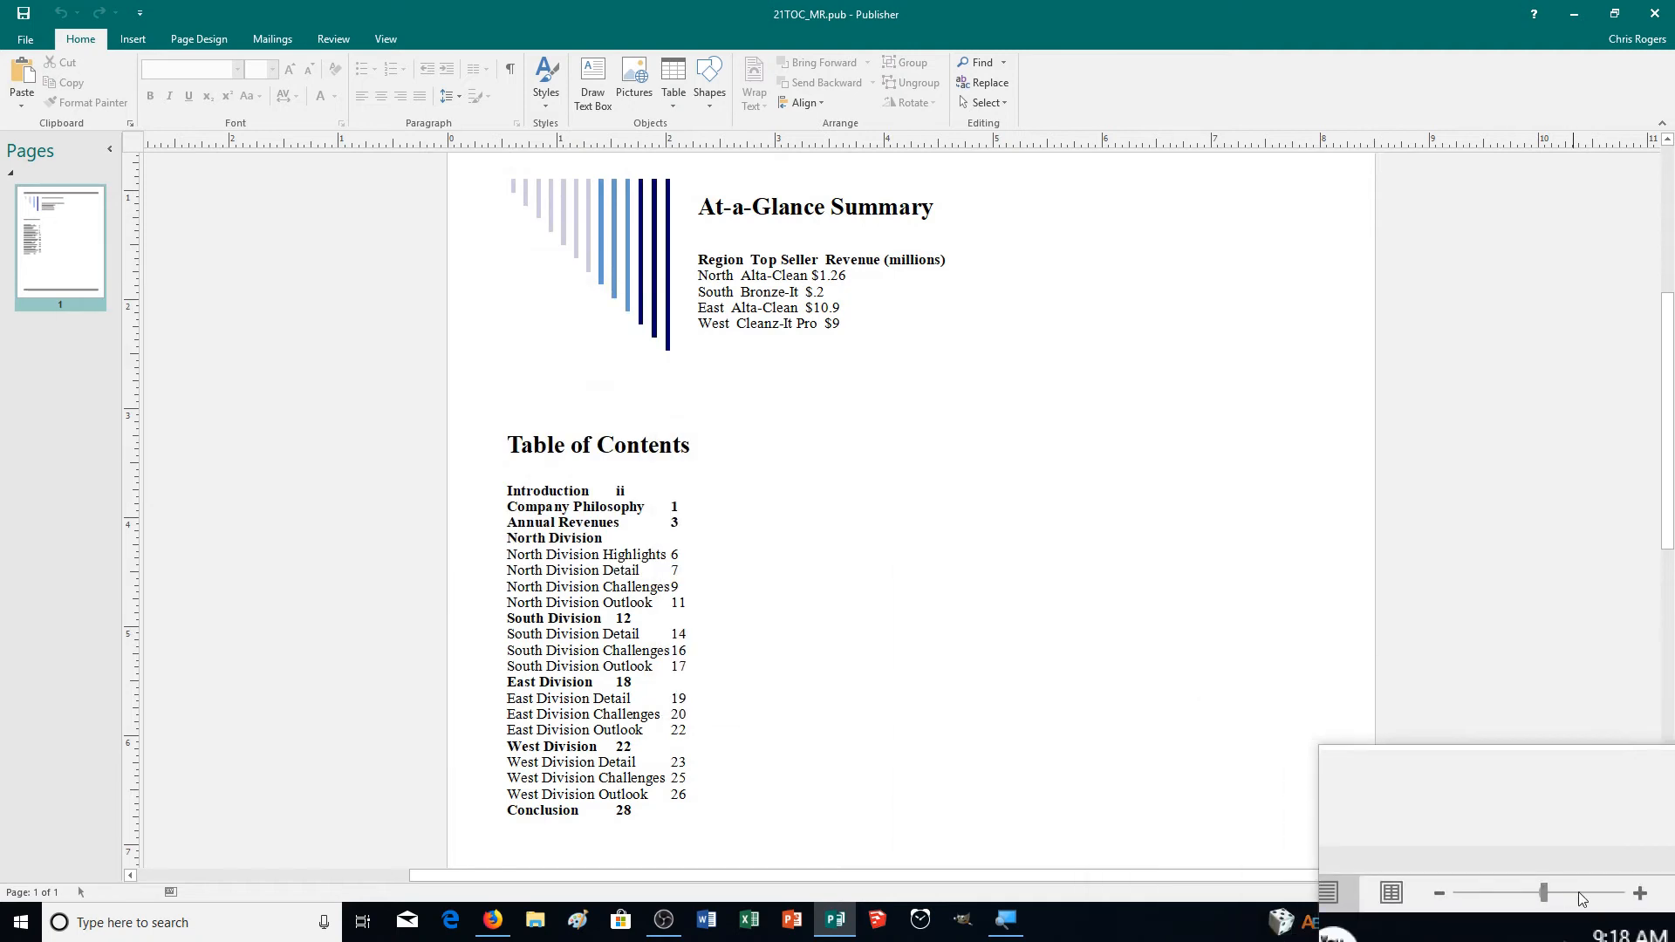
left_click(1605, 893)
left_click(1604, 893)
scroll(1235, 674, "down", 1)
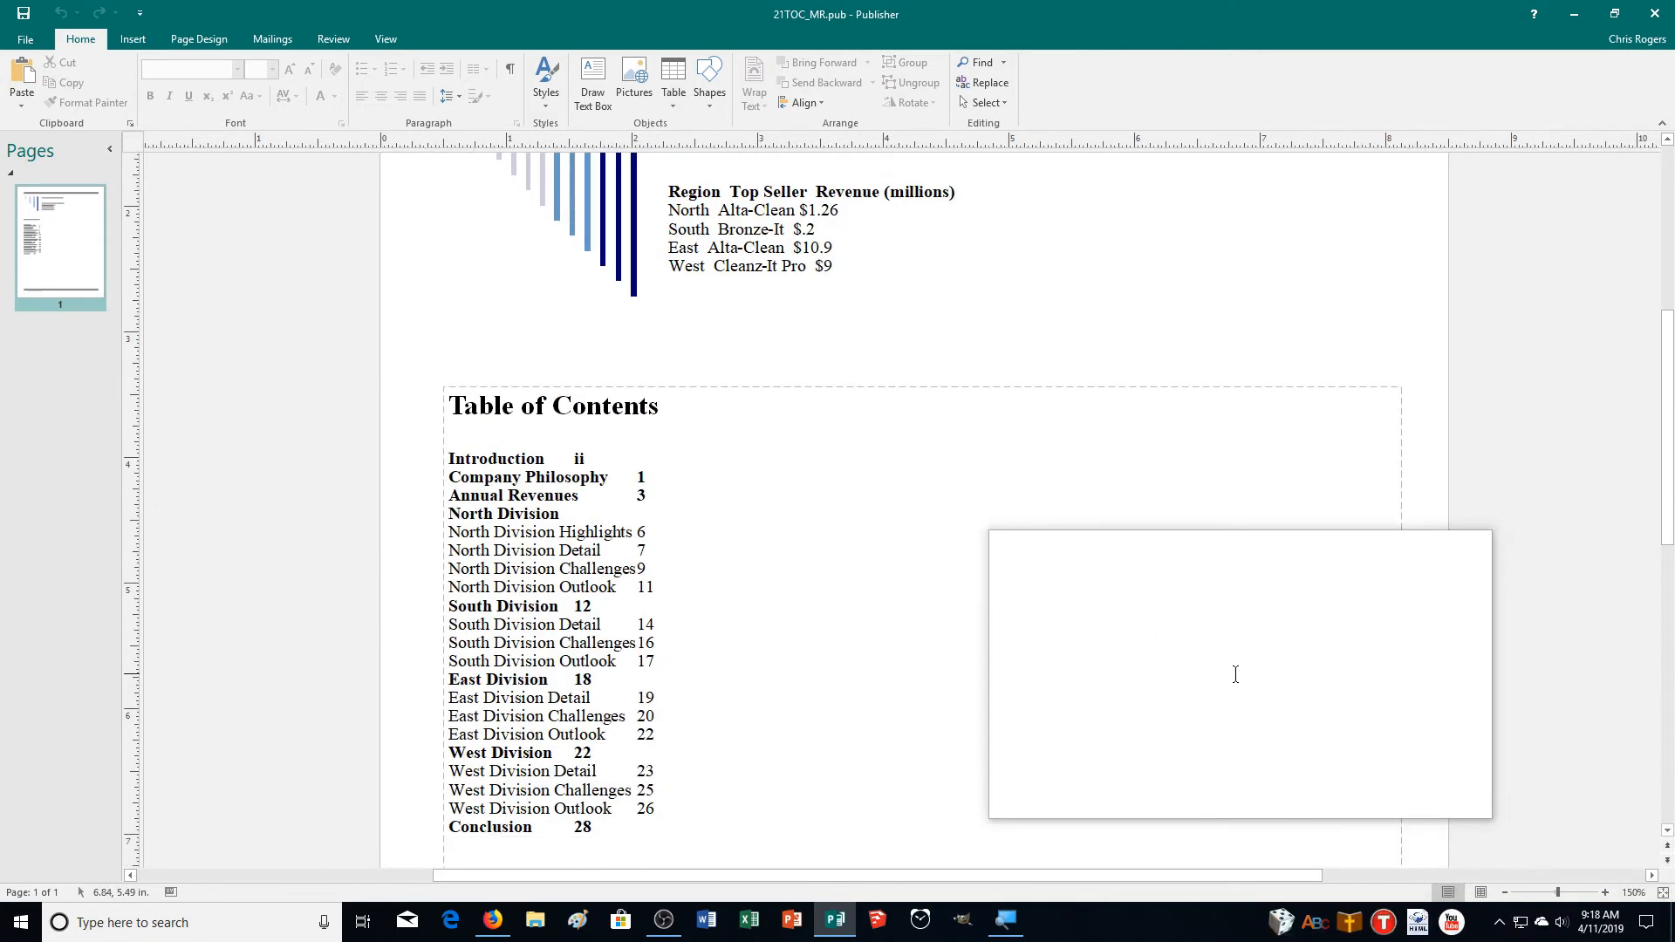
scroll(1235, 675, "down", 4)
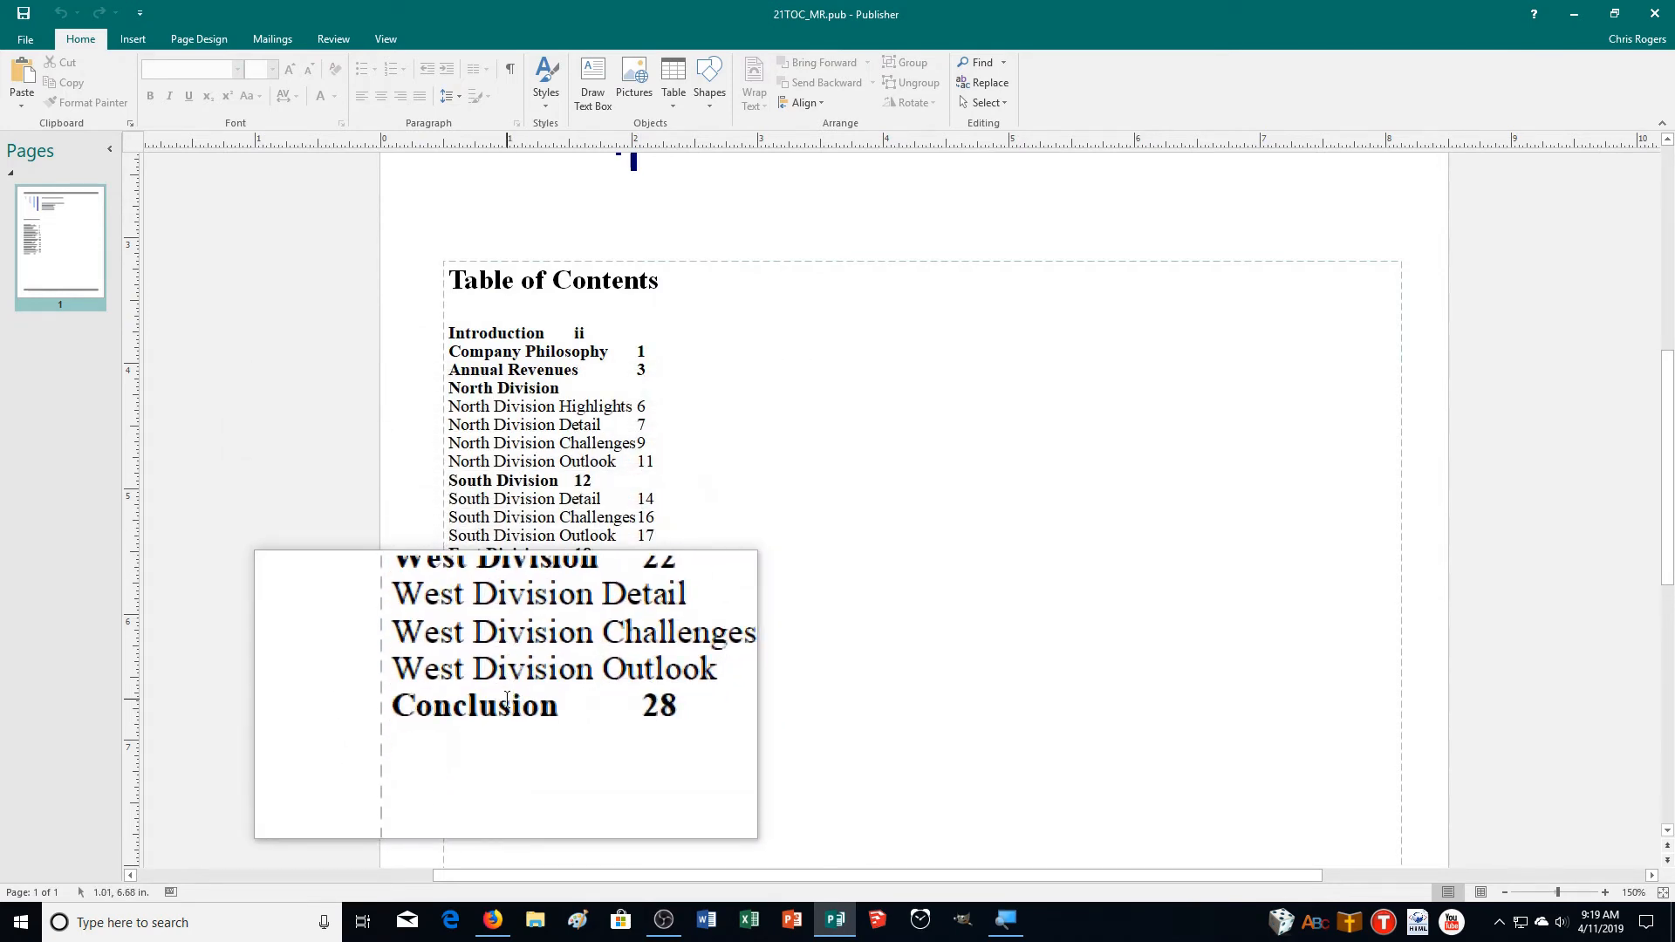
scroll(853, 741, "up", 3)
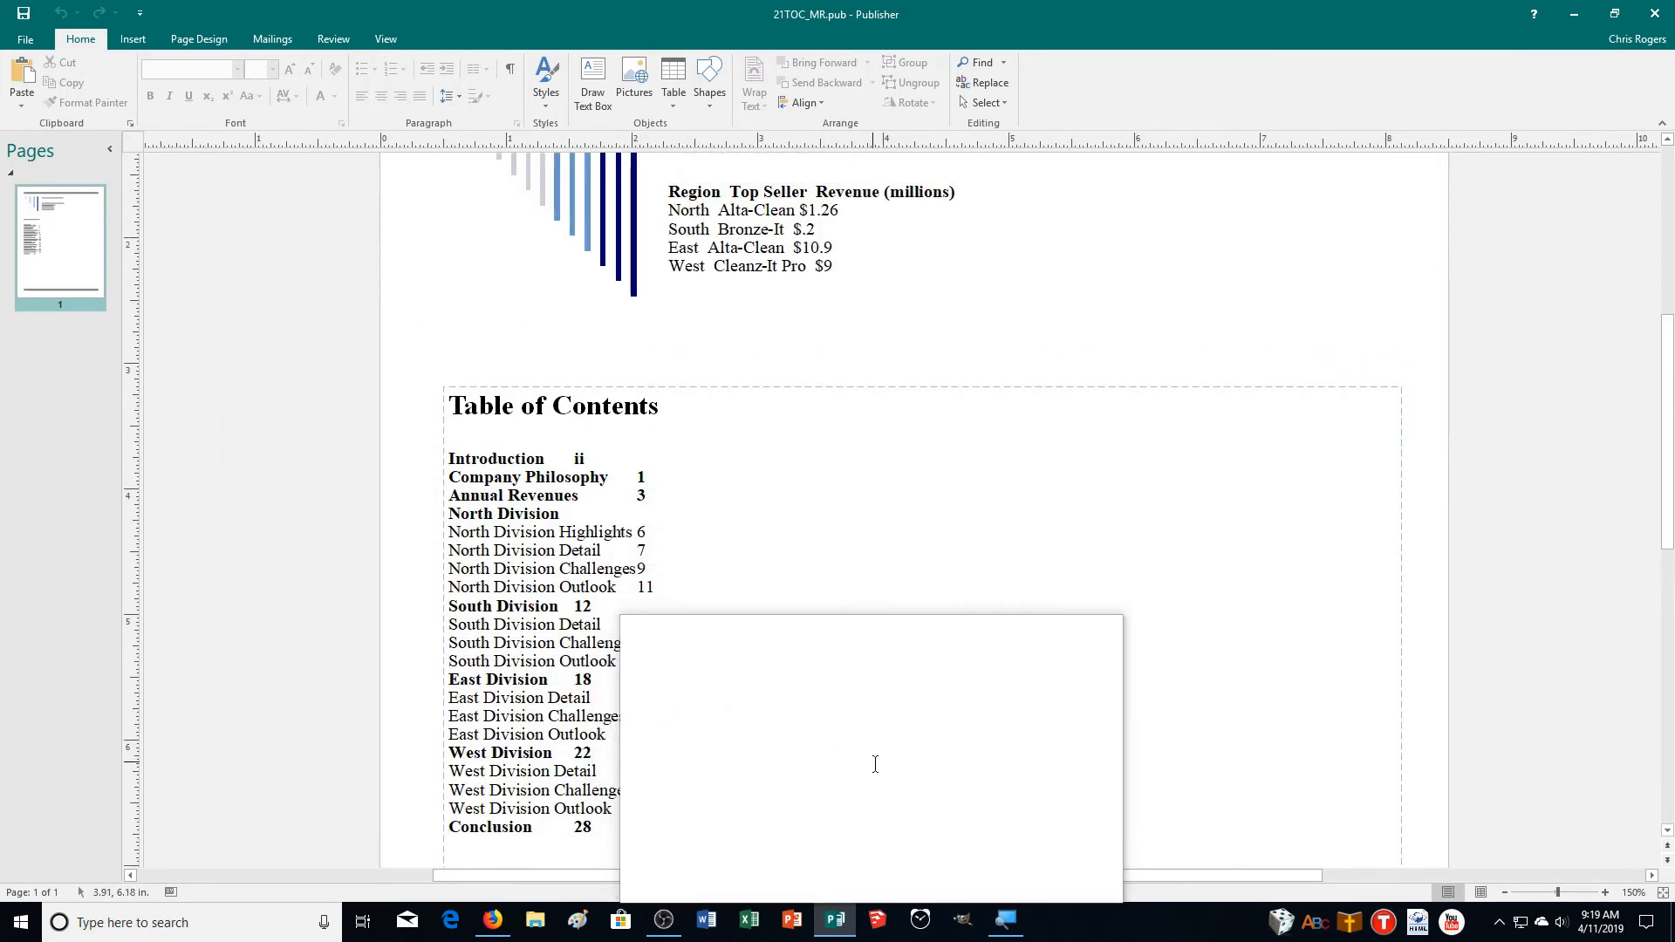
scroll(876, 763, "down", 4)
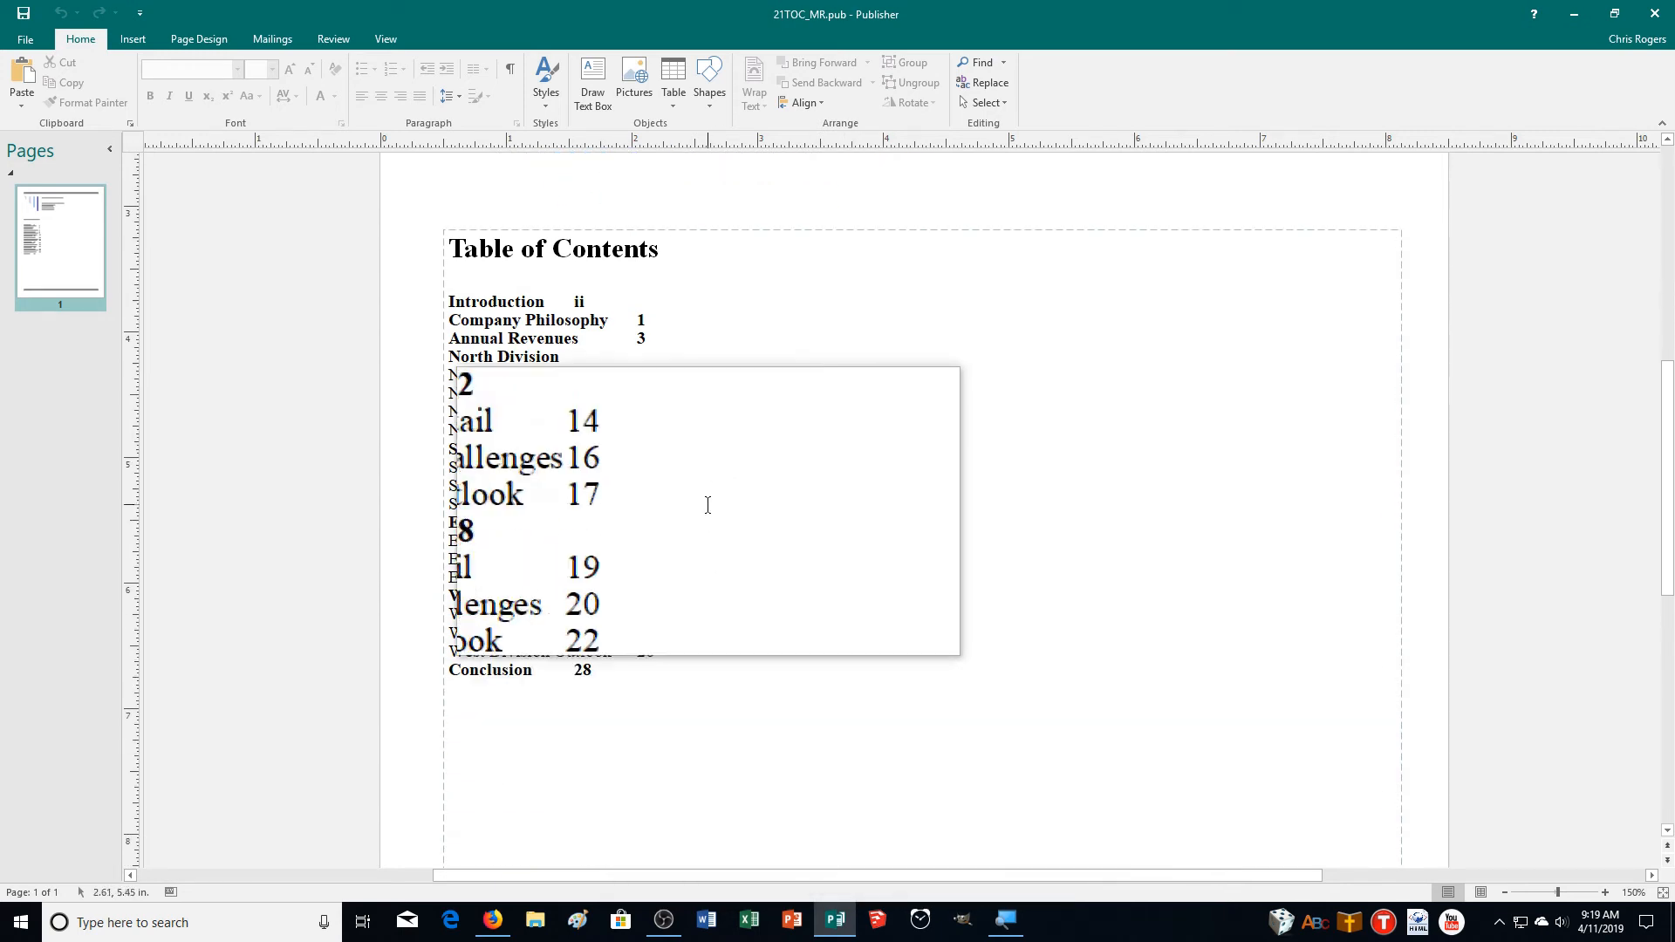
left_click(576, 355)
left_click_drag(575, 355, 469, 365)
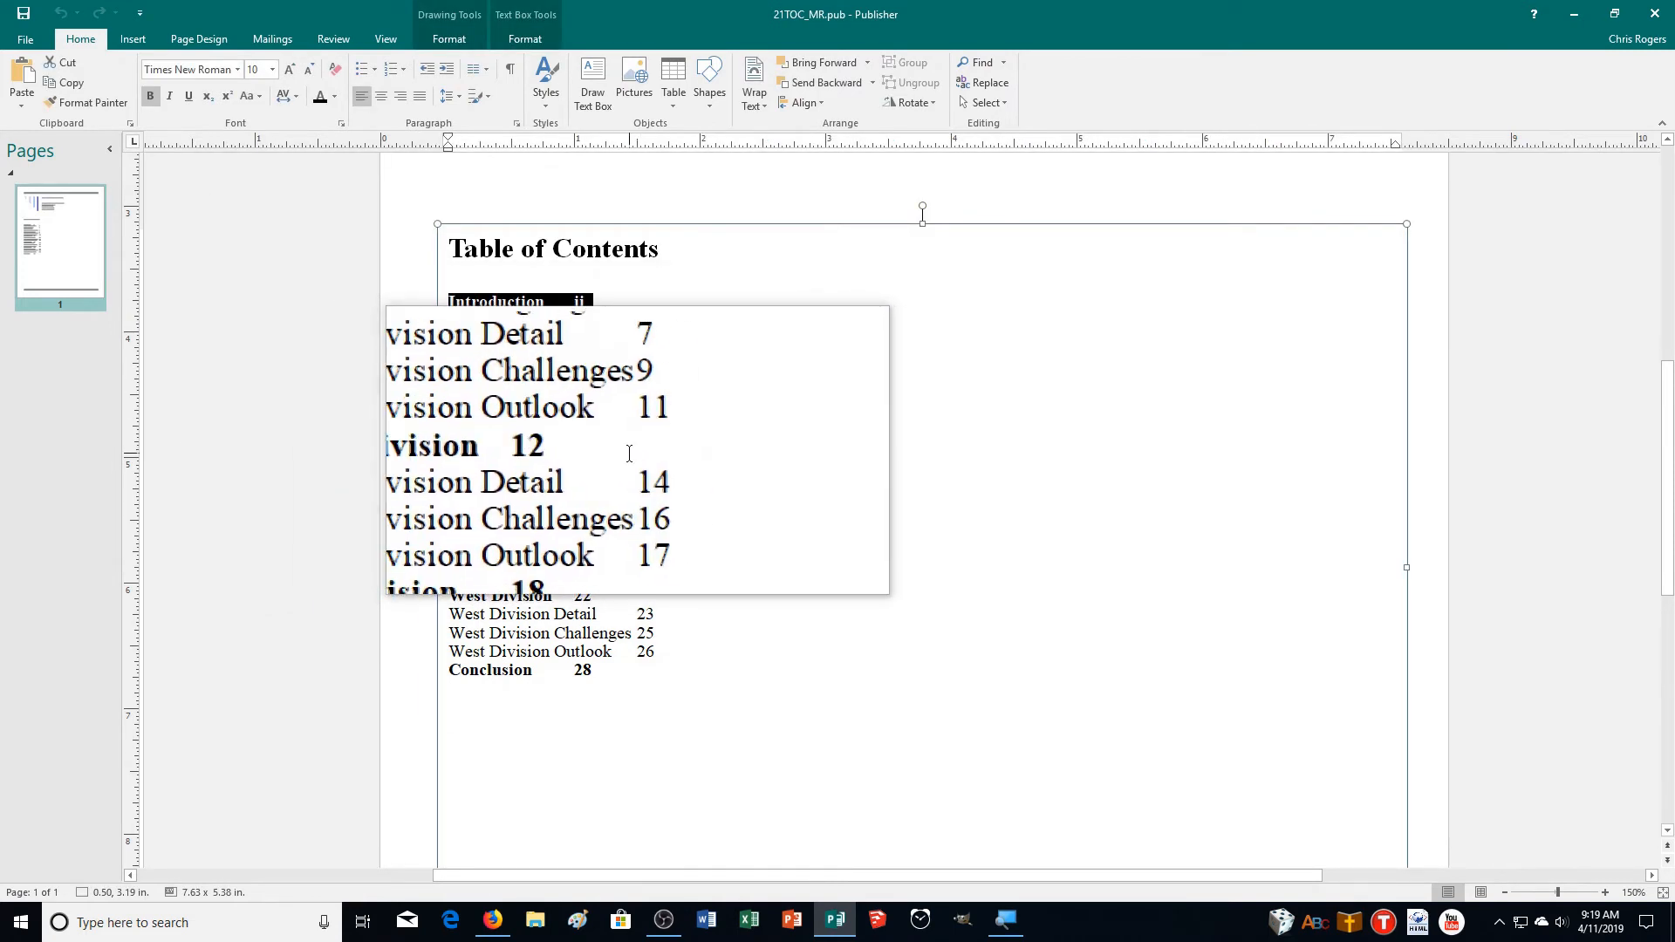
left_click_drag(620, 449, 522, 447)
left_click(617, 449)
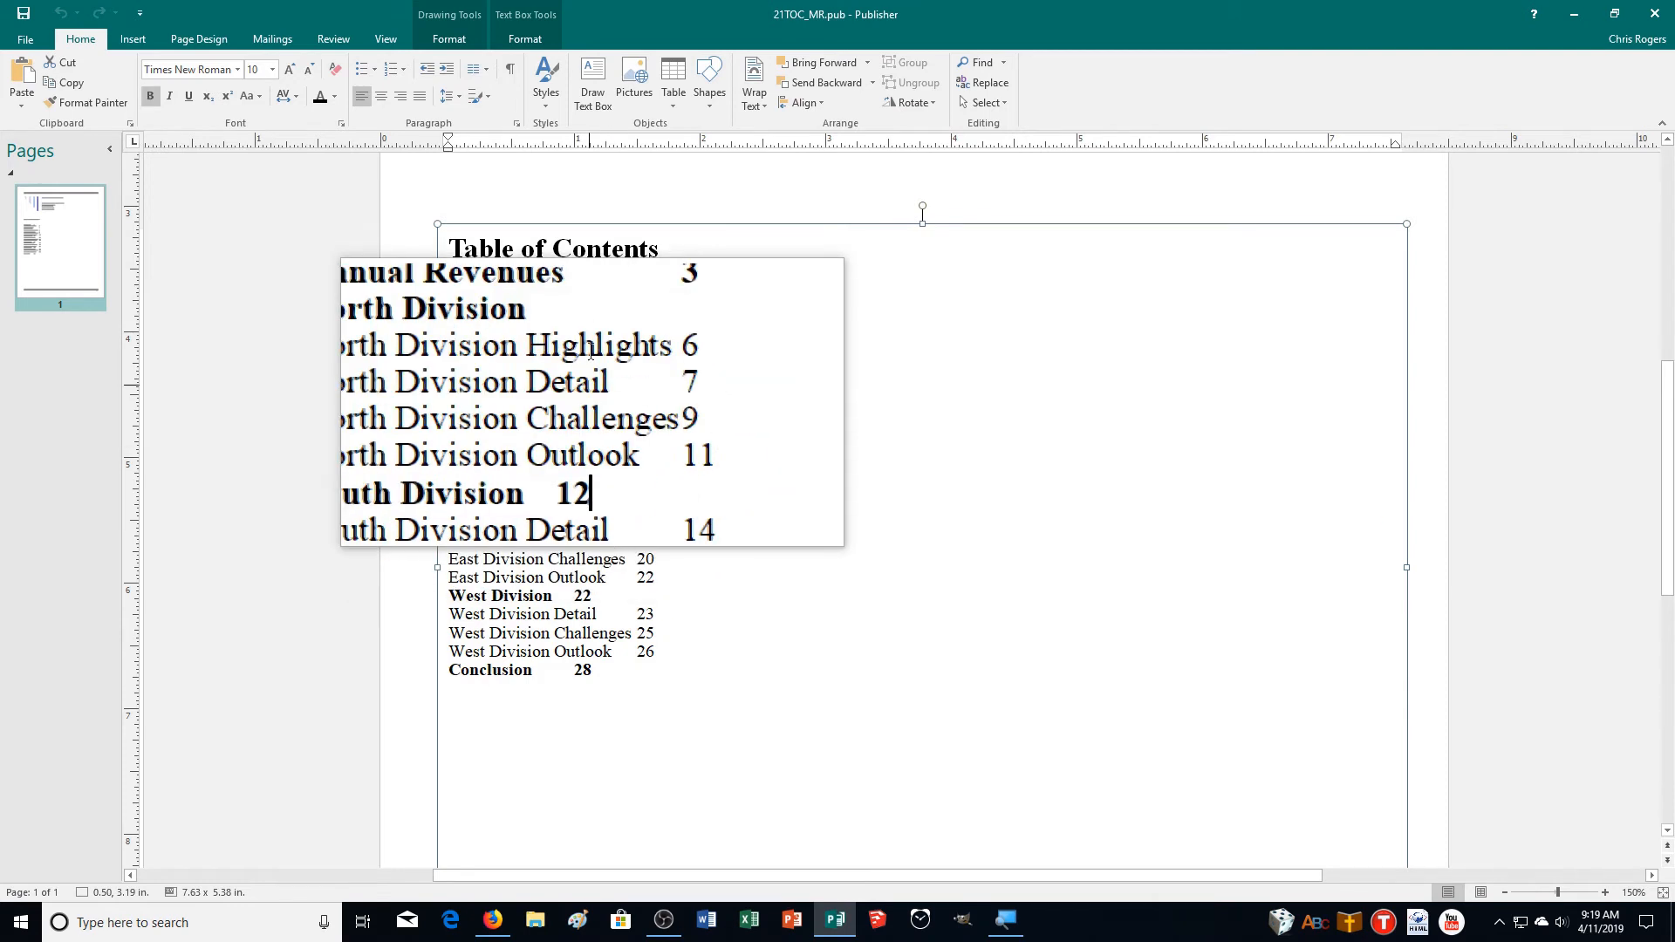
left_click_drag(449, 301, 583, 367)
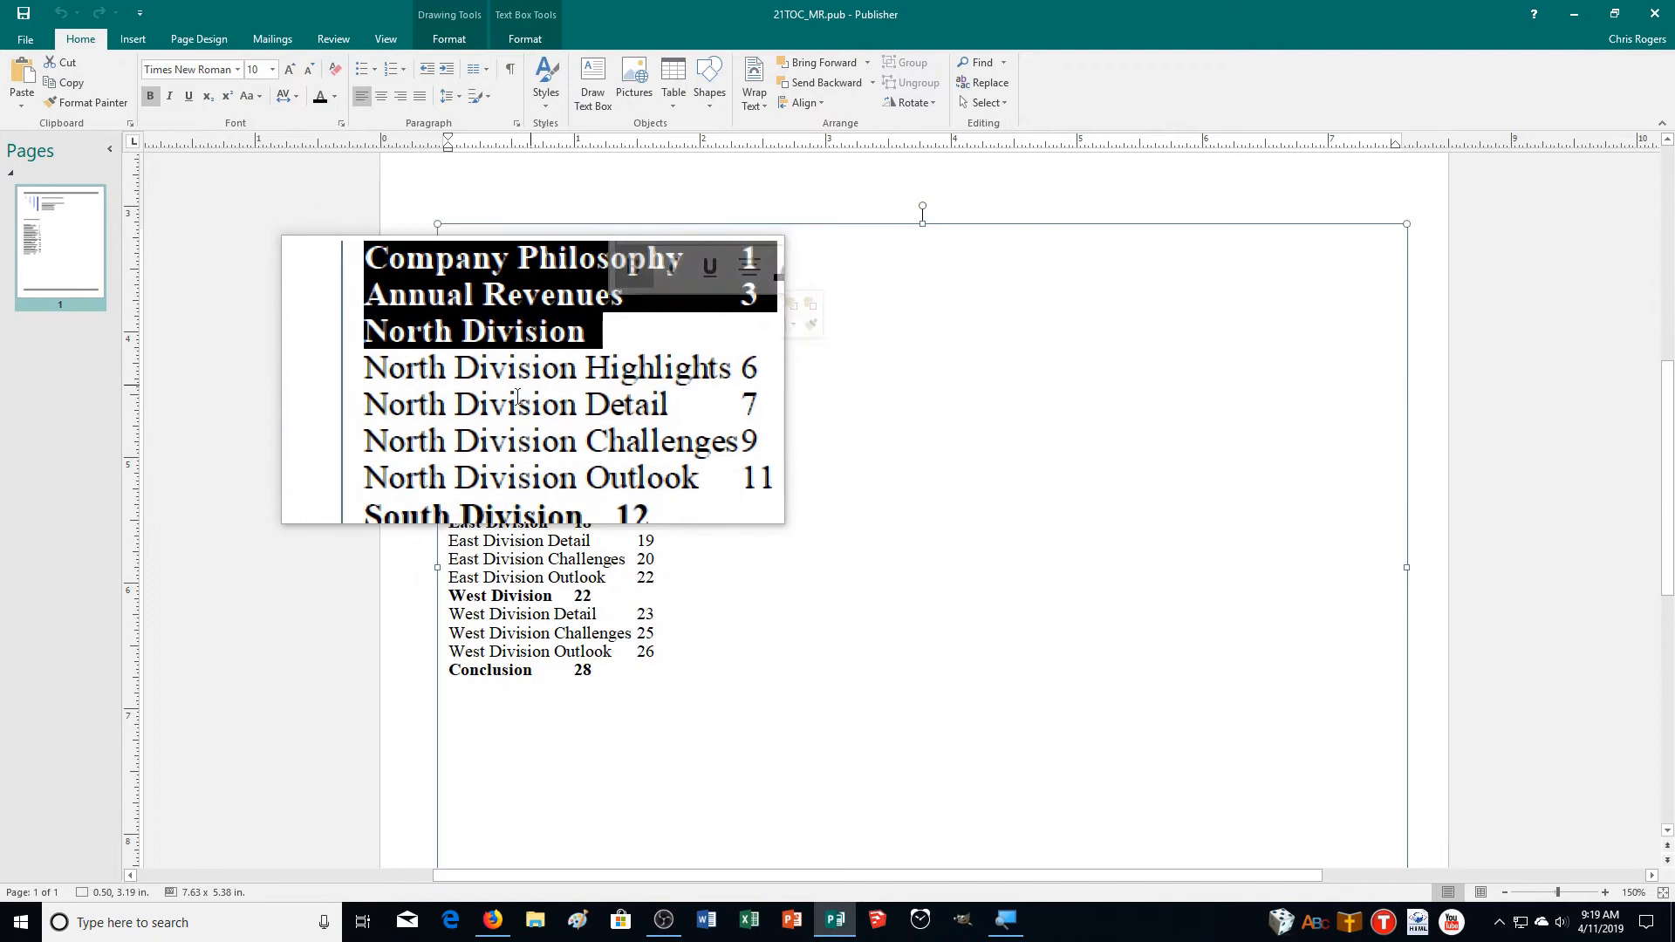
left_click(450, 447)
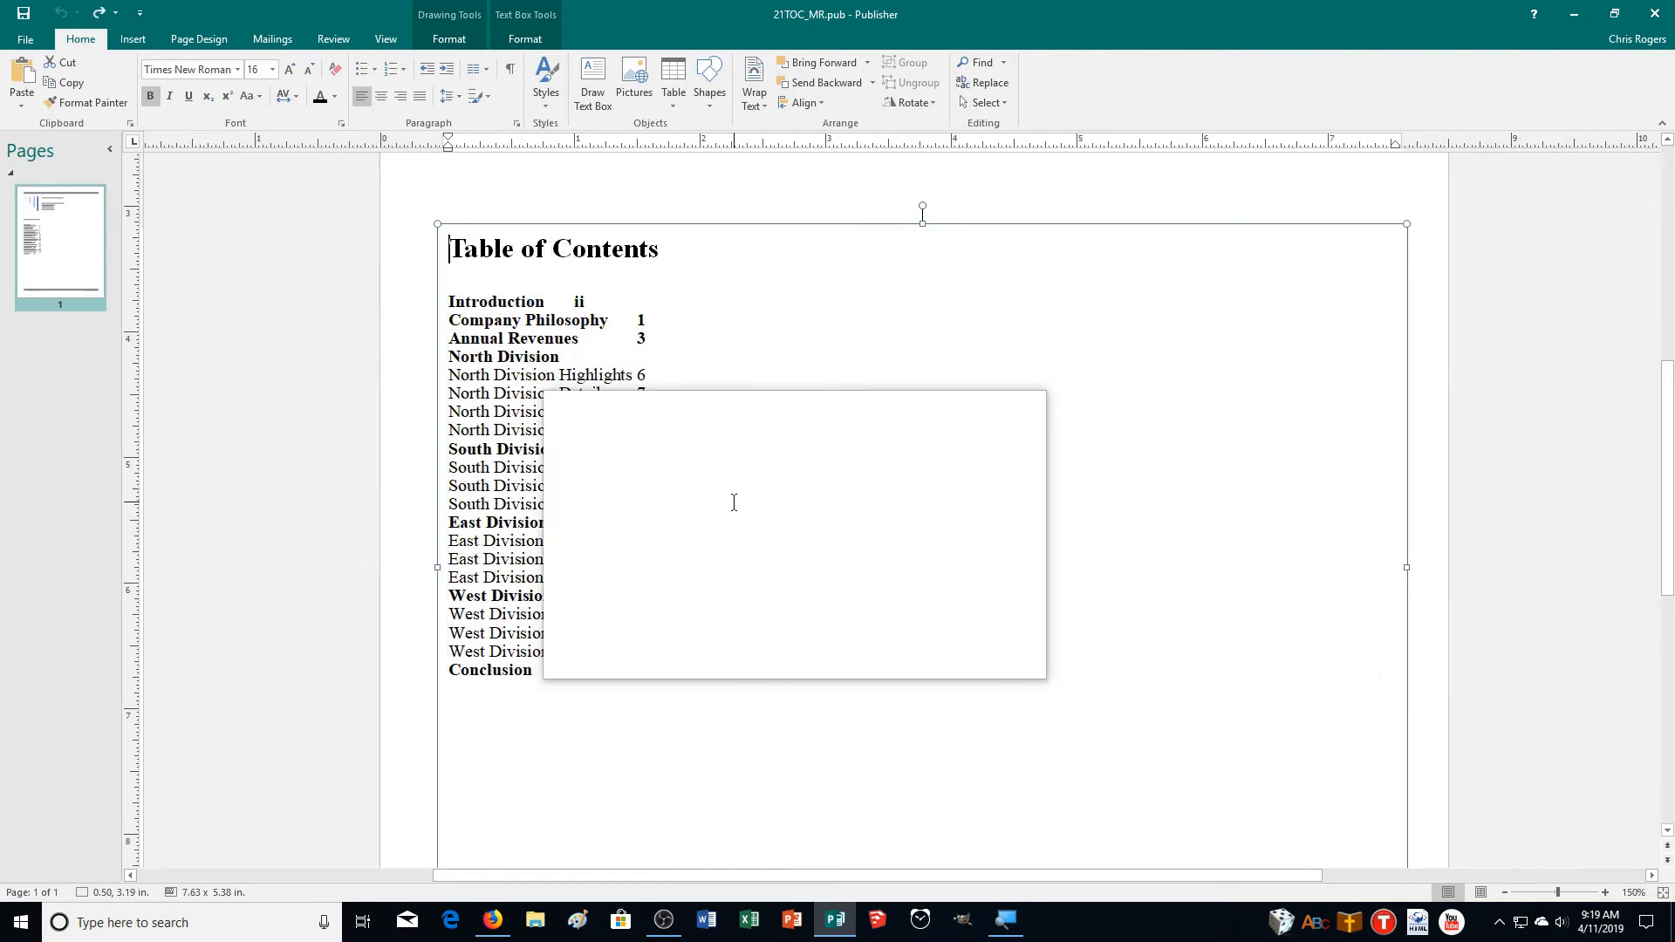
- Add a 0.5" left tab stop to all bold Table of Contents entries and indent each one to it
left_click_drag(559, 357, 452, 309)
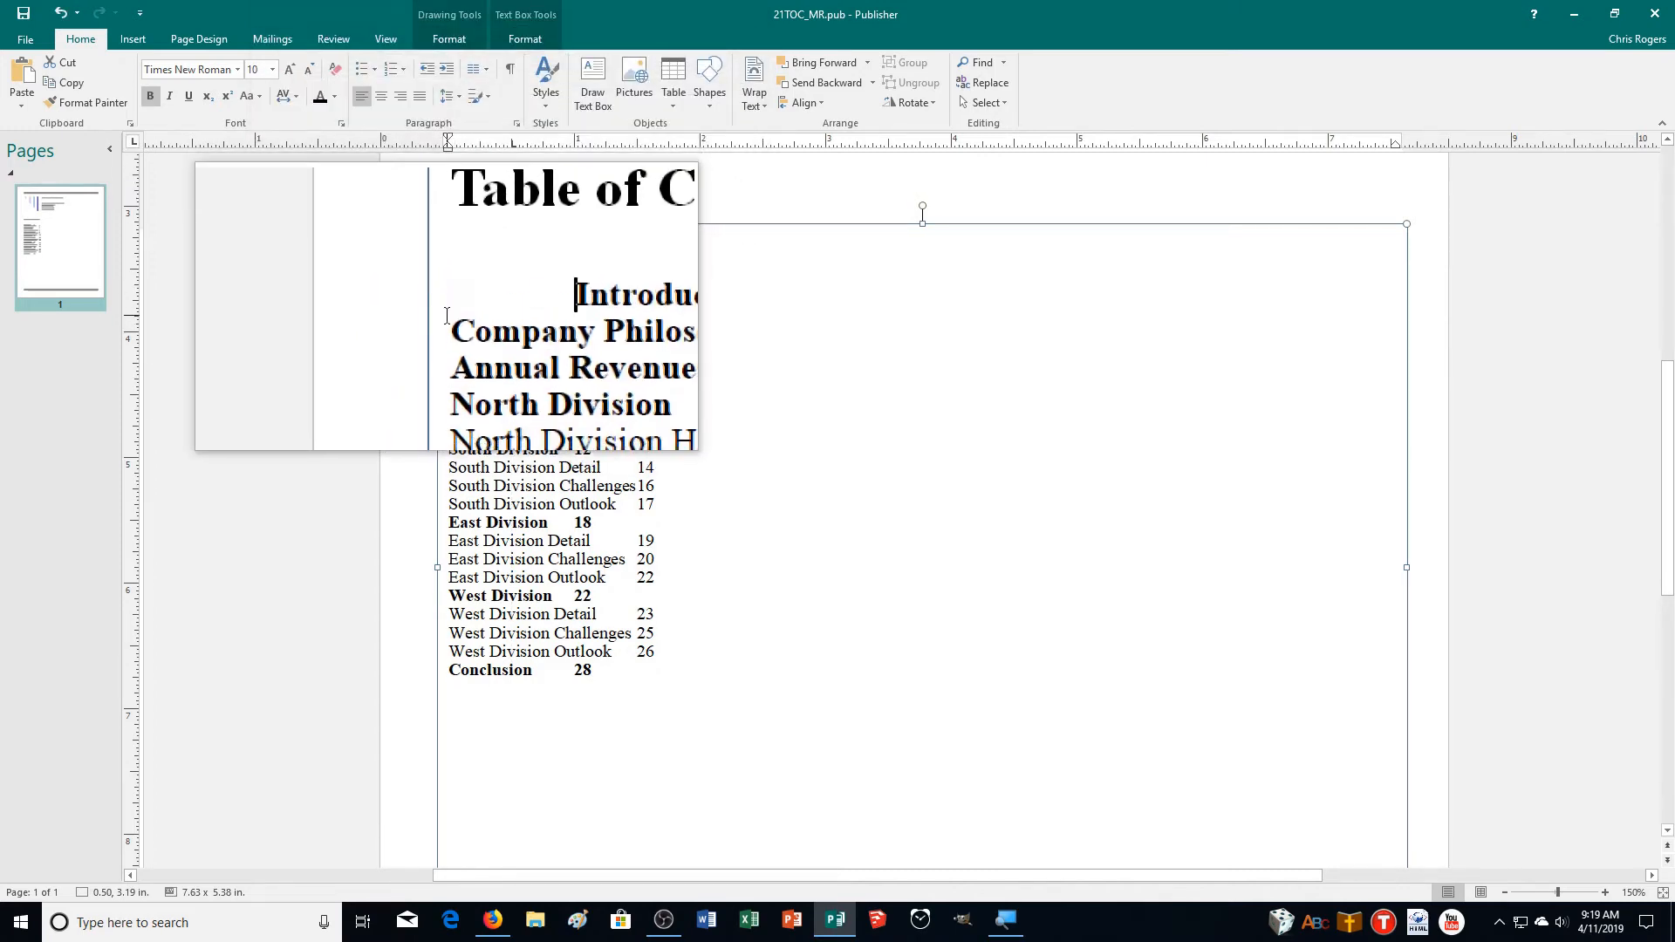
left_click(446, 354)
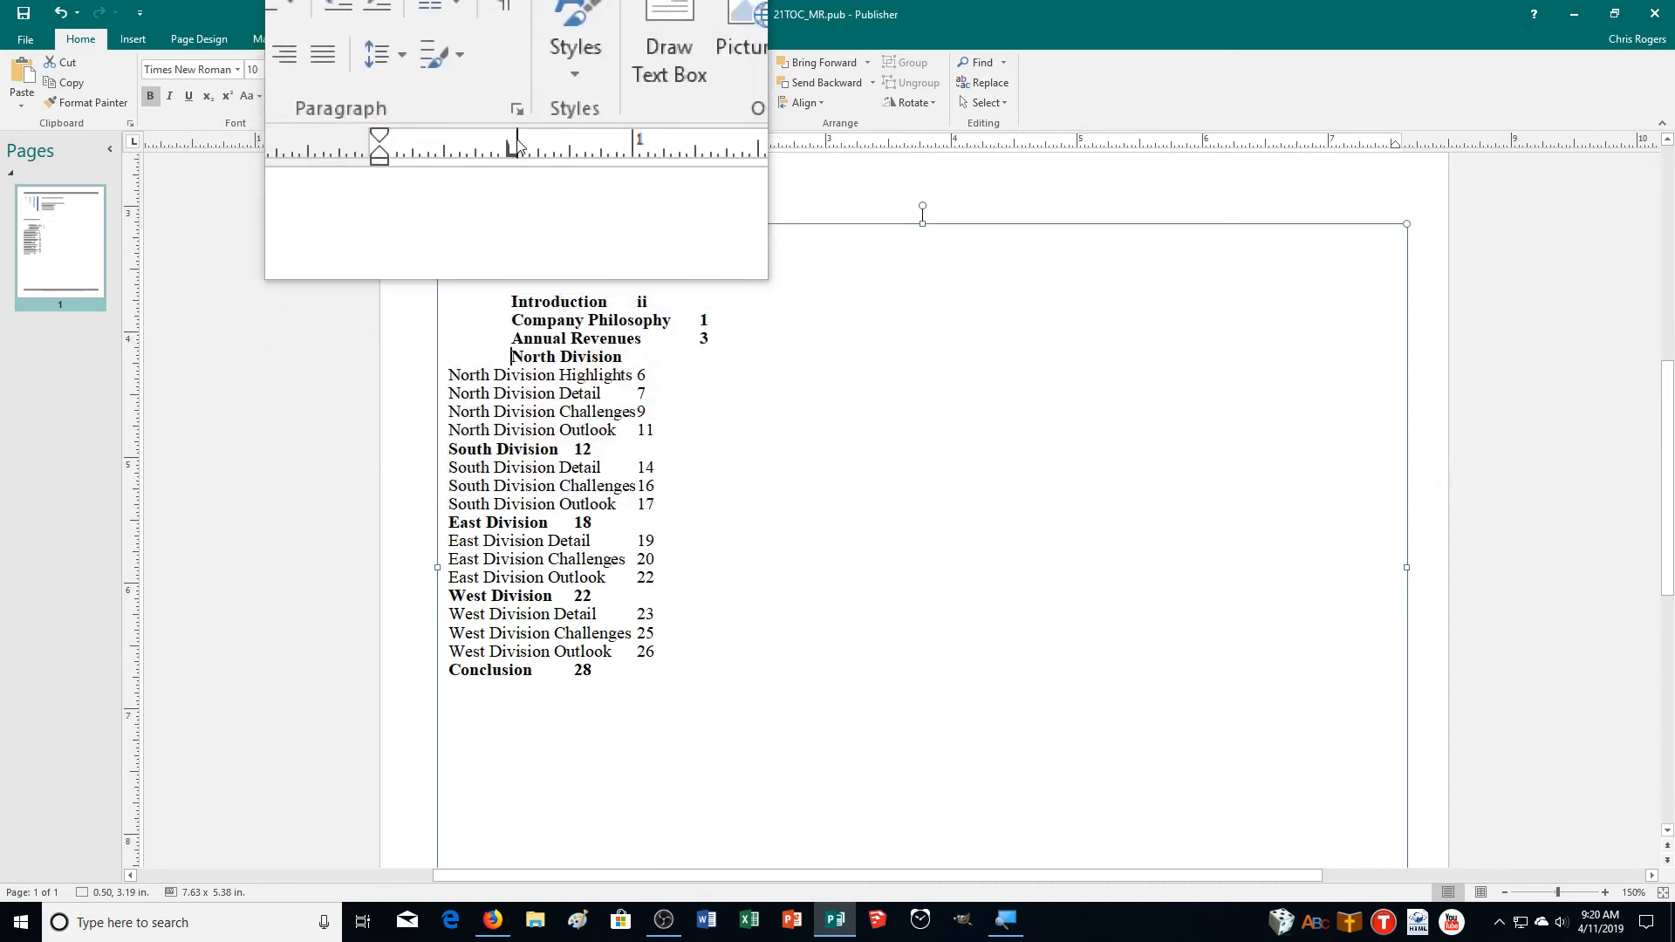
triple_click(600, 449)
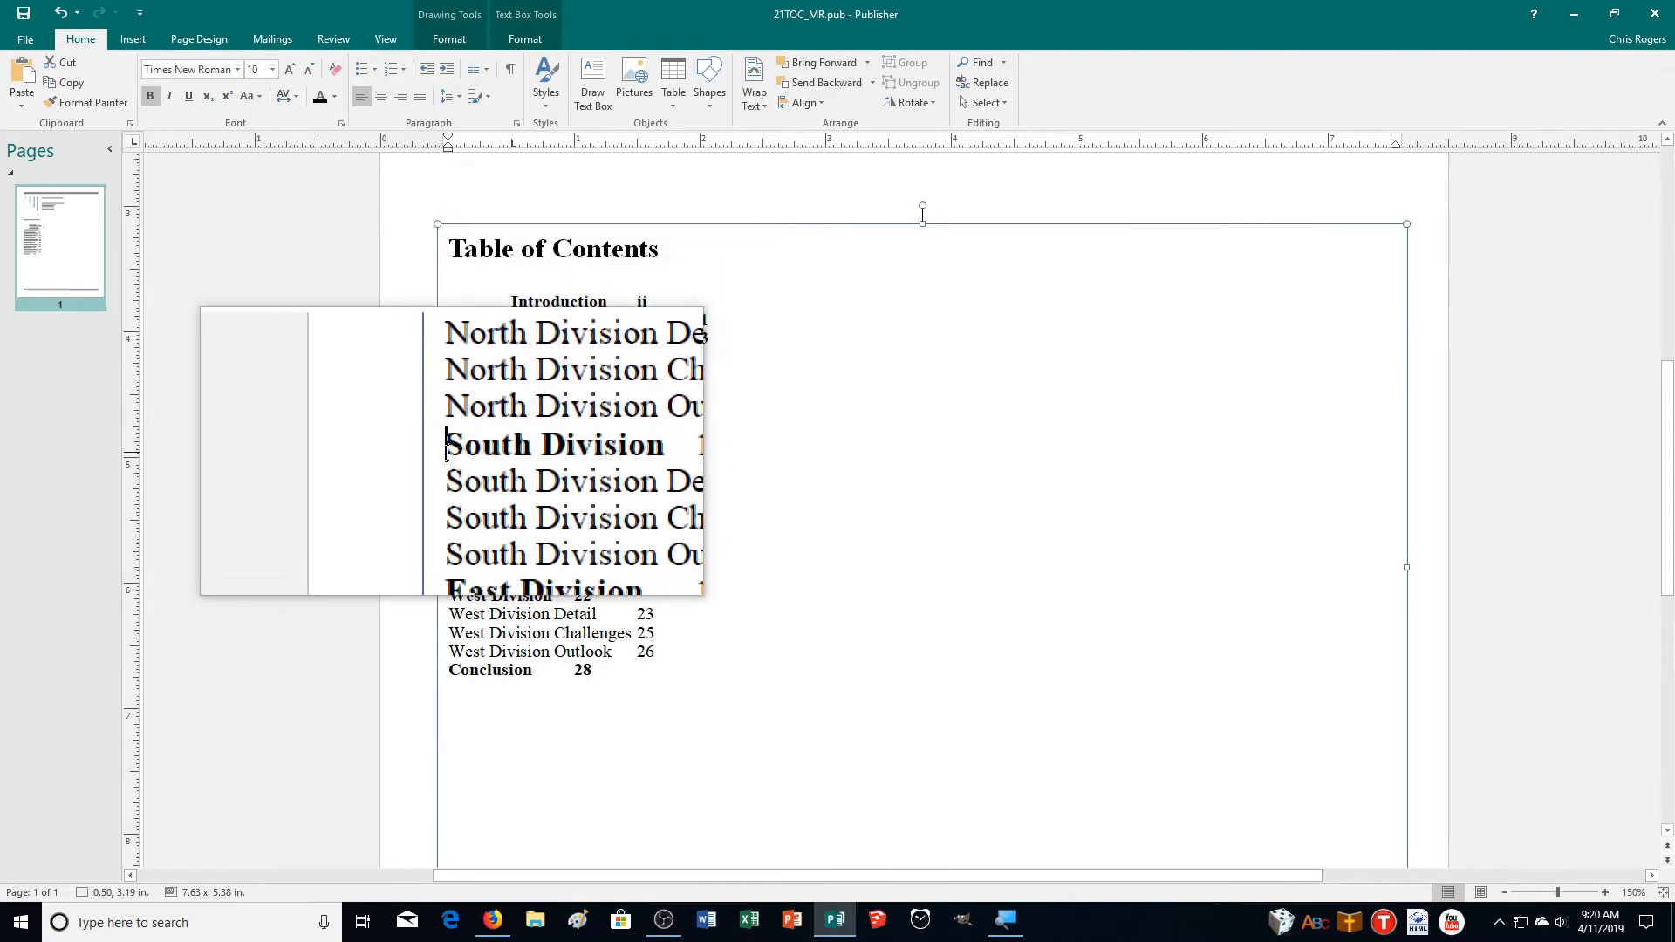
left_click_drag(593, 523, 464, 522)
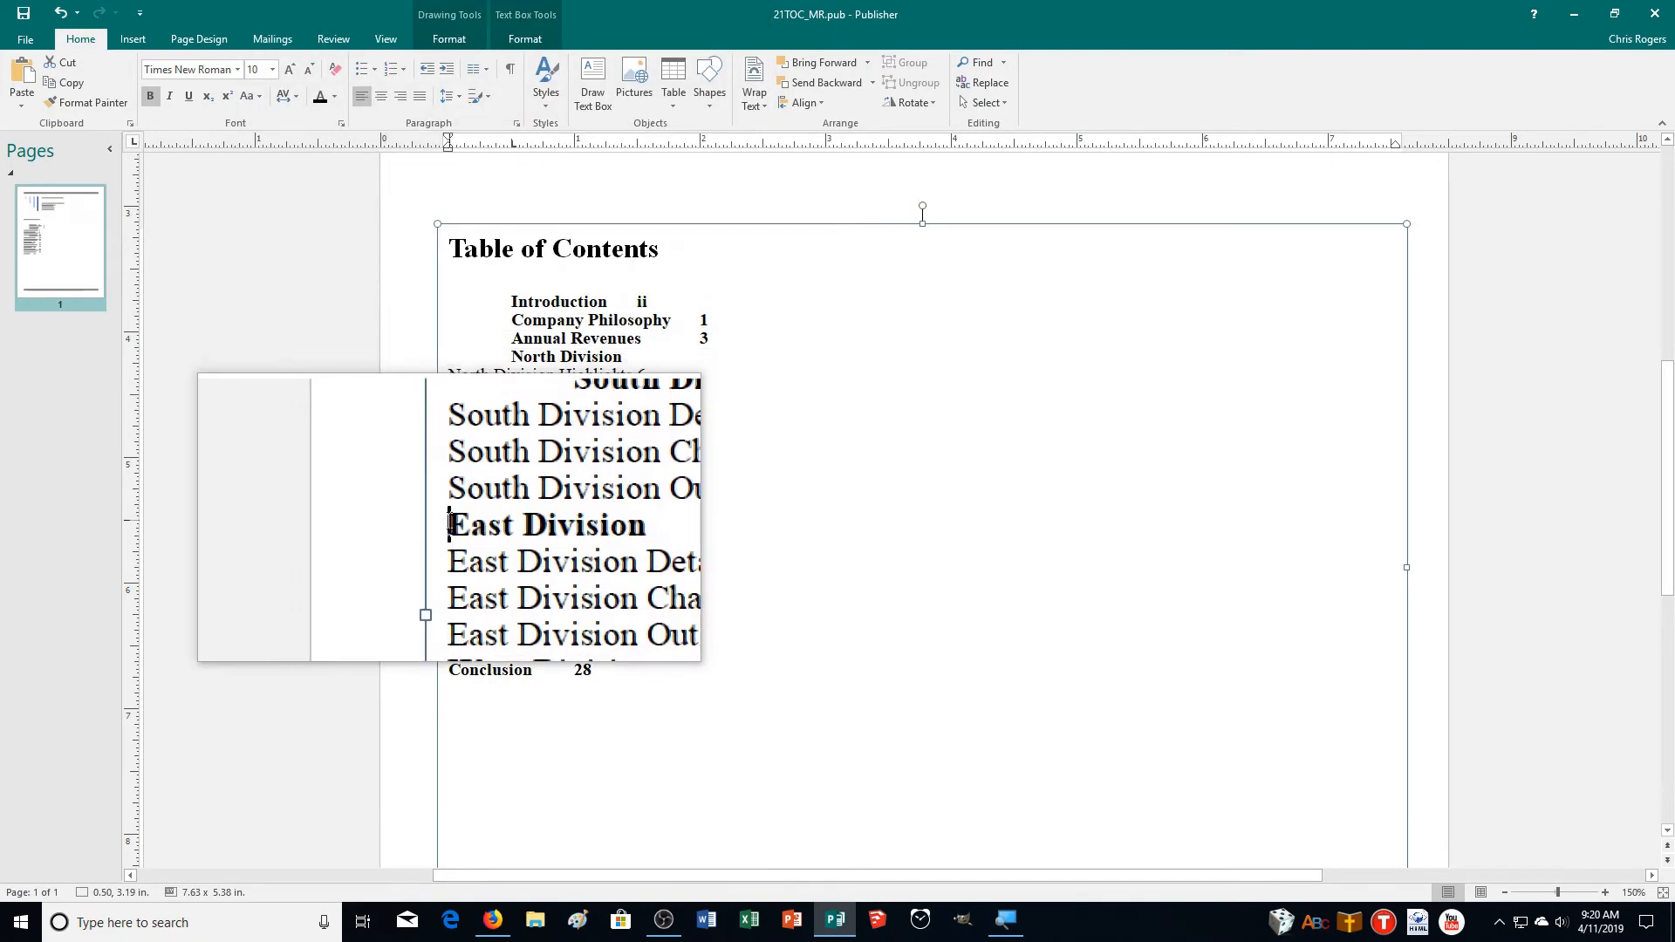
left_click_drag(594, 596, 465, 595)
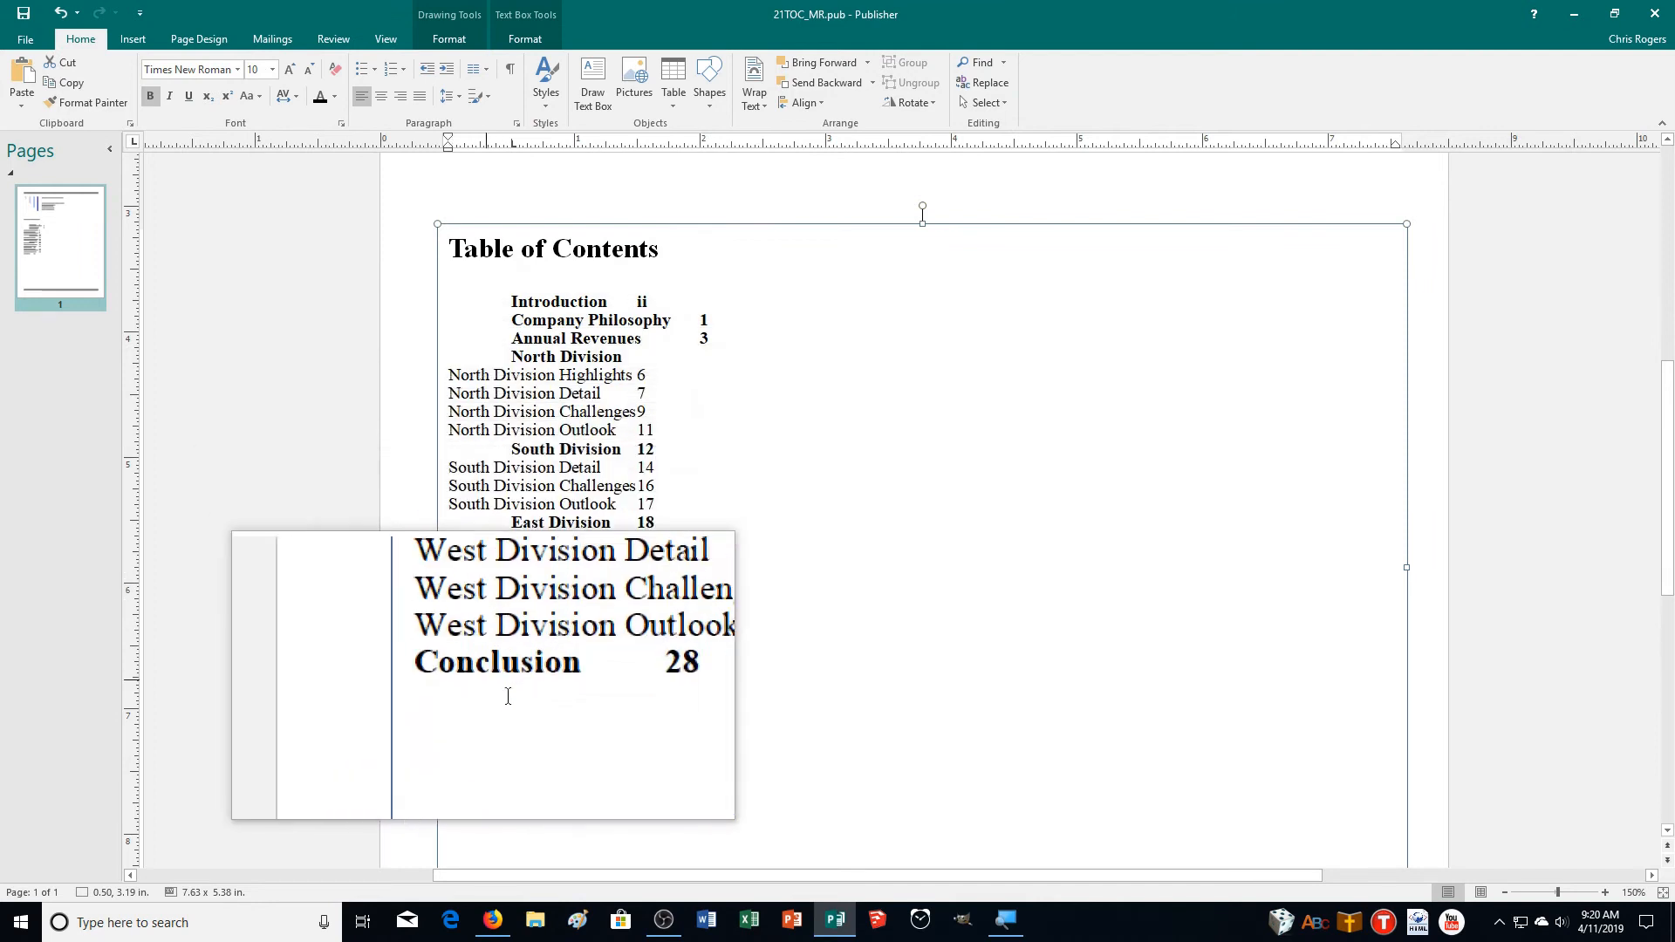
left_click_drag(593, 672, 462, 670)
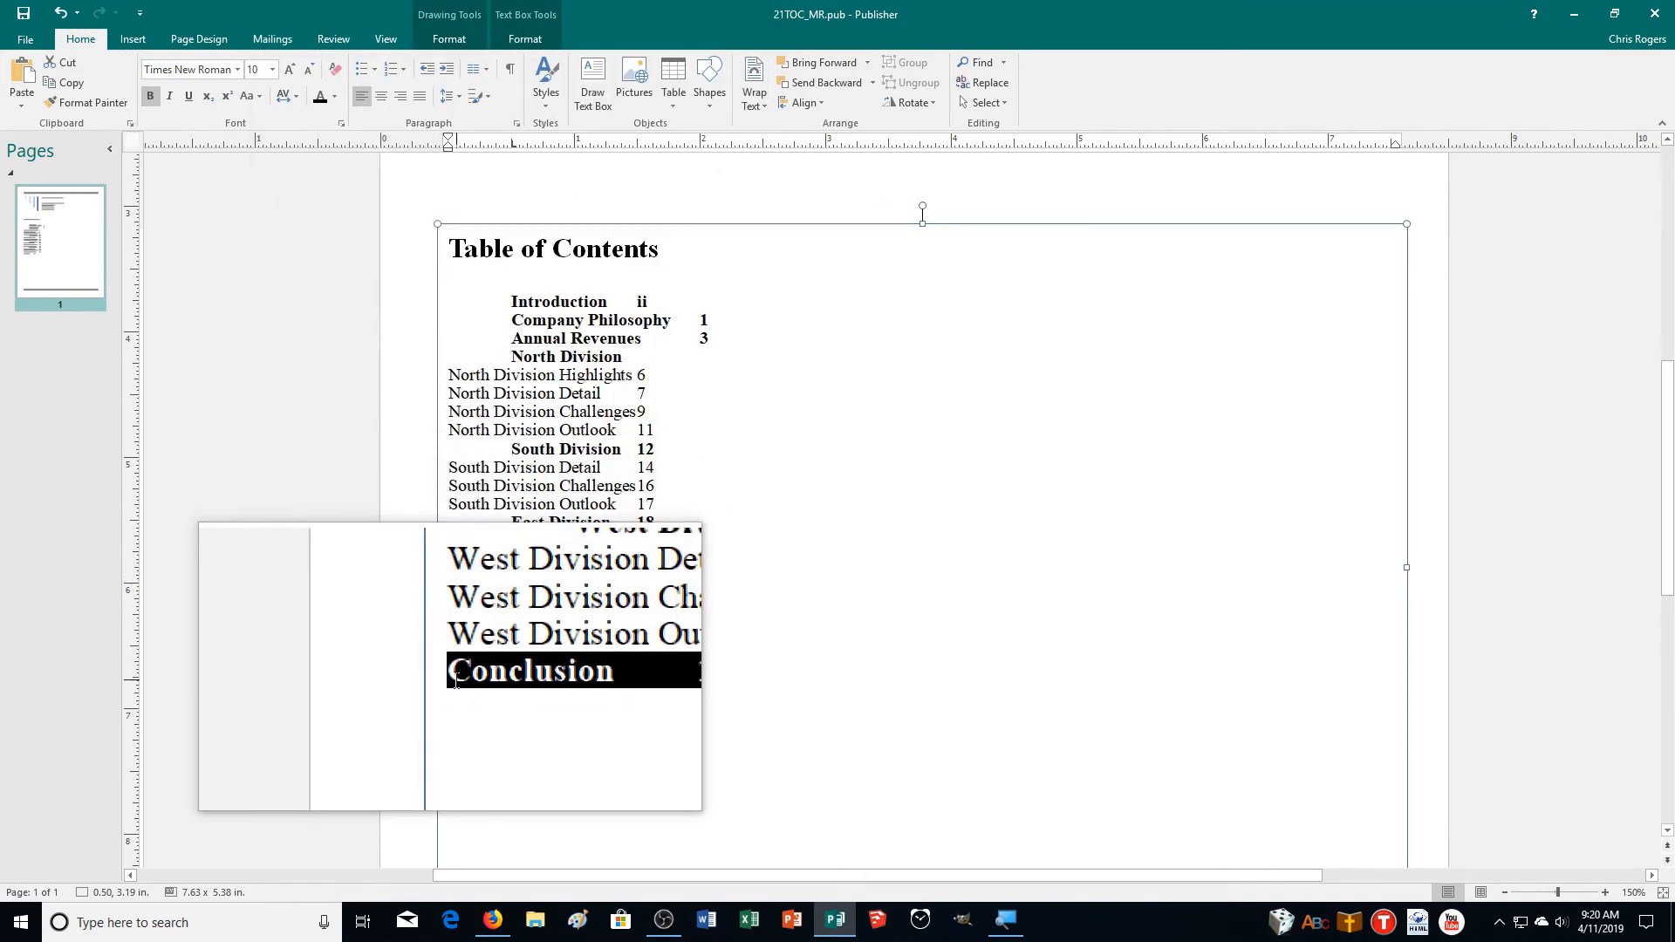
left_click(453, 672)
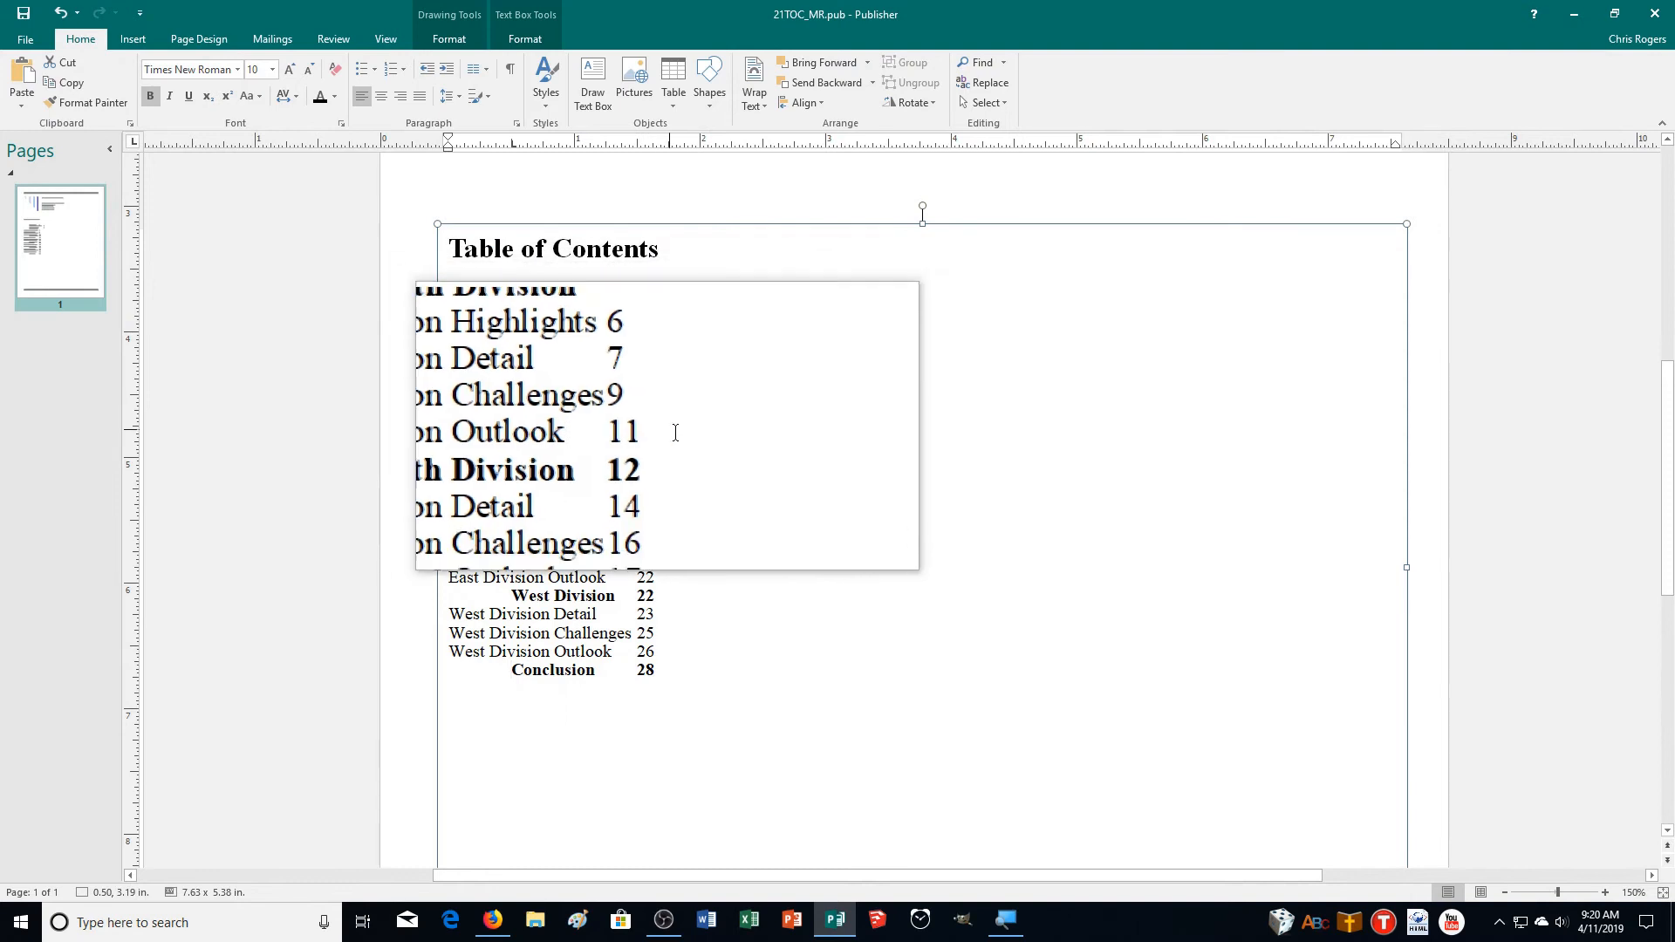
- Add a 1" left tab stop to the non-bold entries under the North, South, East and West Division headings
left_click_drag(654, 428, 474, 374)
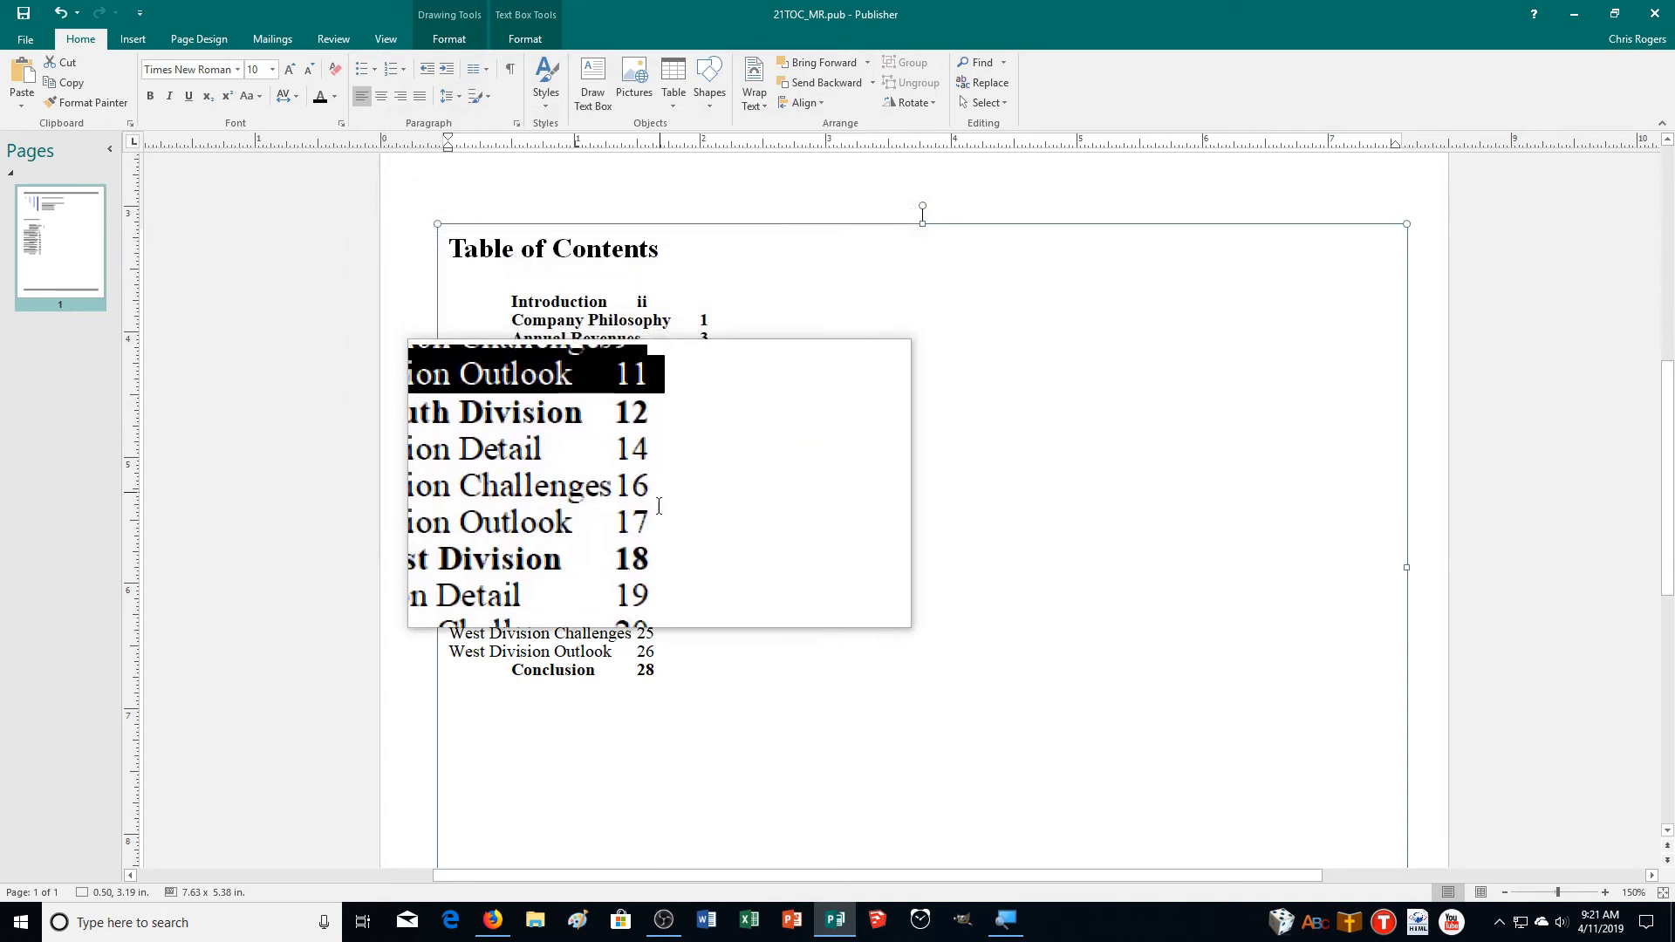
left_click_drag(650, 504, 473, 468)
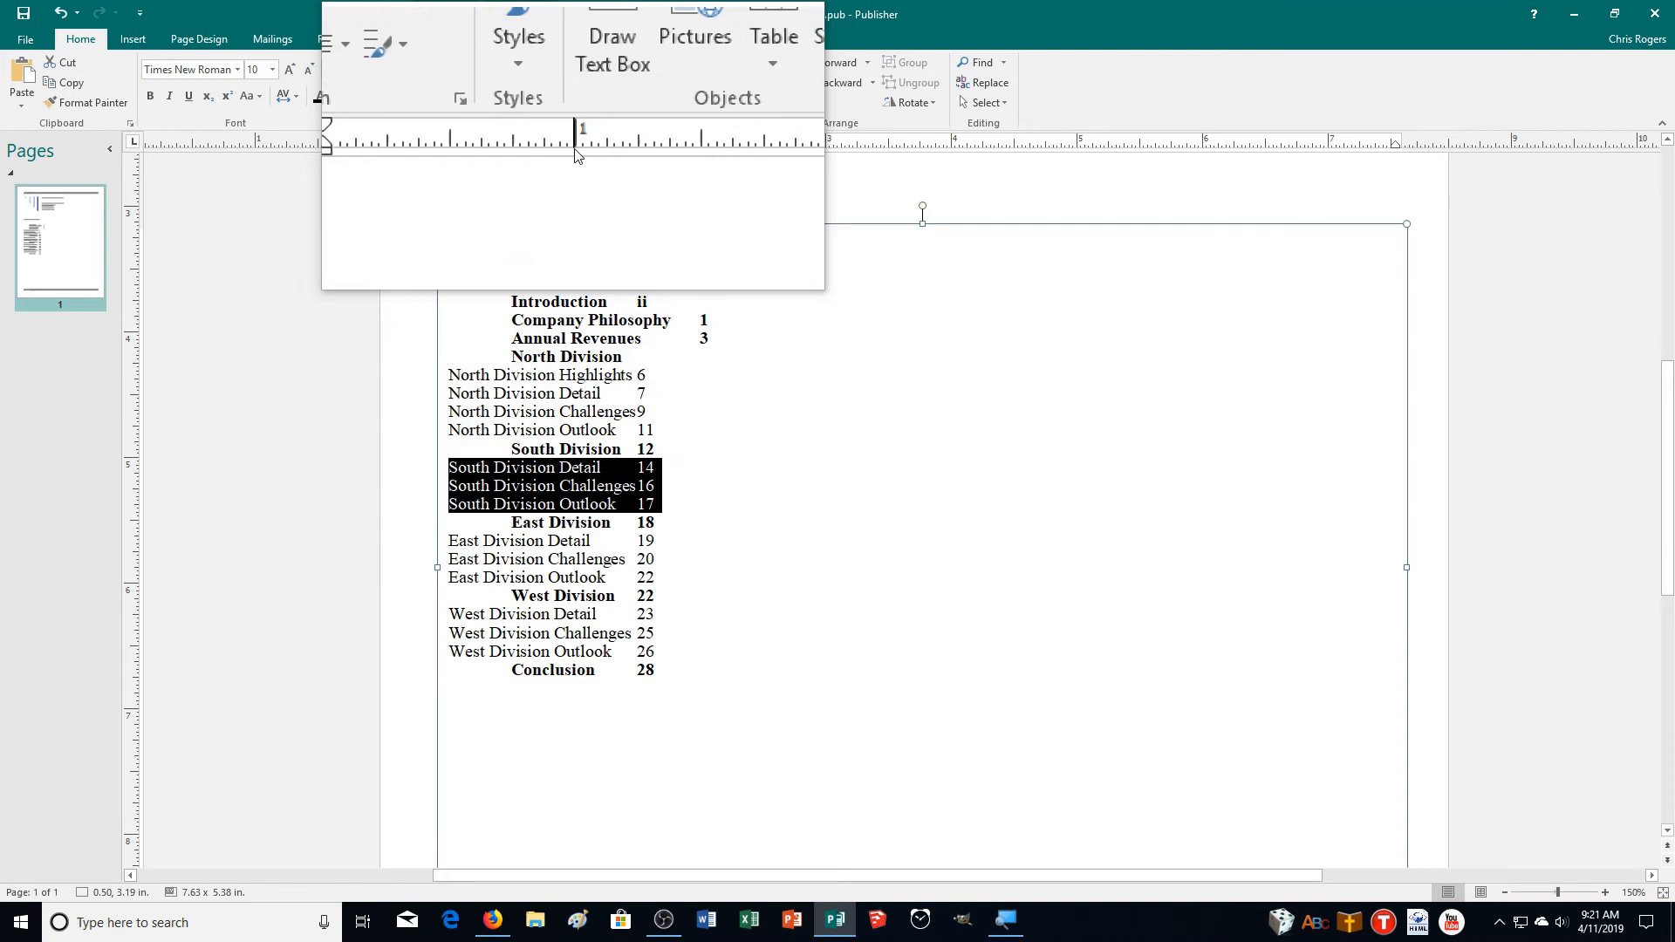
left_click_drag(656, 577, 468, 546)
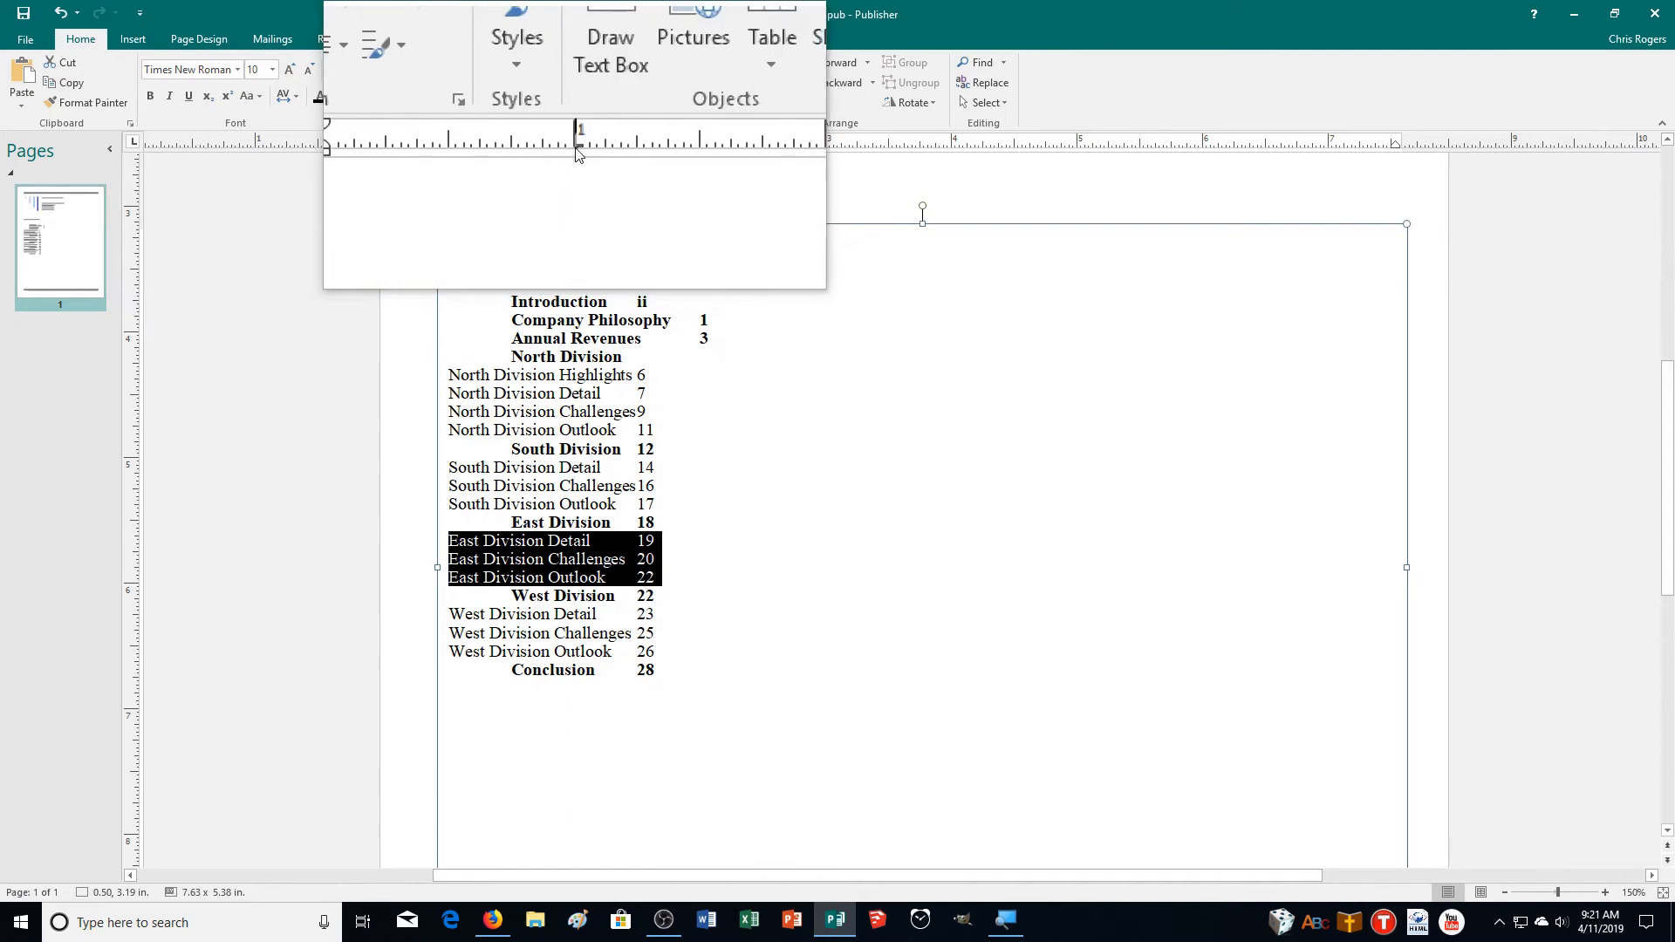
left_click_drag(662, 654, 454, 615)
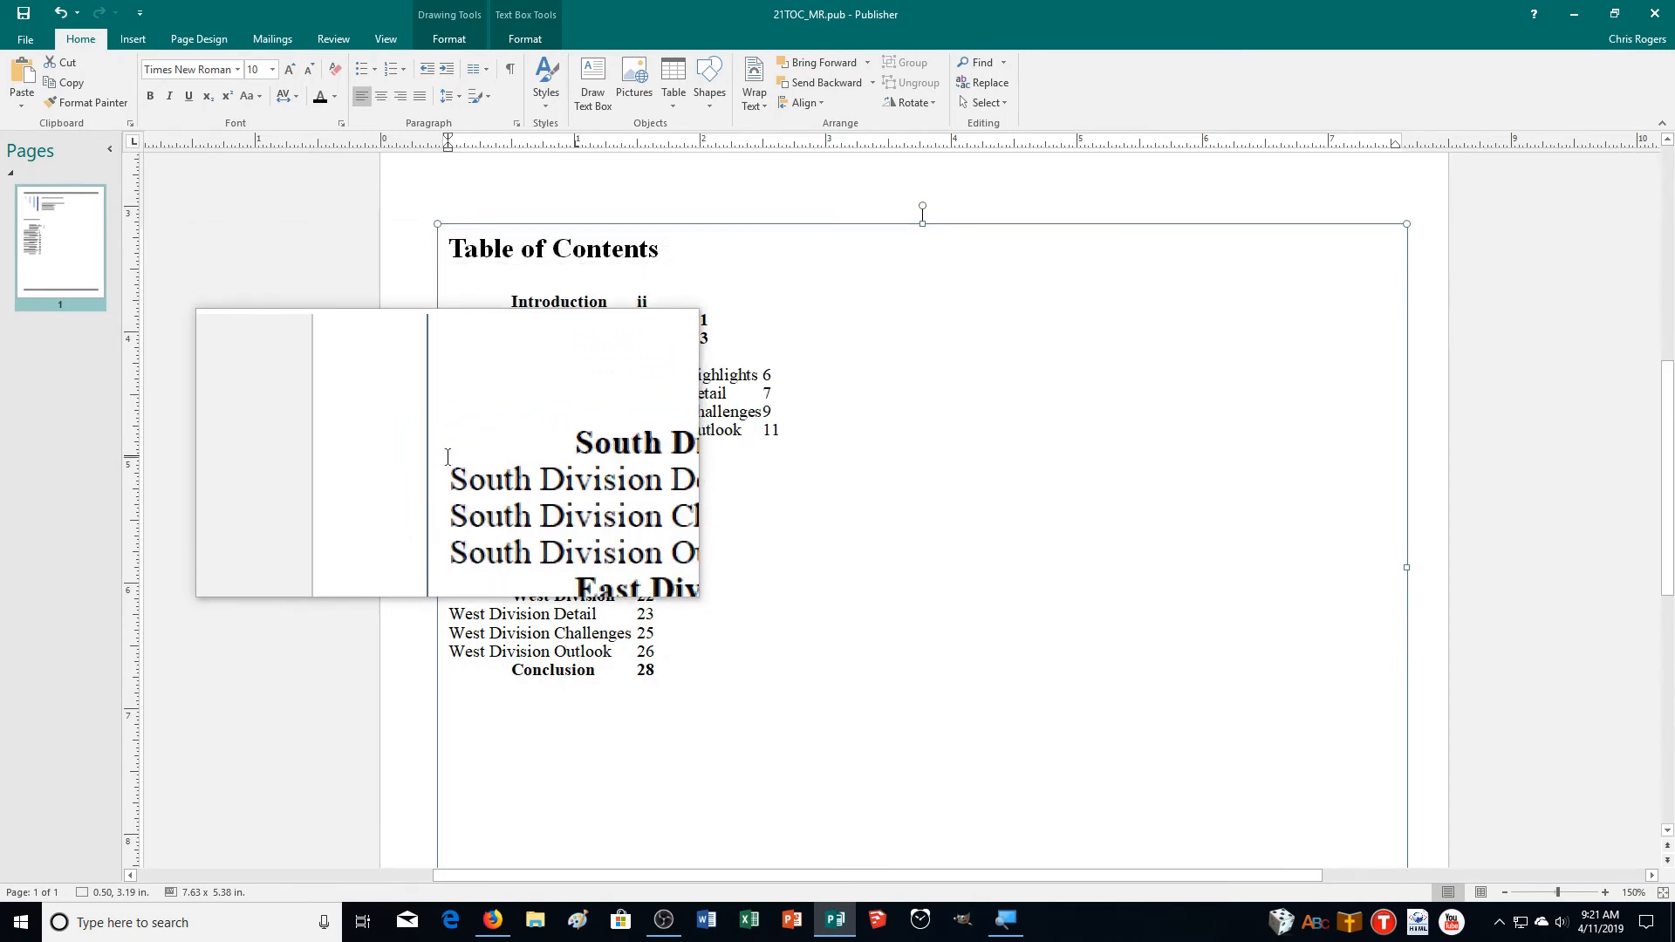
- Indent each non-bold division entry to its 1" tab stop
left_click(453, 485)
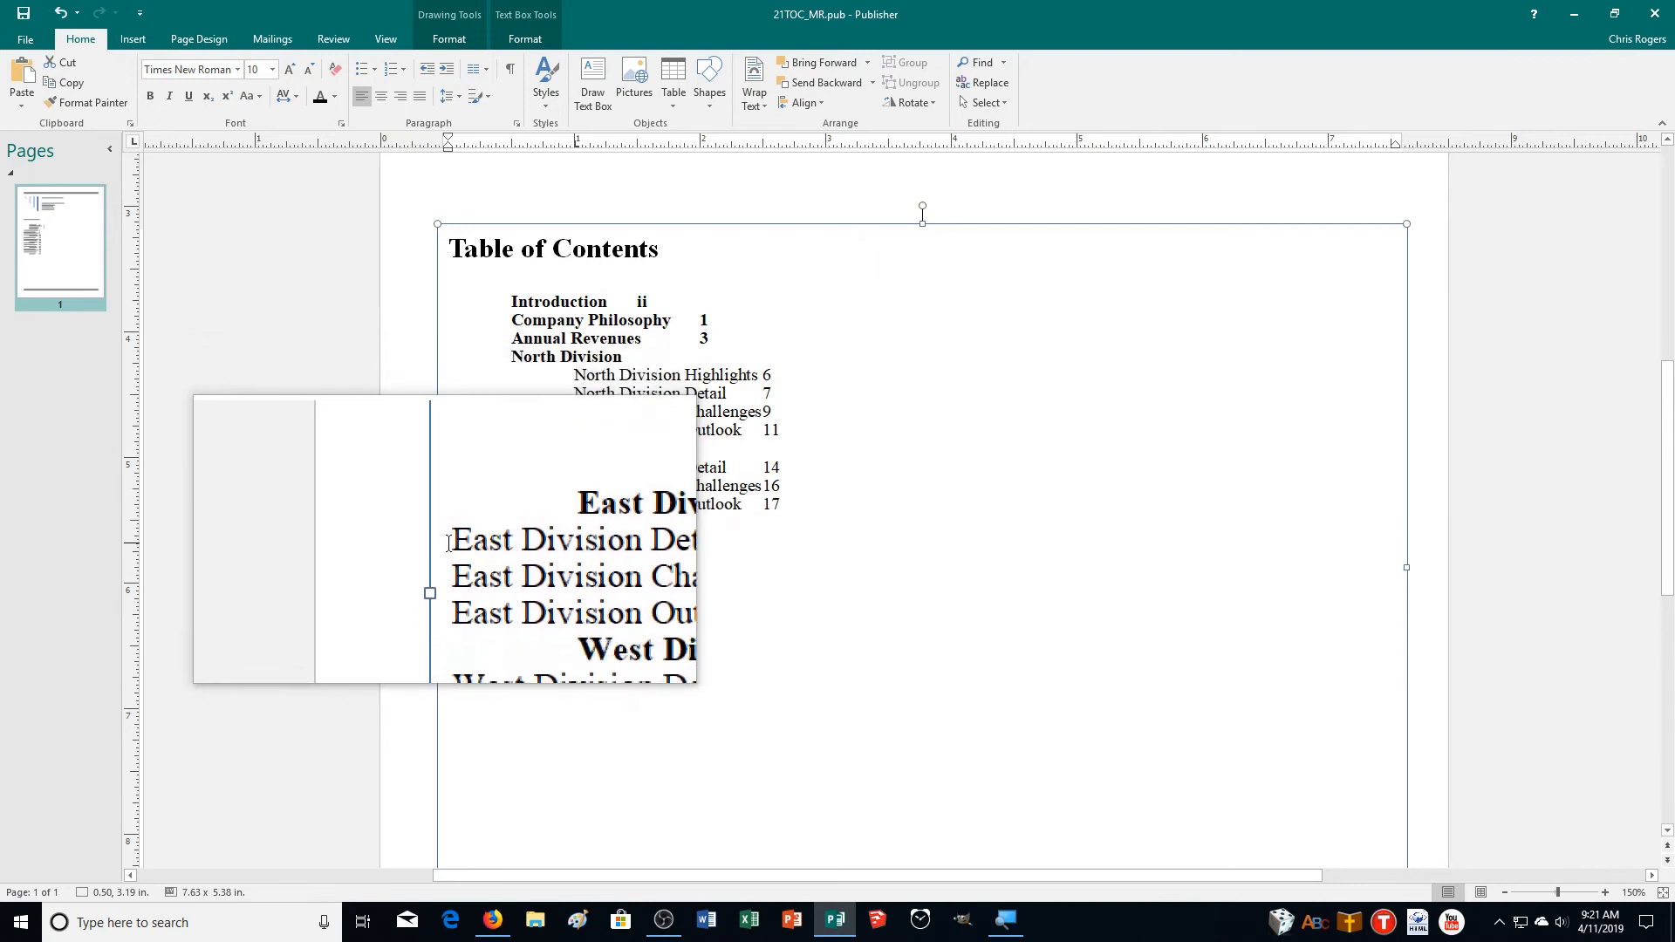
key("Tab")
key("Tab")
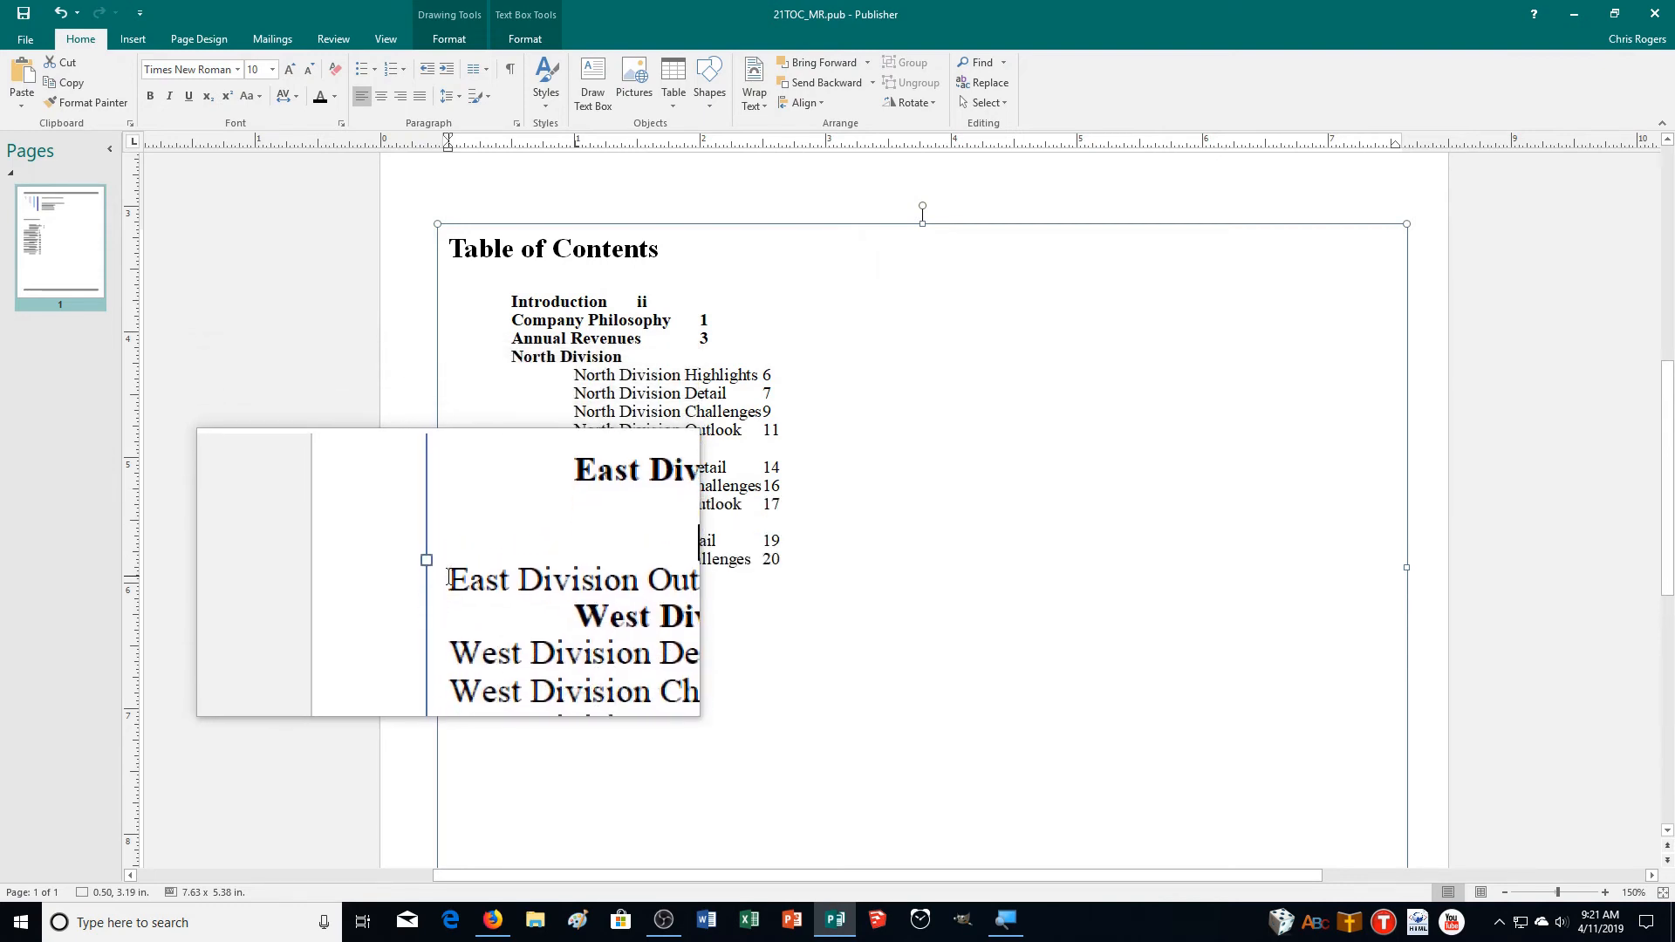
left_click(451, 576)
key("Tab")
key("Tab")
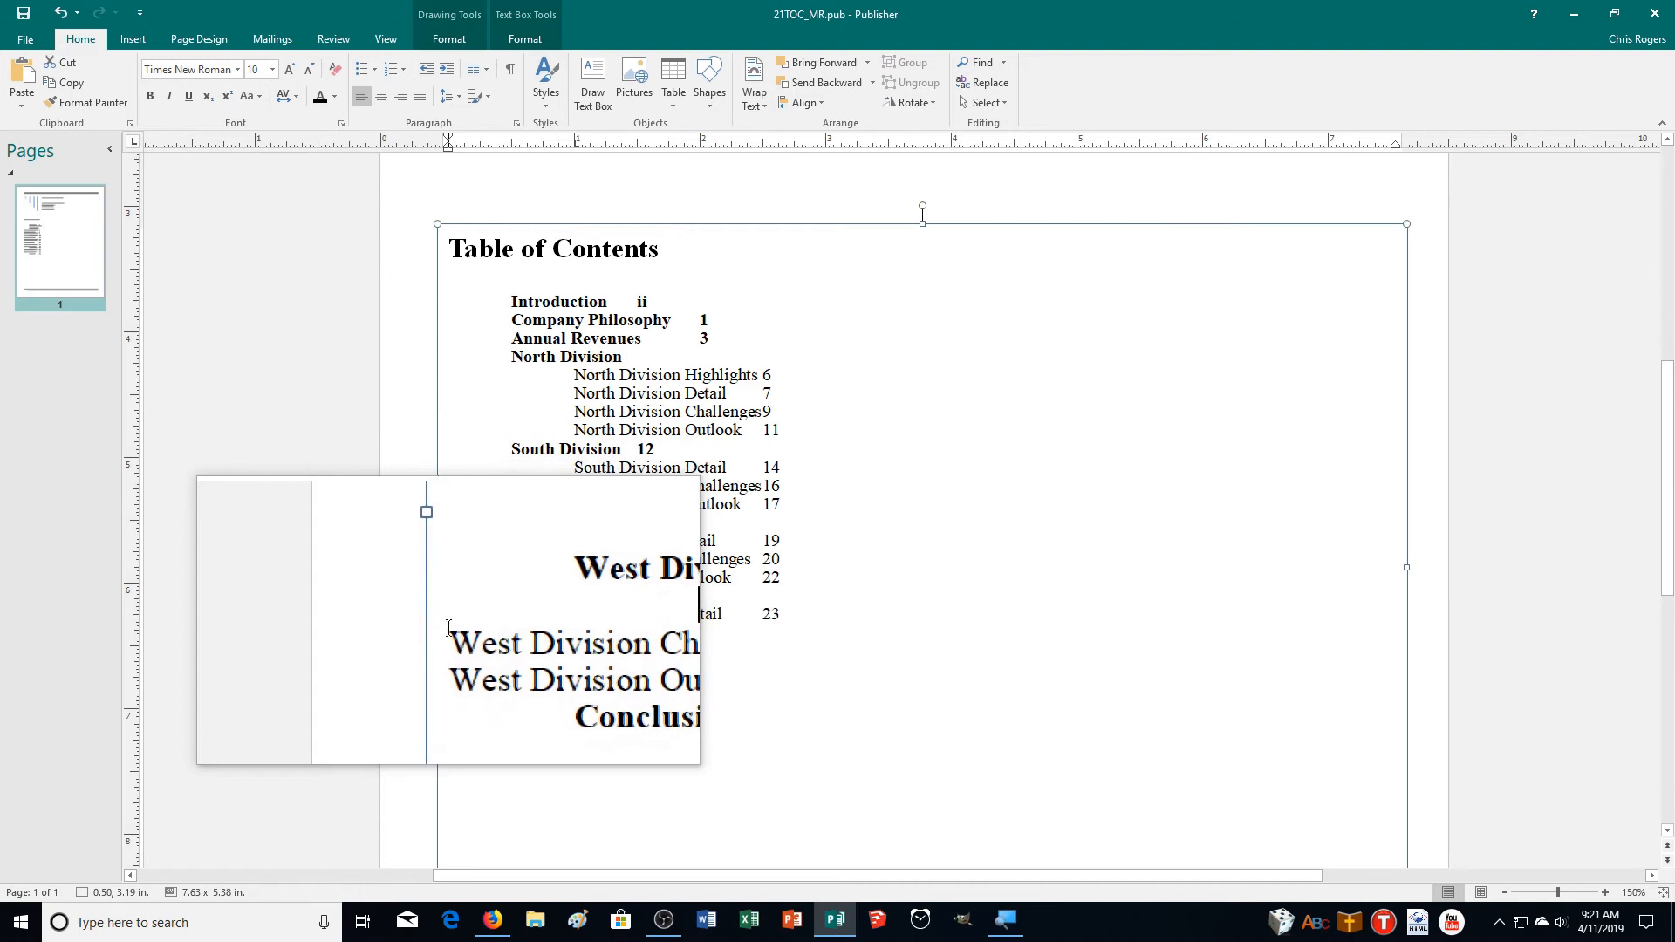
key("Tab")
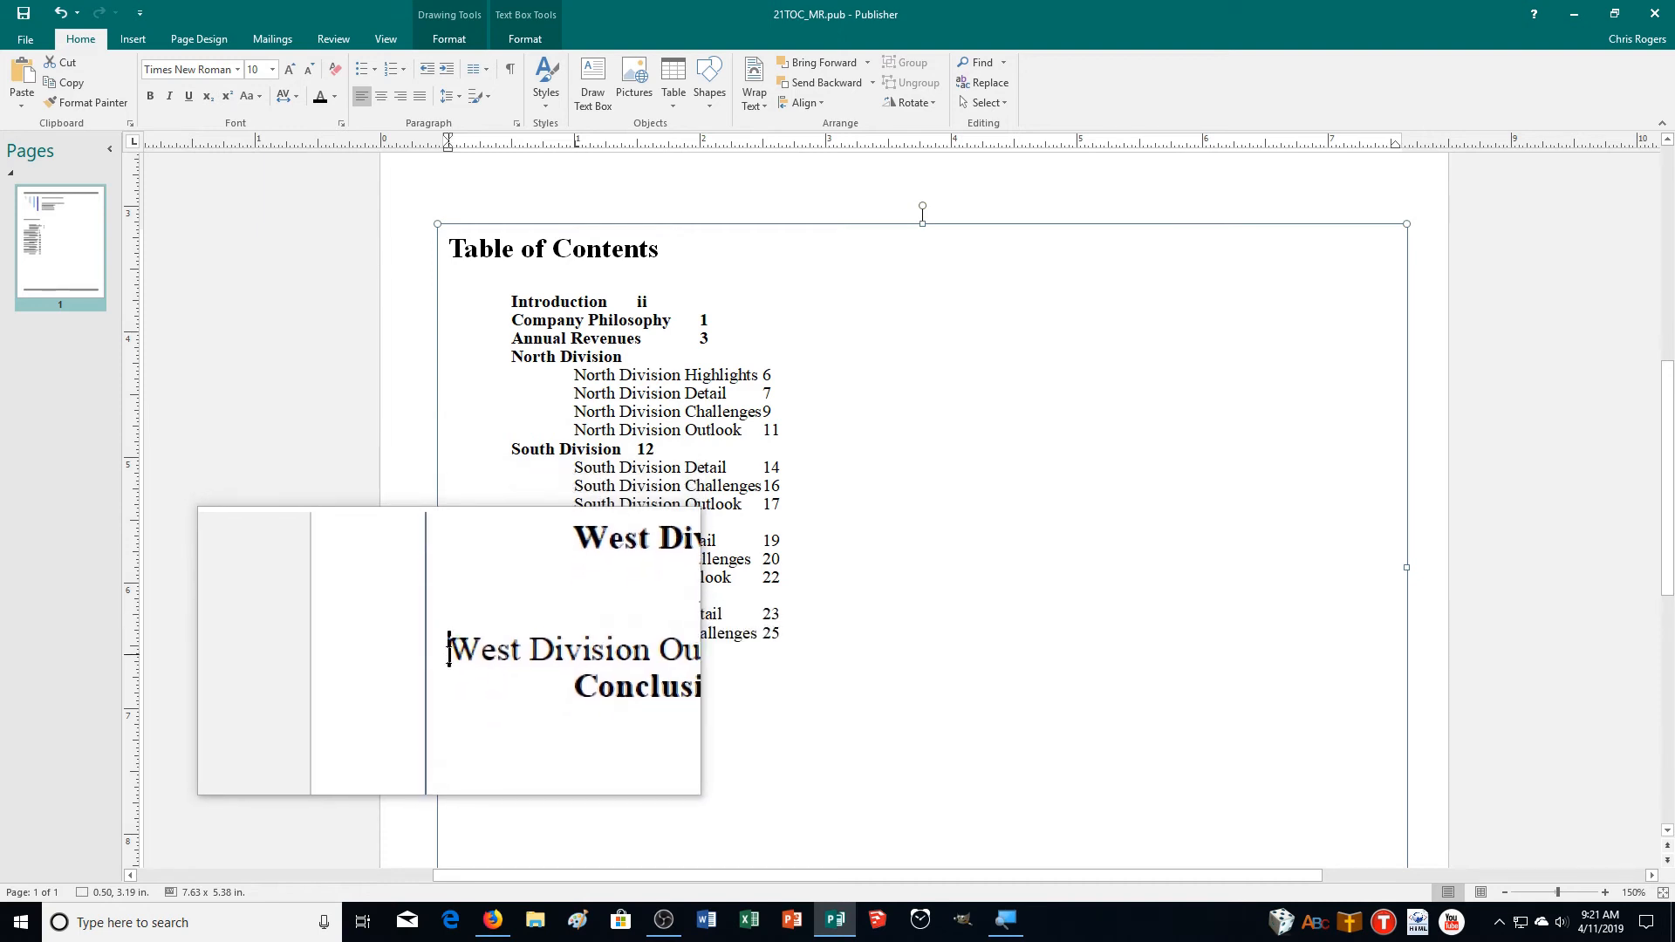
key("Tab")
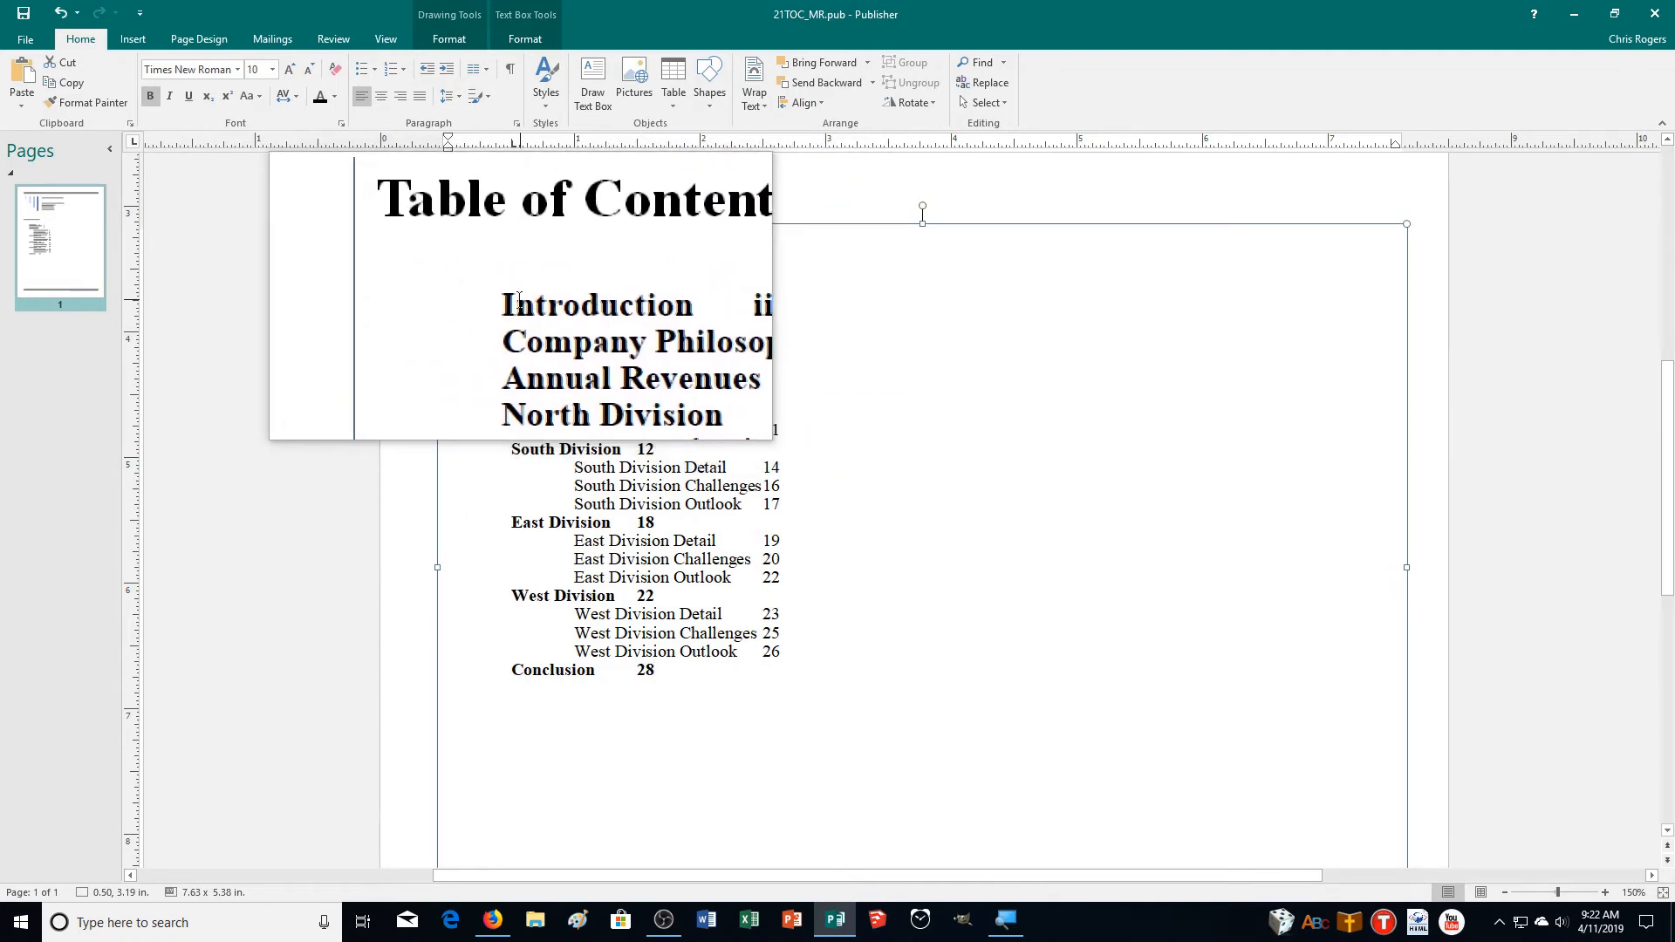
- Add a 2.25" right tab stop with a dash leader to the Introduction, Company Philosophy and Annual Revenues entries
left_click_drag(507, 299, 709, 340)
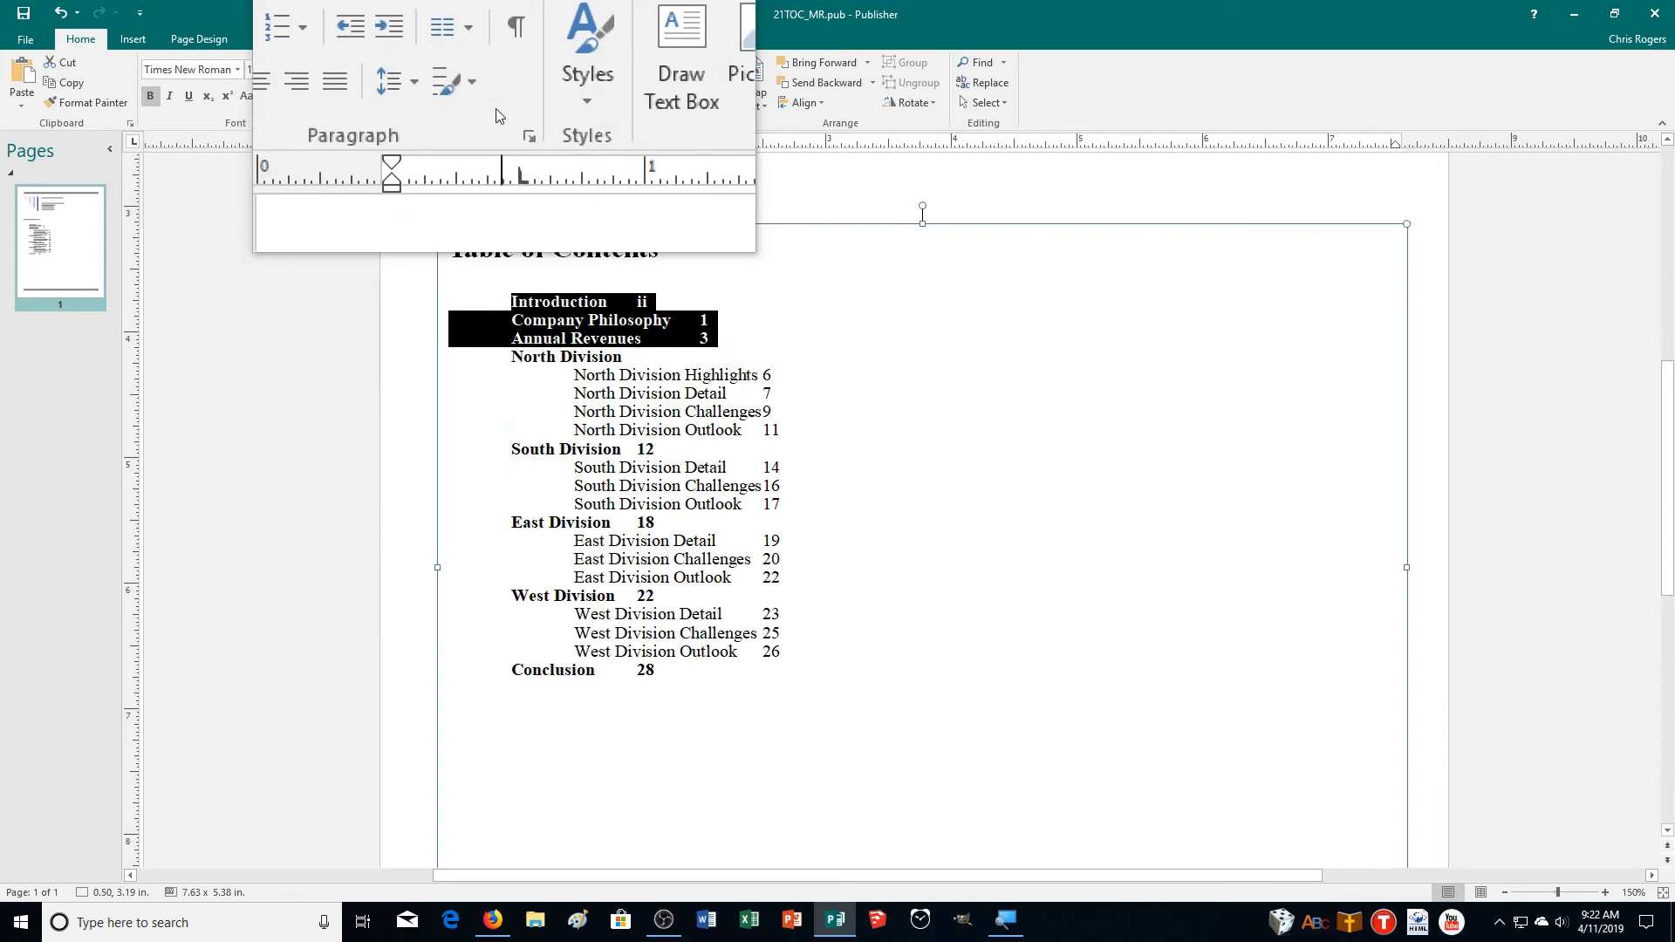
left_click(517, 127)
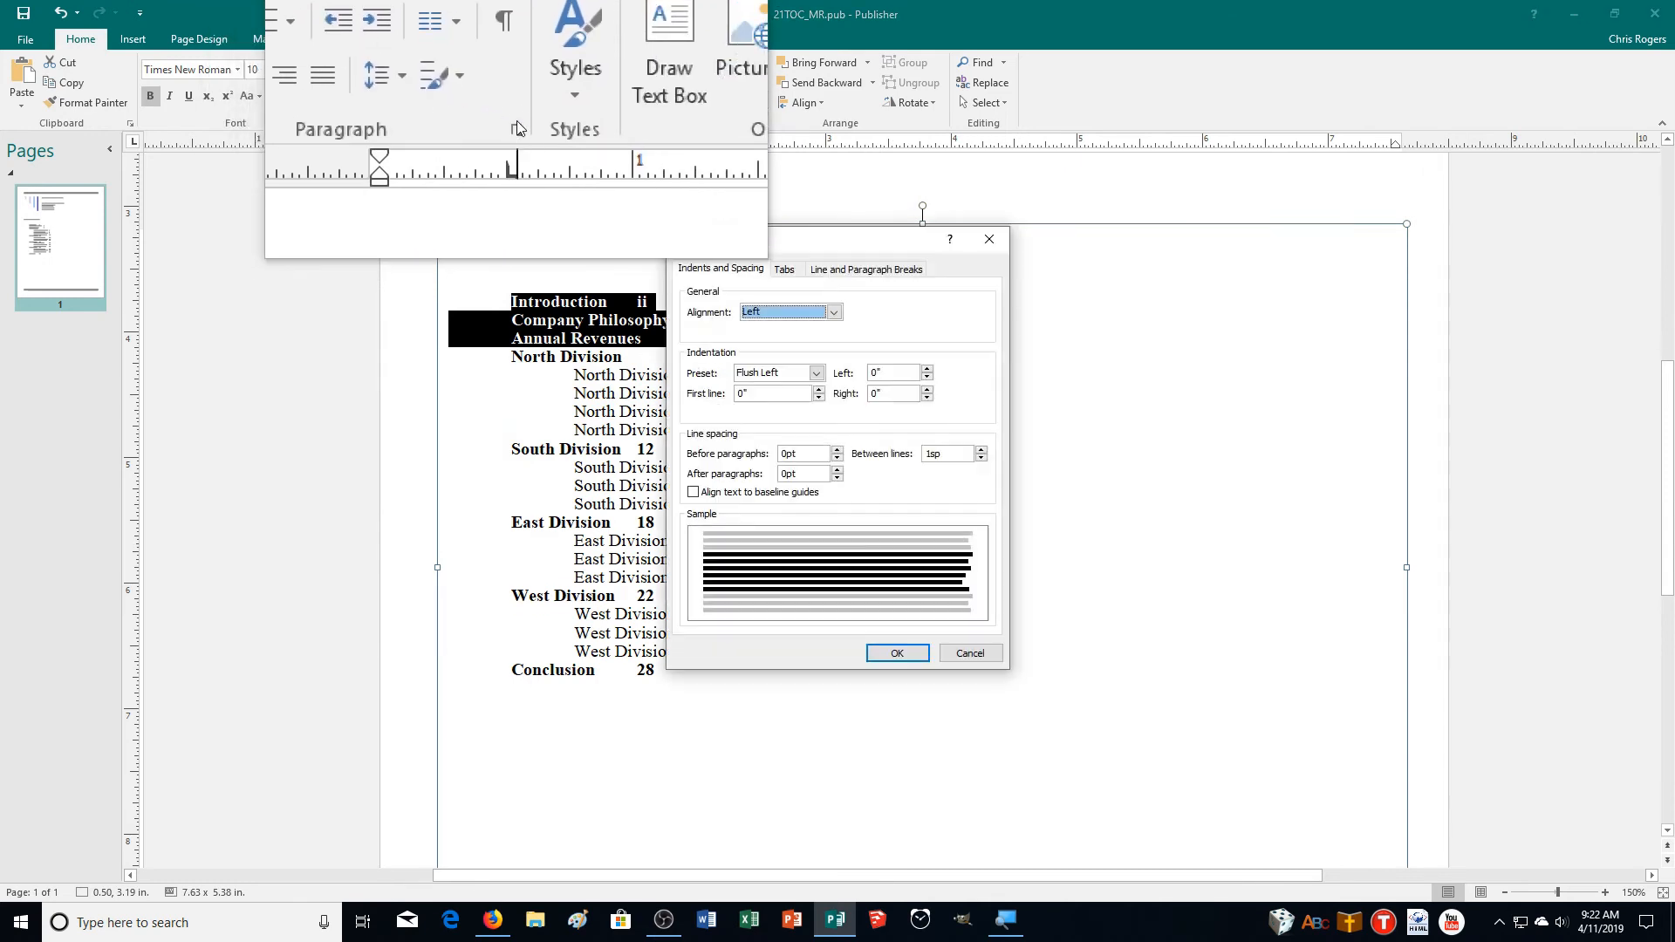
left_click(792, 271)
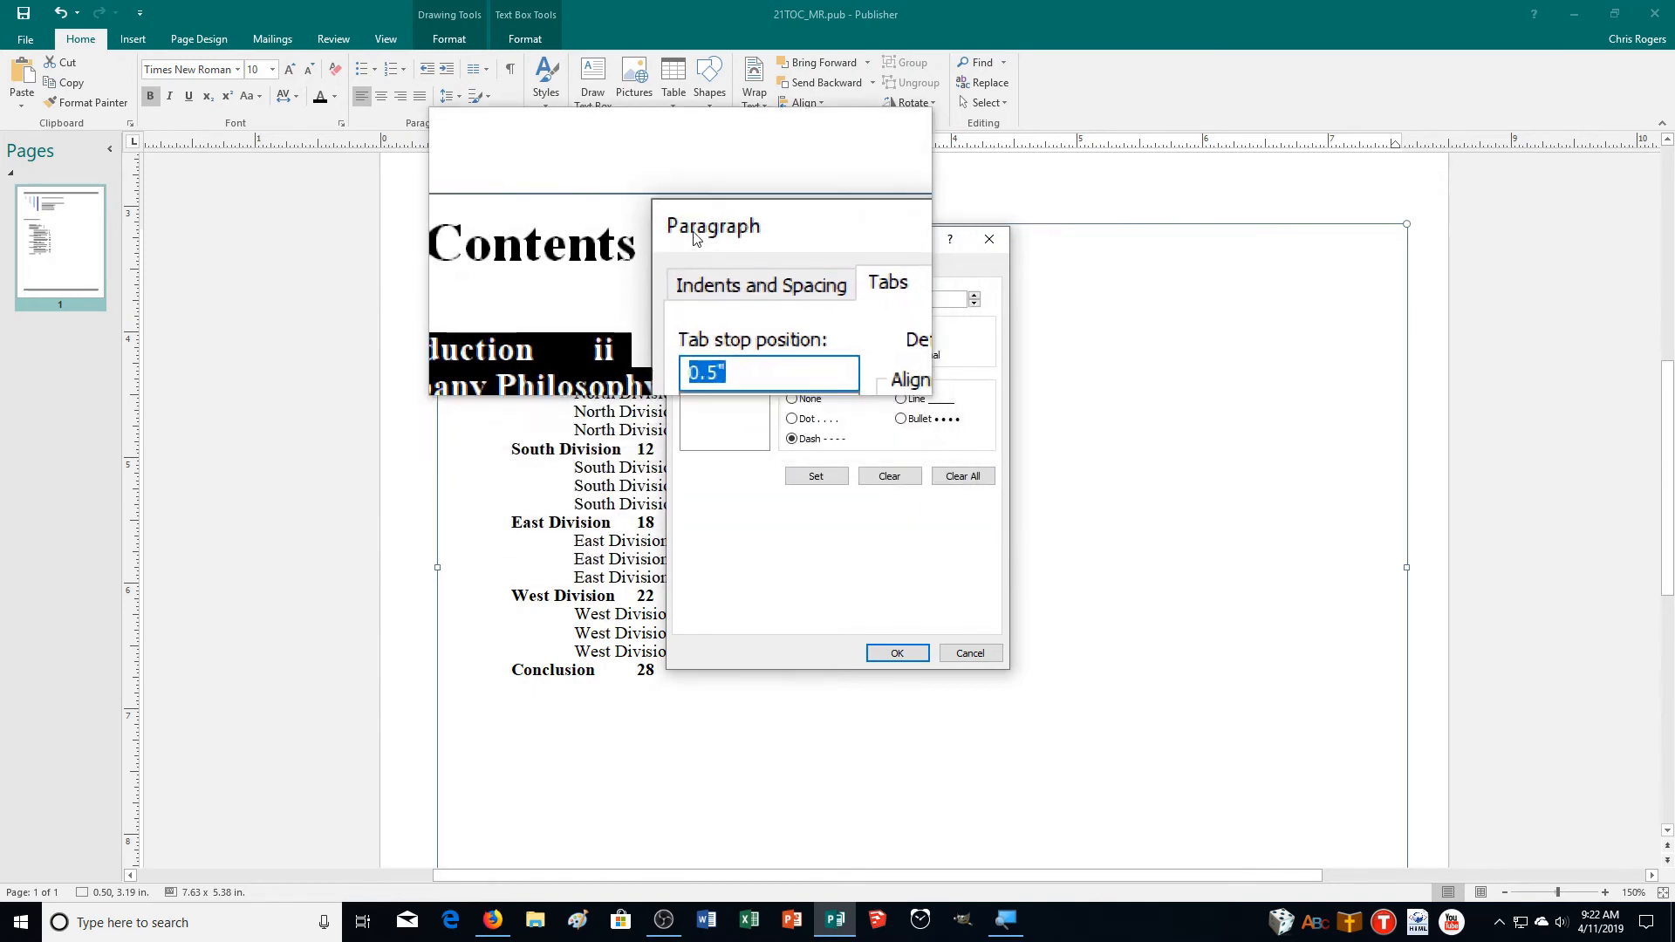
left_click_drag(698, 238, 1044, 284)
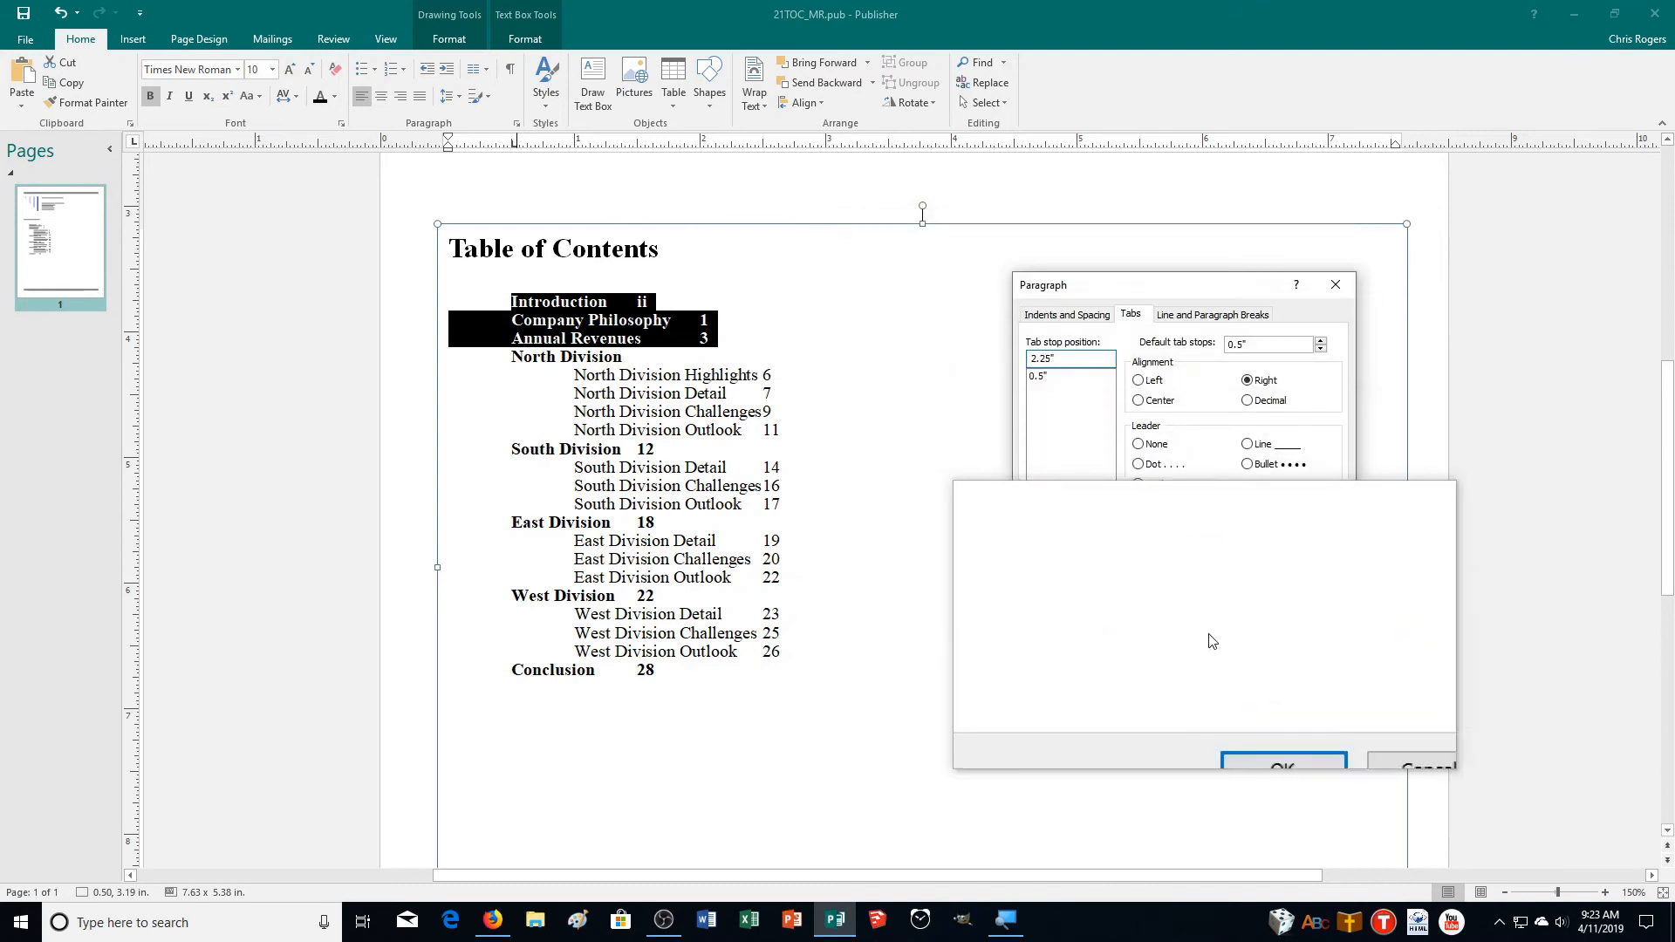
left_click(1243, 698)
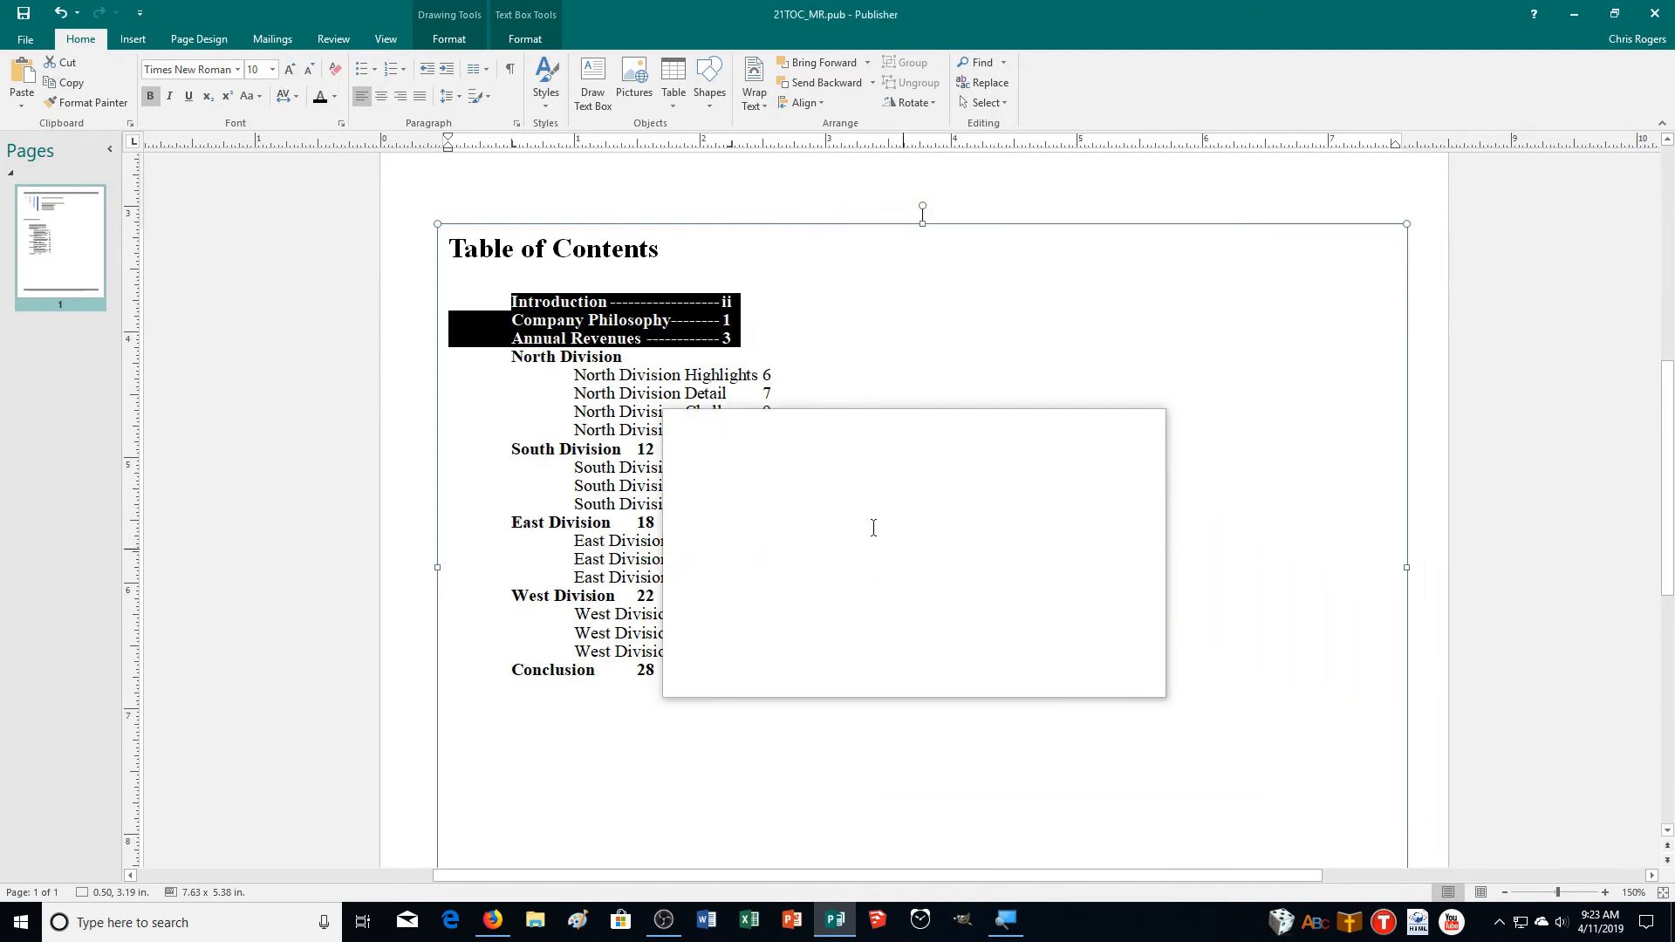
- Add a 2.25" right tab stop with a dash leader to the South Division heading entry
left_click(687, 460)
left_click_drag(686, 444, 541, 450)
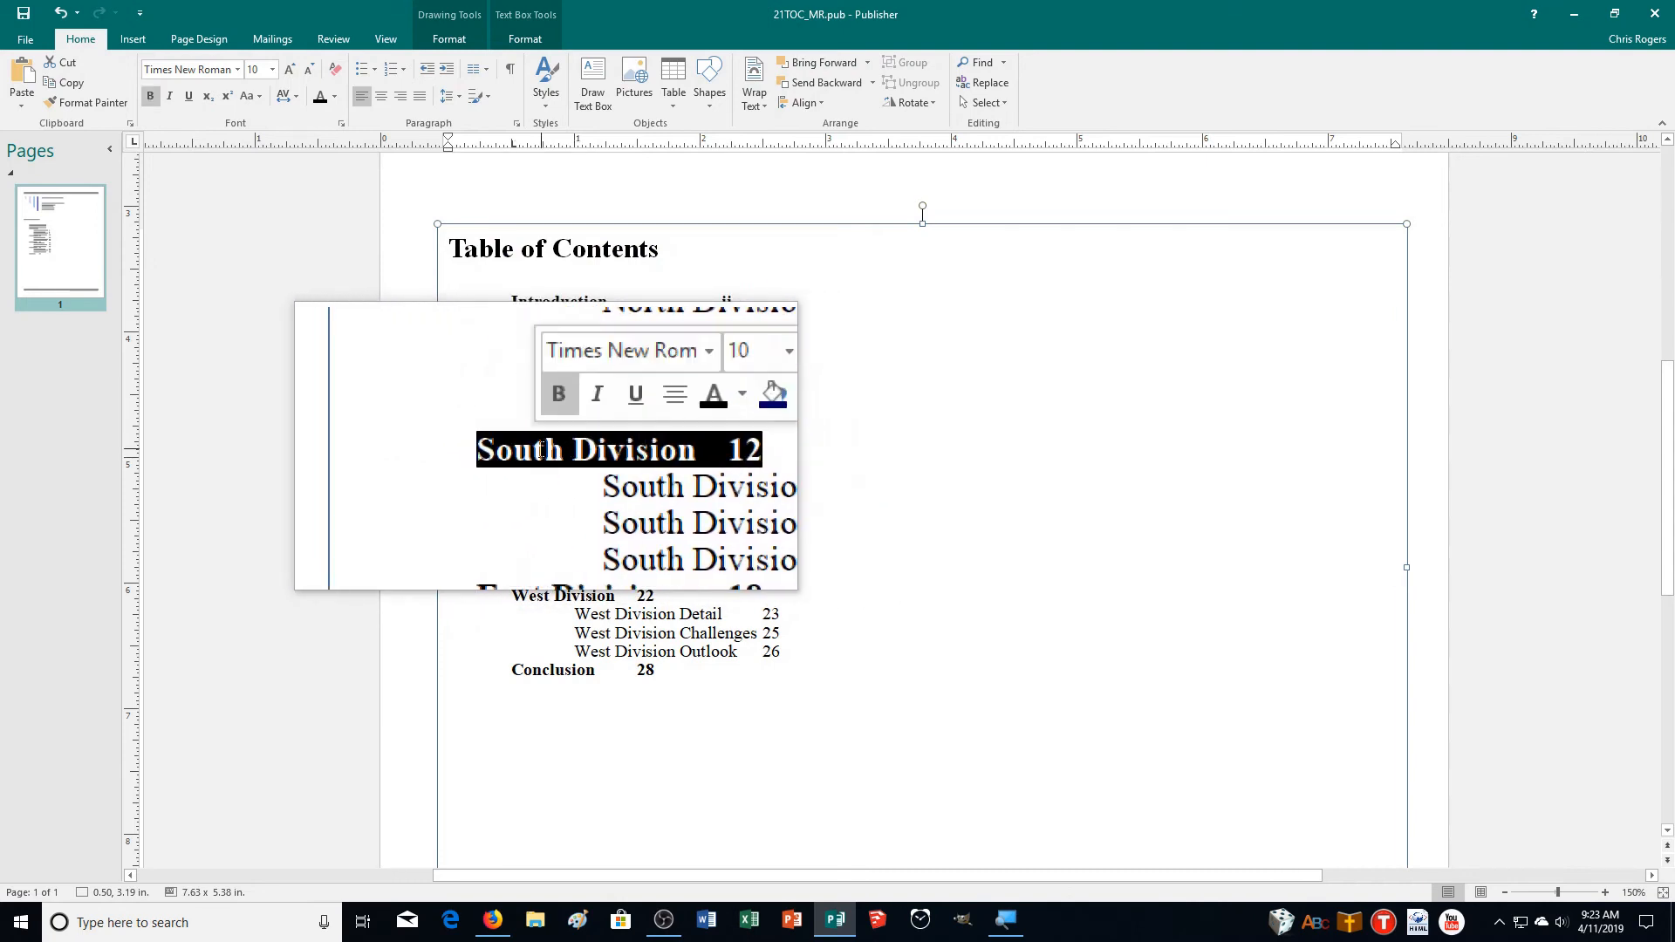
left_click(516, 123)
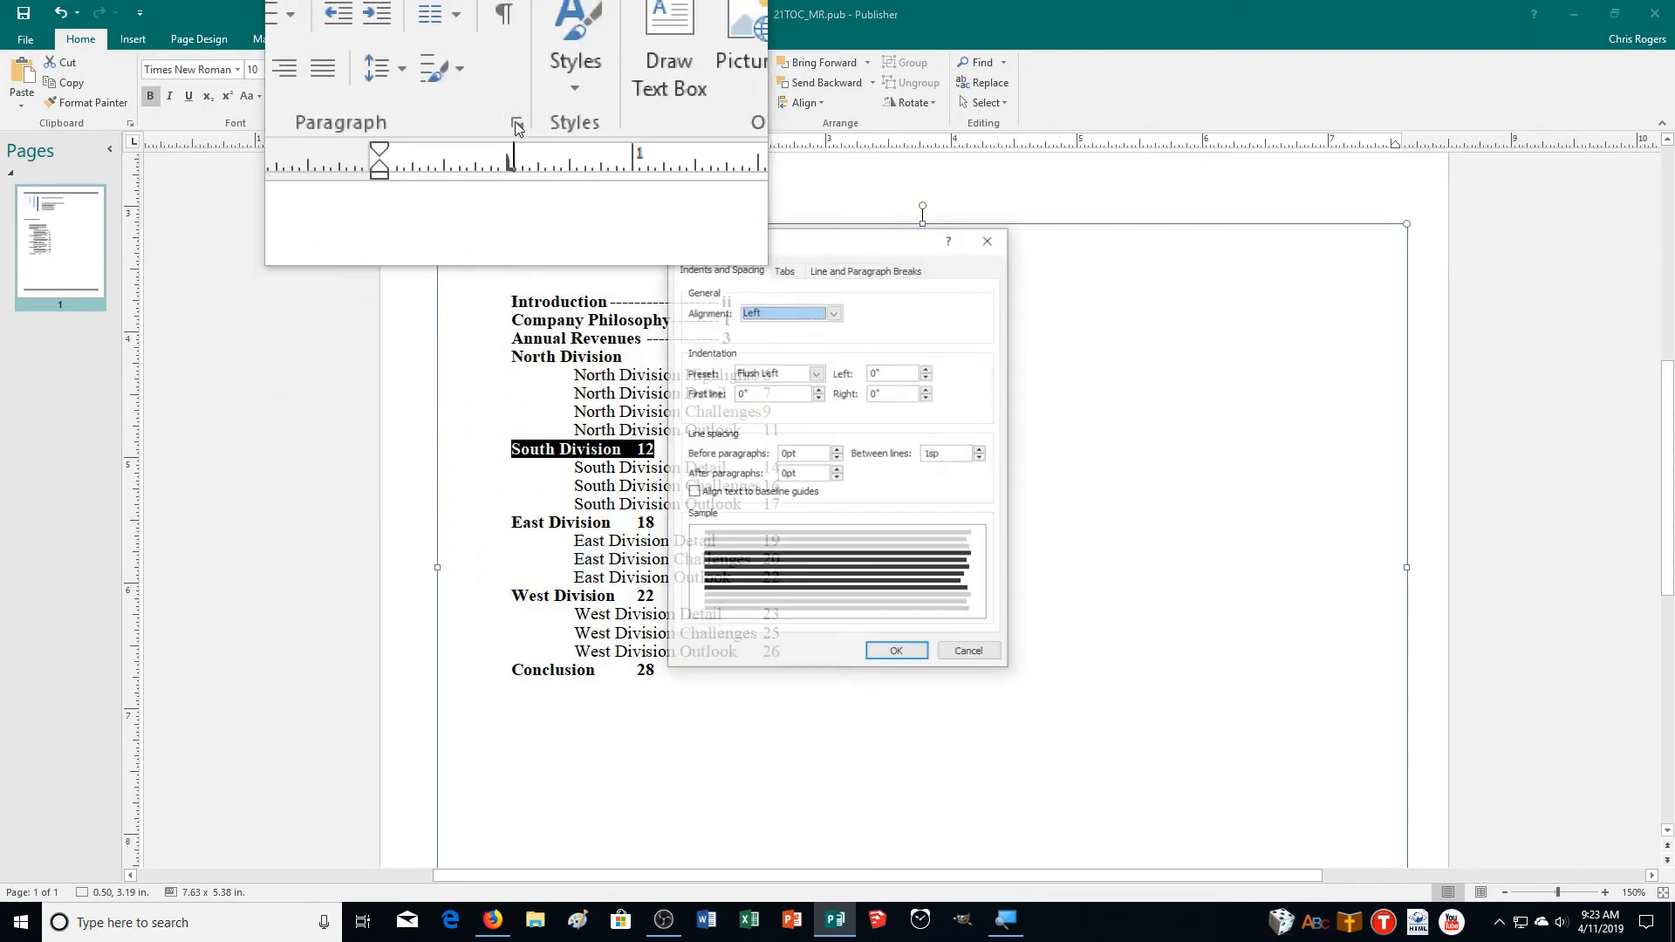
left_click(783, 271)
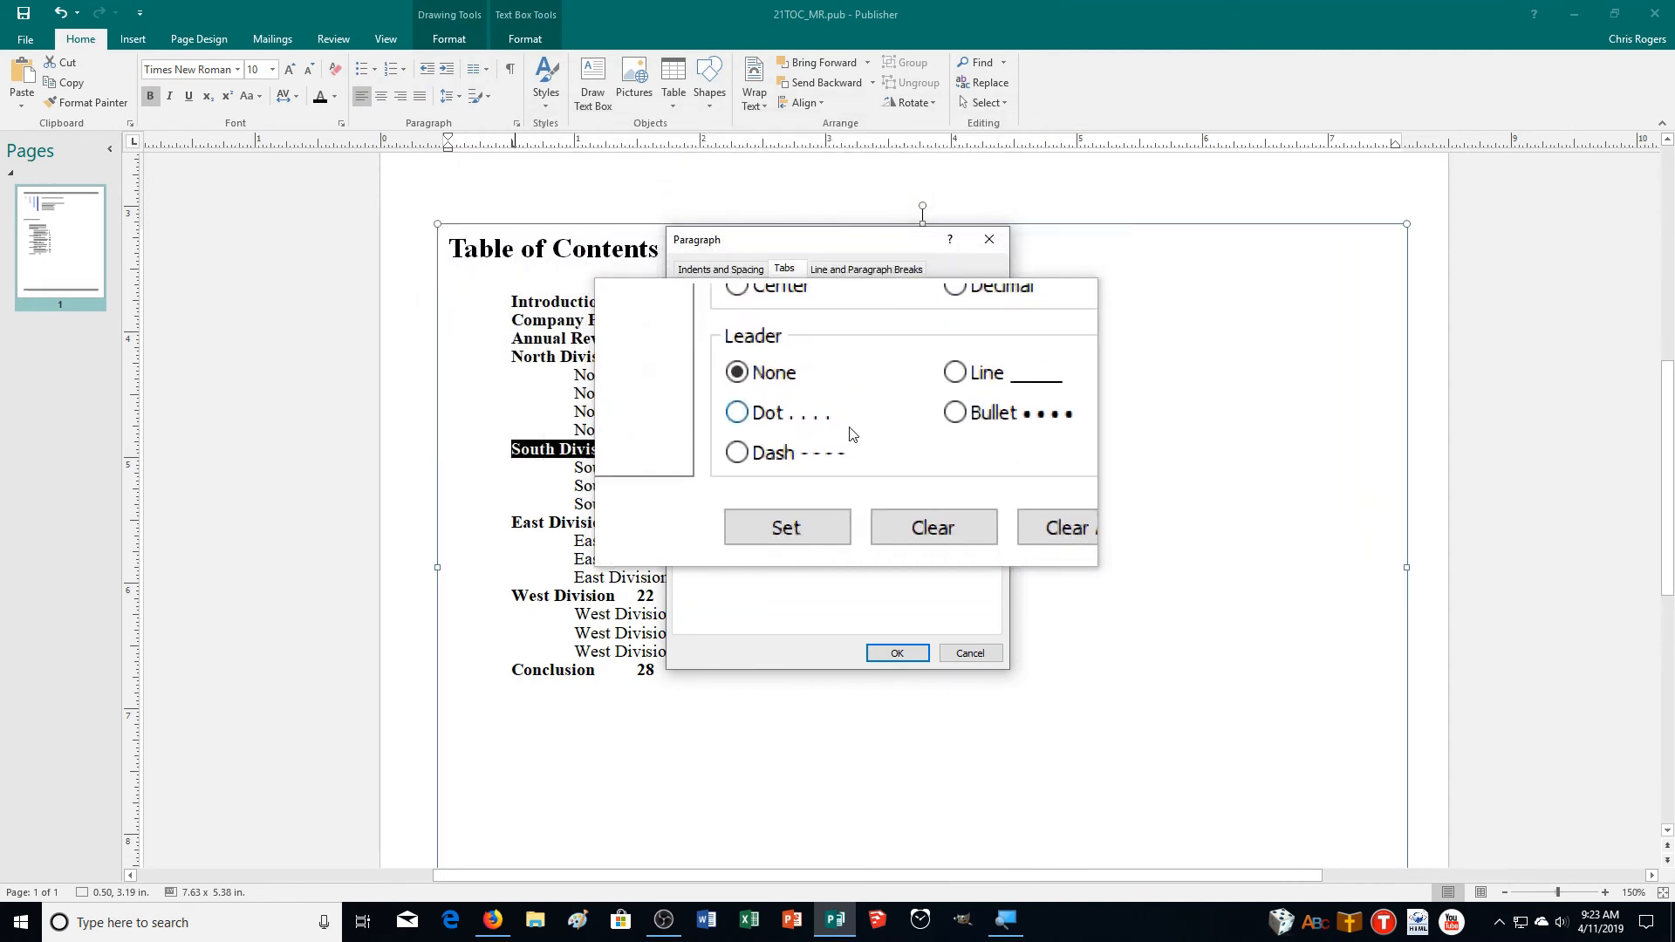
left_click(825, 440)
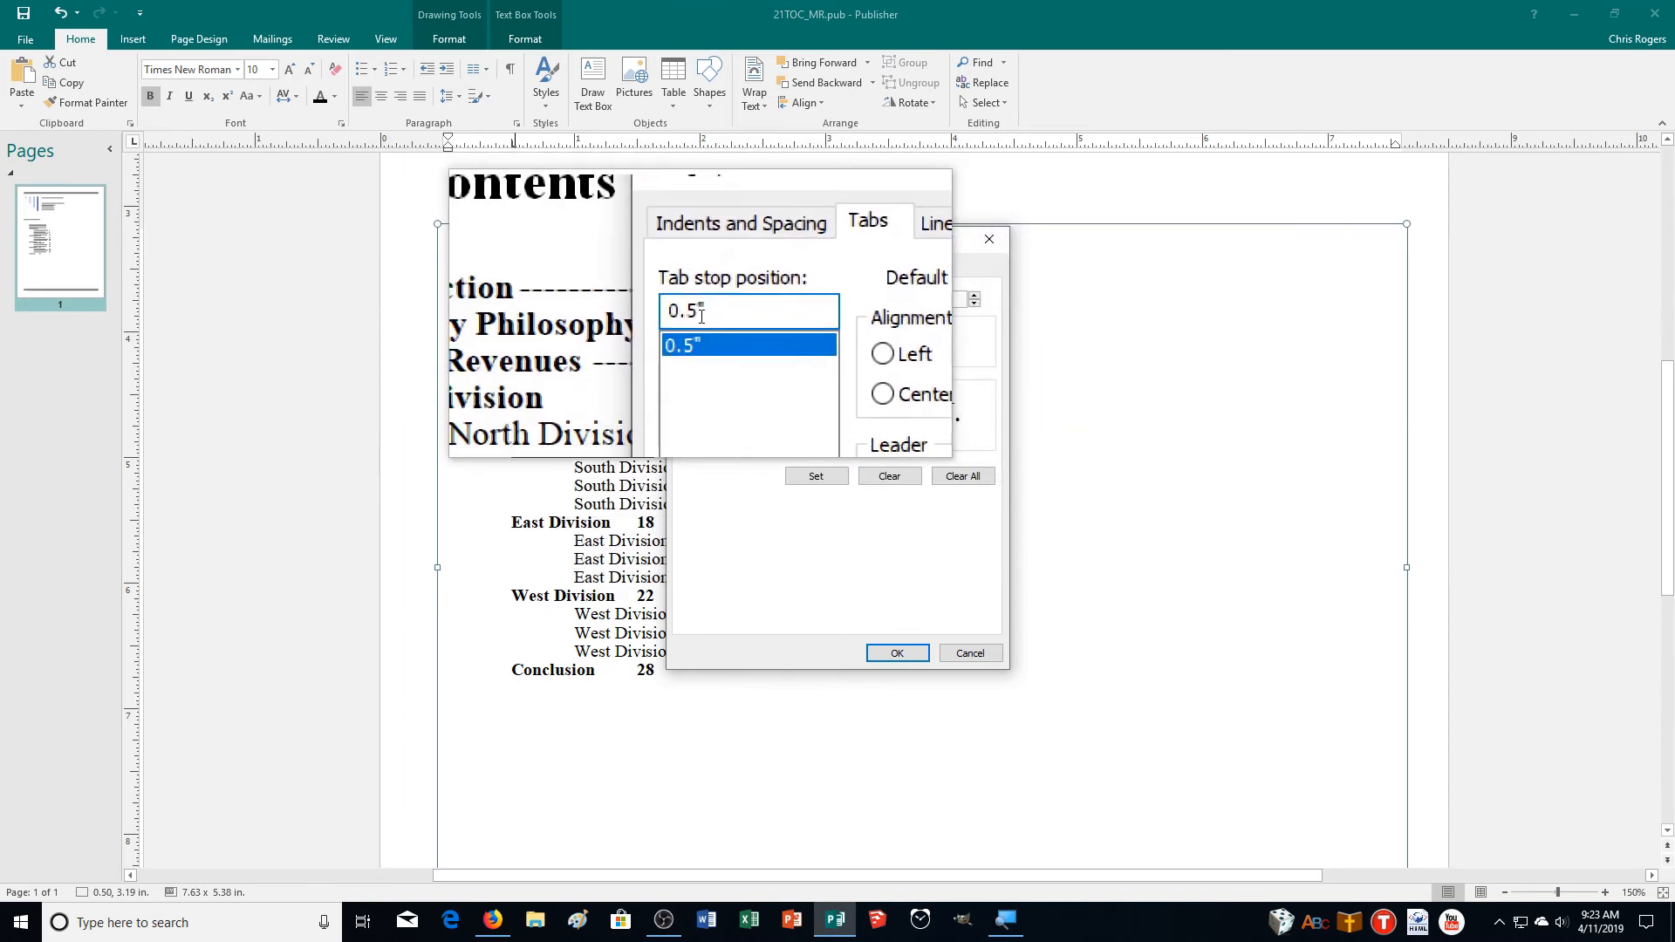
left_click_drag(698, 316, 679, 322)
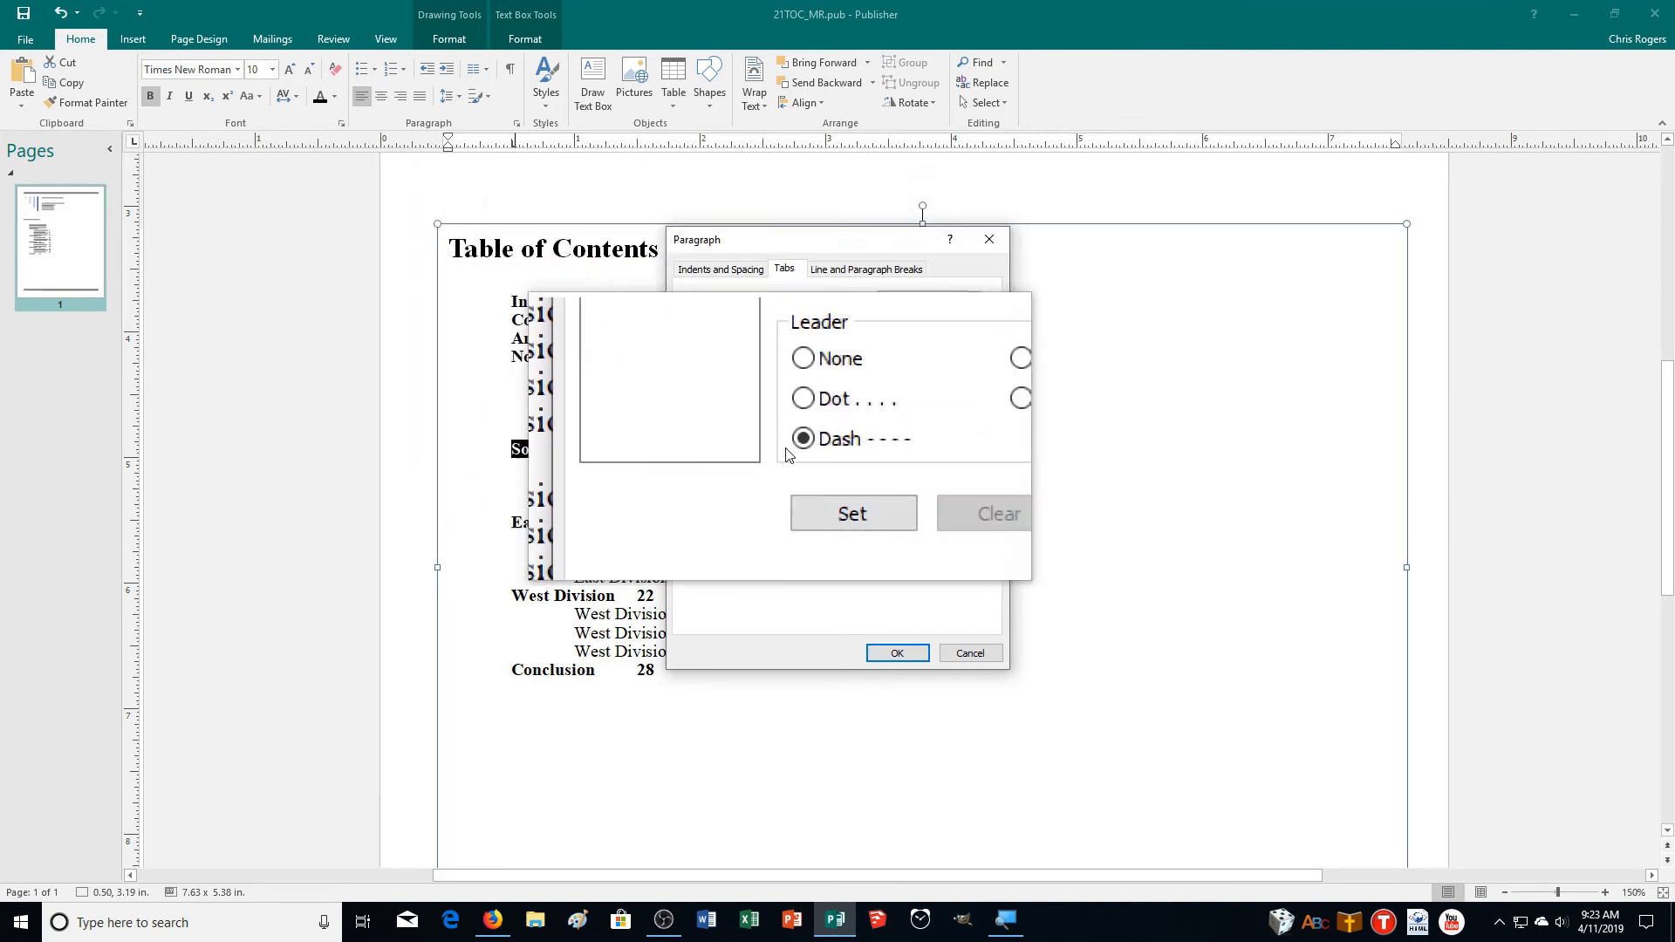
left_click(898, 653)
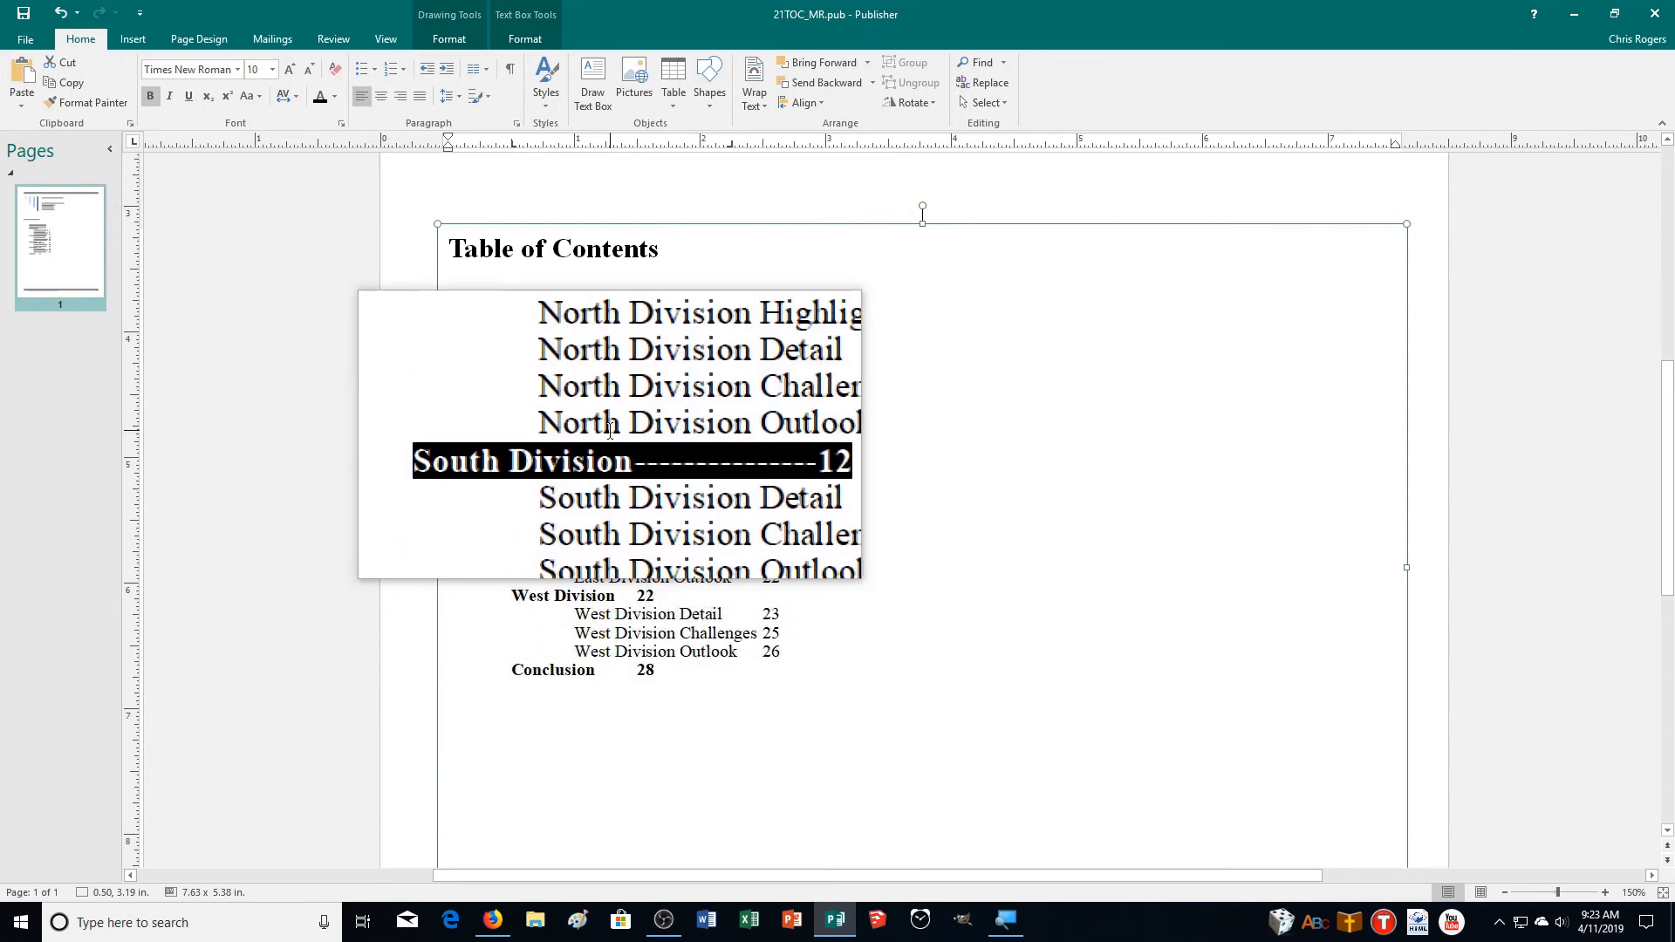
- Add a 2.25" right tab stop with a dash leader to the East Division heading entry
left_click_drag(689, 523, 539, 523)
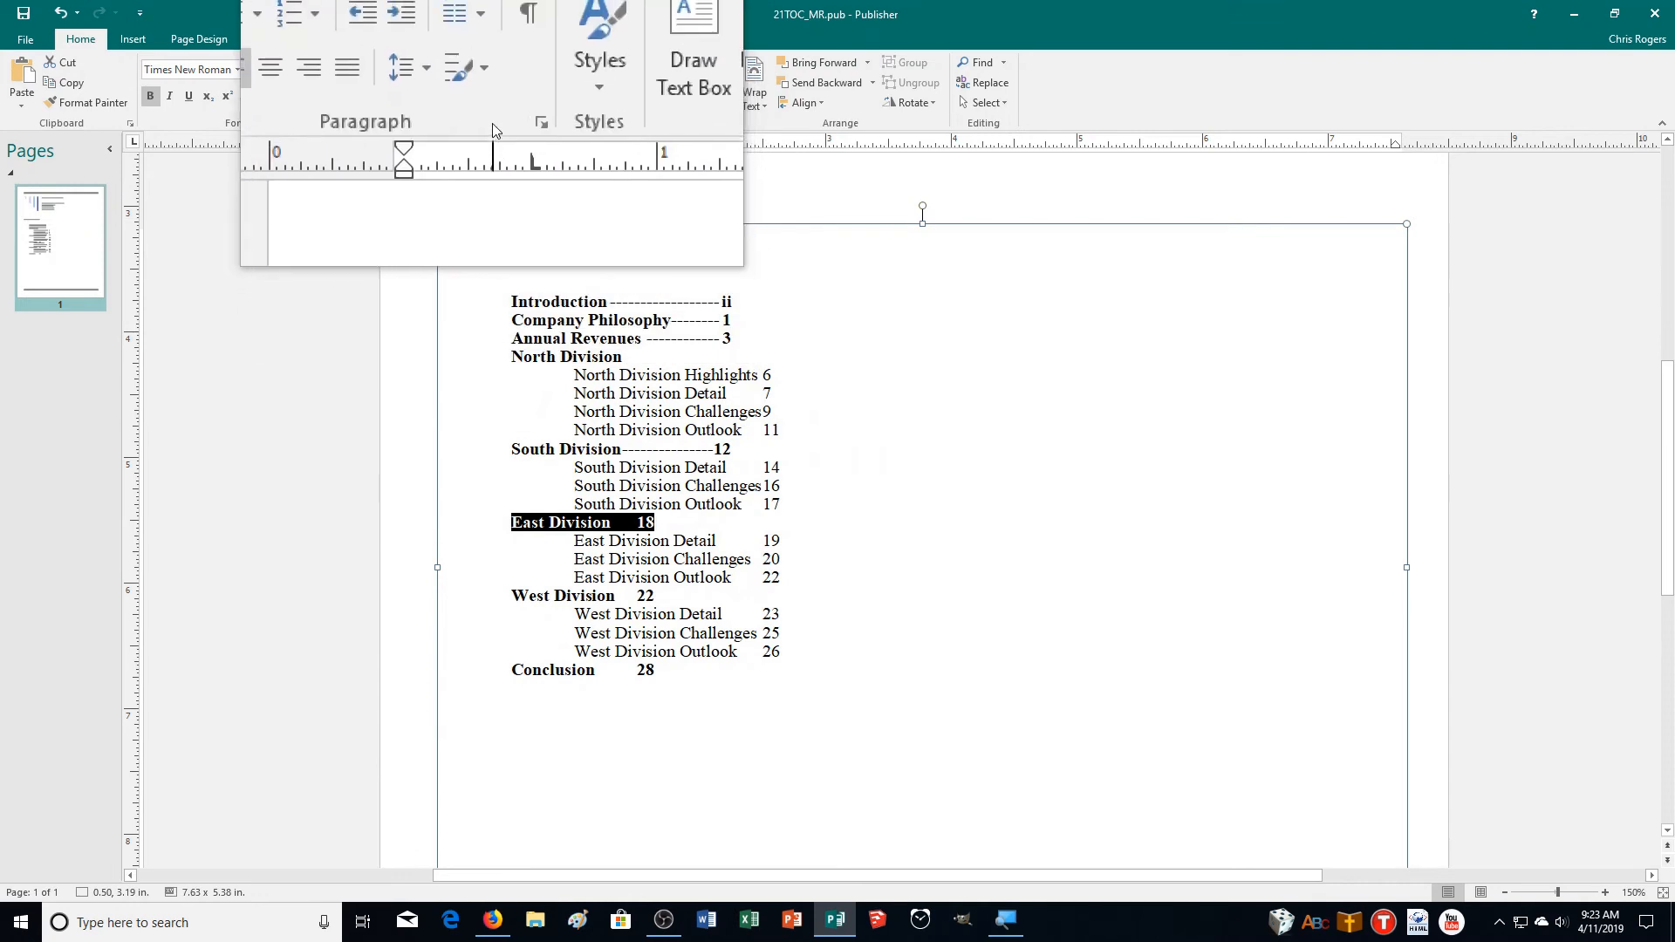
left_click(517, 123)
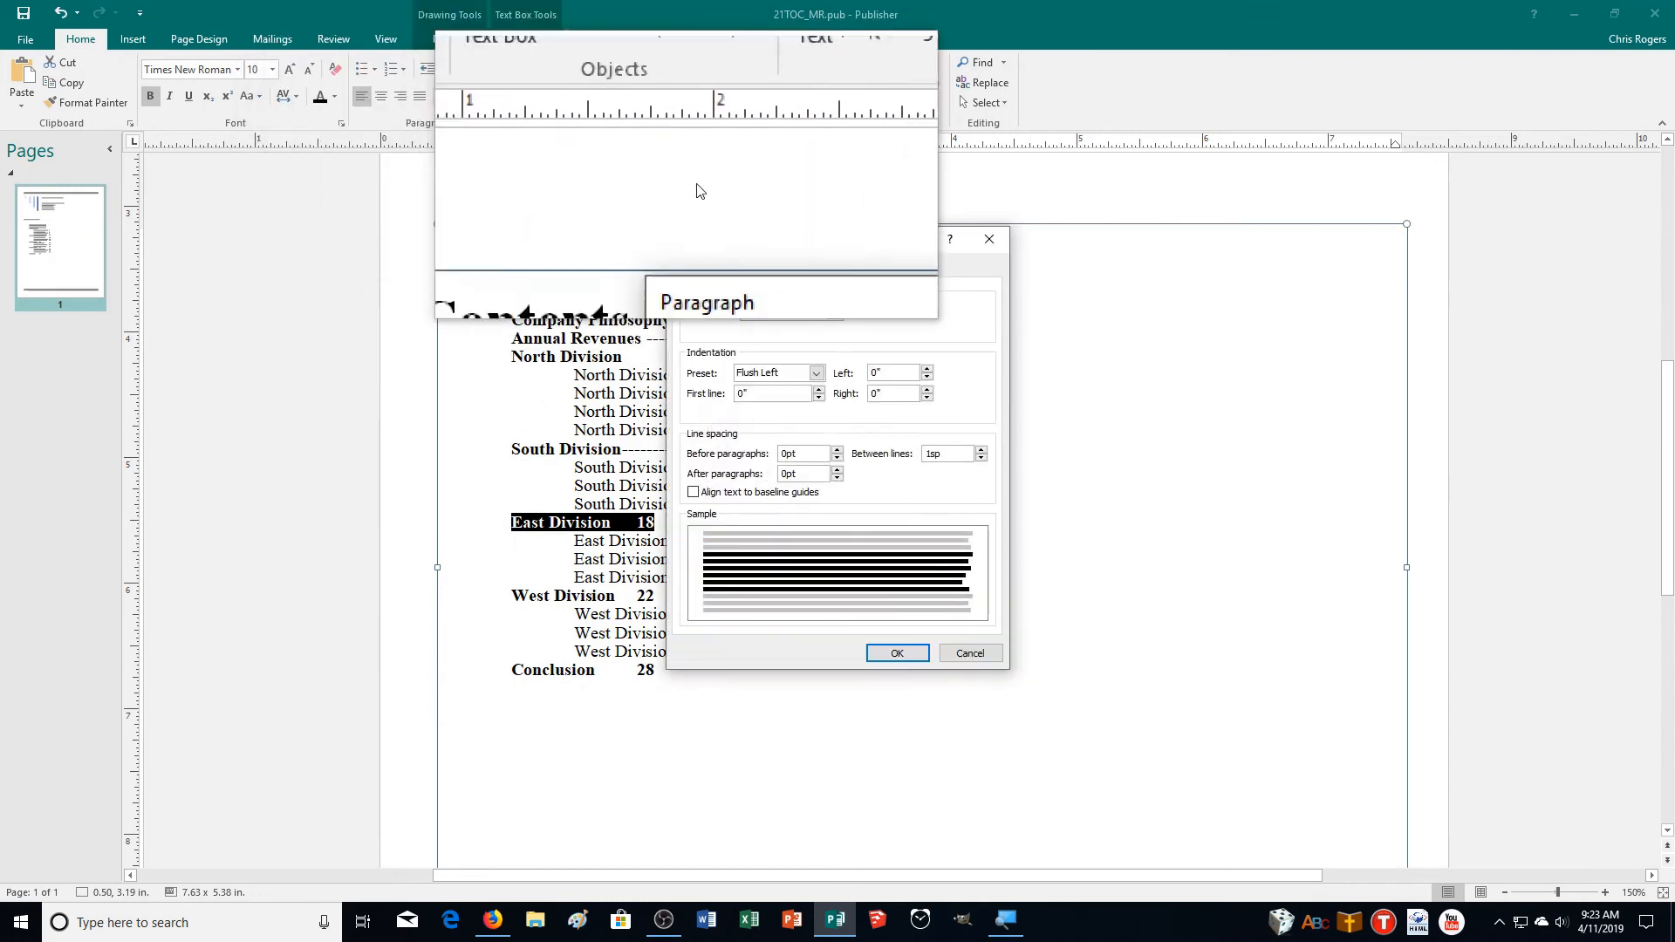
left_click(783, 275)
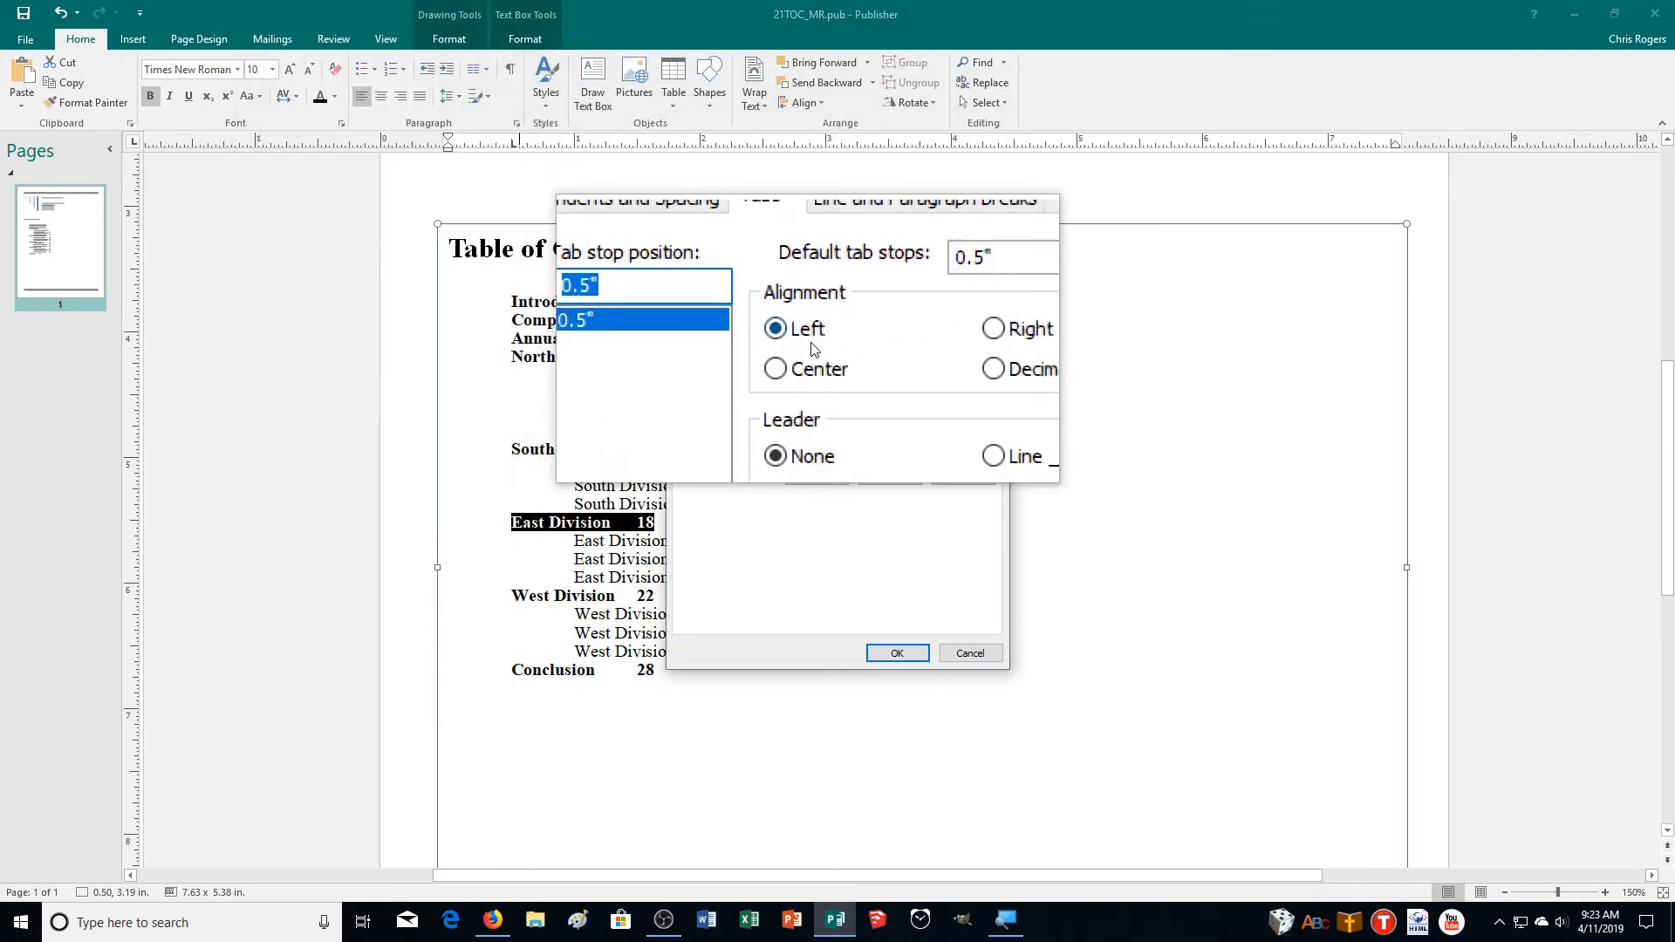
left_click(907, 339)
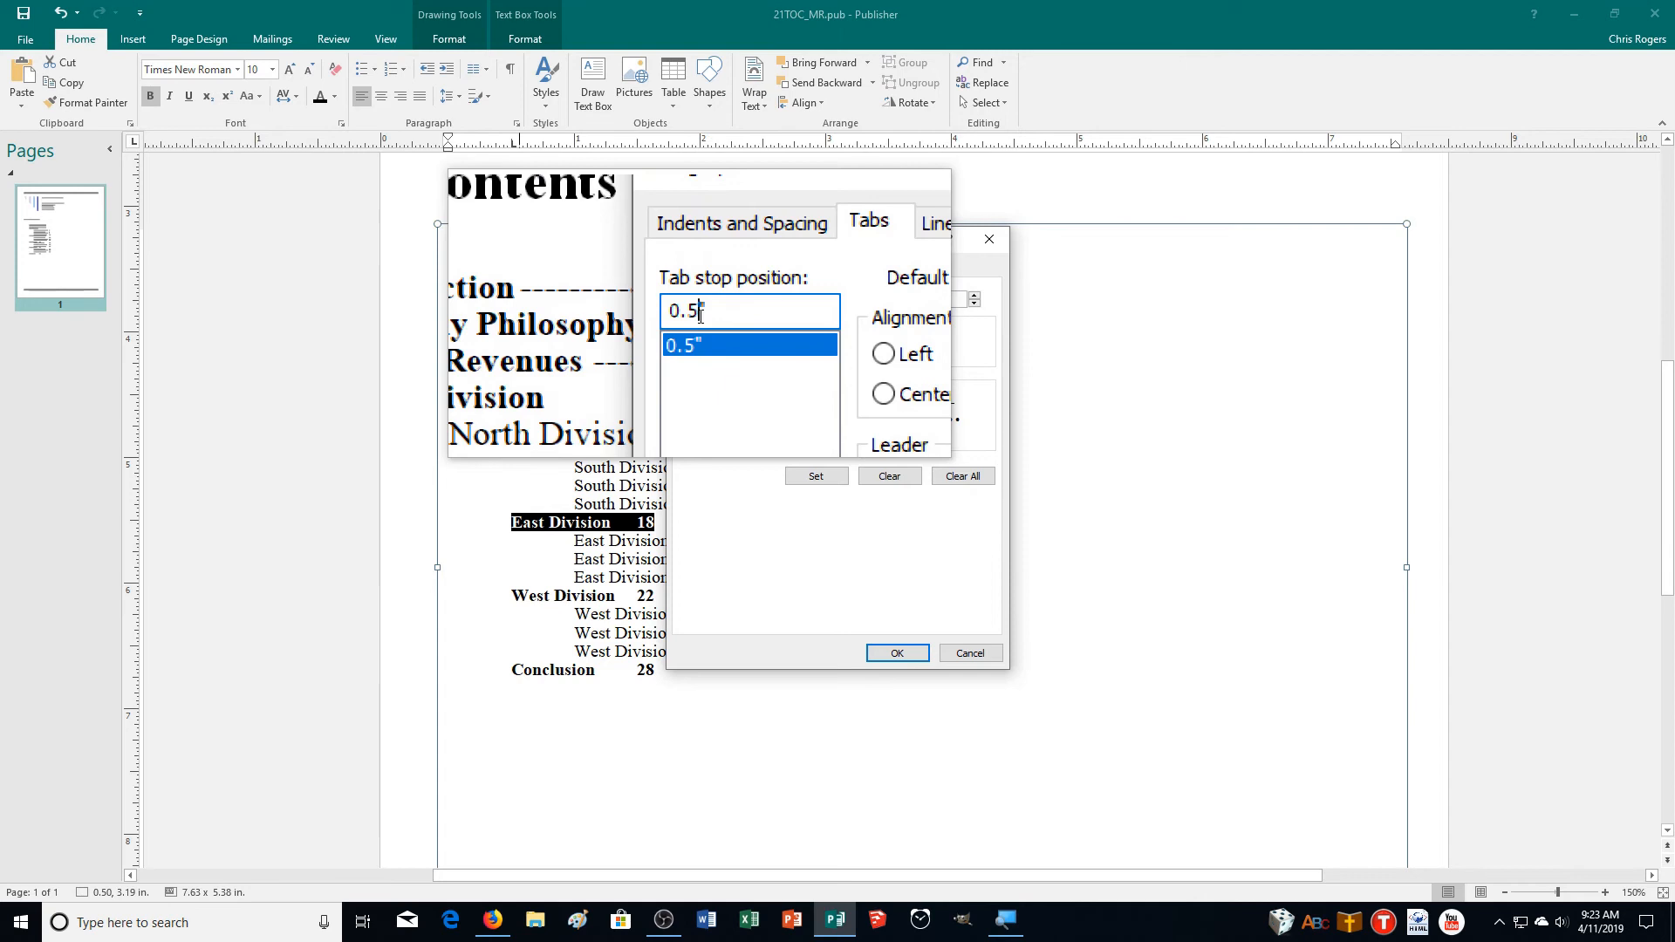
left_click_drag(700, 315, 676, 317)
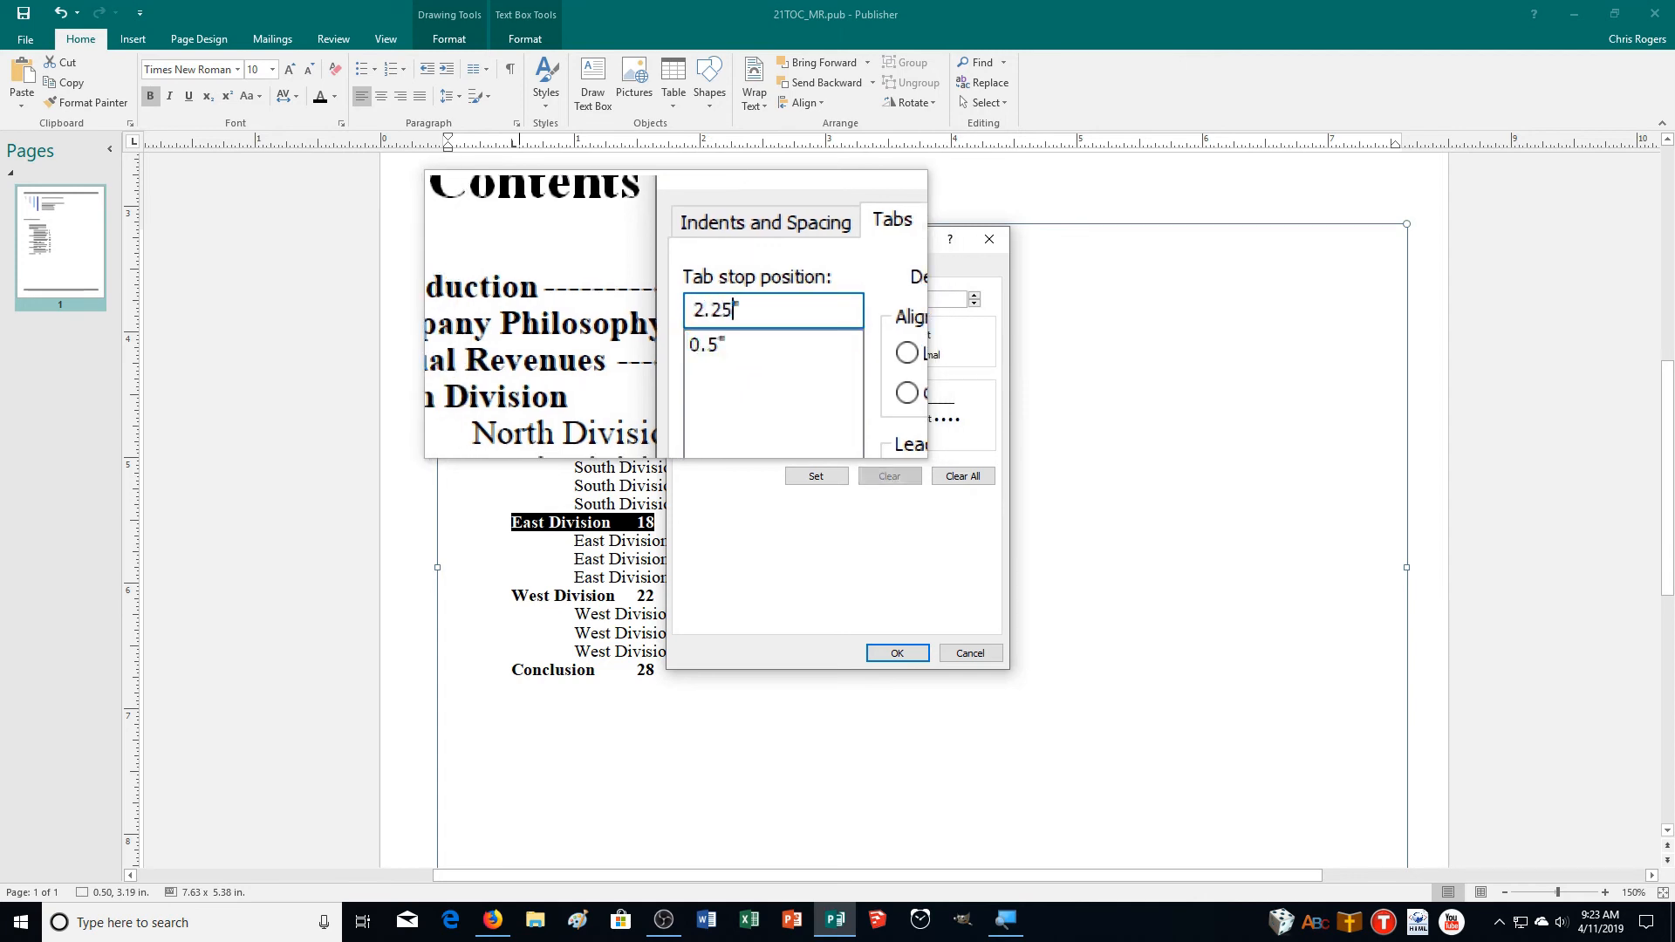
left_click(890, 654)
- Add a 2.25" right tab stop with a dash leader to the West Division heading entry
left_click_drag(671, 598, 530, 598)
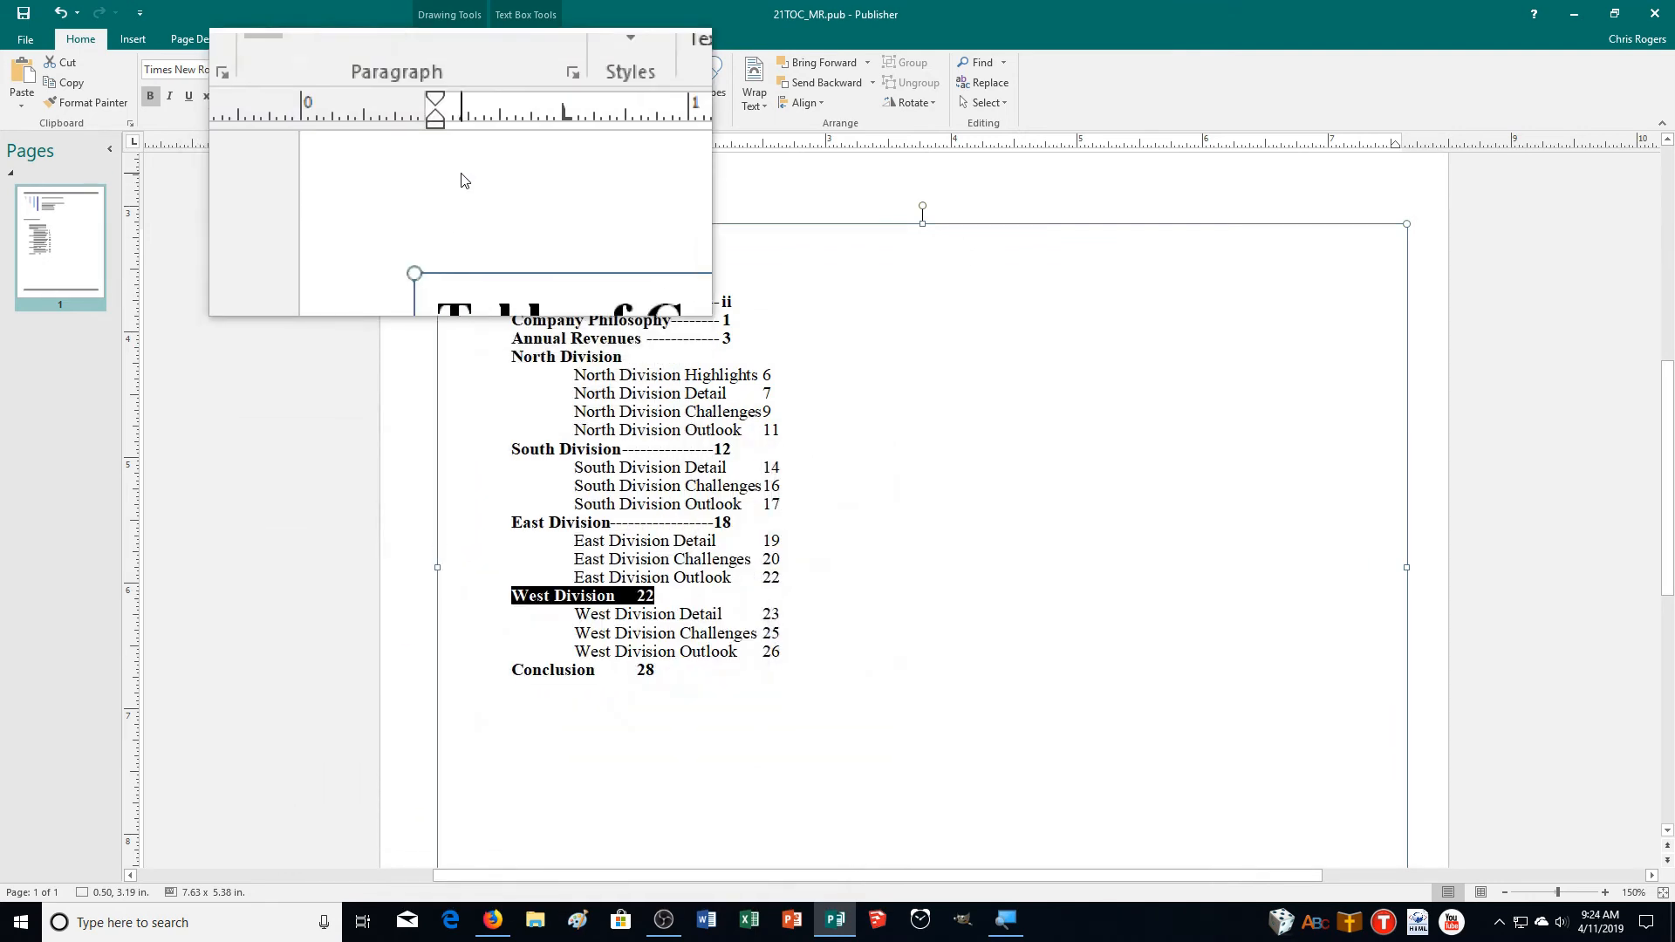
left_click(515, 123)
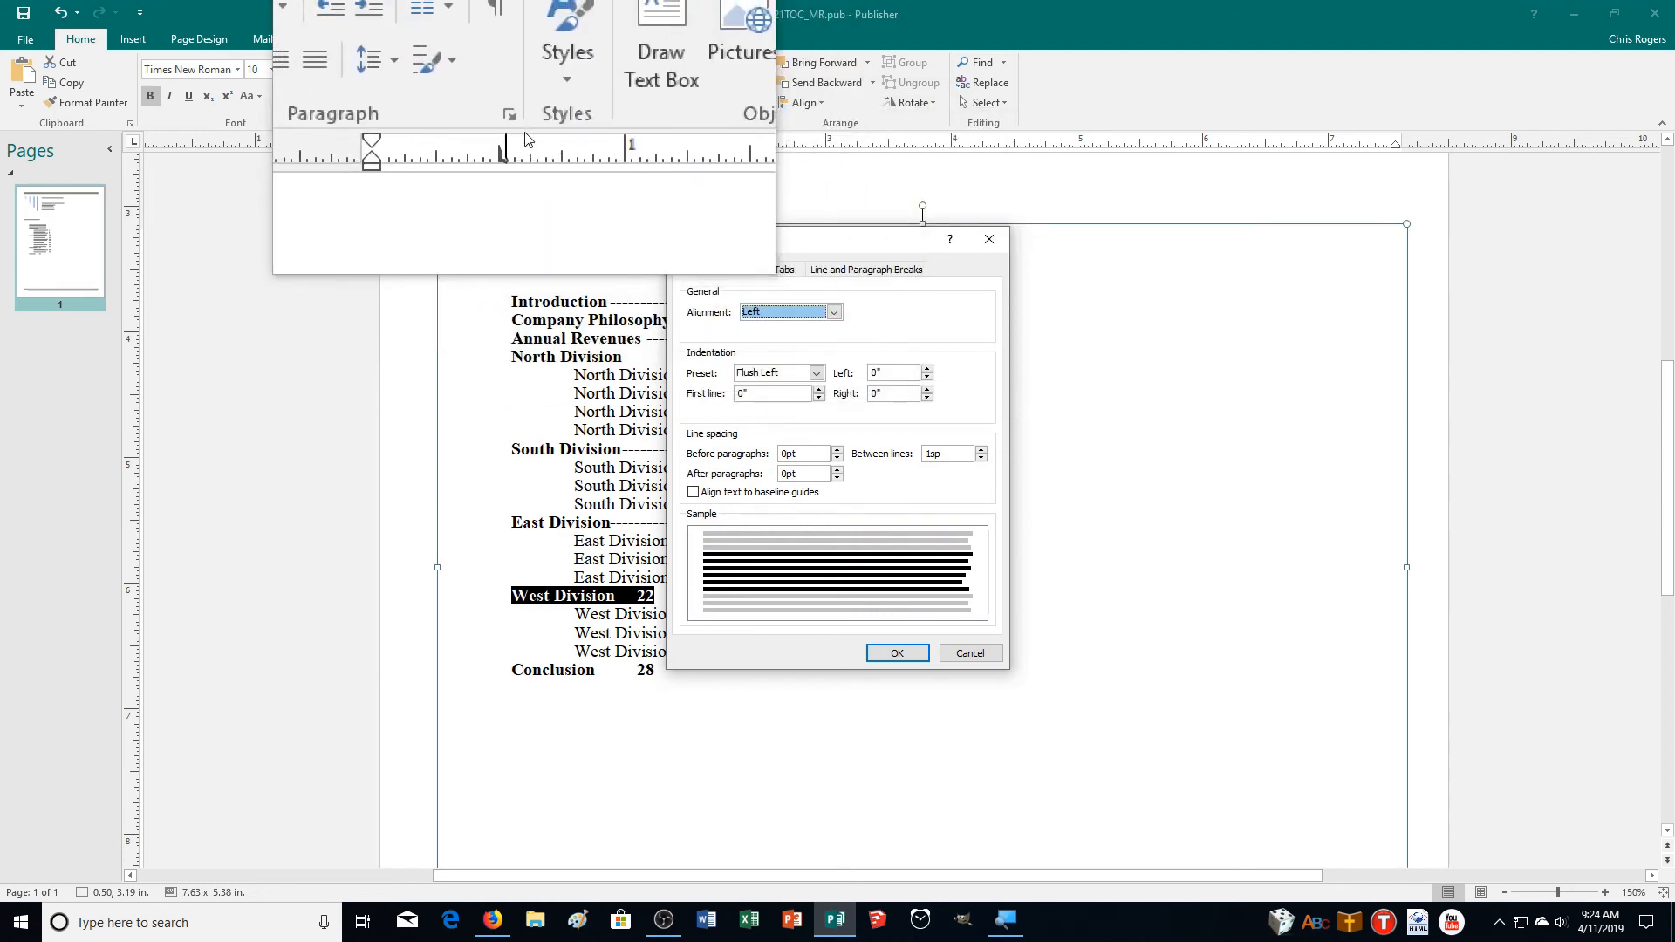
left_click(785, 272)
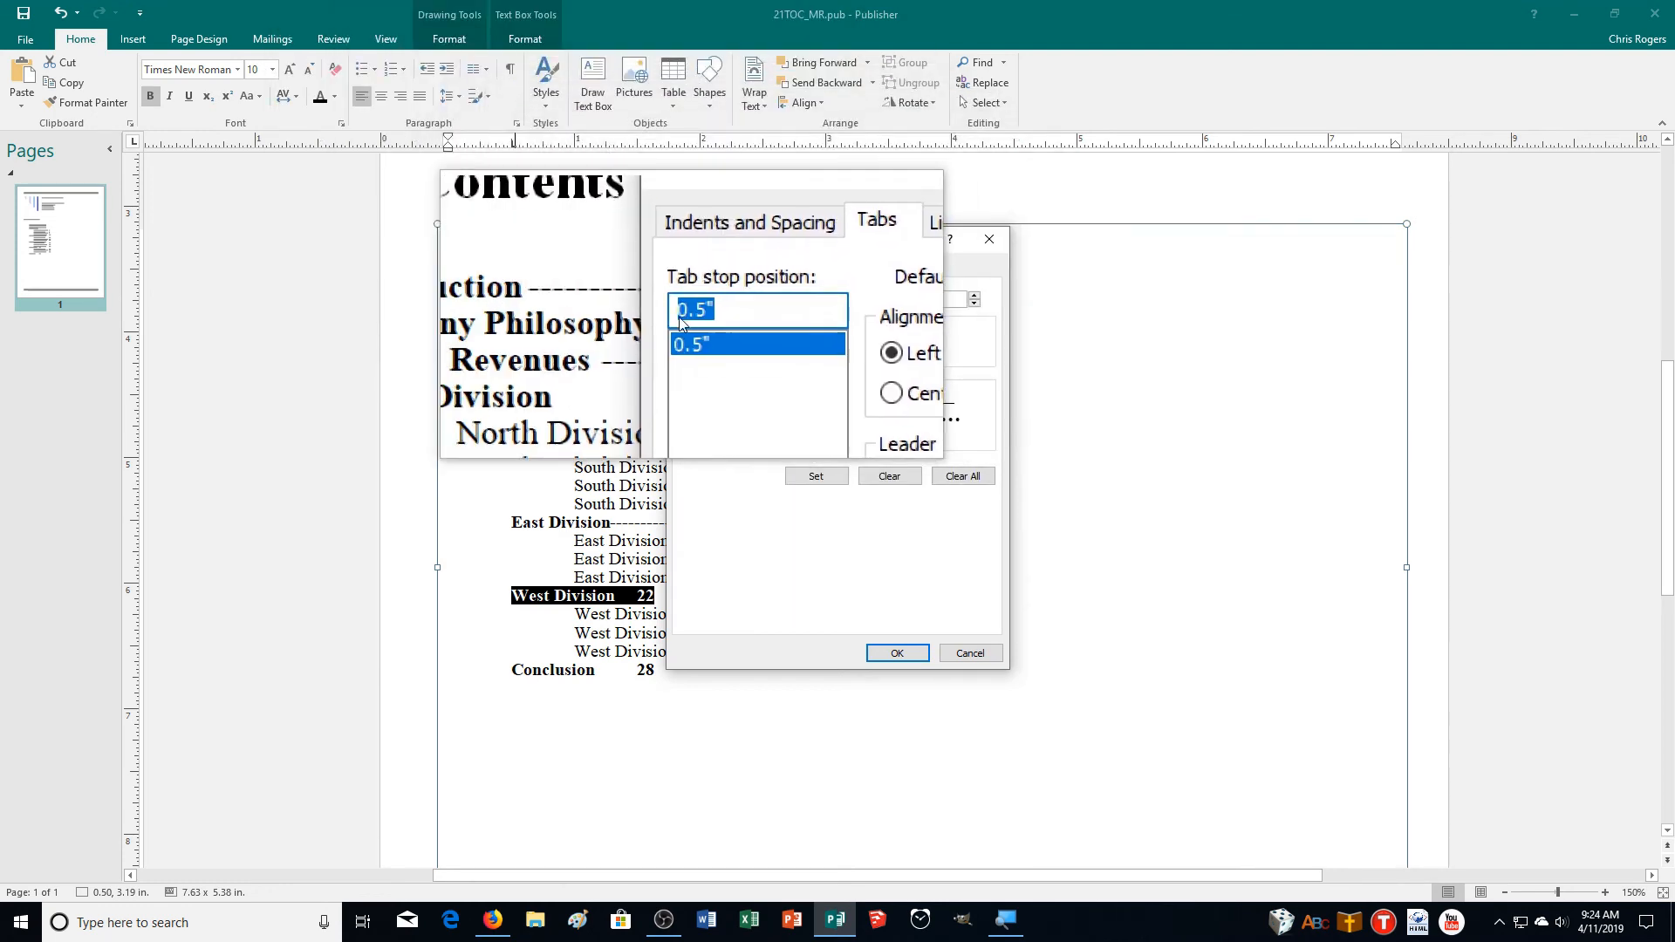
left_click(914, 340)
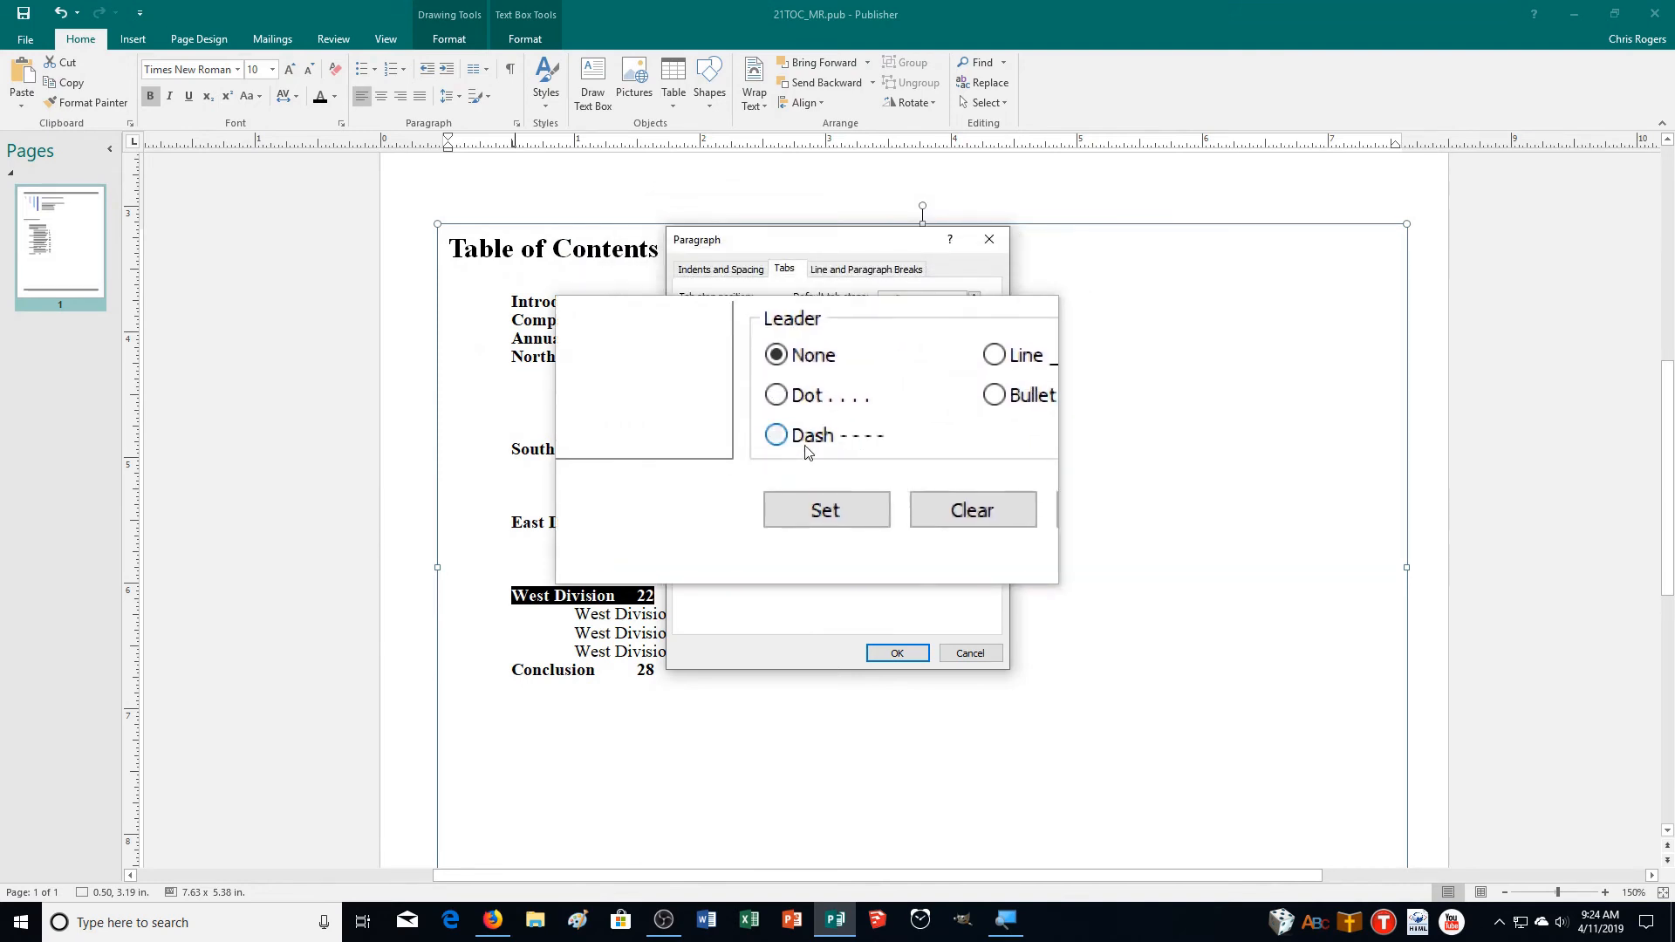
left_click(805, 444)
double_click(699, 316)
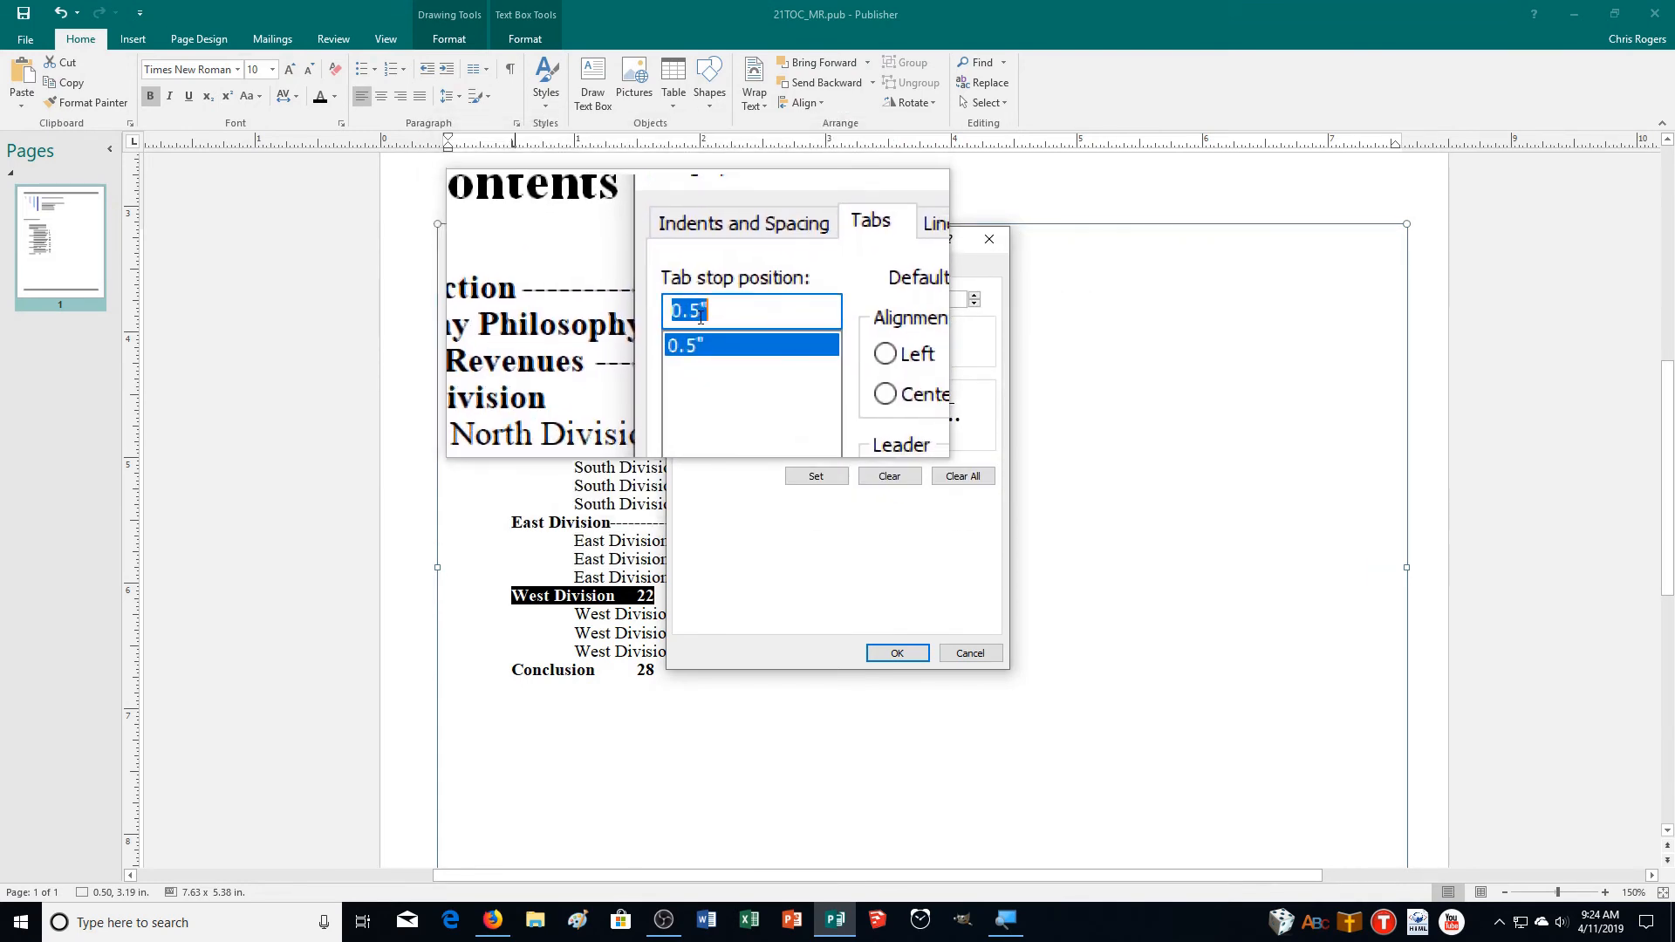
left_click_drag(694, 316, 678, 317)
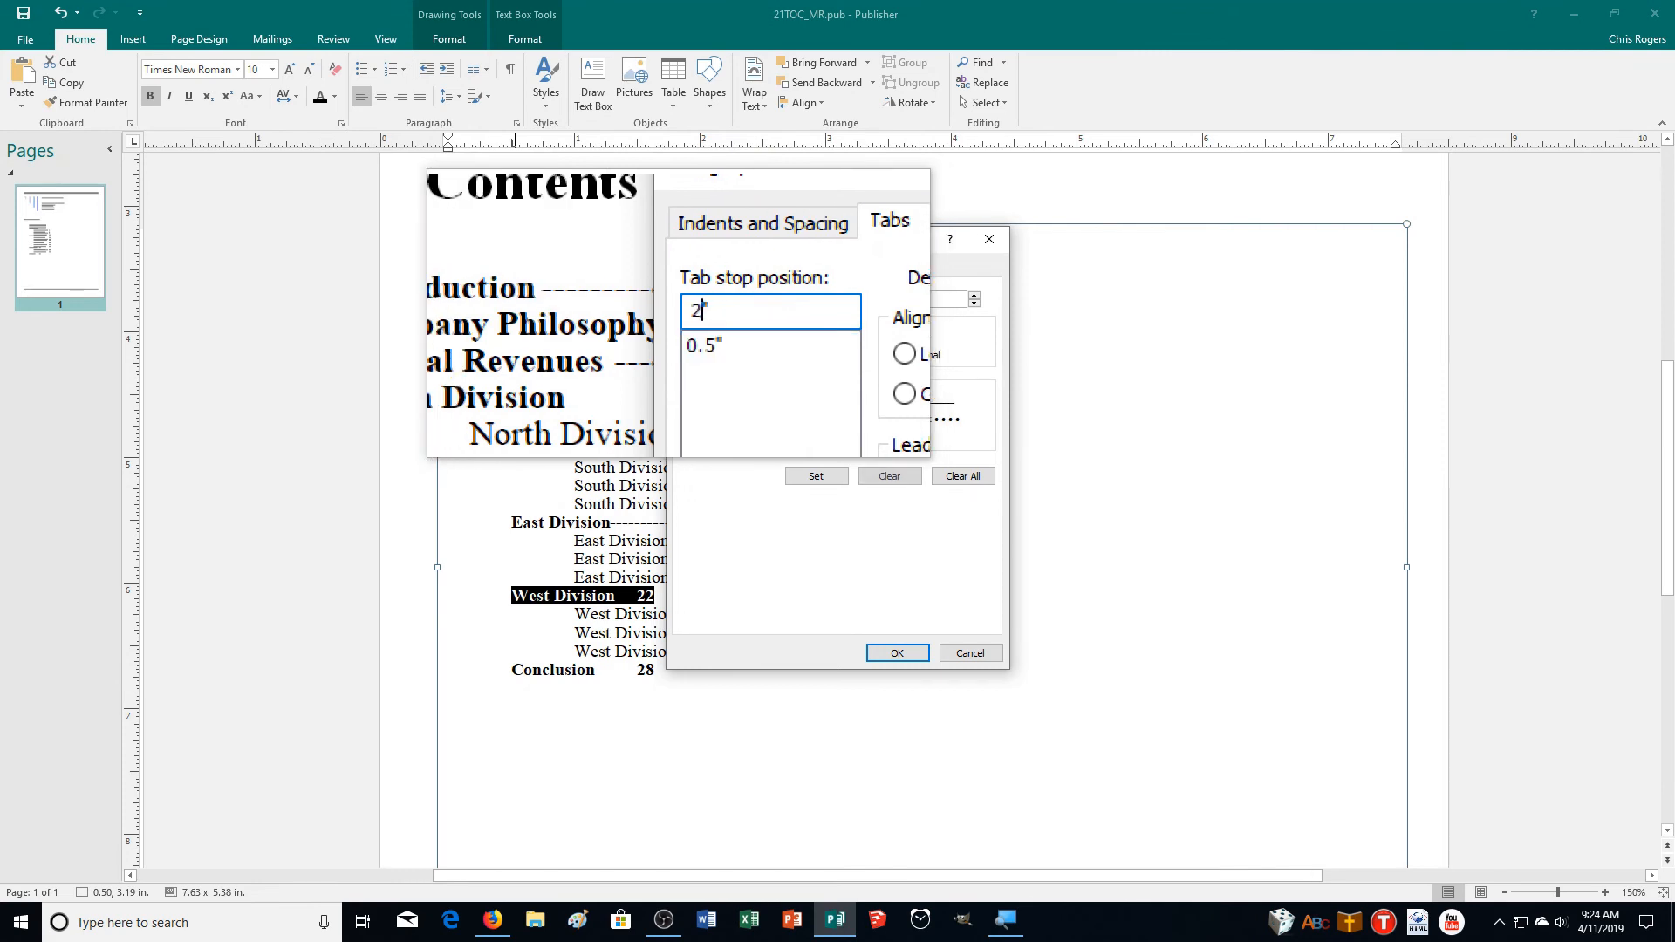
key("Return")
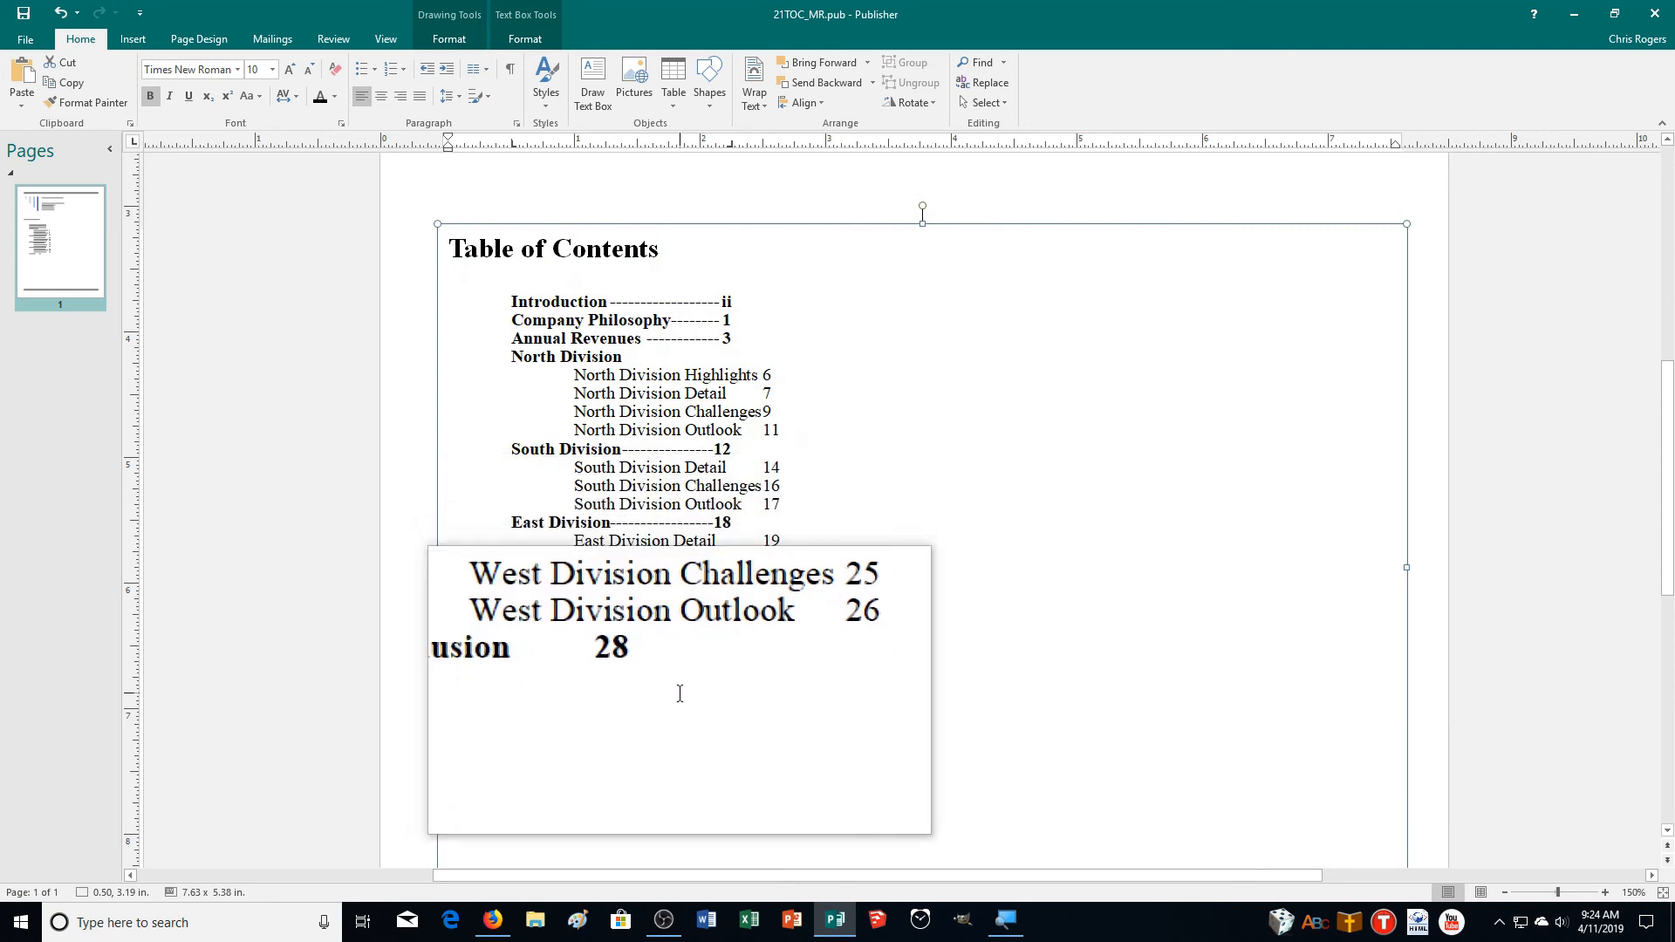
- Add a 2.25" right tab stop with a dash leader to the Conclusion entry
triple_click(568, 678)
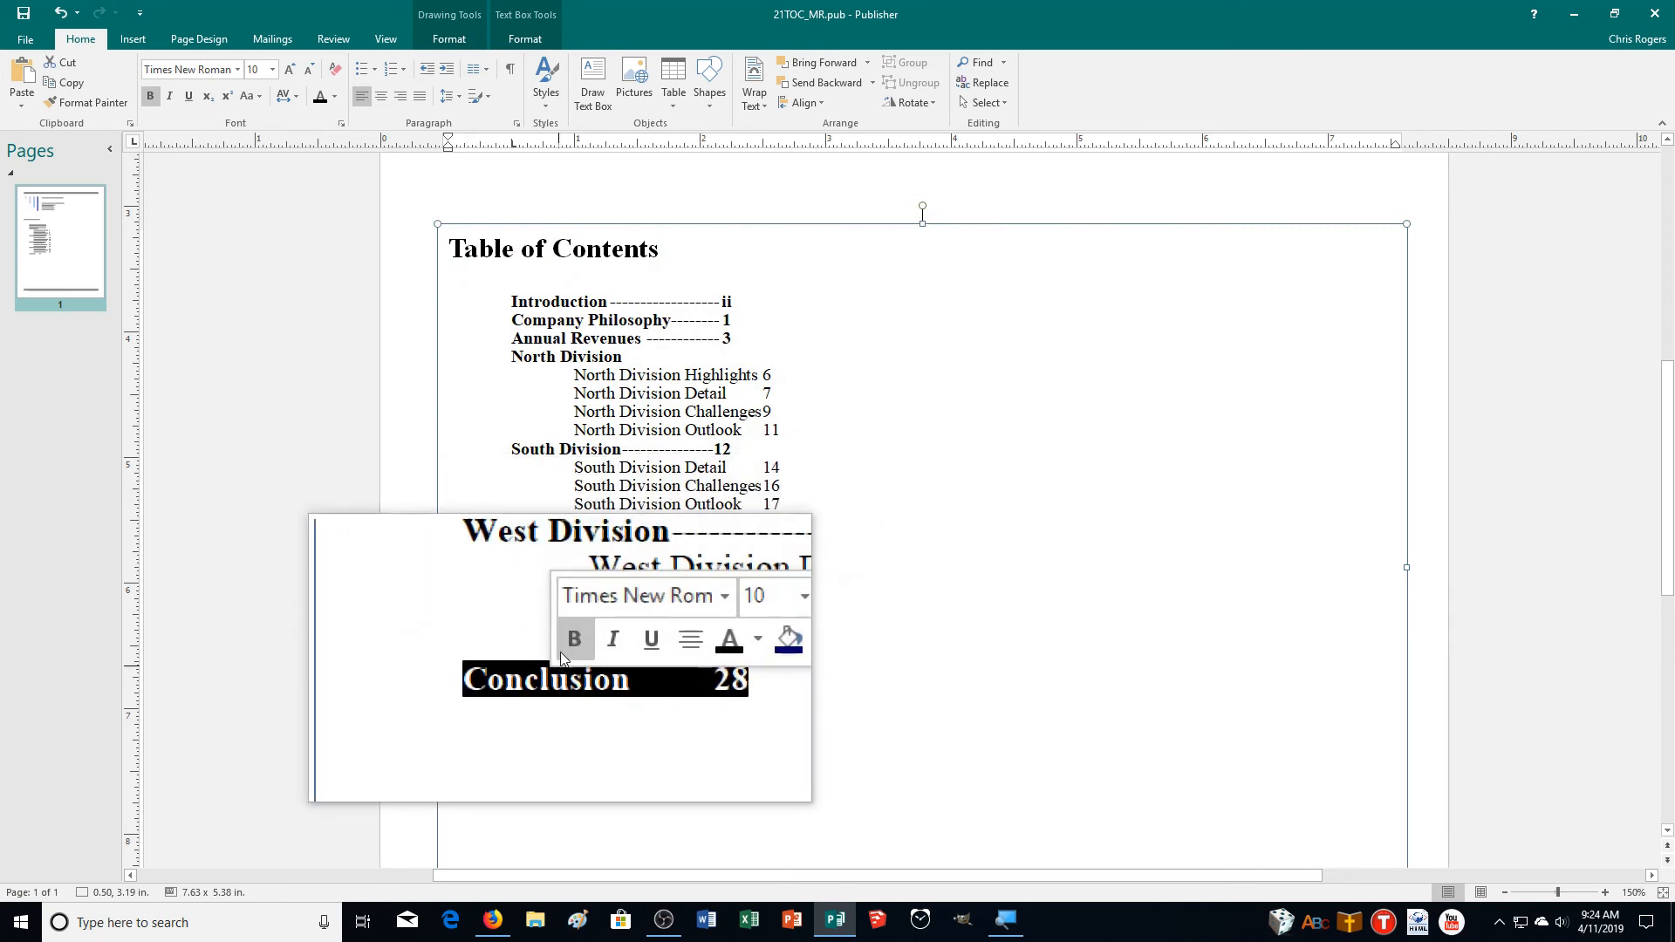
left_click(517, 123)
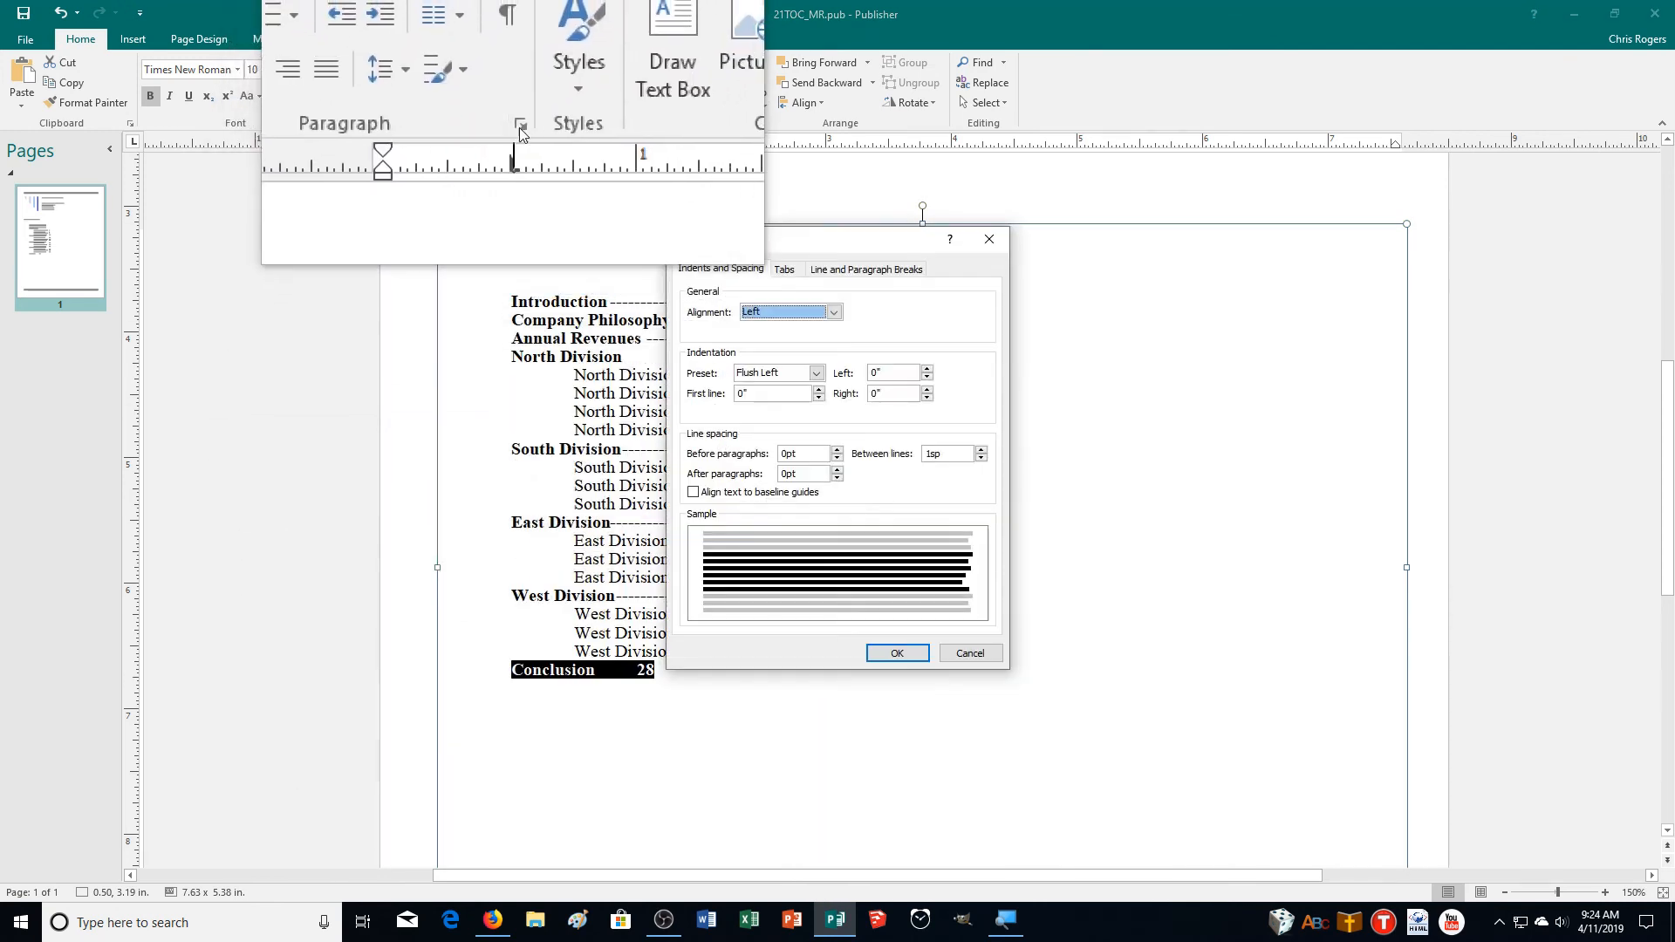
left_click(788, 278)
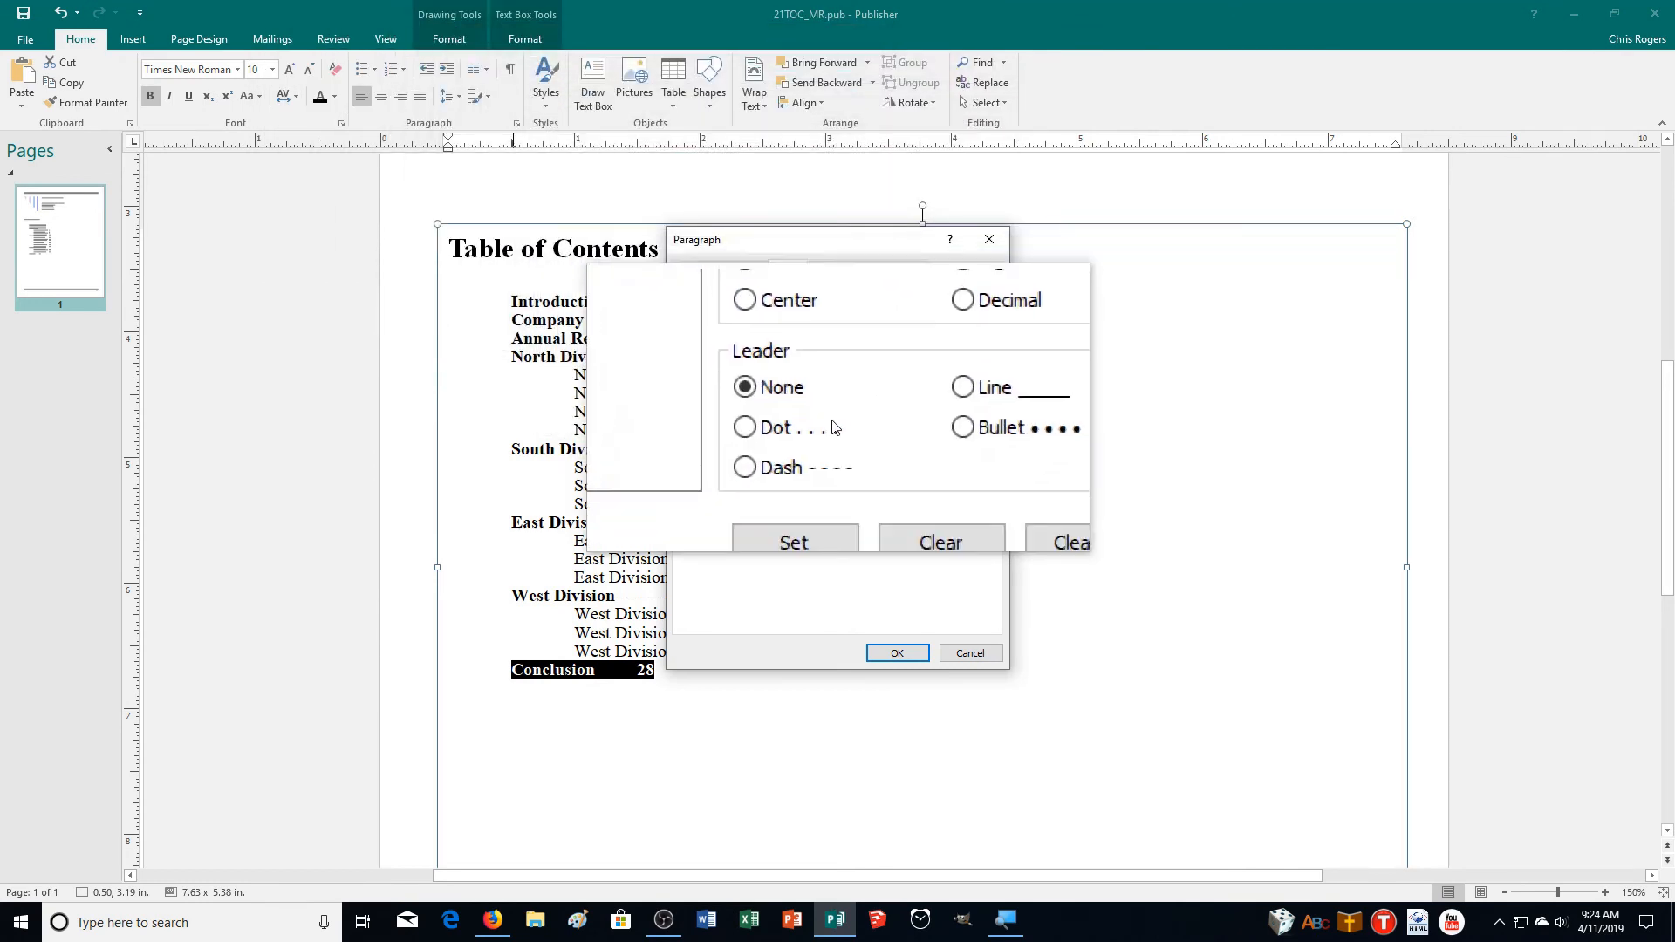
left_click(792, 437)
double_click(711, 311)
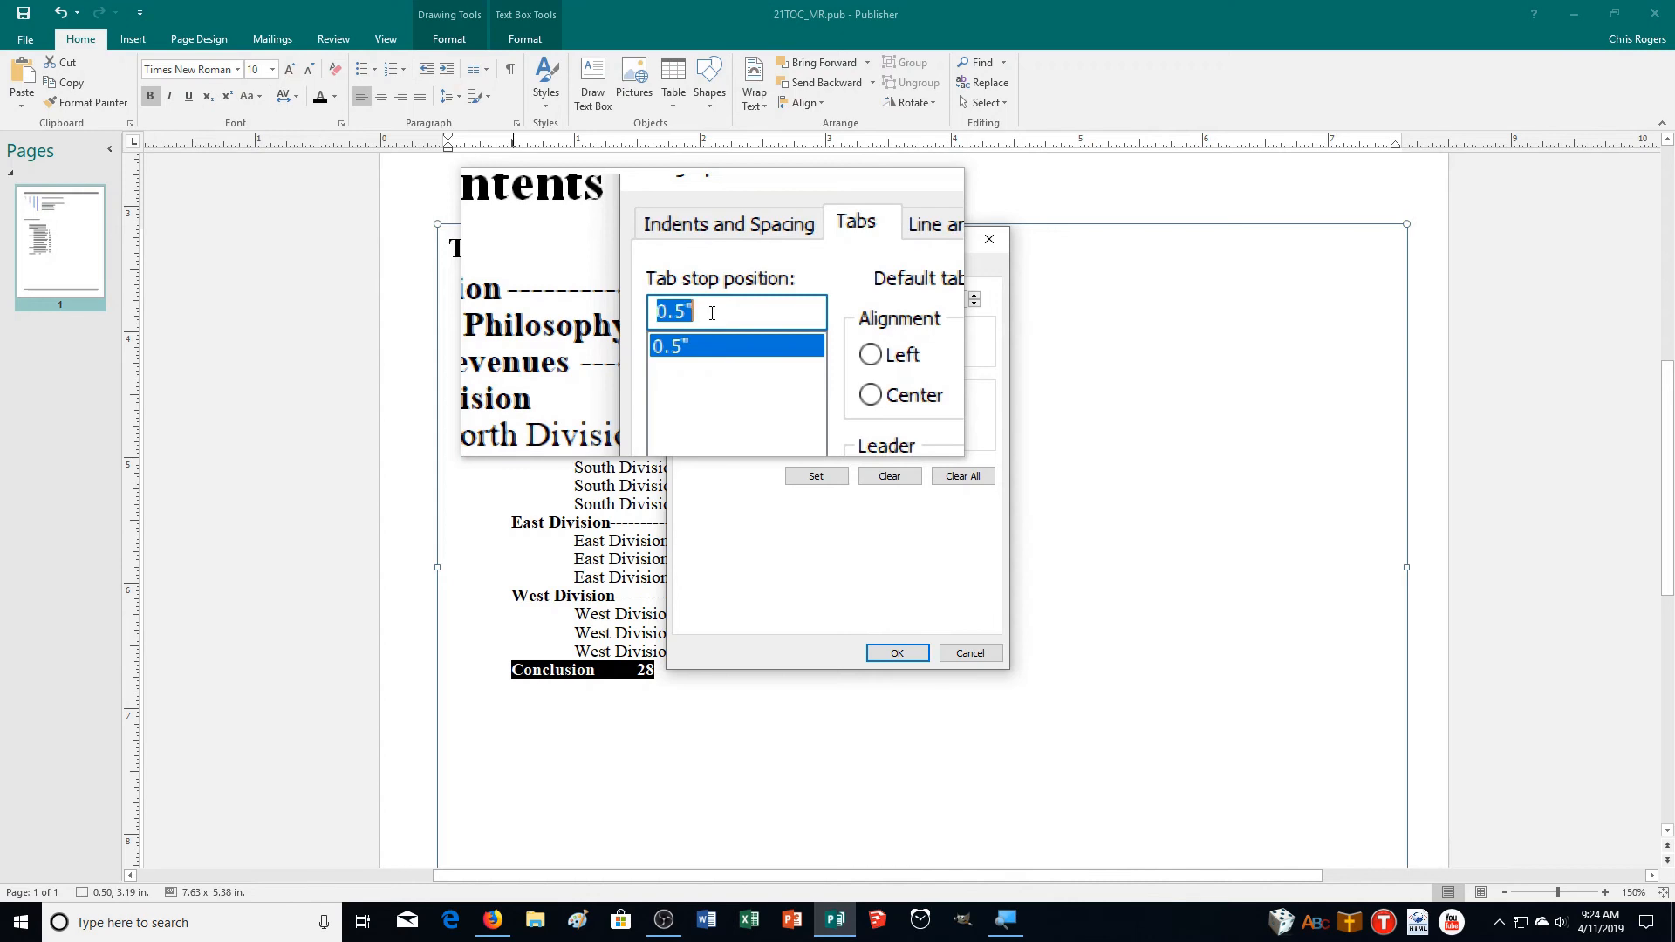
left_click(699, 314)
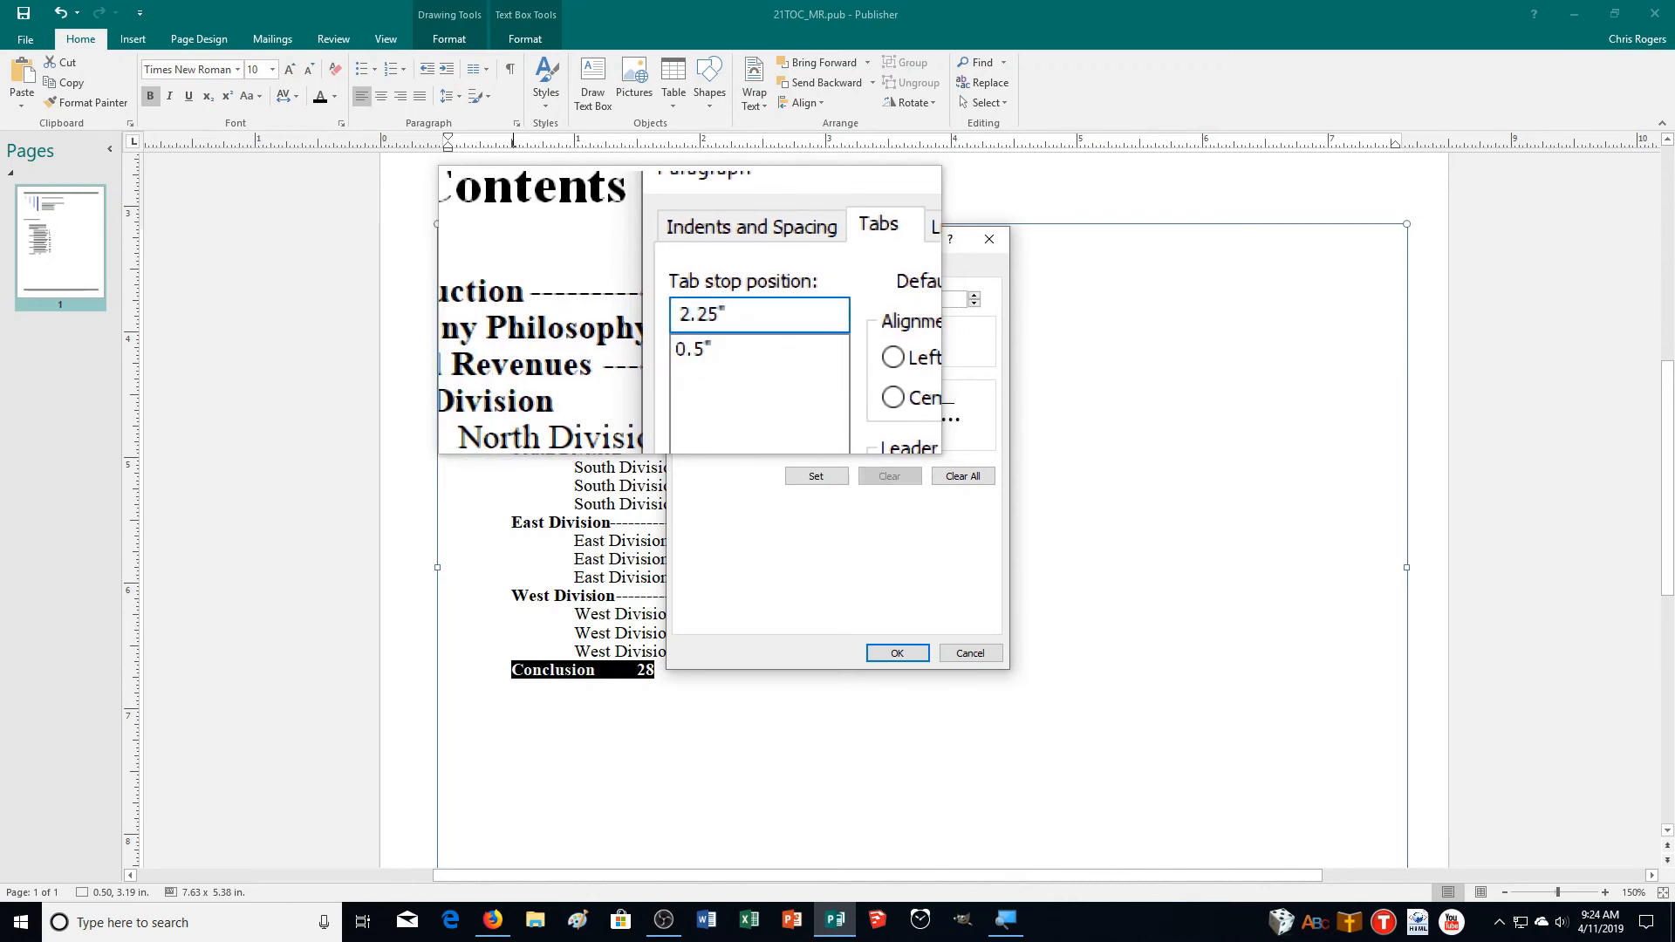
left_click(888, 659)
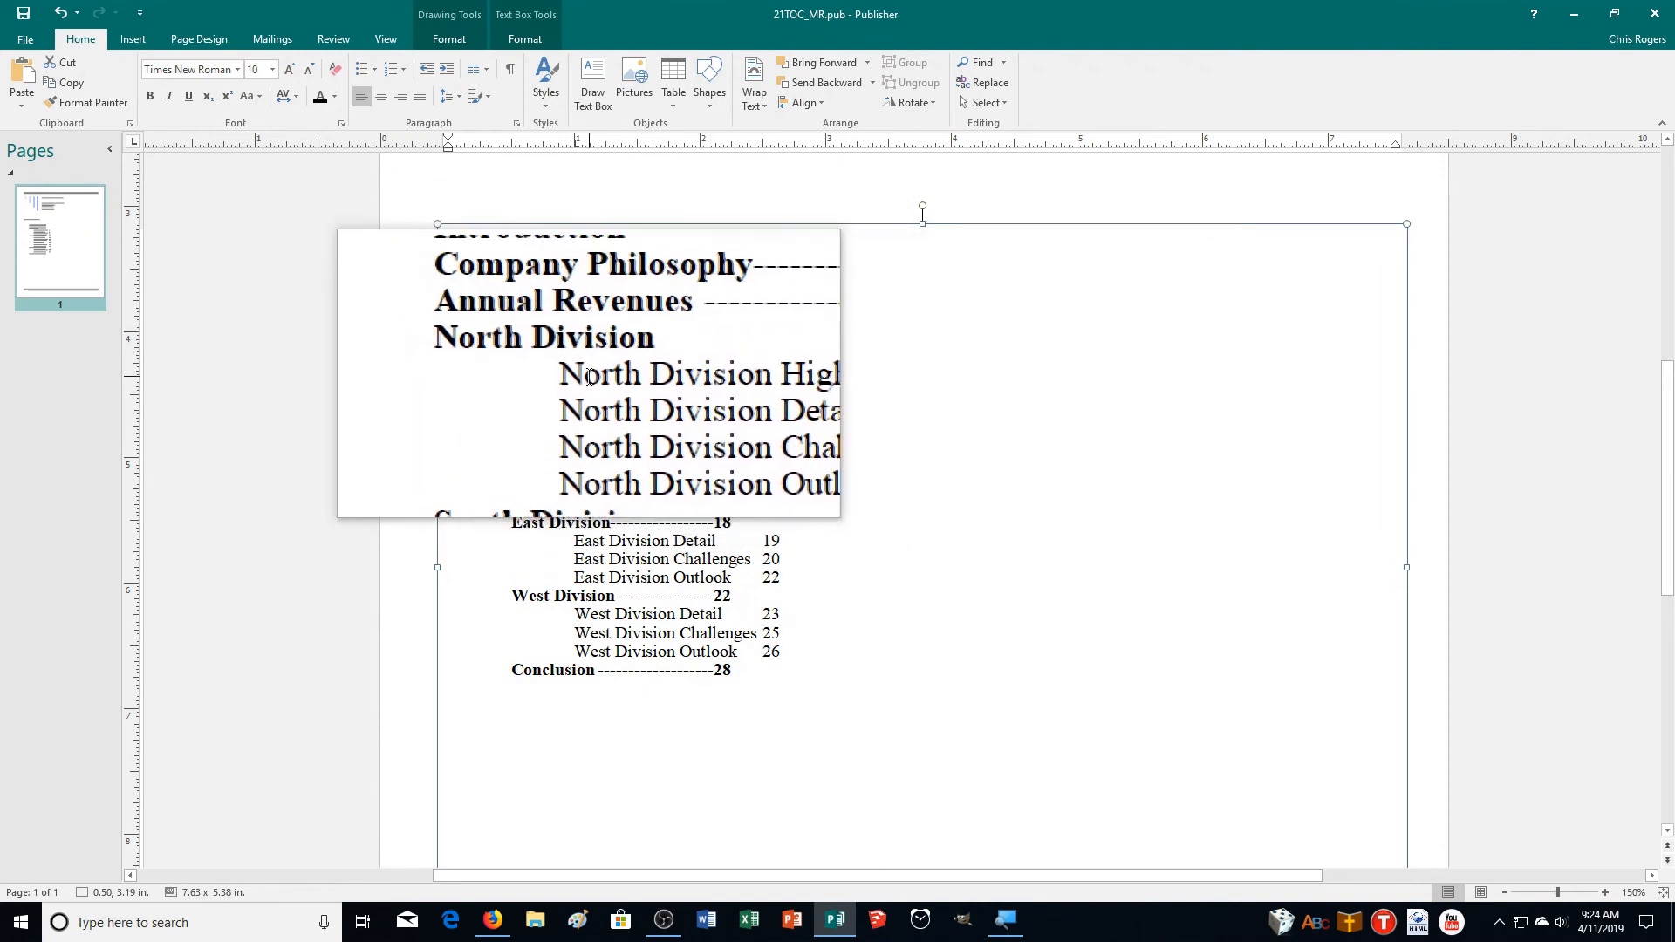
- Add a 2.75" right tab stop with a dot leader to the four indented entries under North Division
left_click_drag(600, 377, 793, 428)
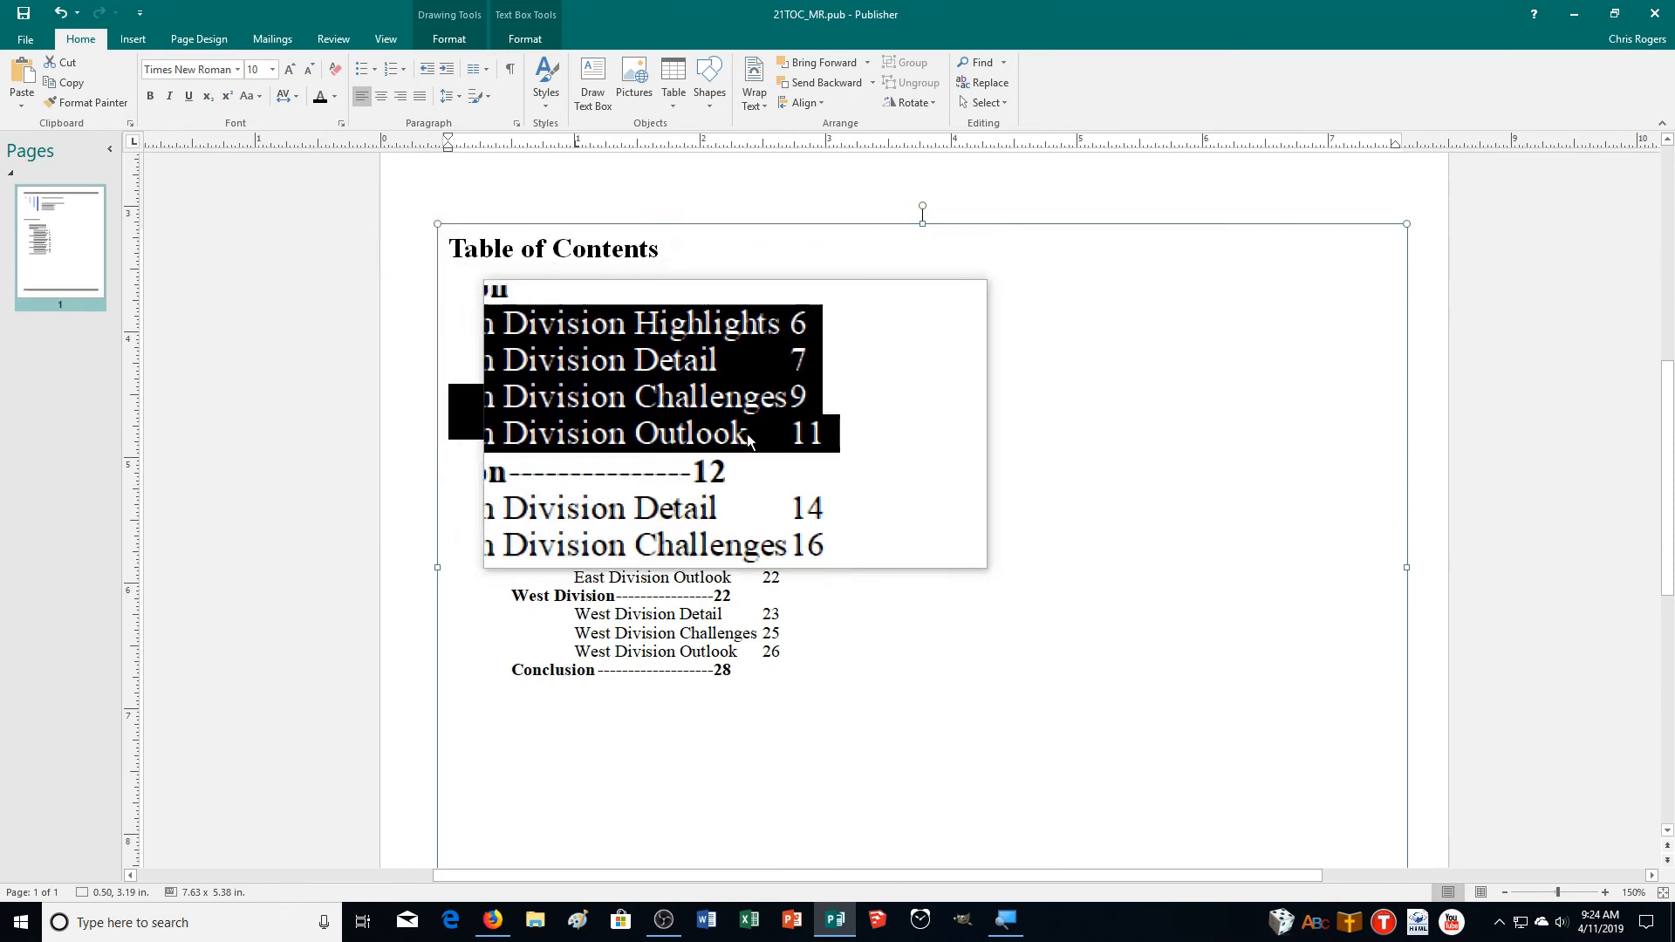
left_click(835, 438)
left_click_drag(774, 428, 497, 377)
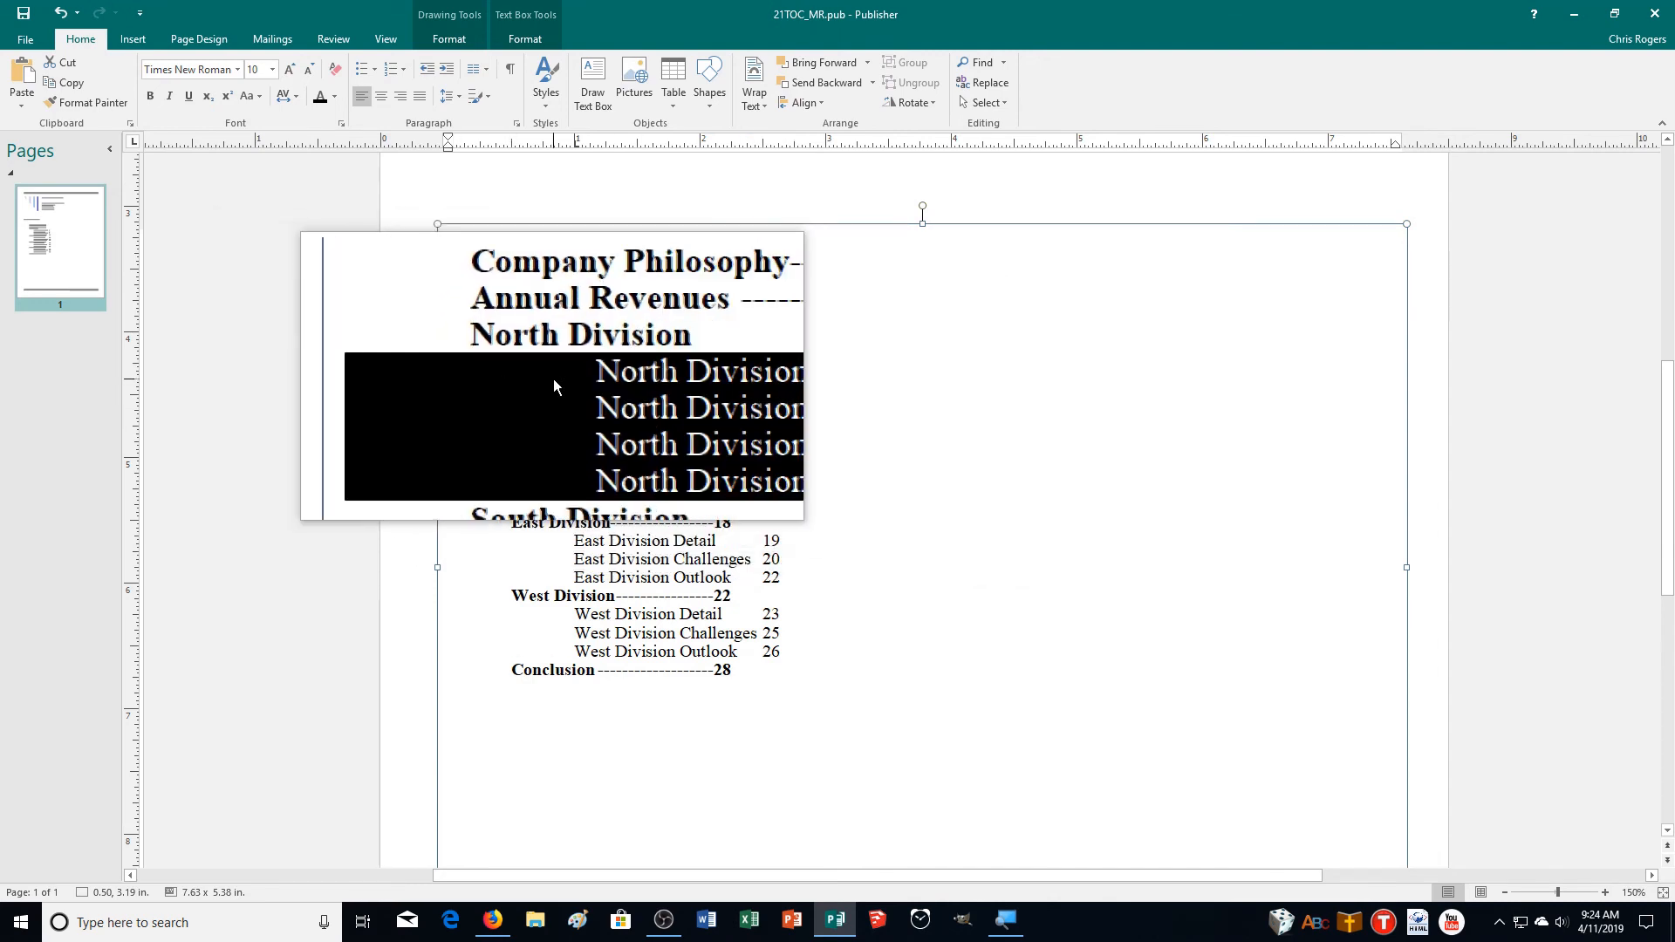
left_click(515, 127)
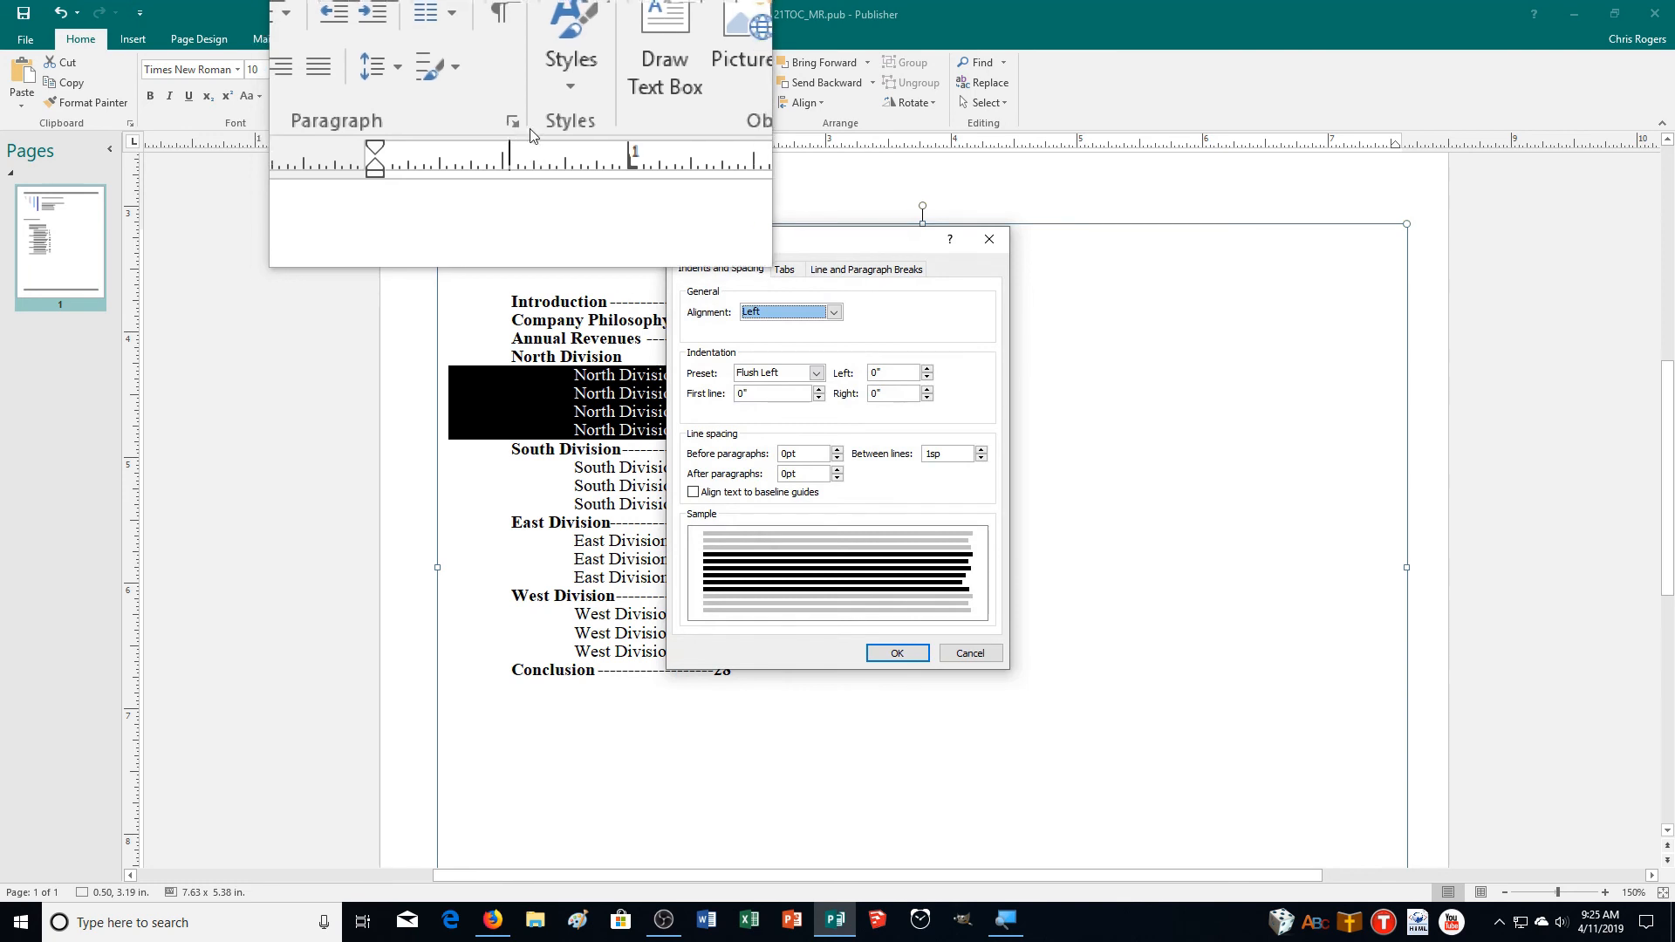
left_click(784, 270)
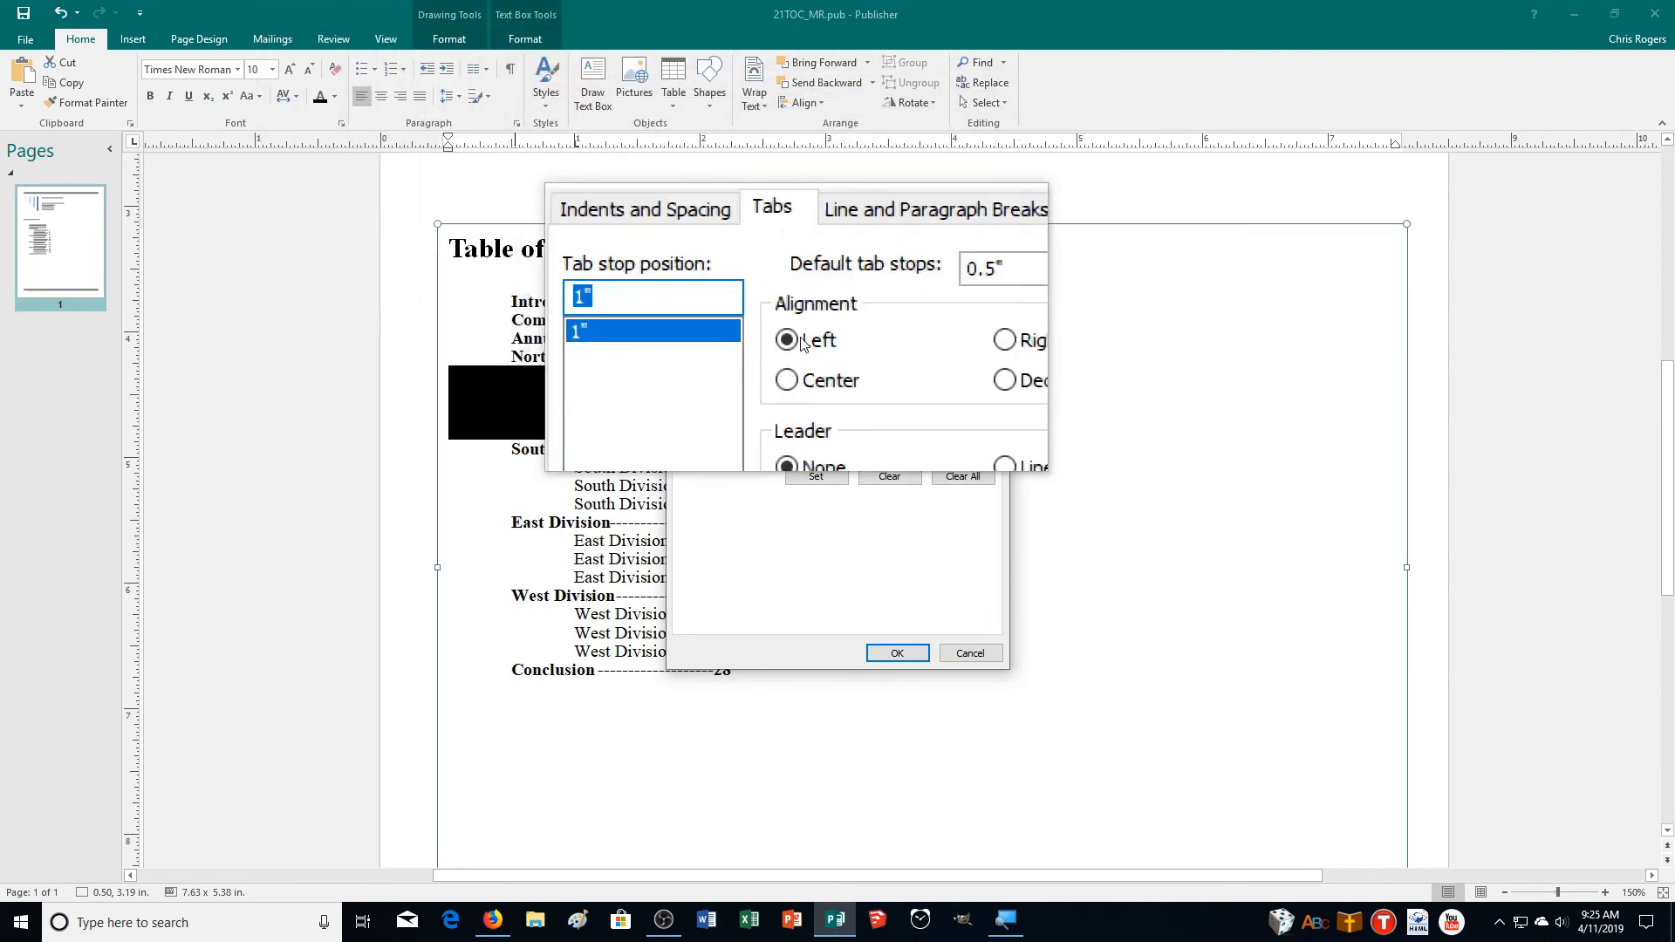
left_click_drag(722, 240, 1056, 377)
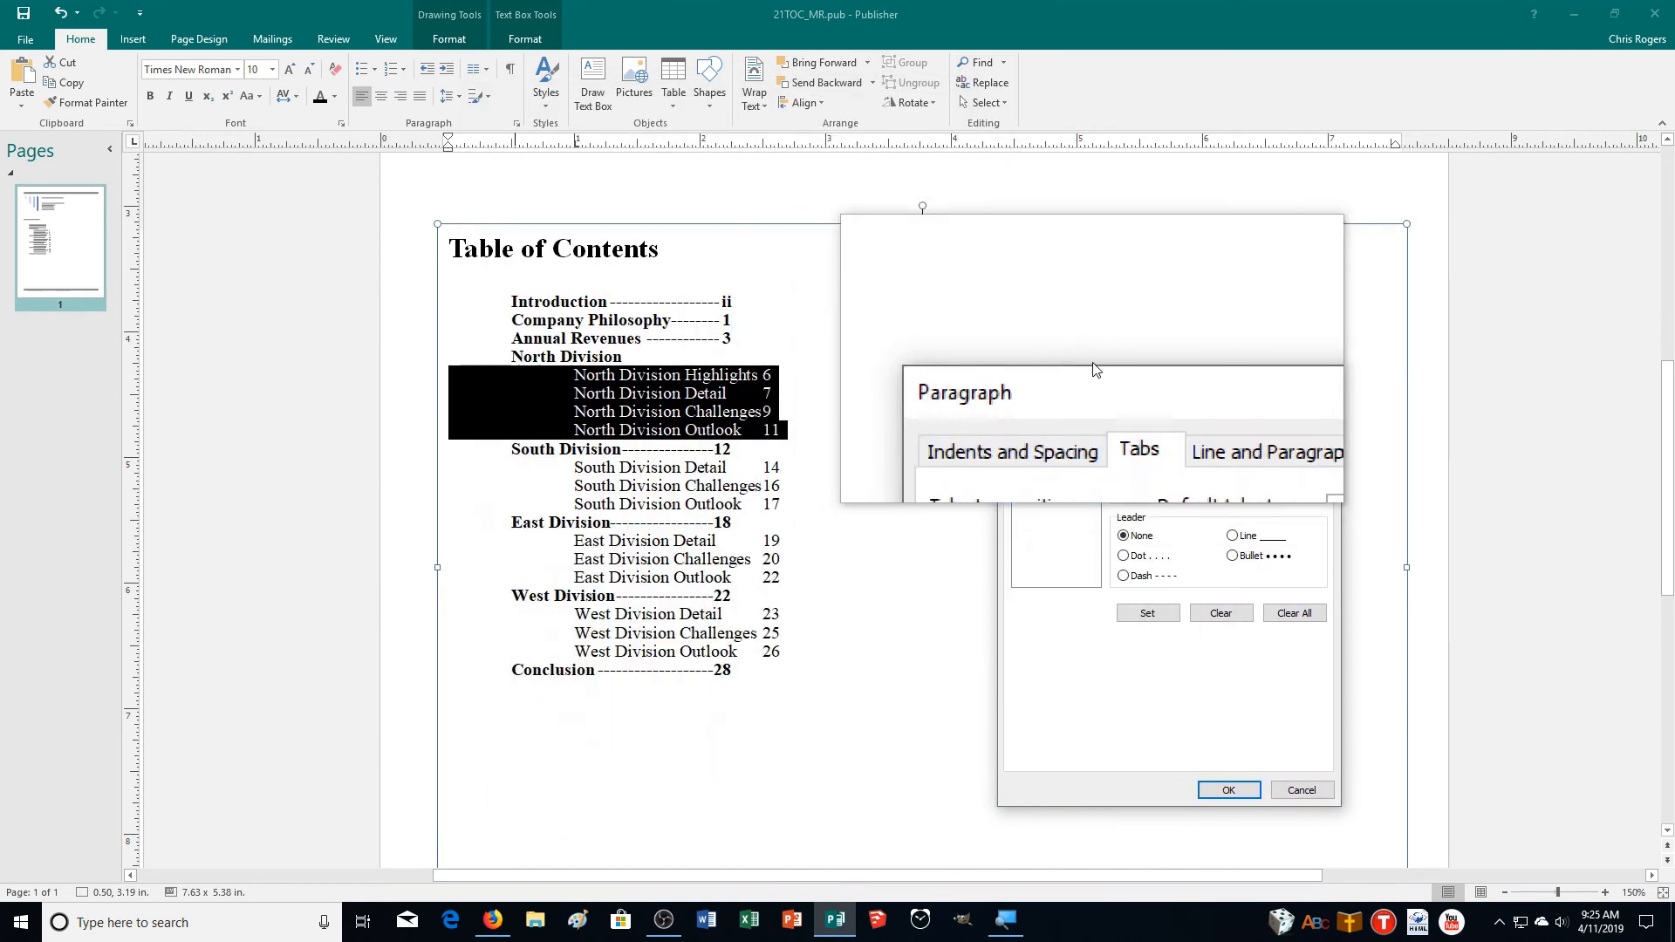
left_click_drag(1092, 378, 736, 310)
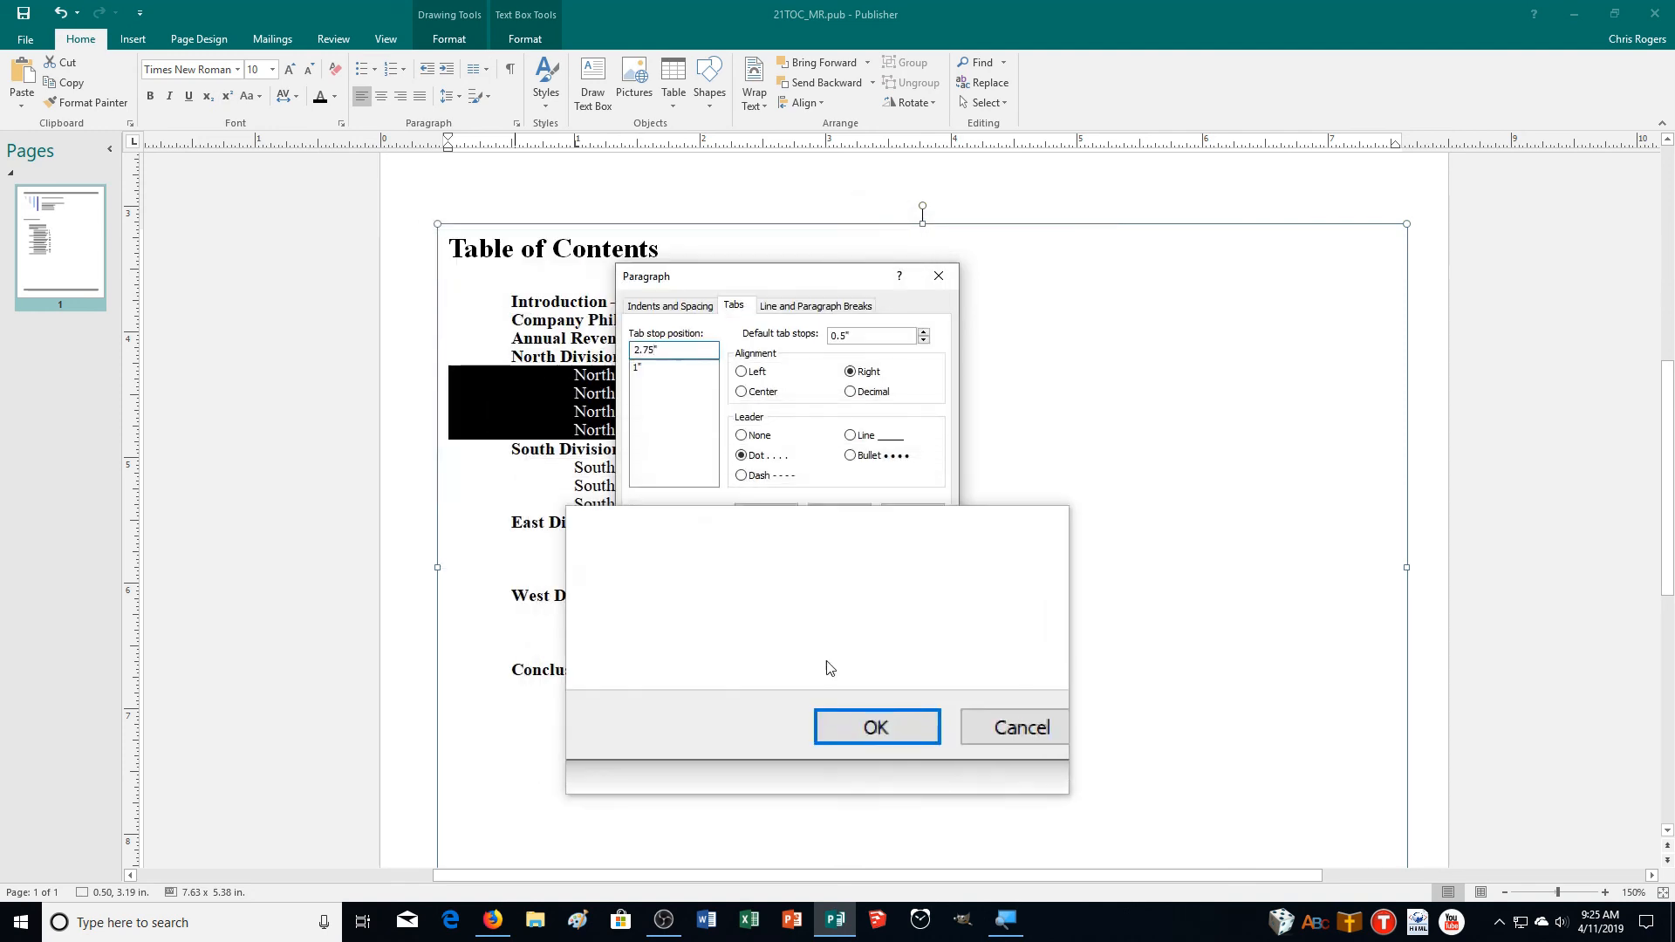
left_click(846, 690)
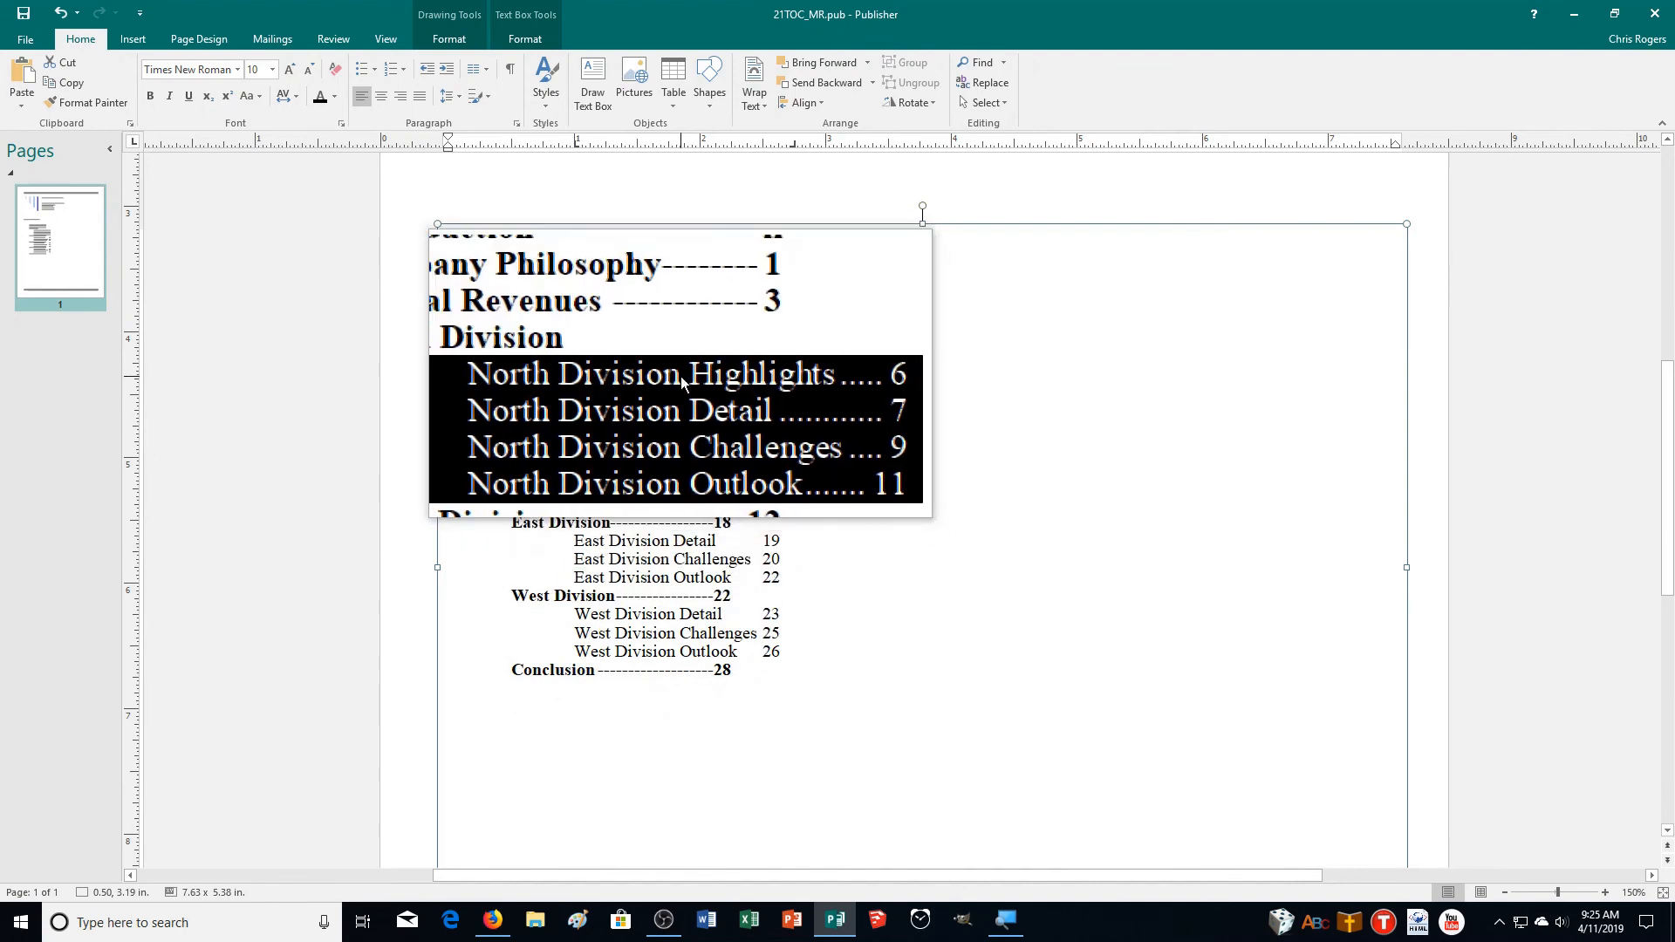
- Add a 2.75" right tab stop with a bullet leader to the three indented entries under South Division
left_click_drag(806, 505, 465, 468)
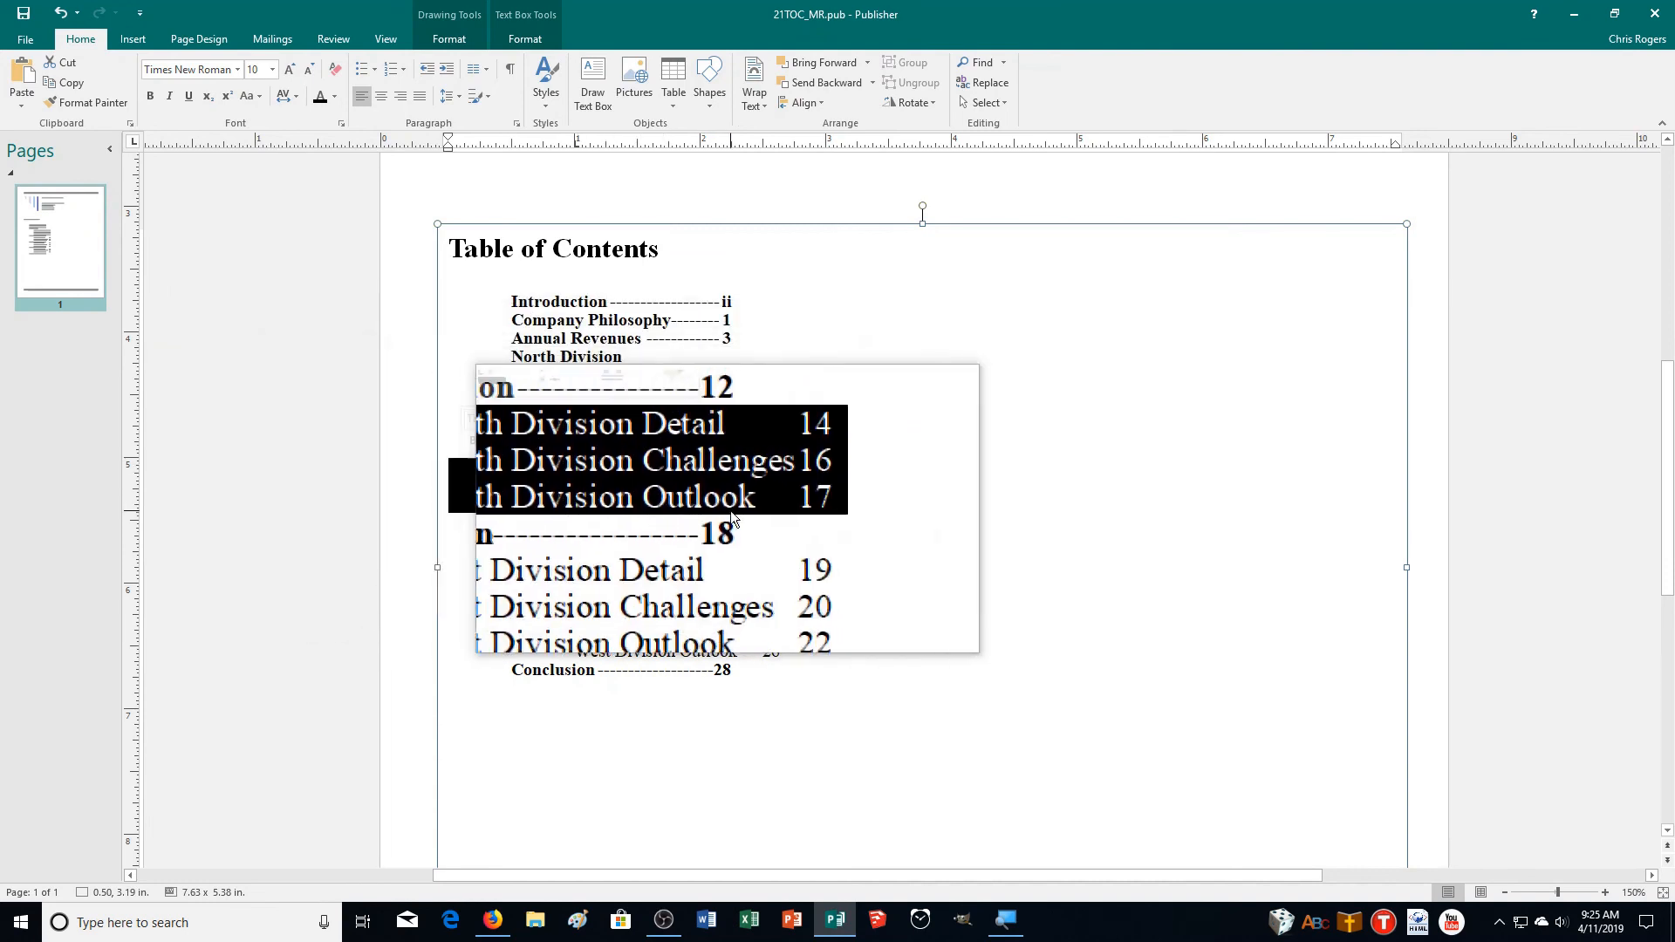
left_click(518, 124)
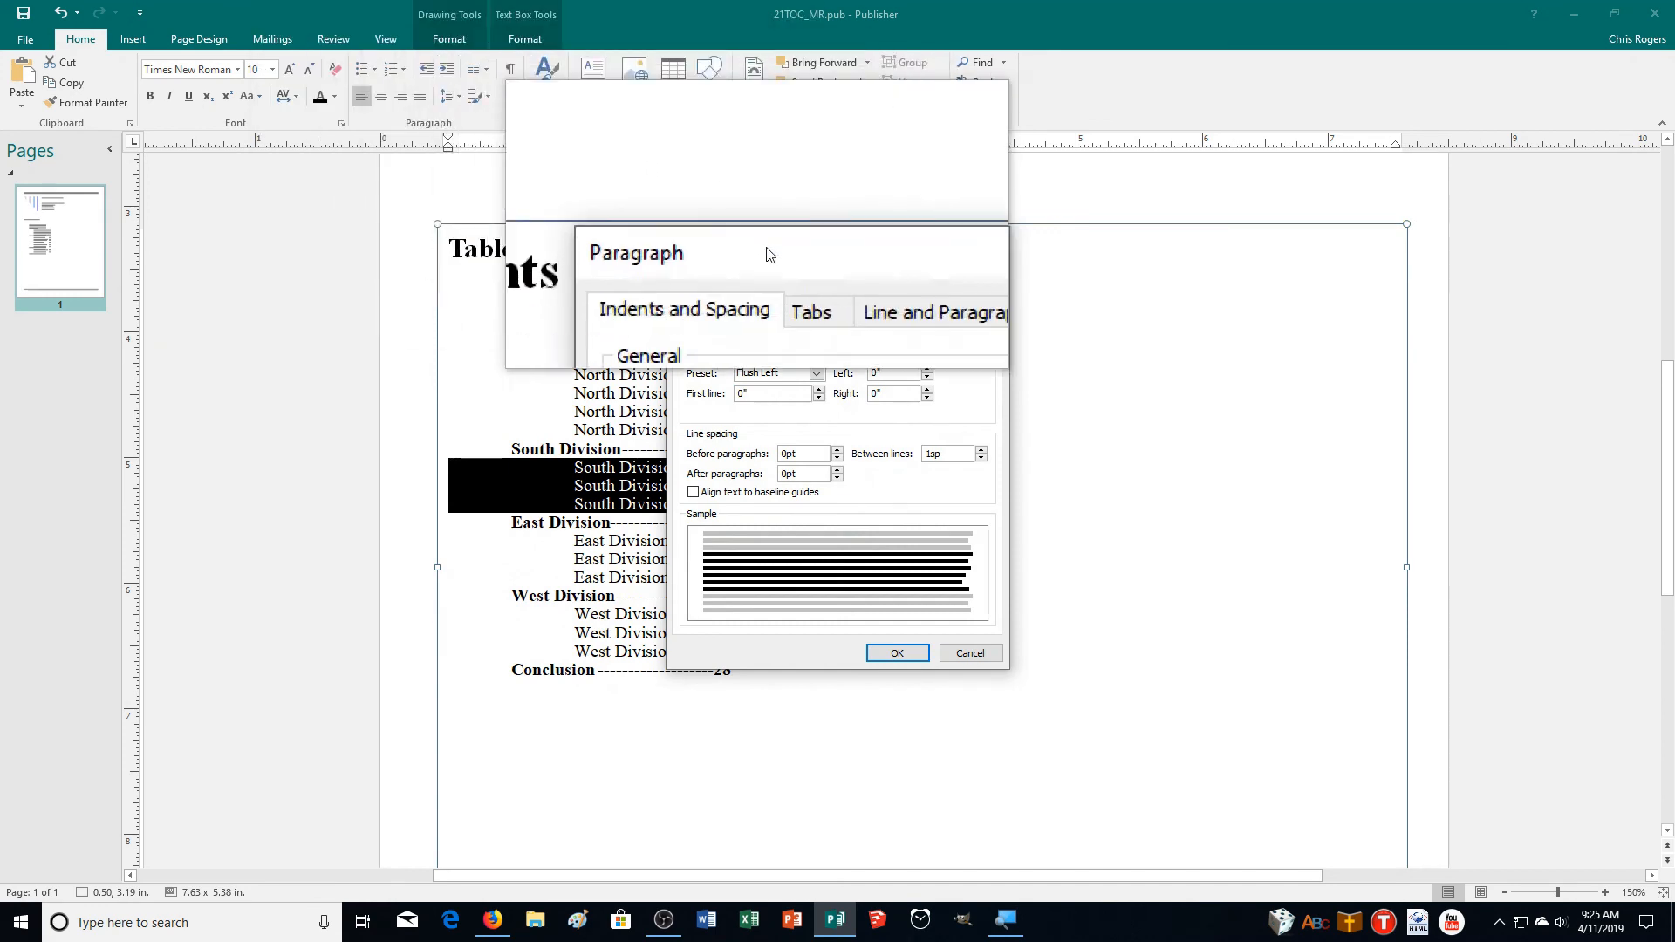
left_click(790, 335)
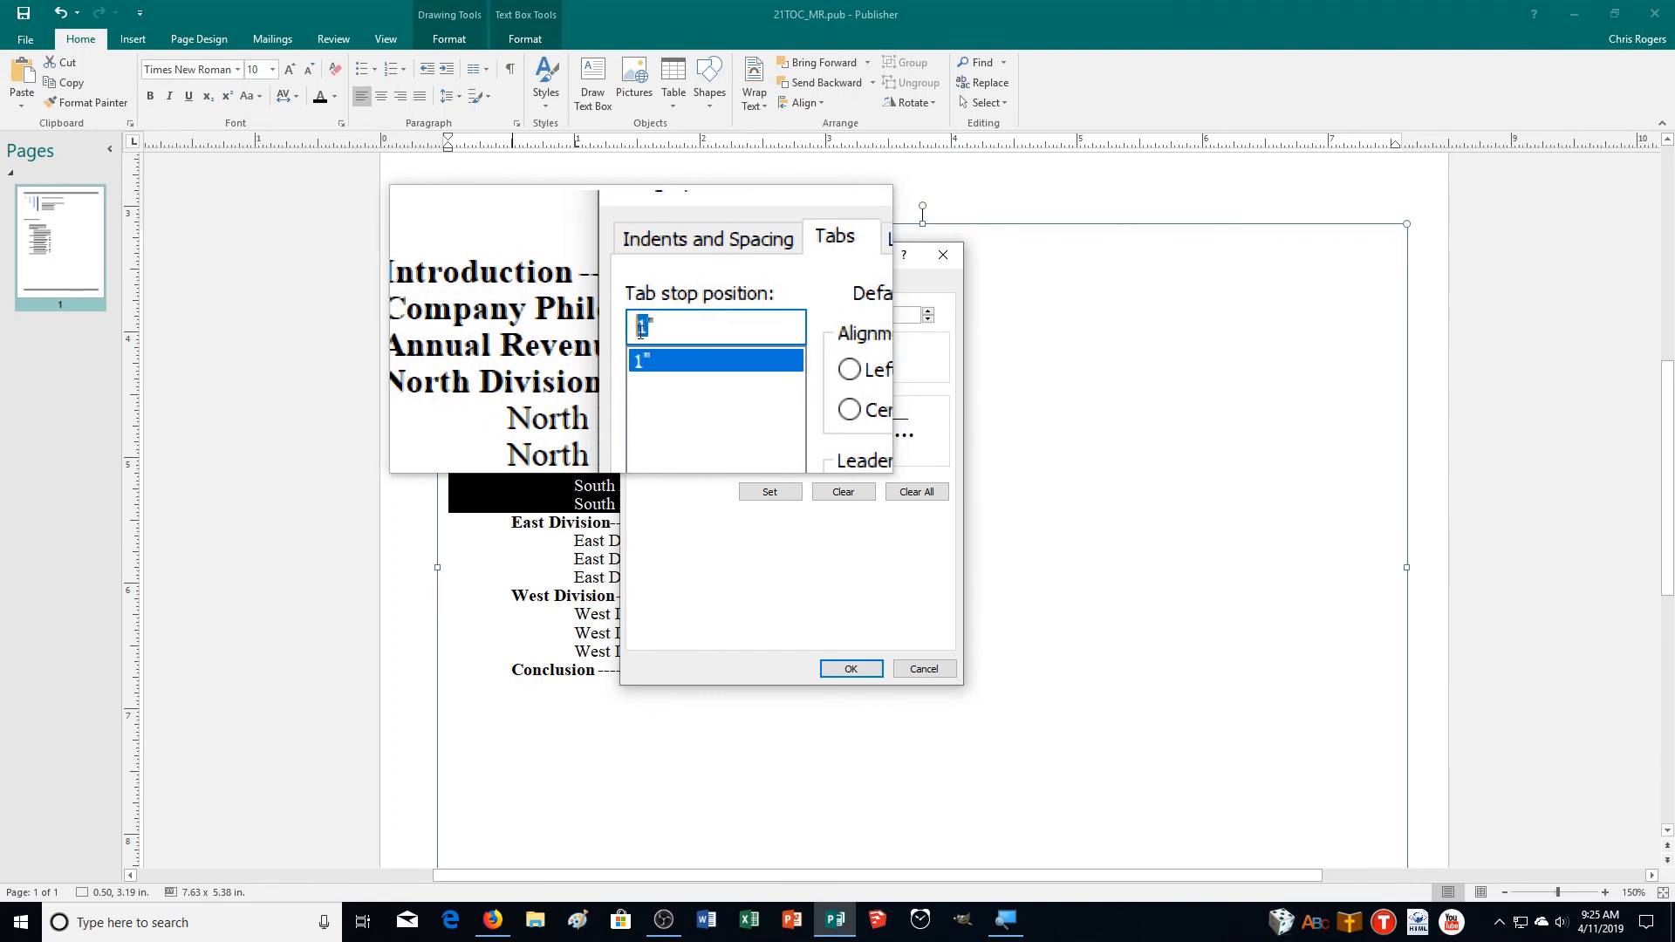
key("Return")
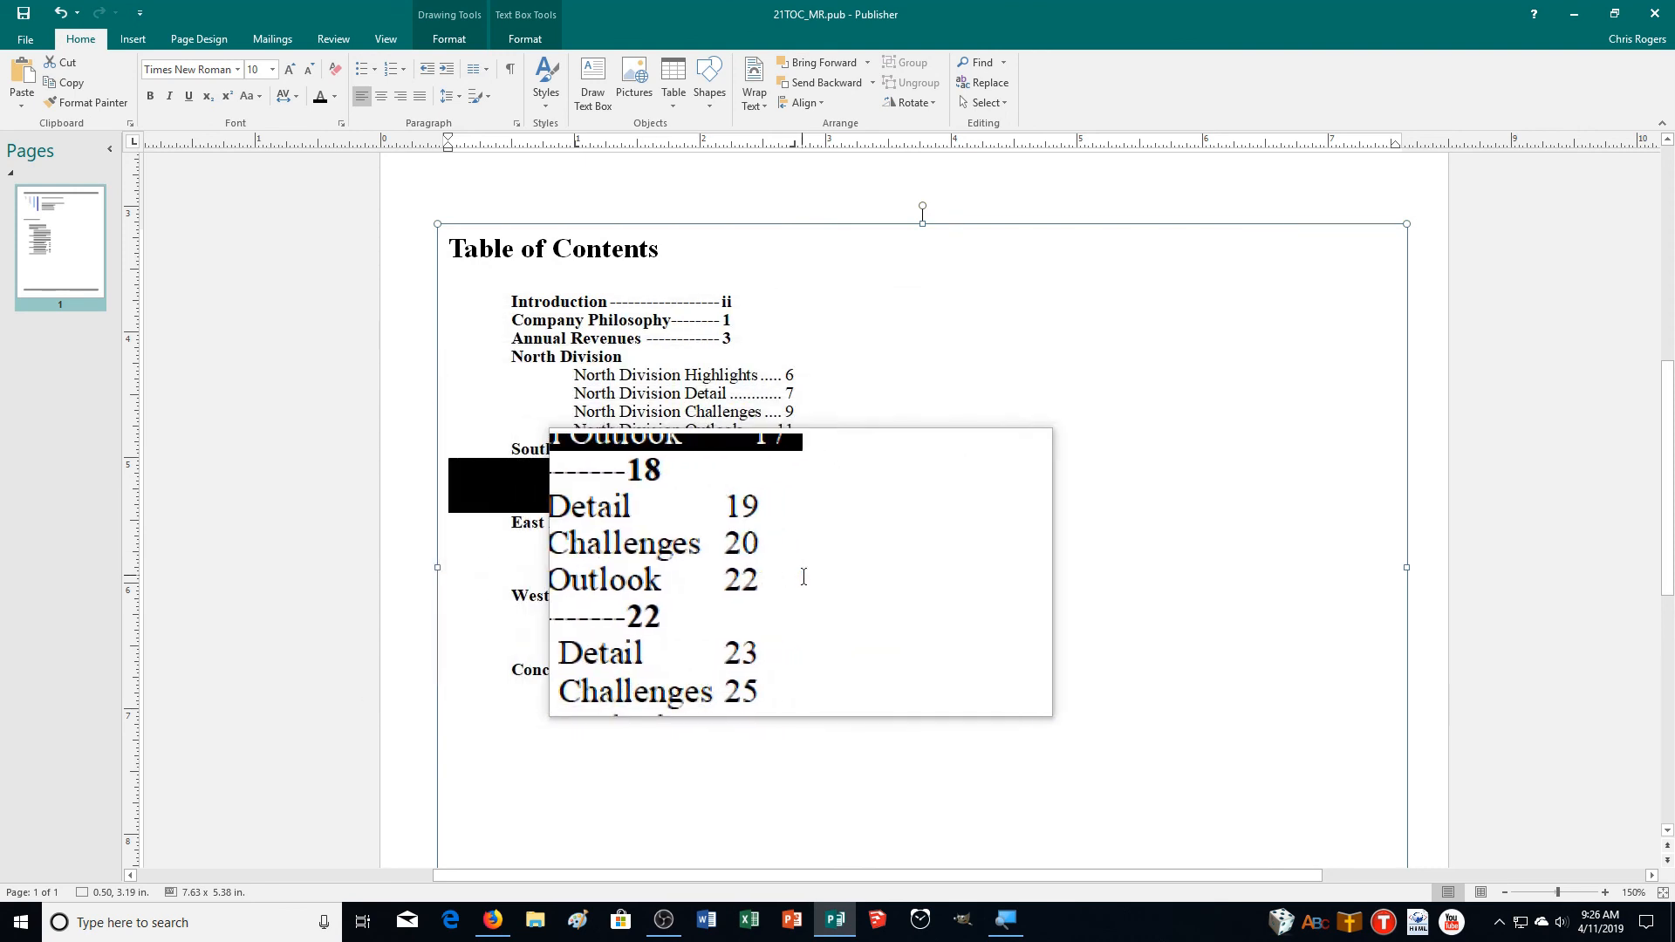
- Add a 2.75" right tab stop with a bullet leader to the three indented entries under East Division
left_click_drag(755, 575, 490, 541)
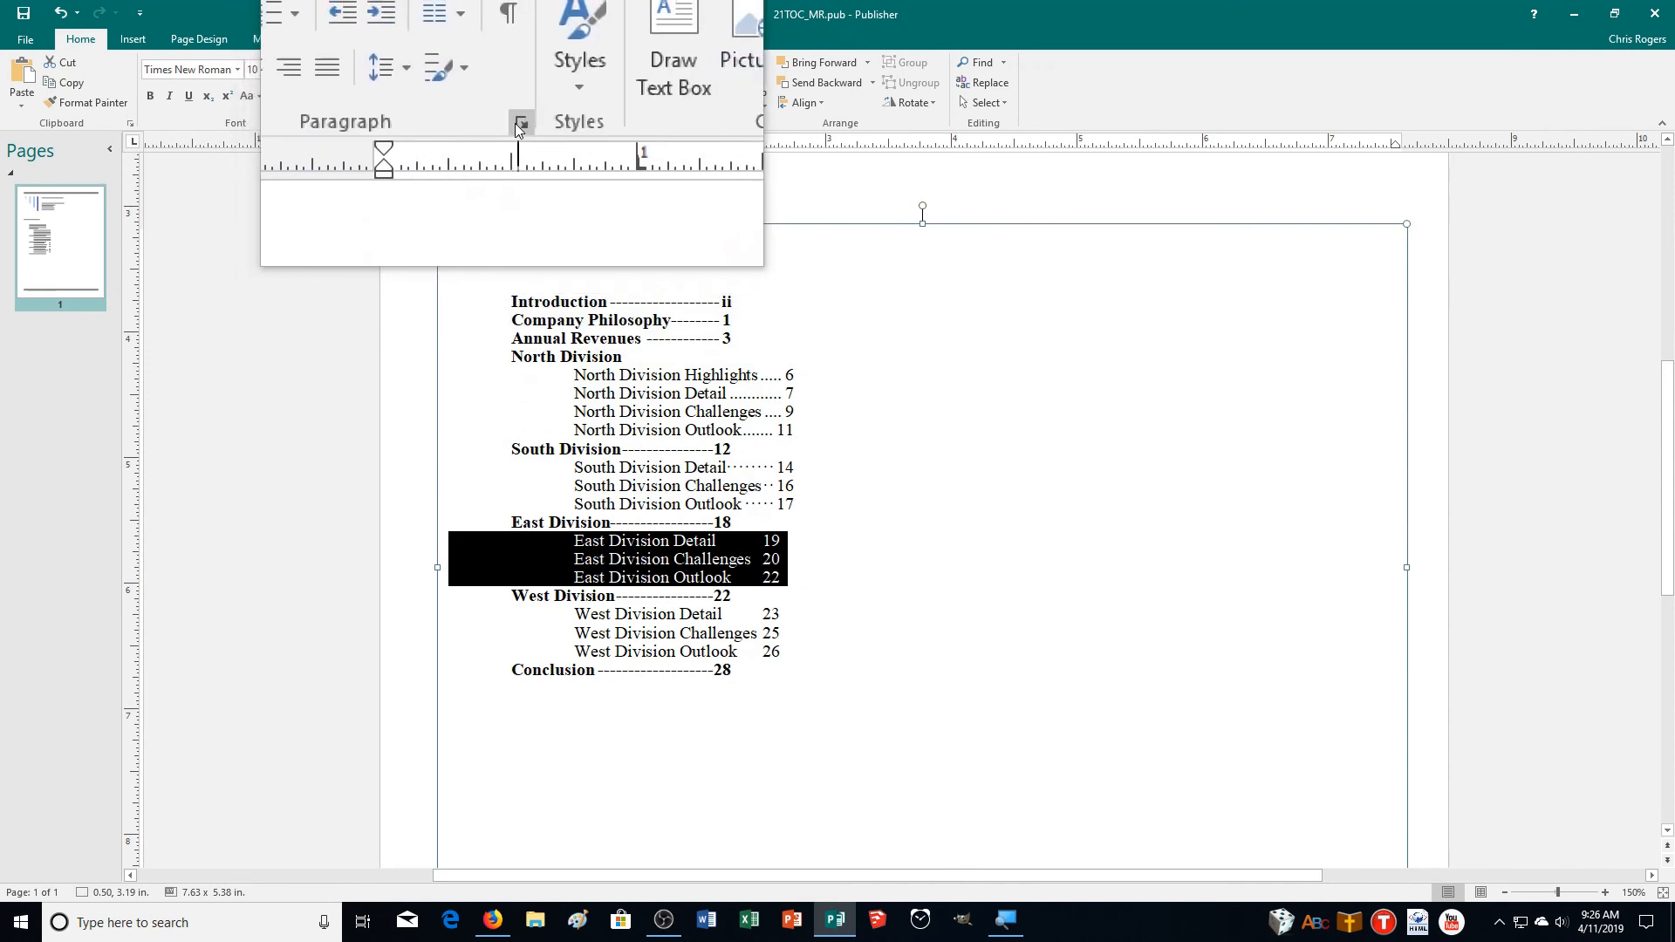
left_click(514, 123)
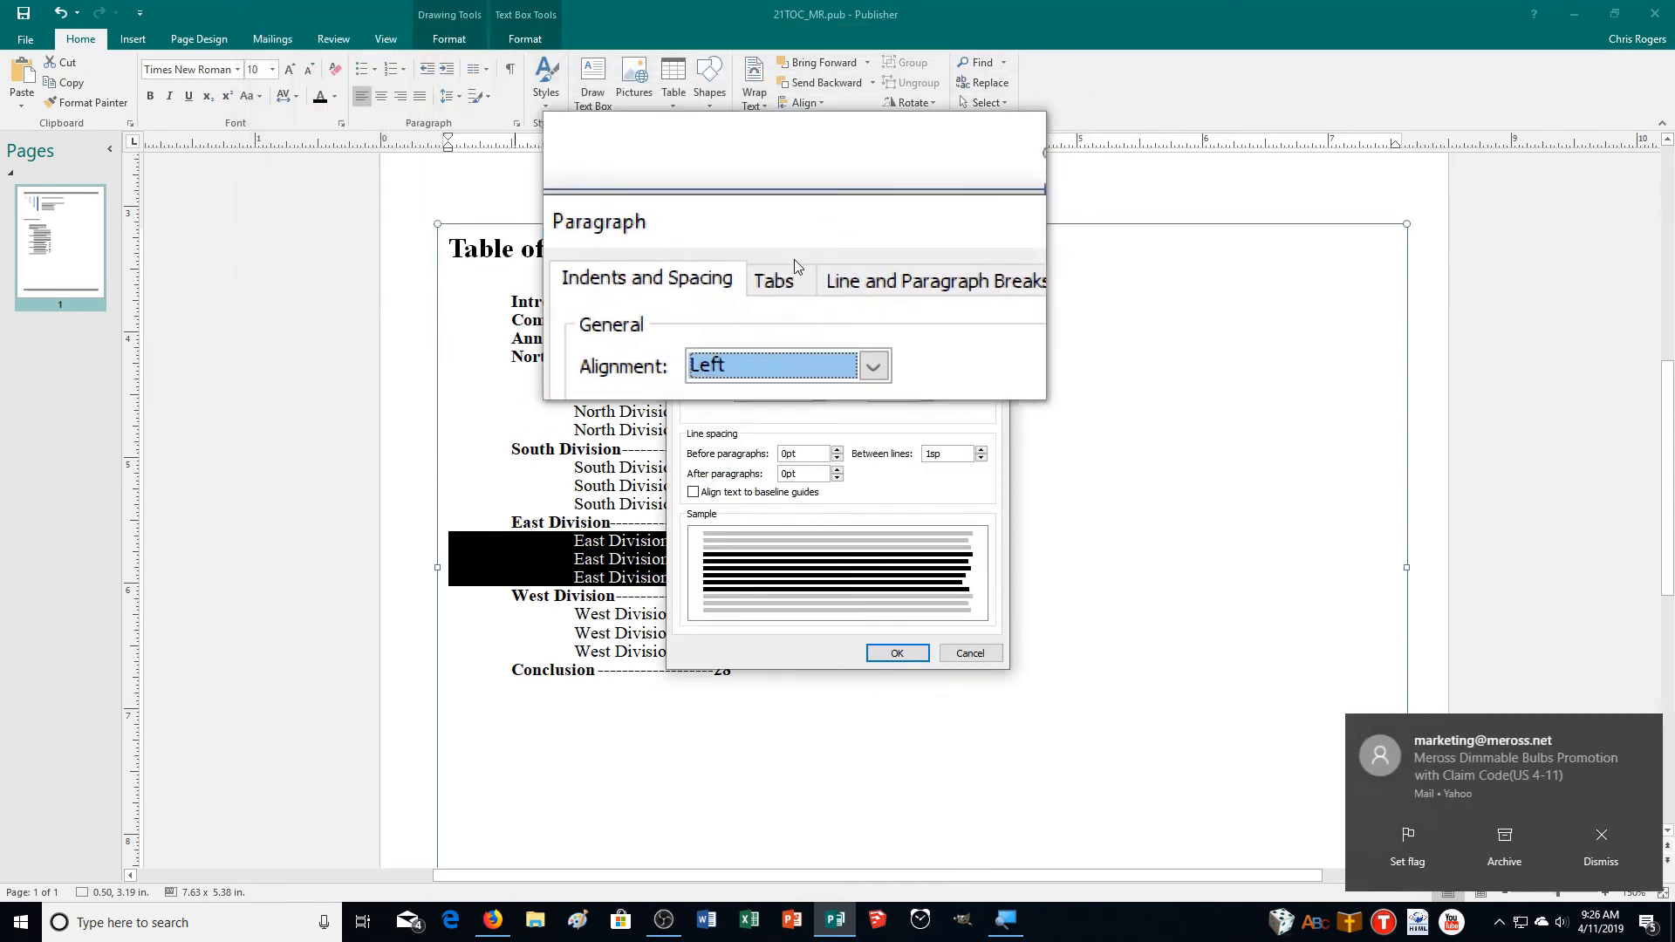
left_click(786, 299)
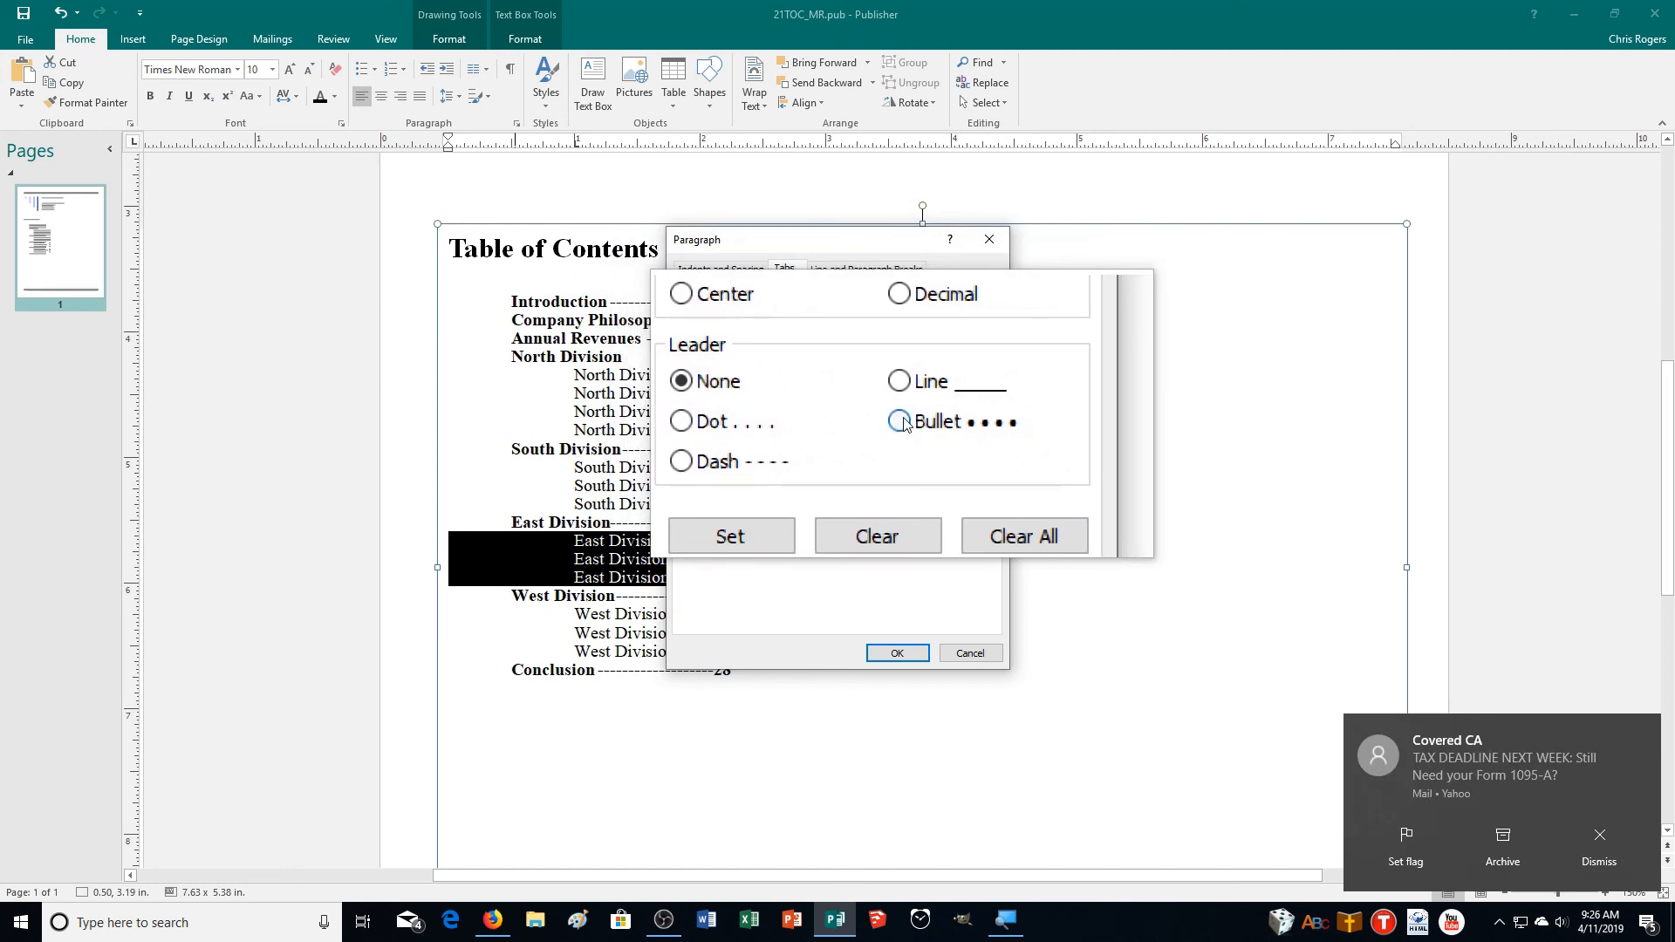
left_click(901, 422)
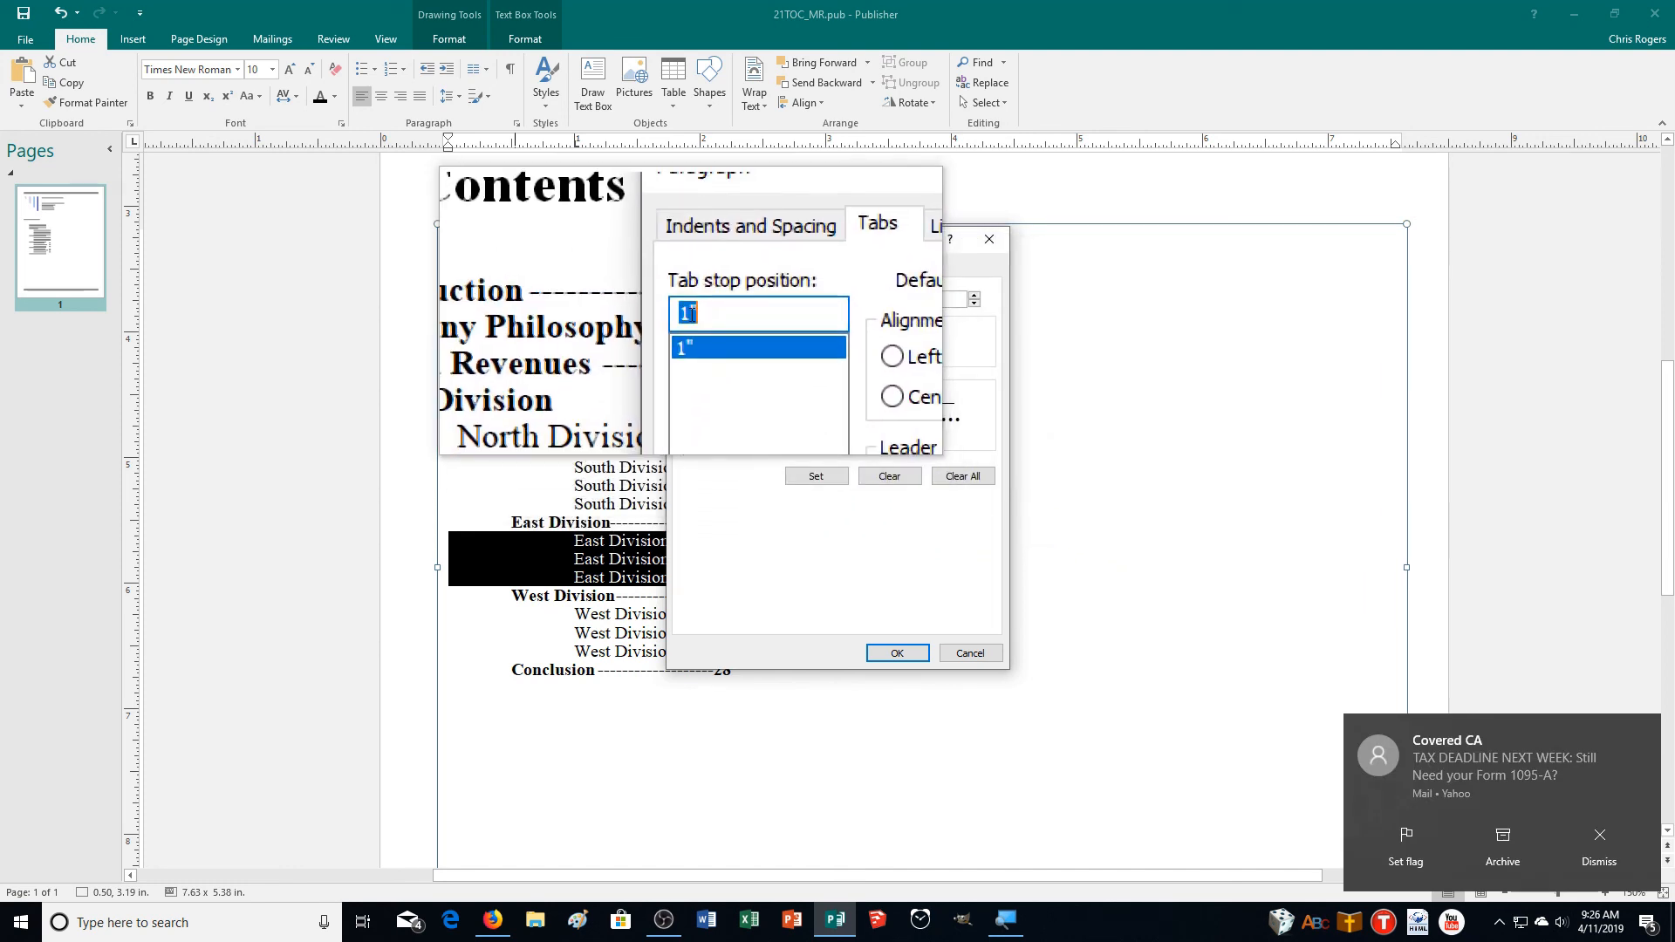
double_click(691, 314)
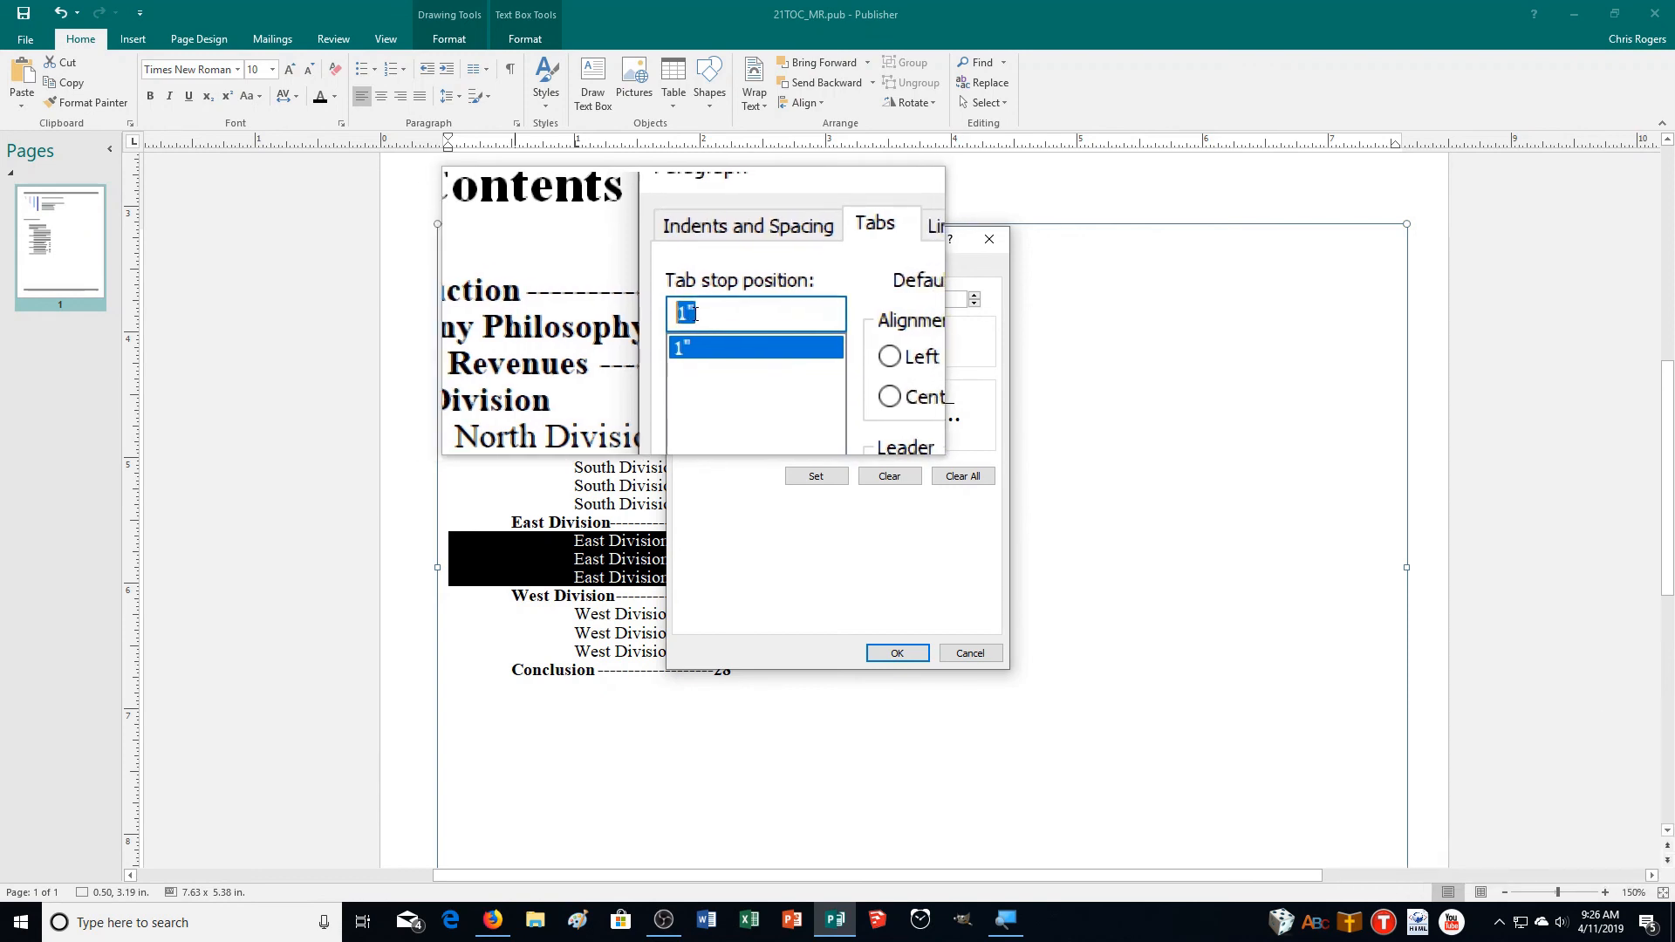
double_click(692, 314)
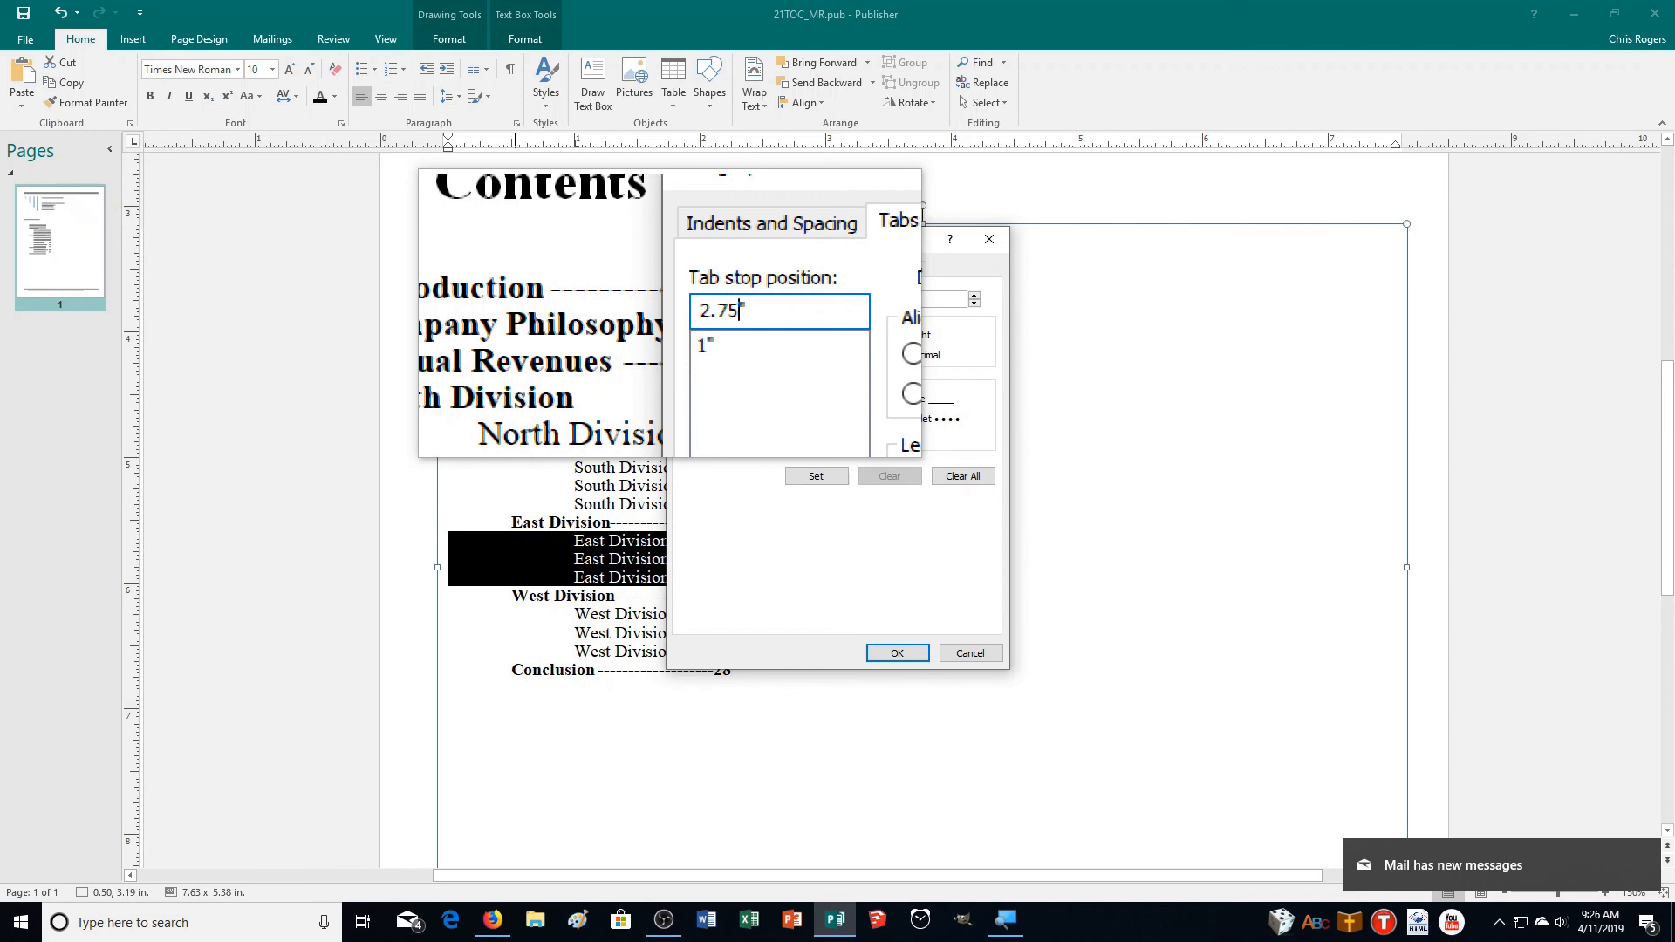
key("Return")
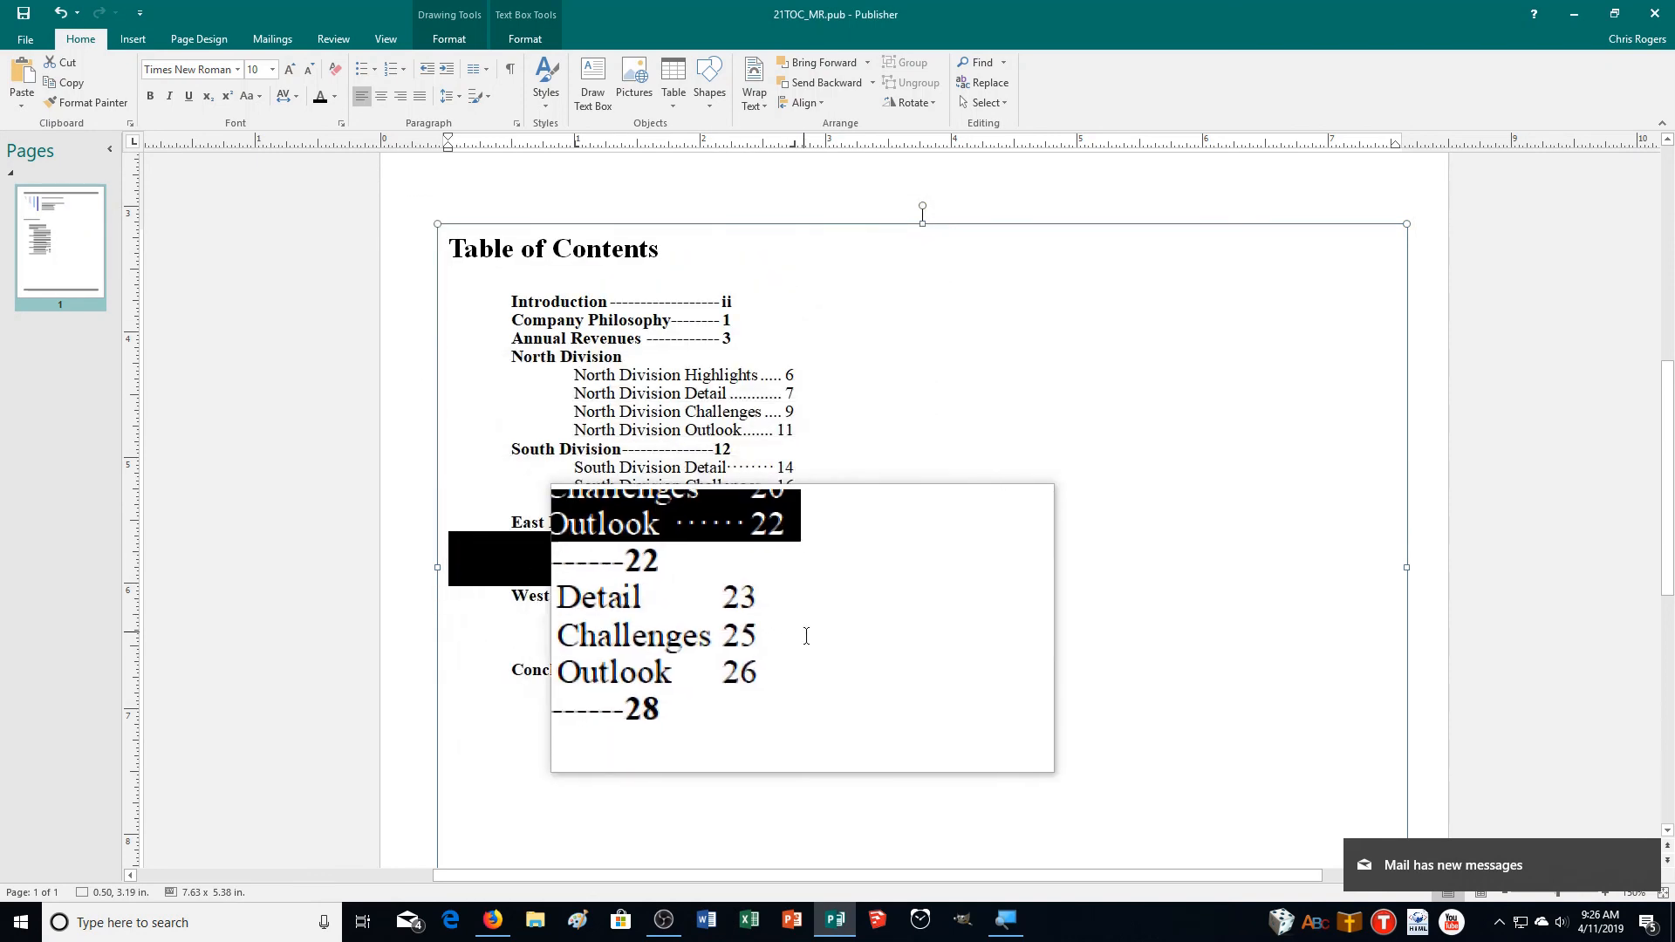
- Add a 2.75" right tab stop with a bullet leader to the three indented entries under West Division
left_click_drag(806, 657, 634, 602)
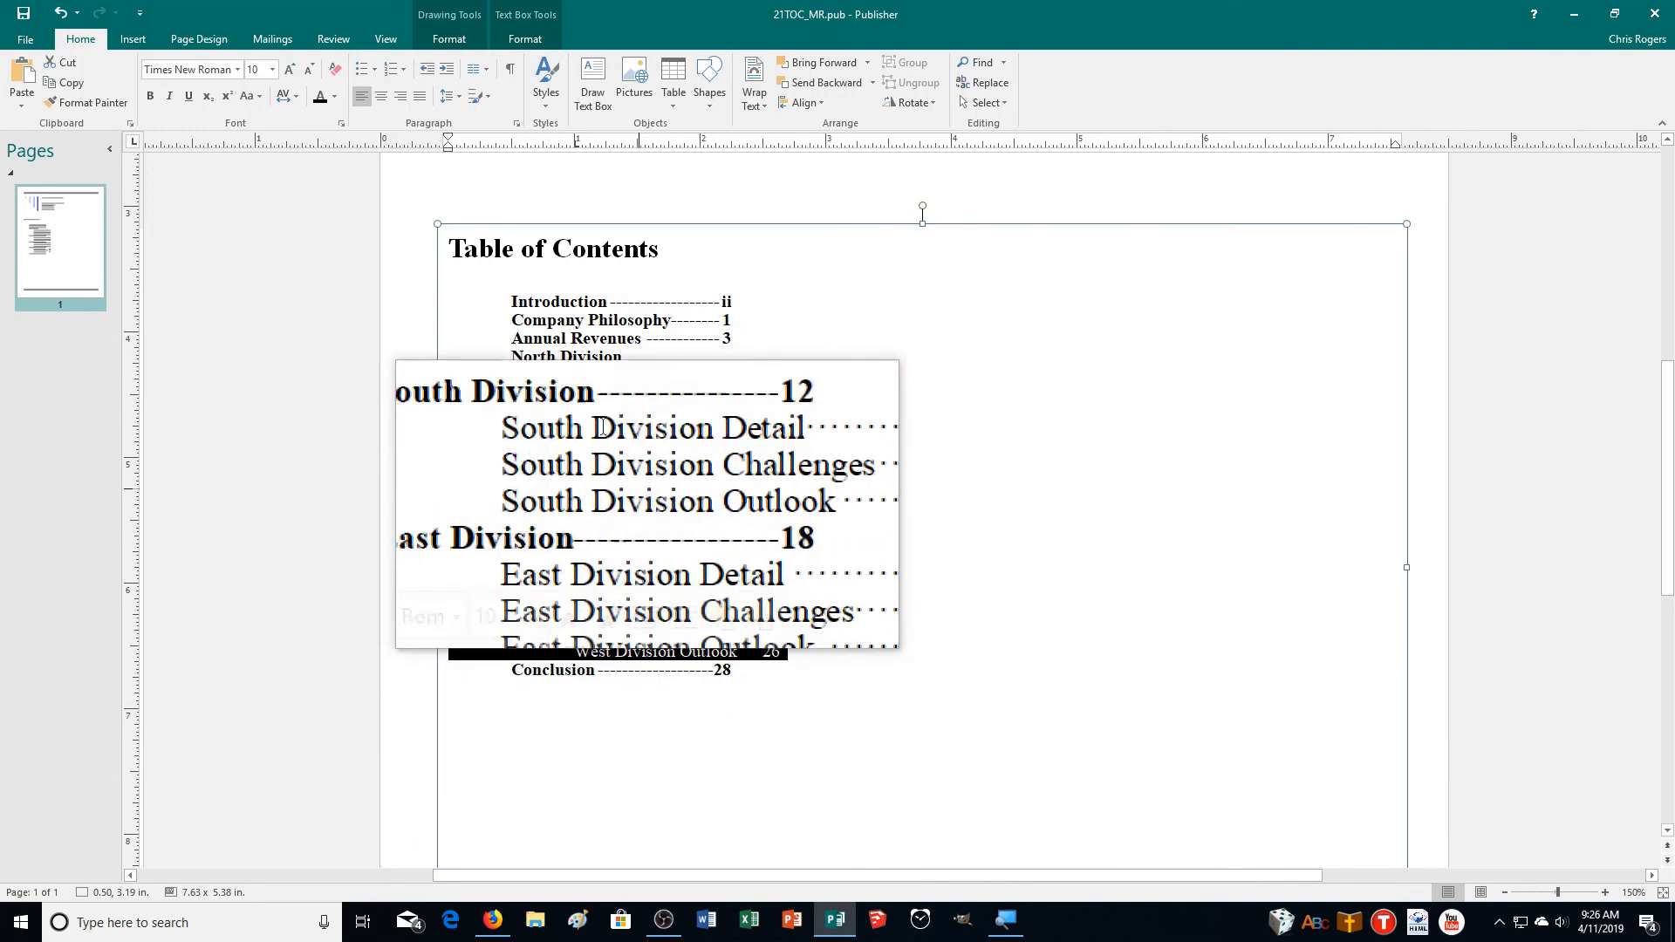
left_click(520, 123)
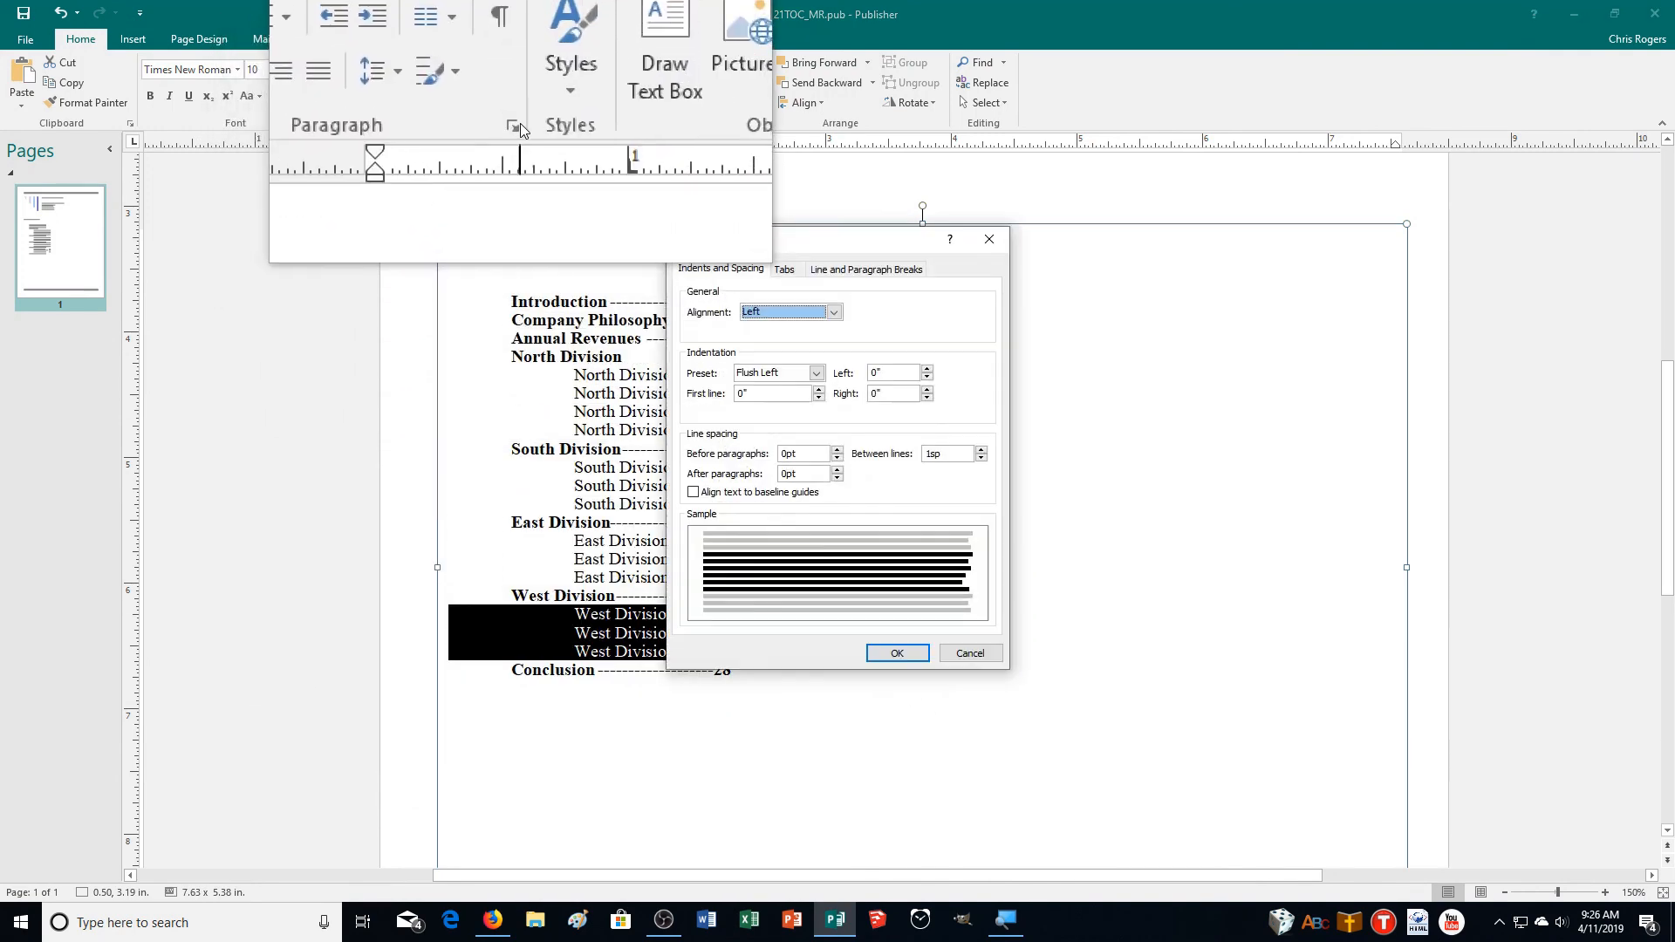
left_click(790, 275)
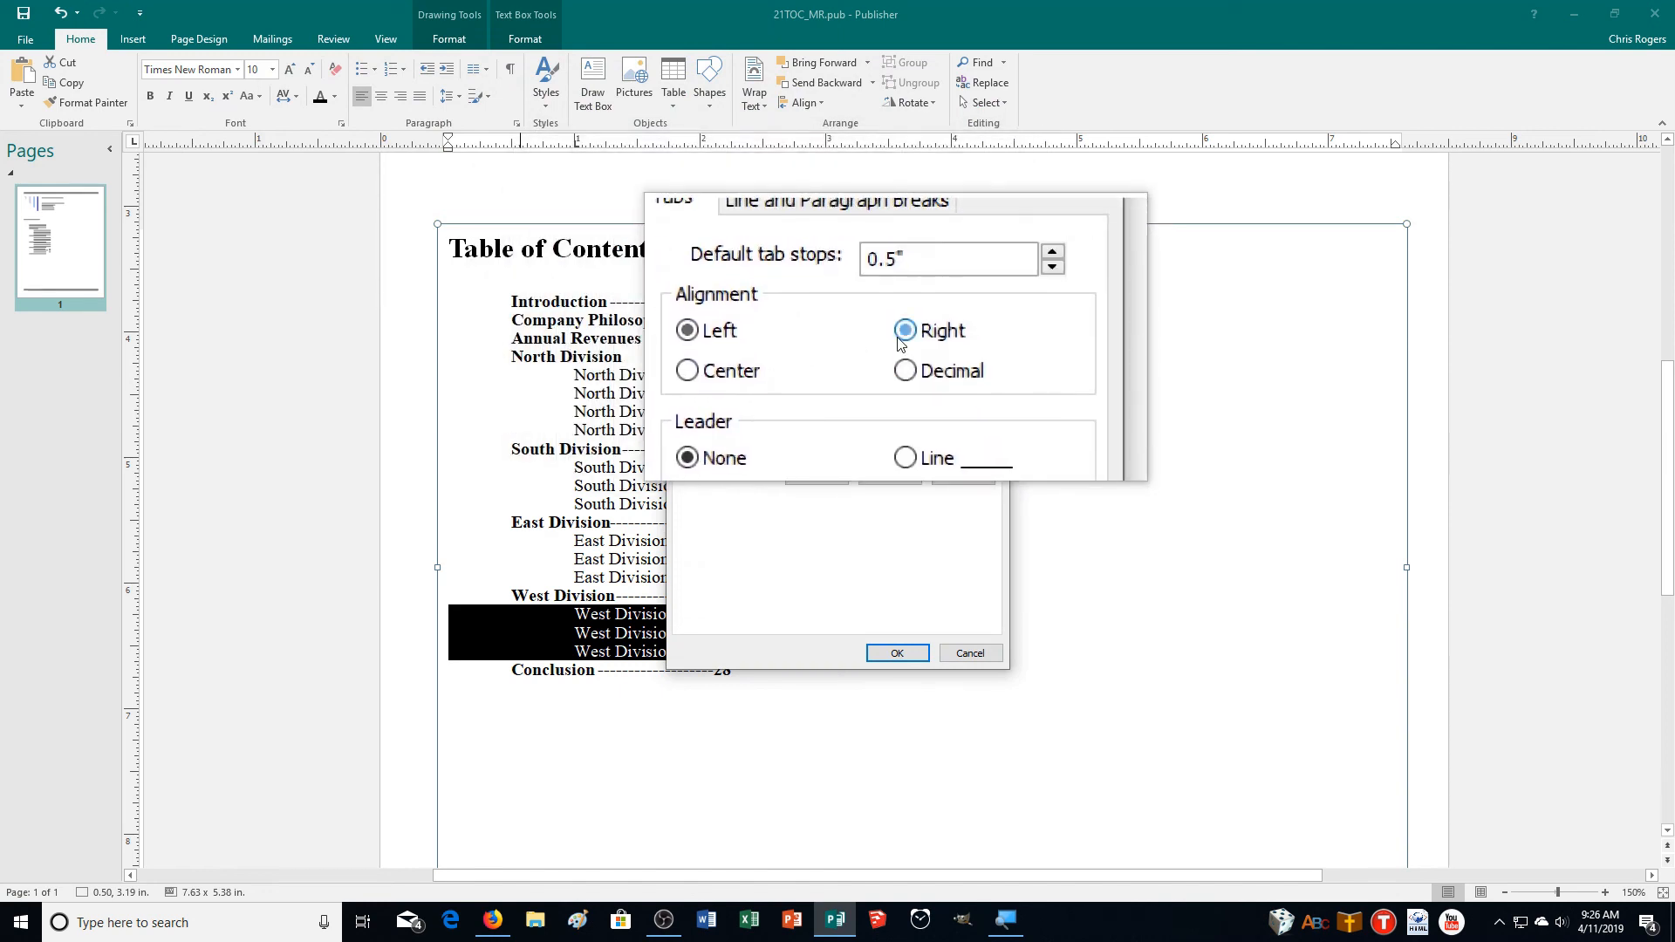
left_click(900, 340)
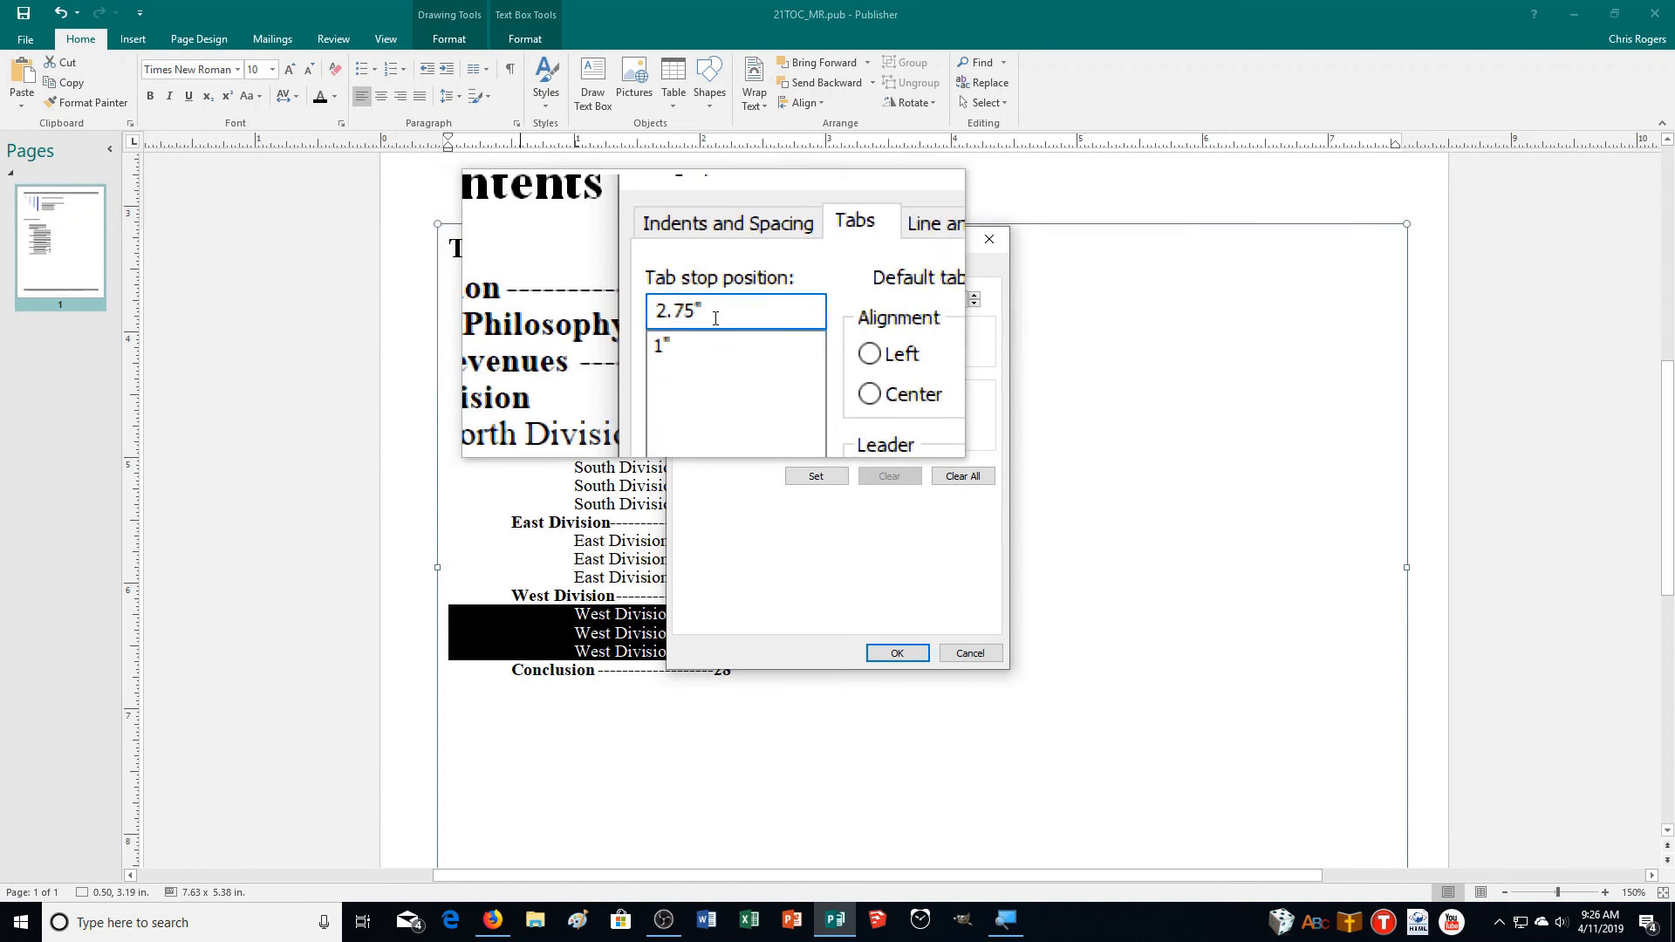
left_click(896, 653)
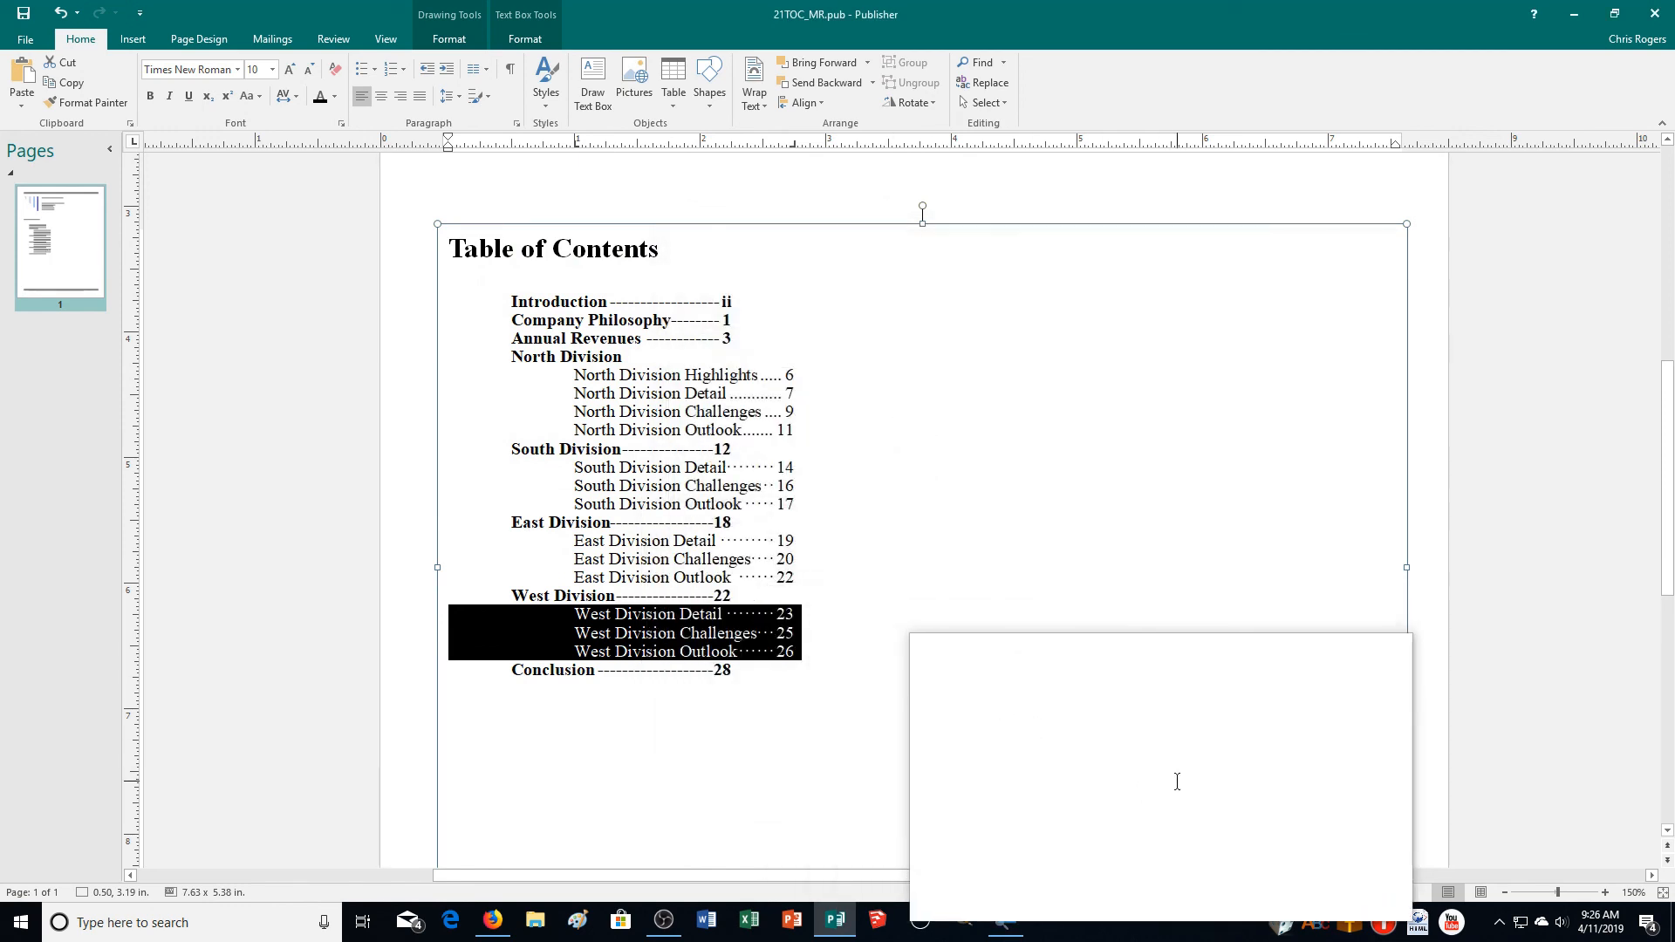
left_click(1176, 781)
scroll(1073, 590, "down", 1)
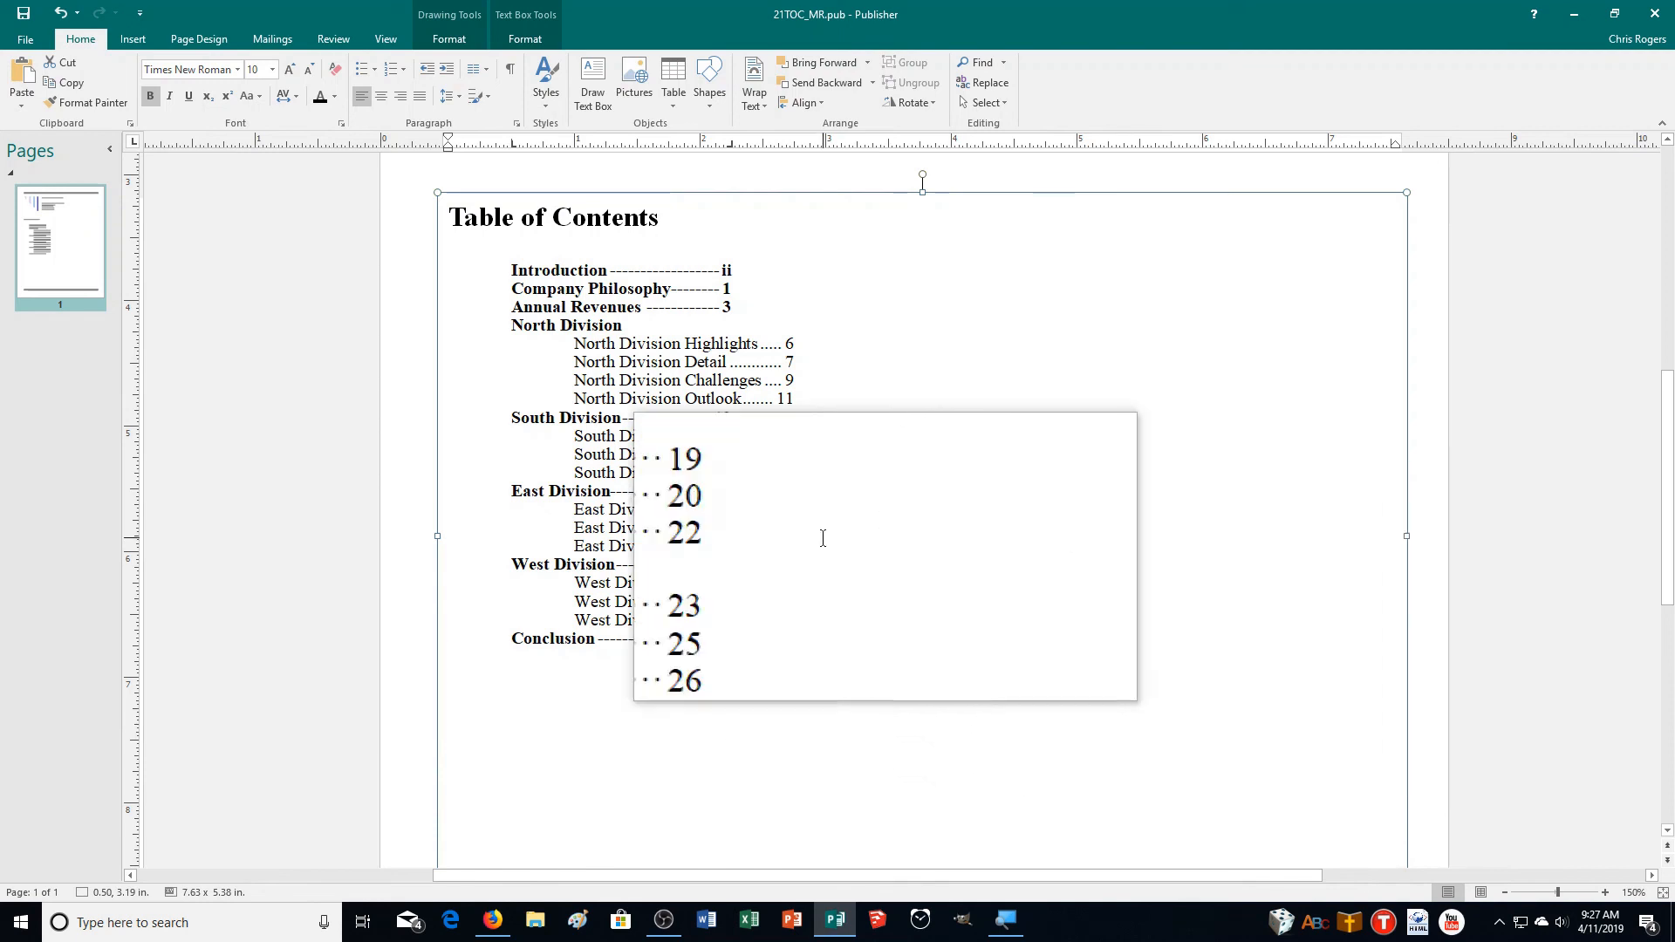
key("ctrl+v")
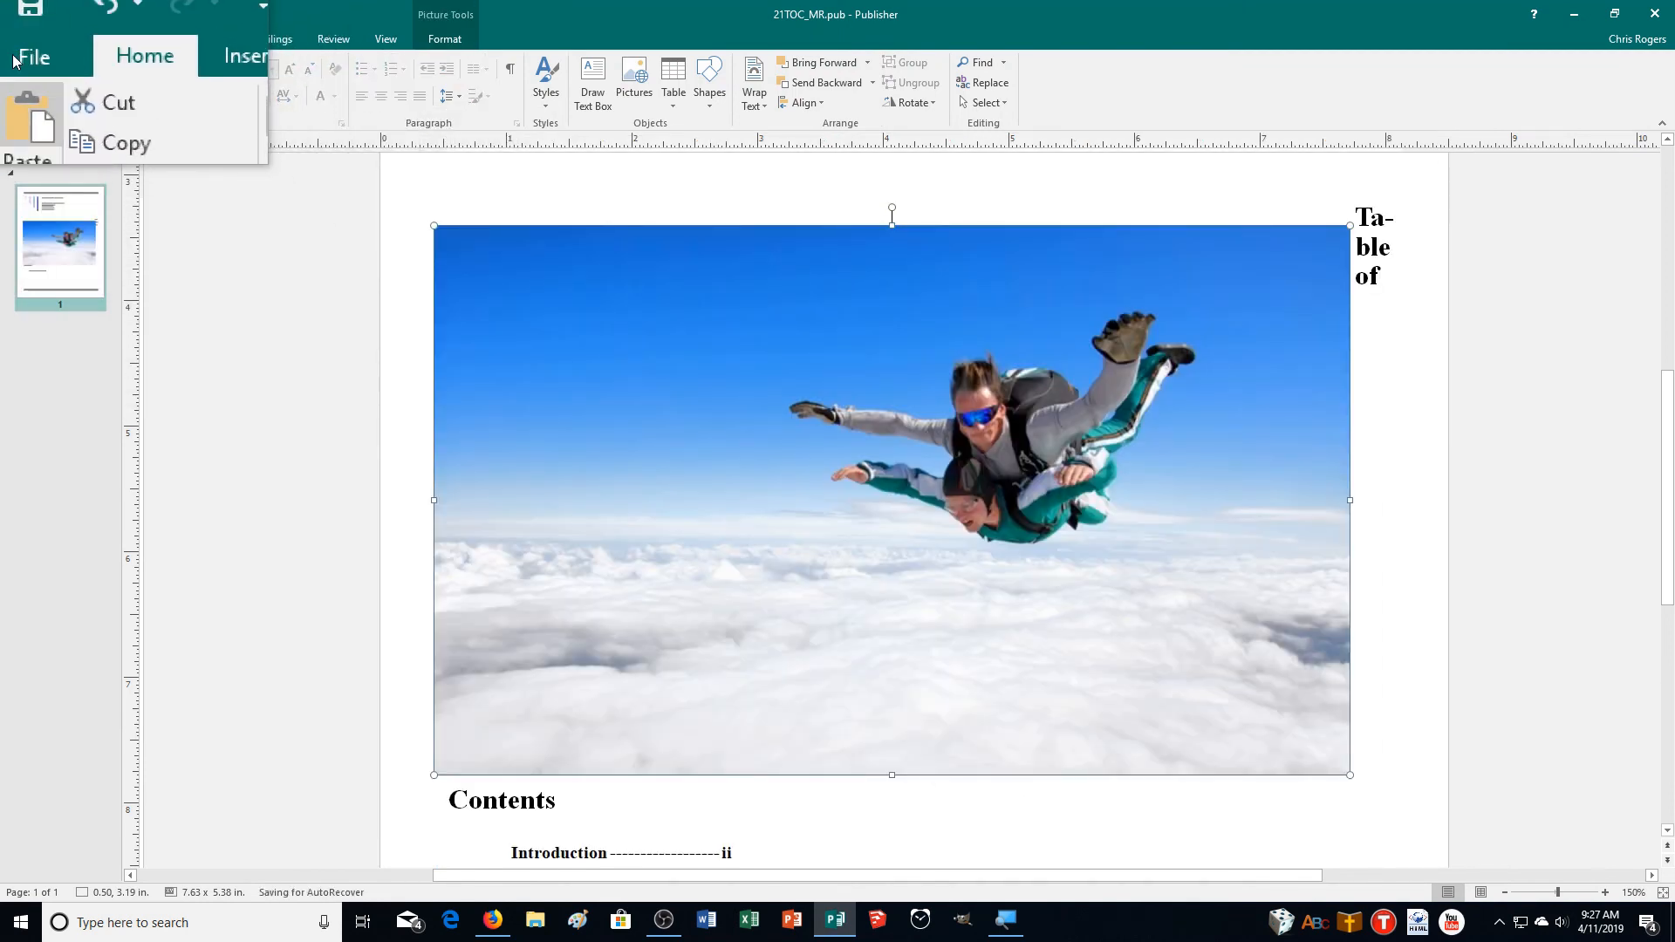
key("ctrl+z")
- Print the publication to a PDF file named 21TOC_MR in the CADemonstration2 folder
left_click(24, 41)
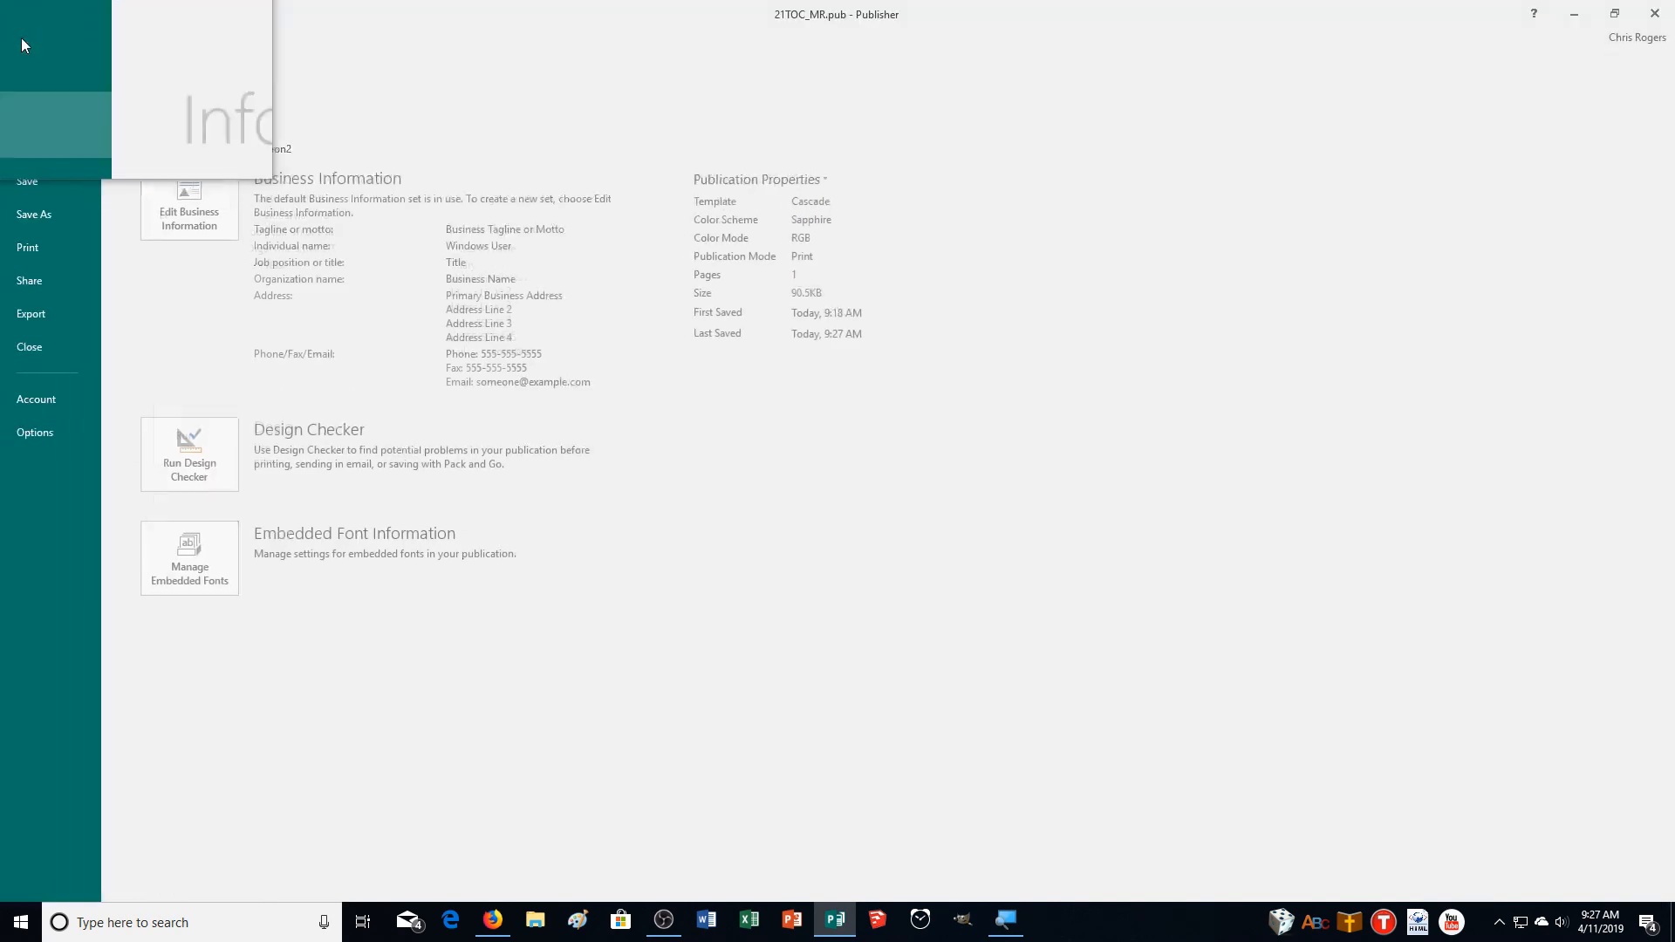
left_click(26, 247)
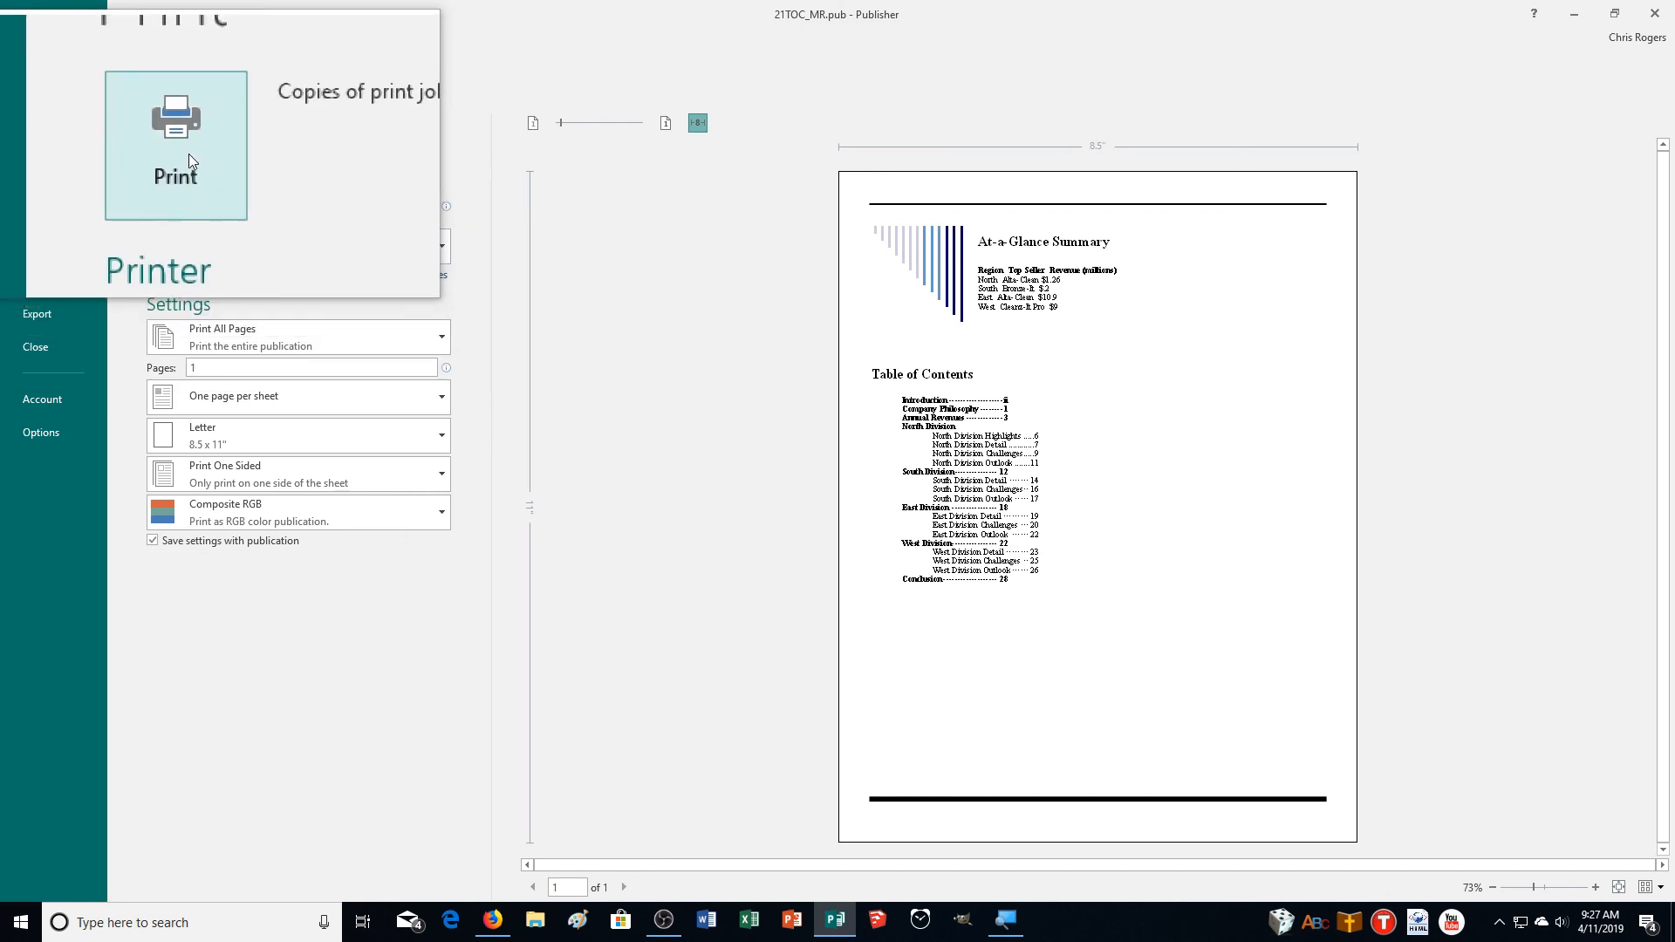
left_click(188, 153)
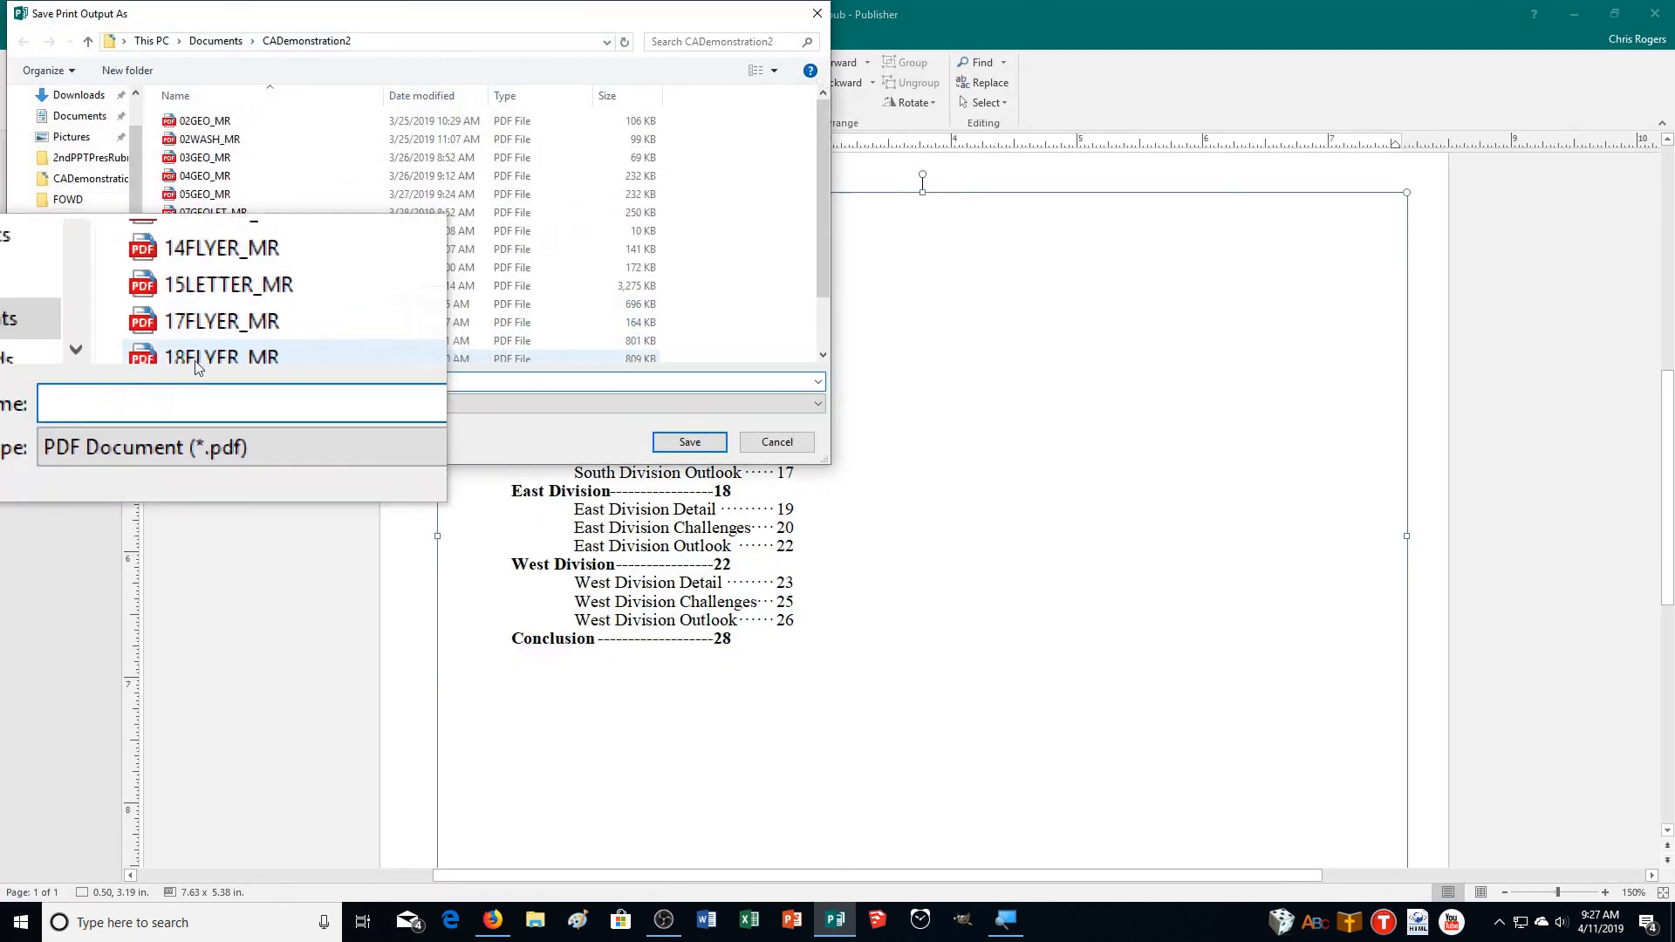
type("21")
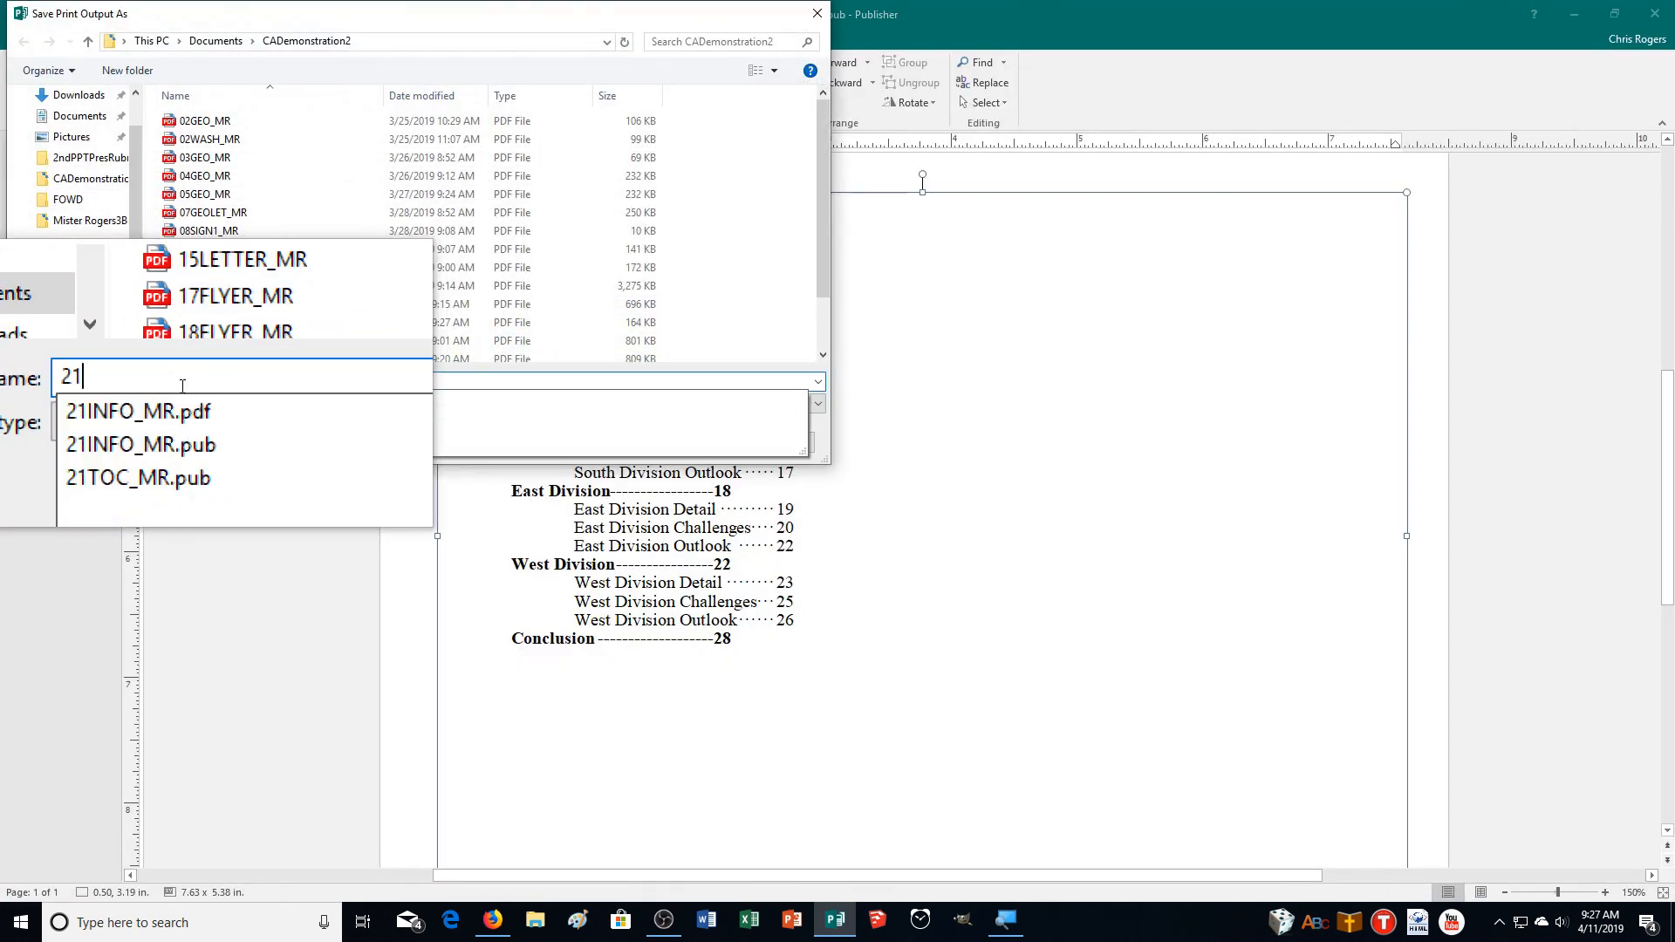
type("TOC_MR")
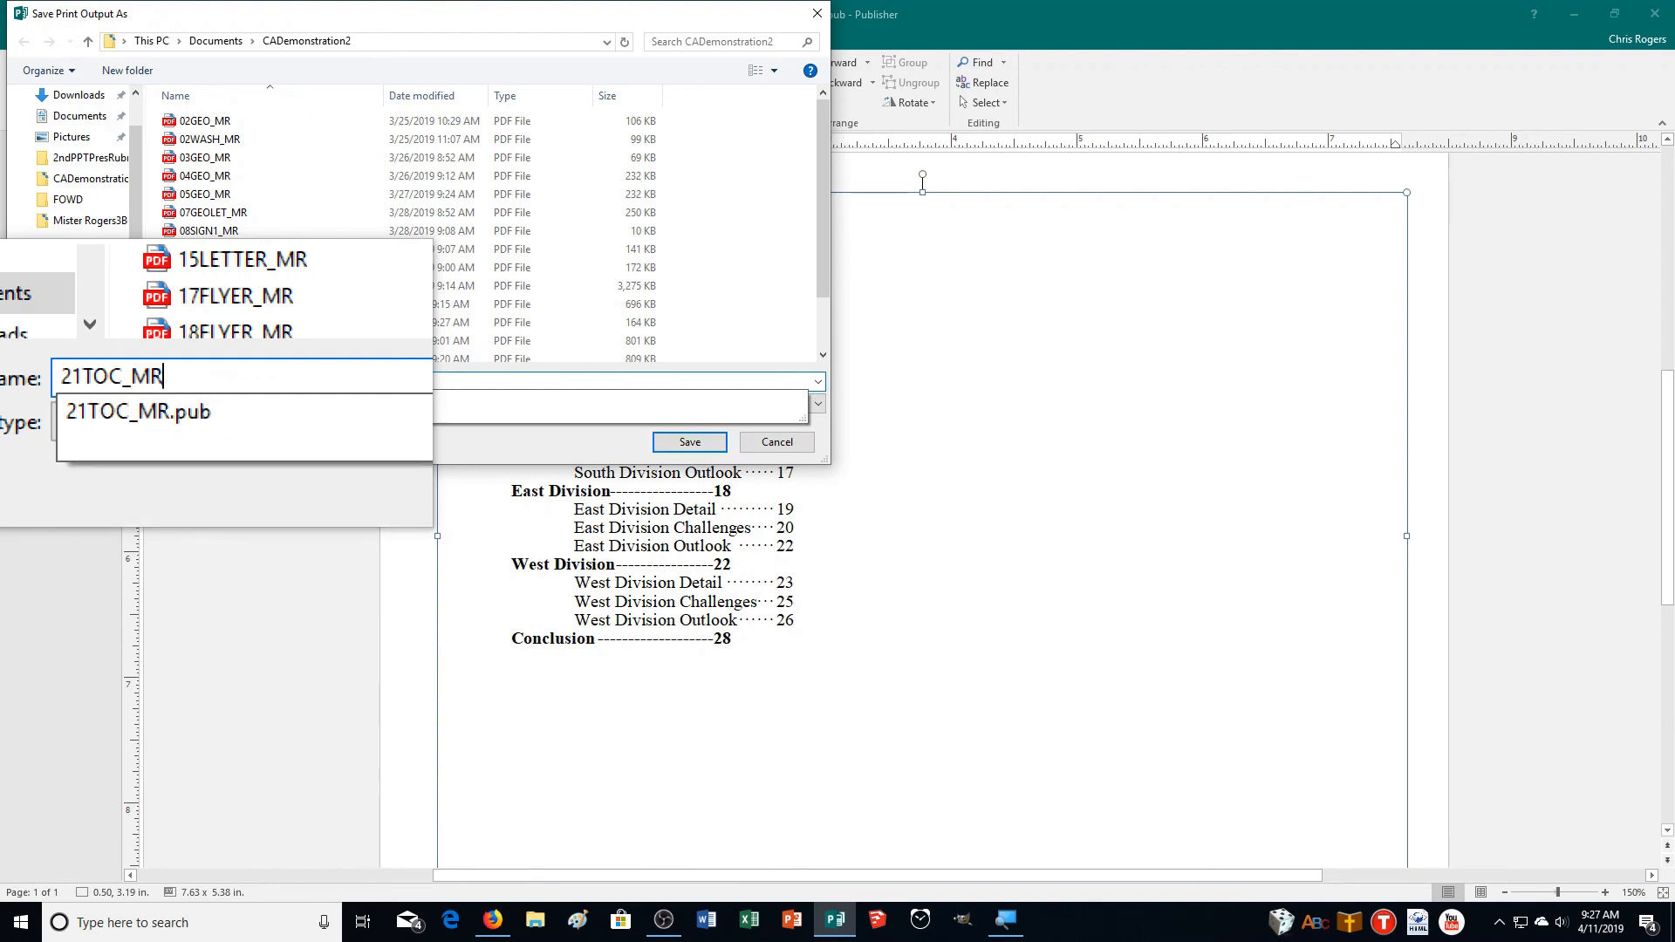
key("Return")
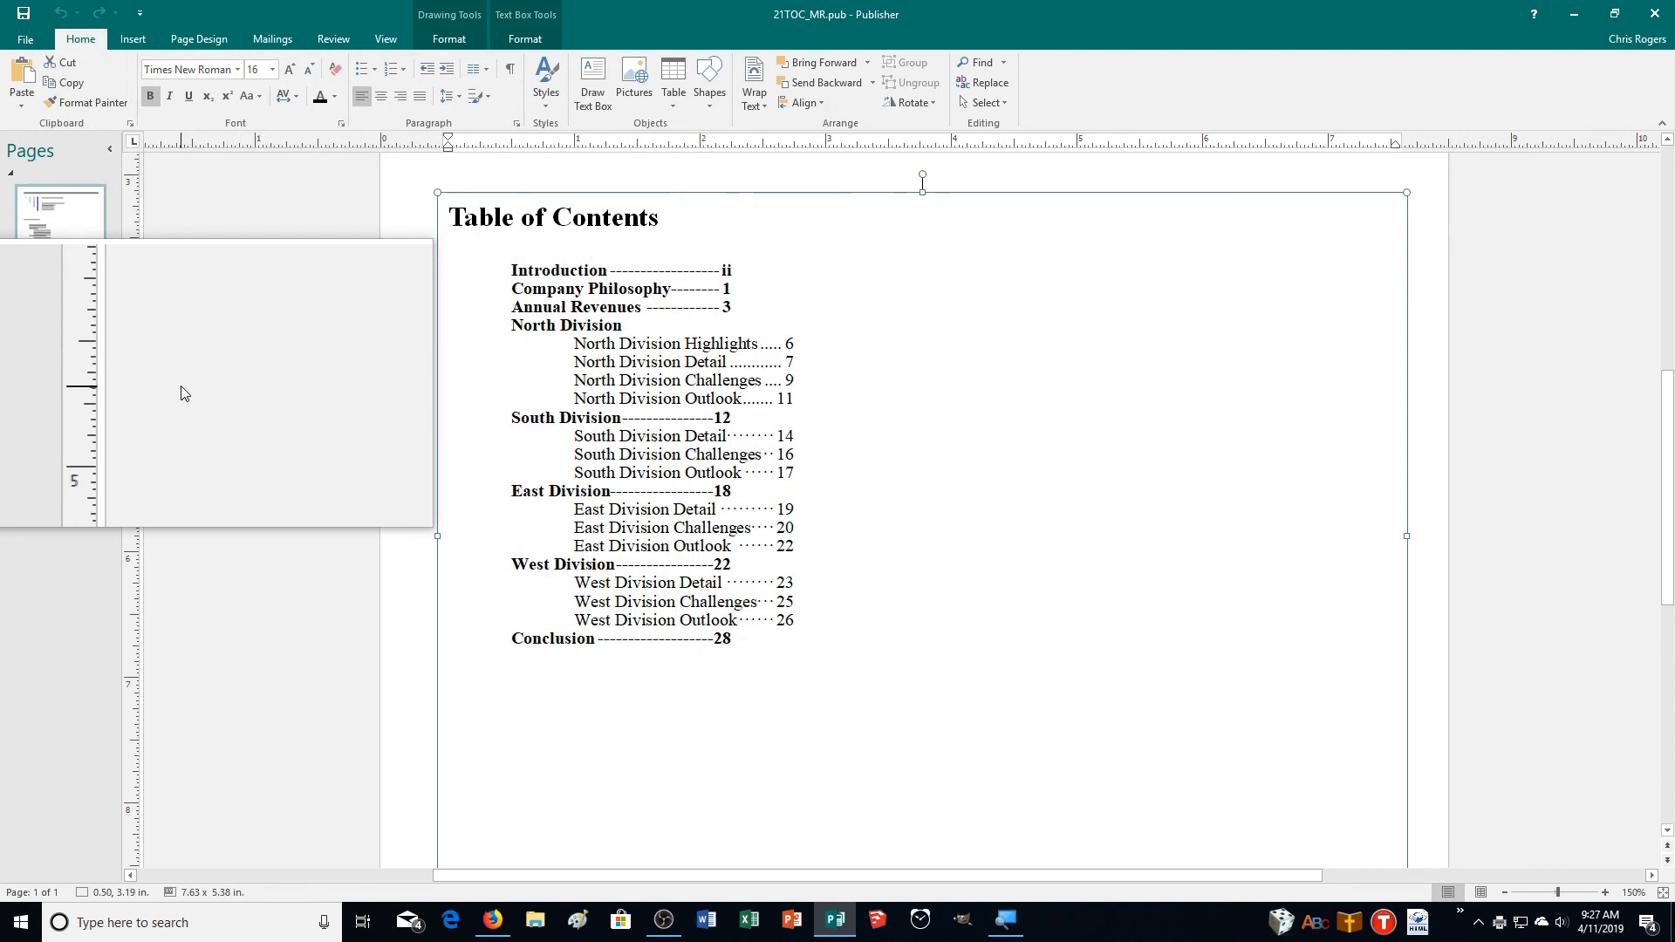
- Switch to File Explorer and look in the CADemonstration2 folder for the 21TOC_MR PDF and publication files
left_click(553, 919)
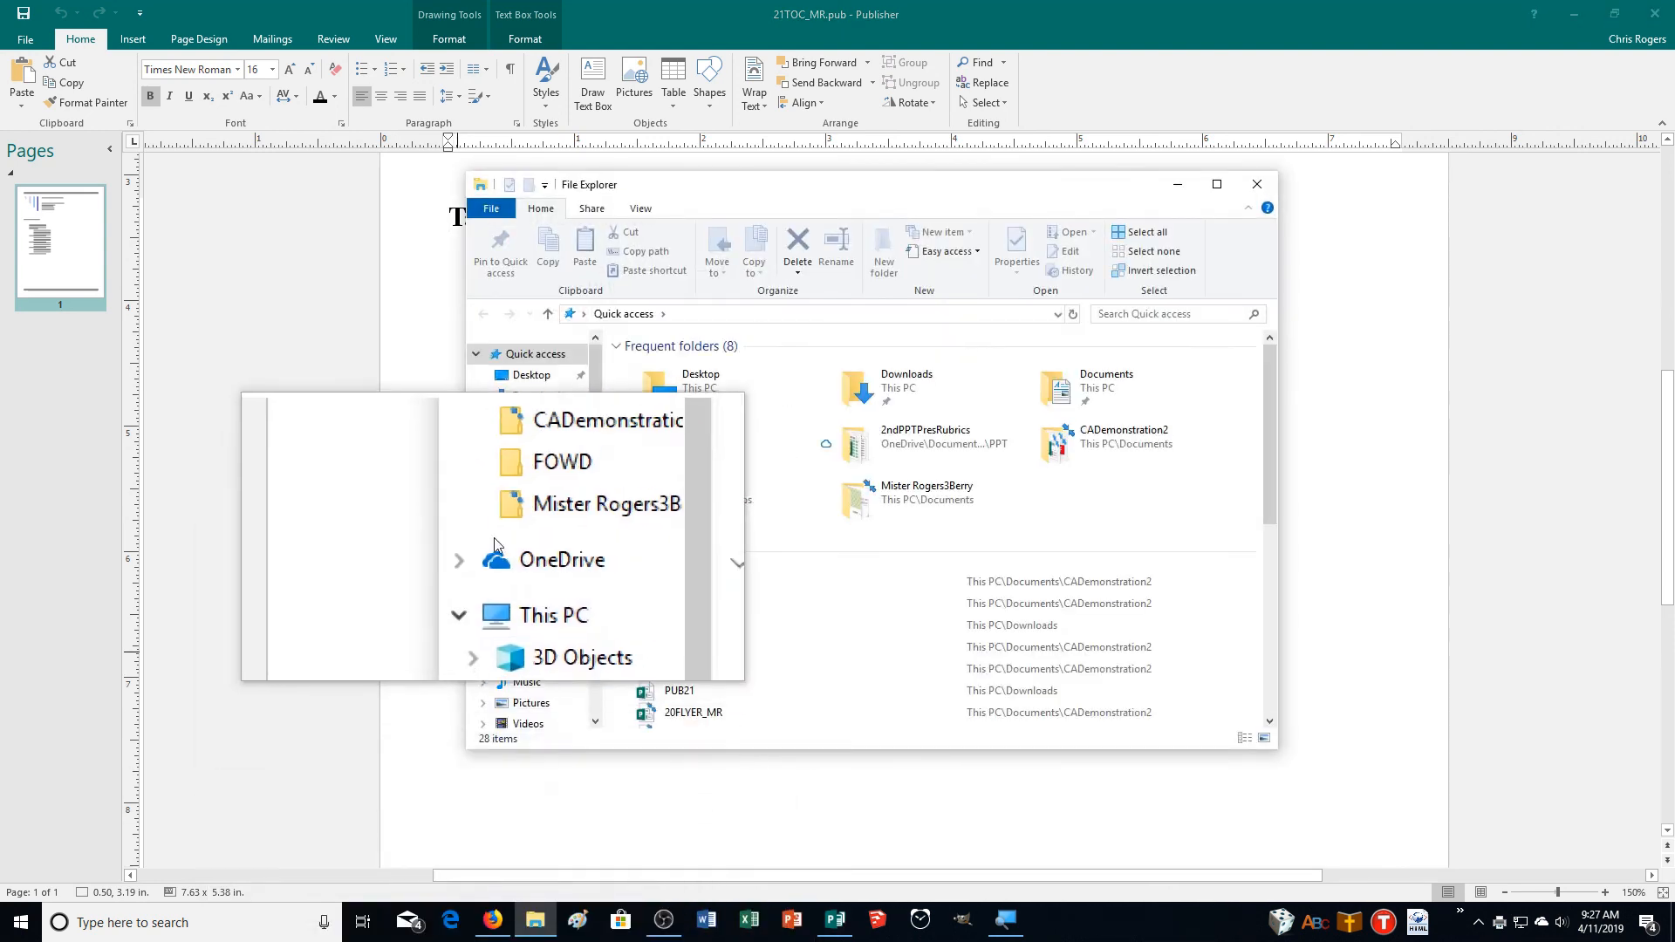
left_click(533, 513)
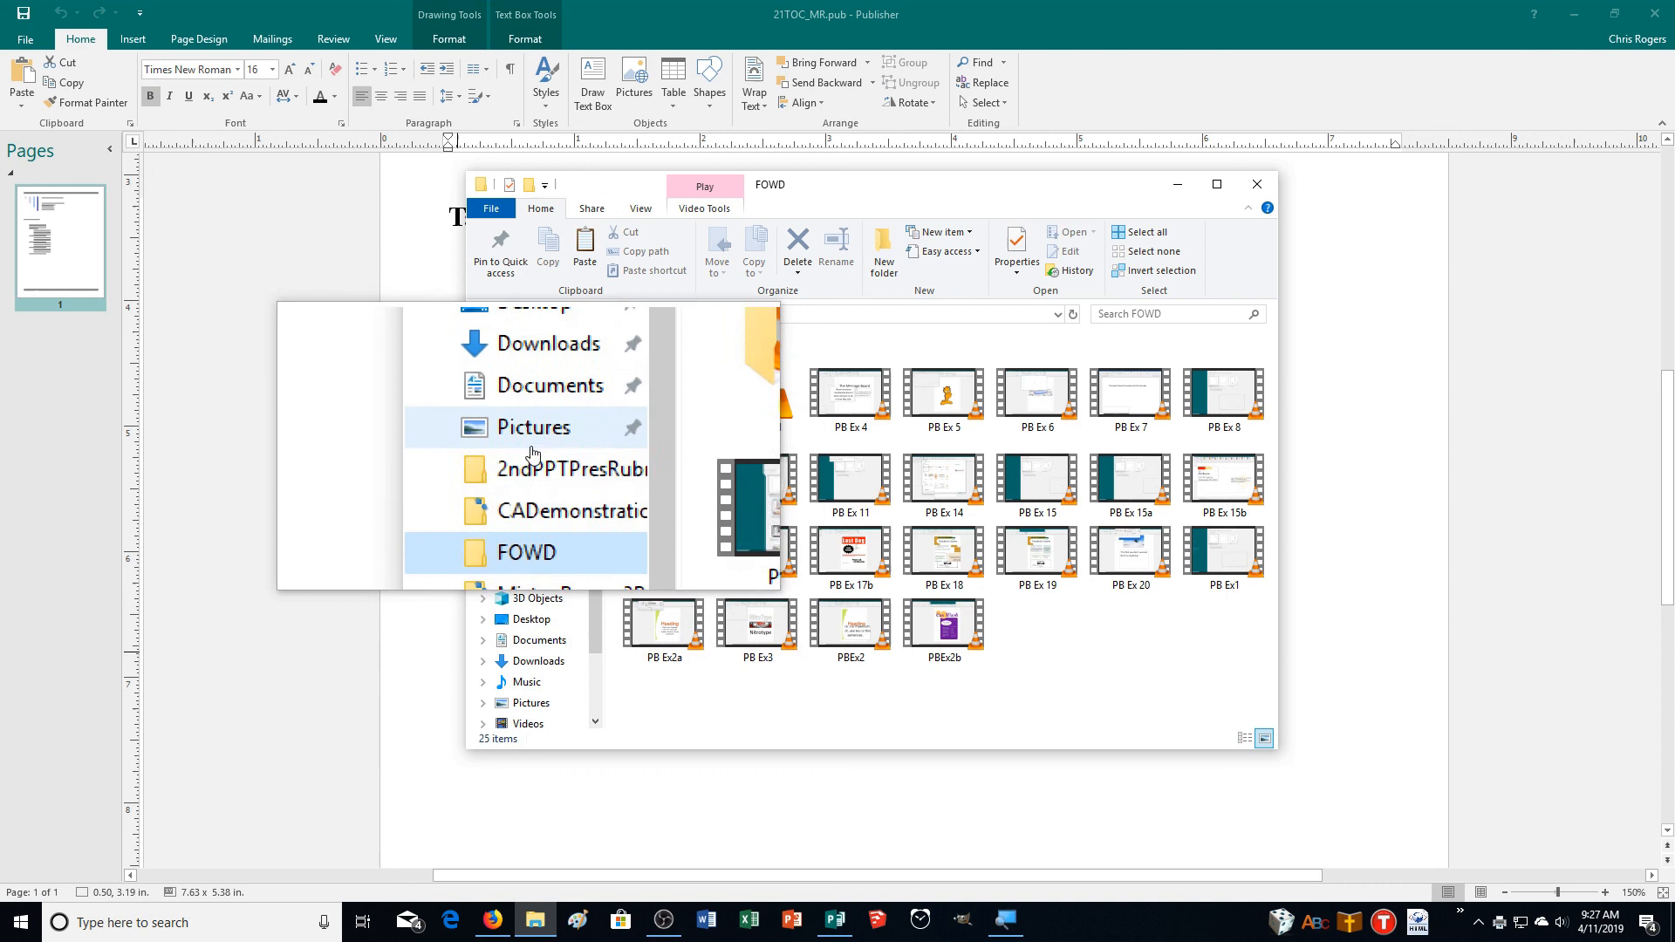
left_click(548, 479)
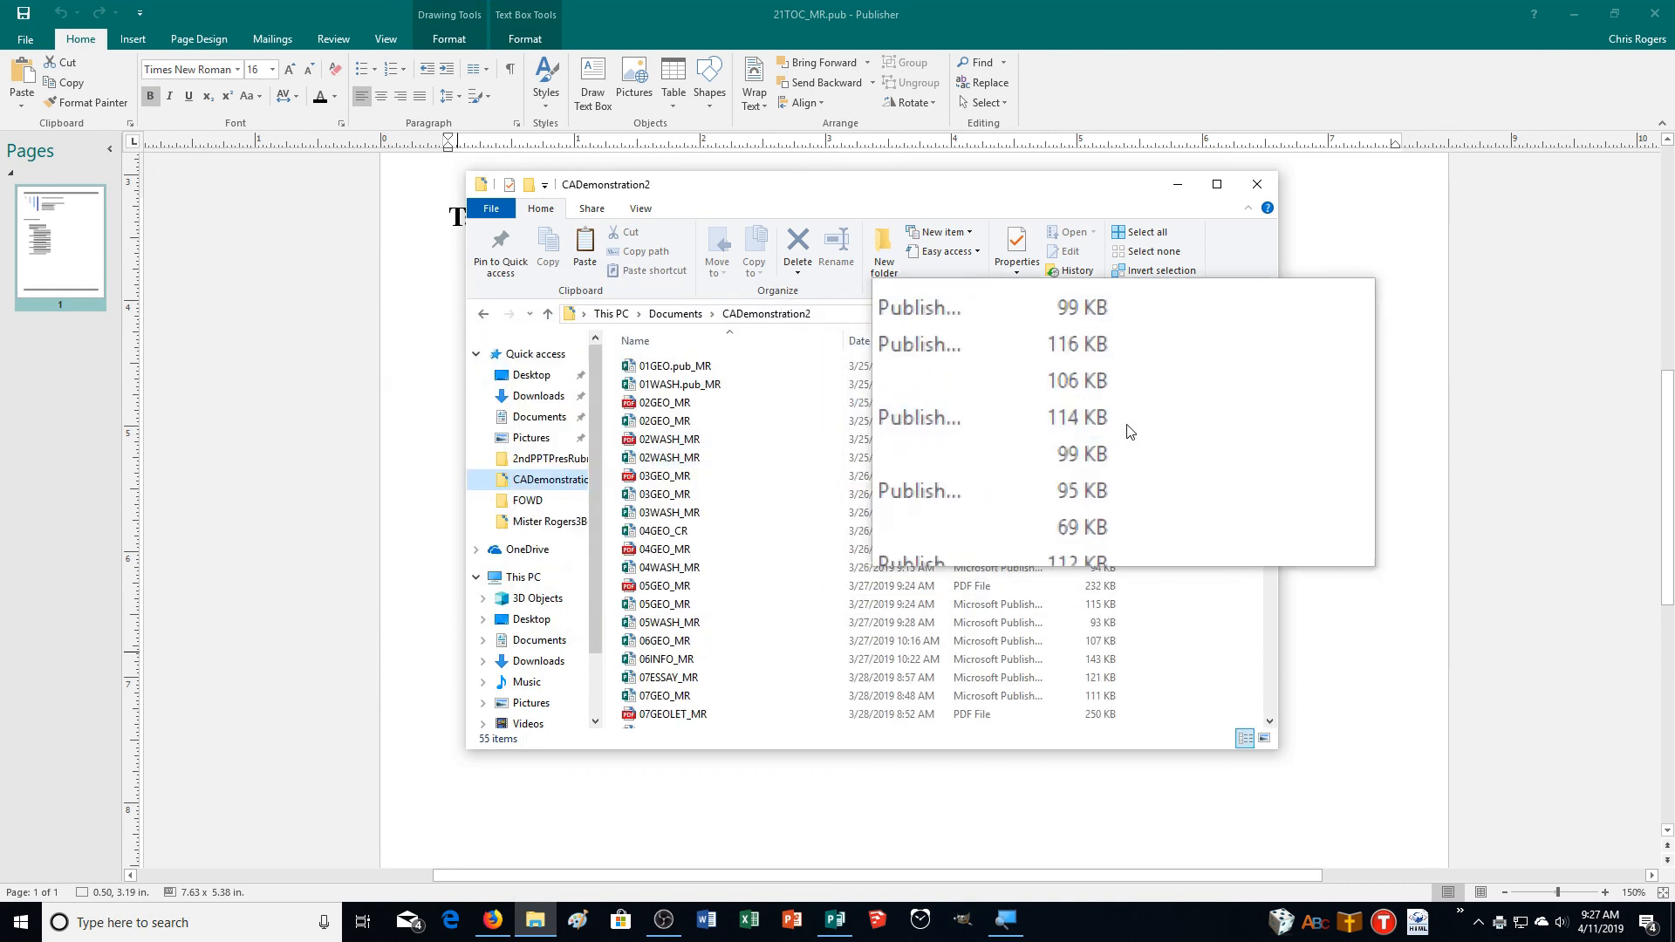
left_click_drag(1270, 423, 1294, 654)
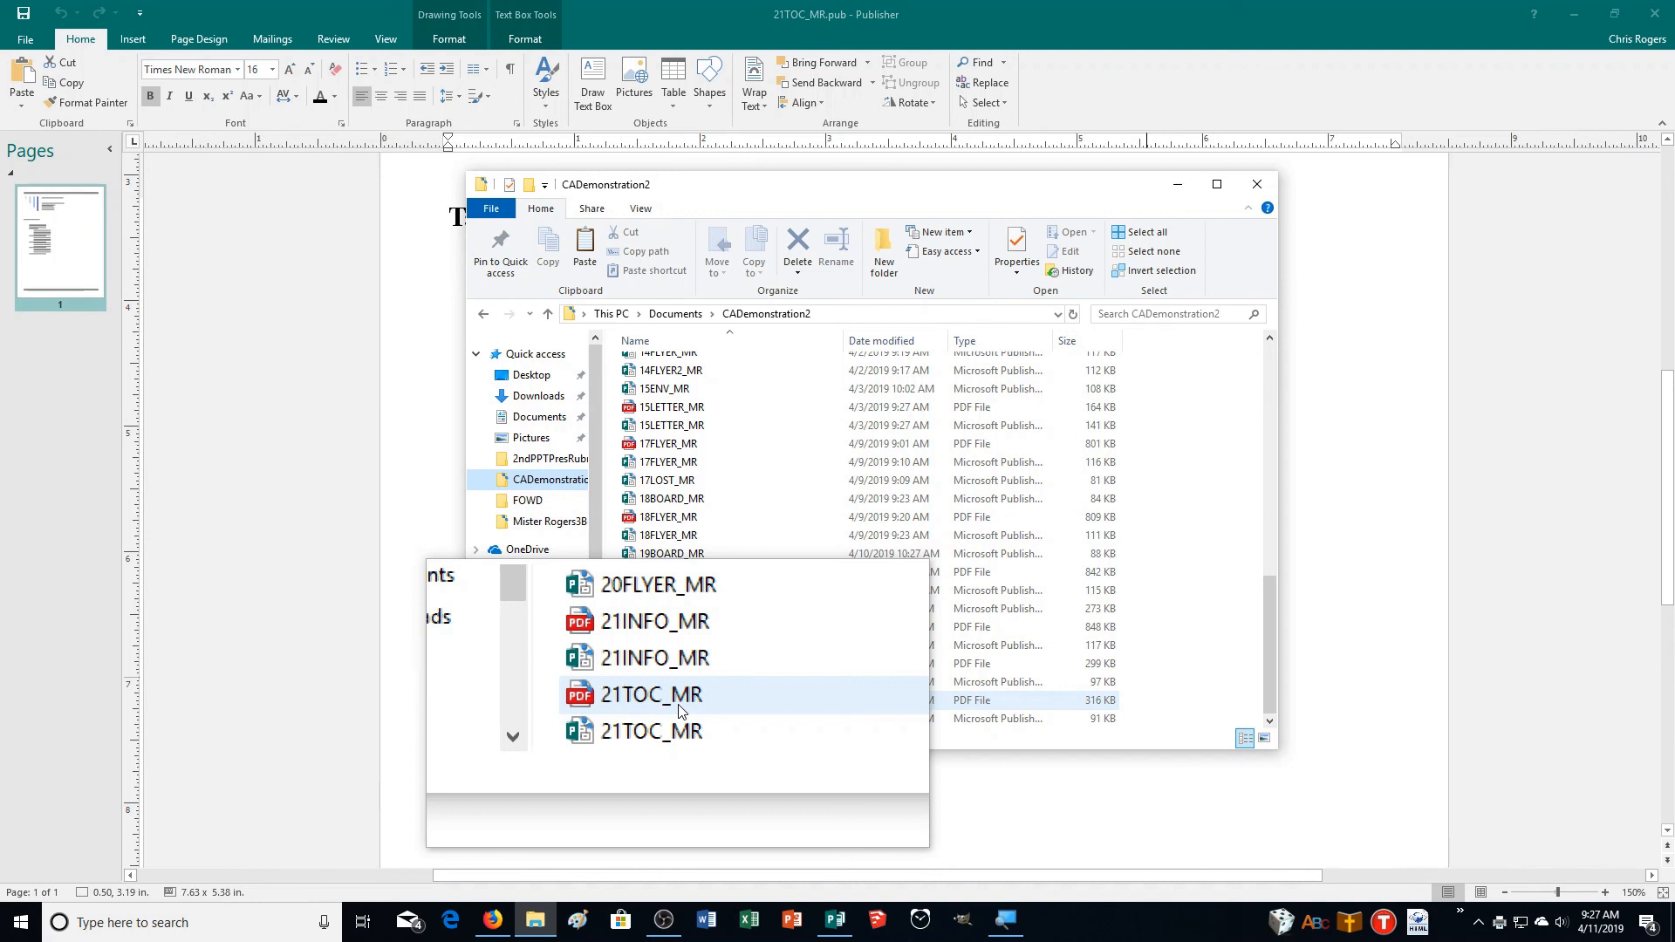
left_click(1478, 921)
right_click(1570, 768)
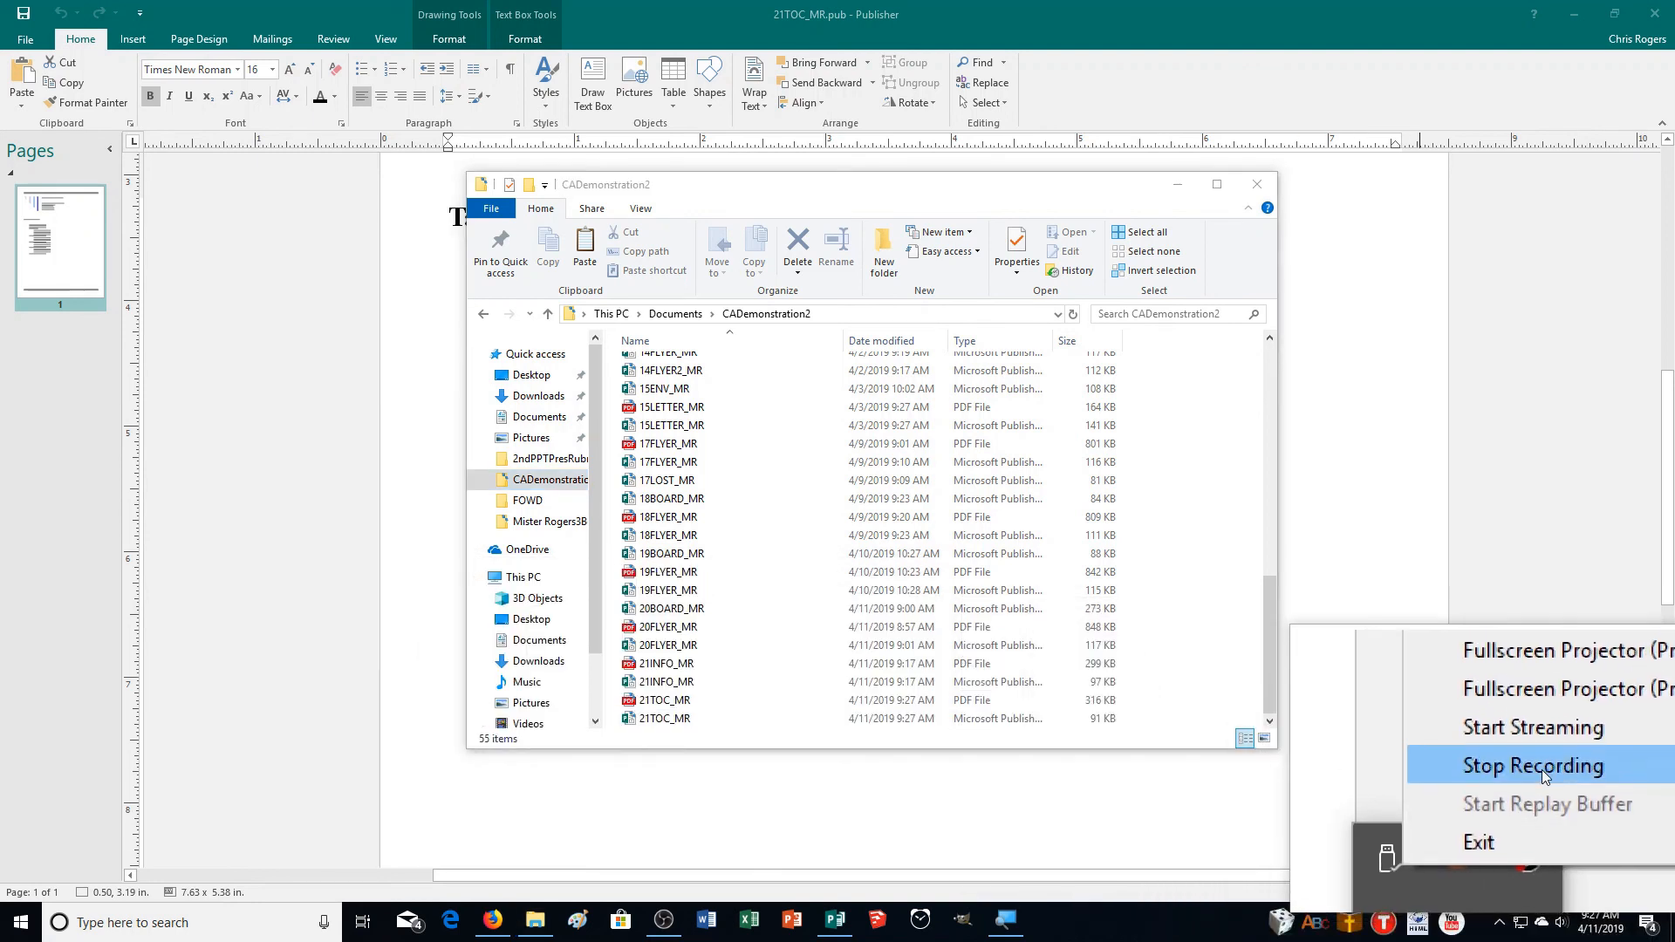